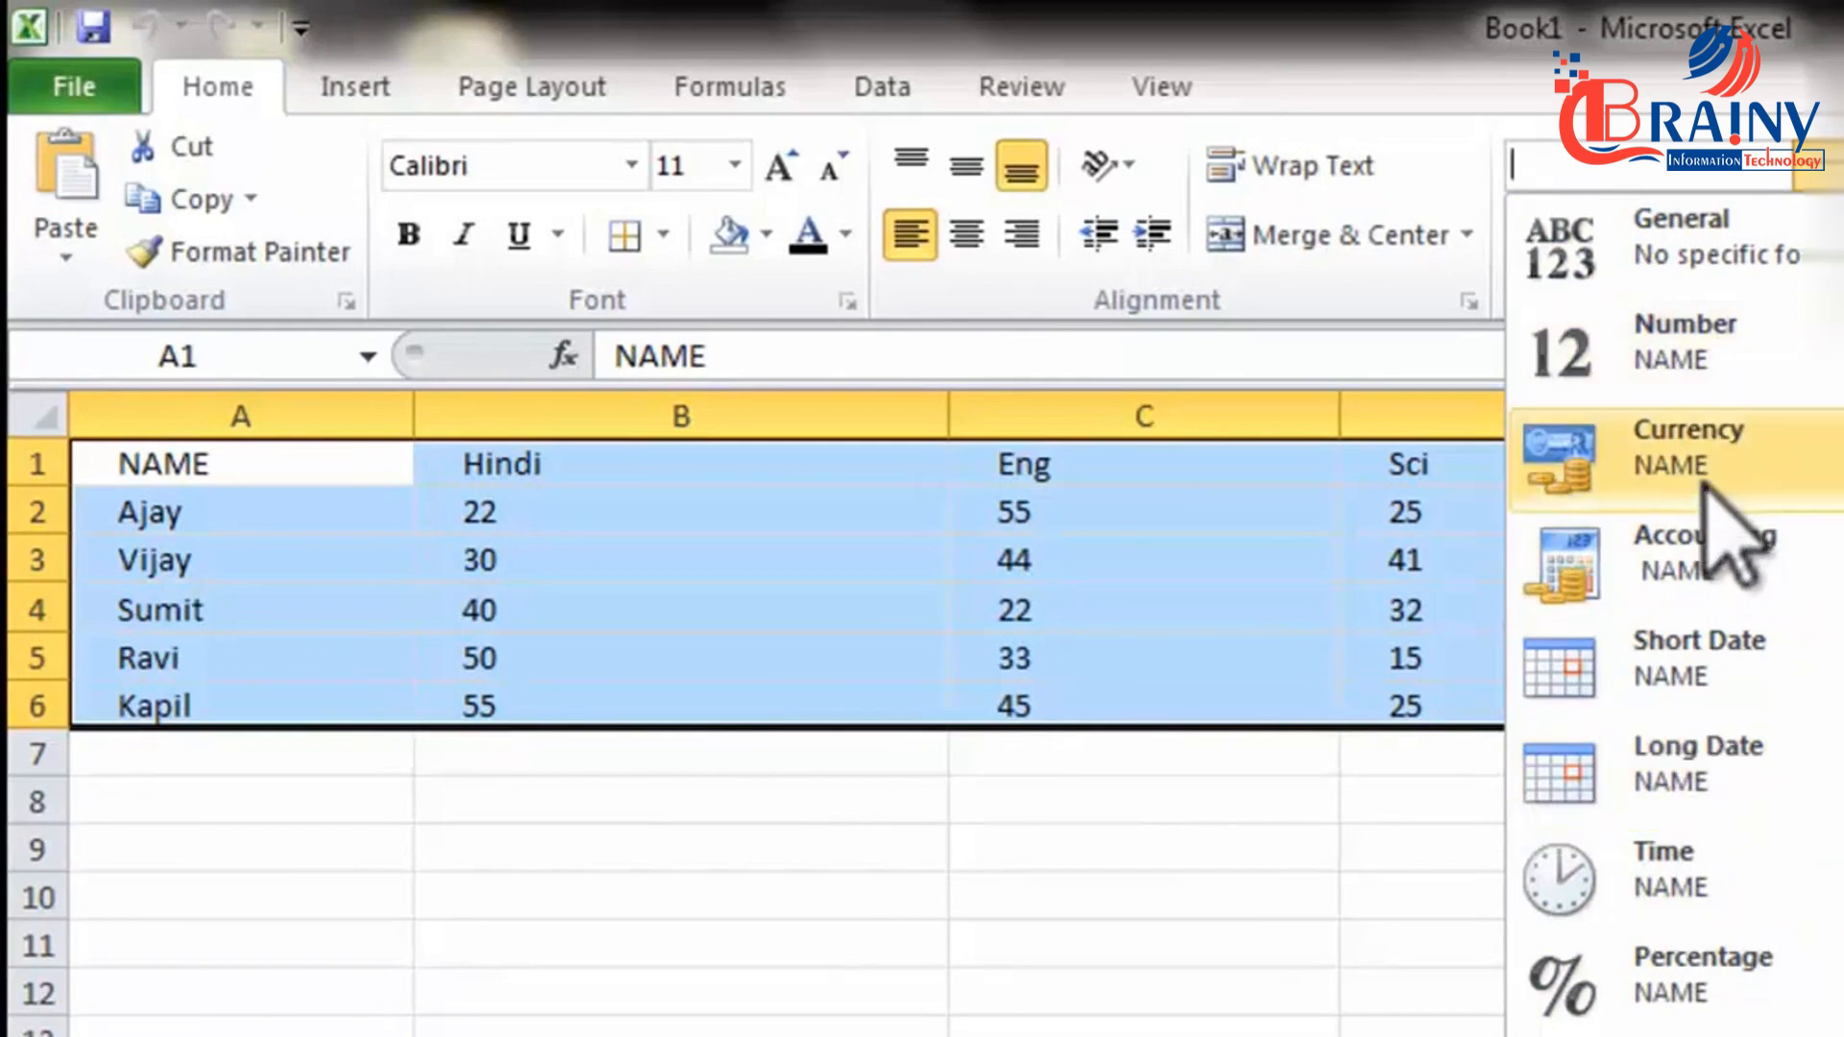
# Apply the Currency number format to cells A1:D6 and return them to the General format.
pyautogui.click(1728, 453)
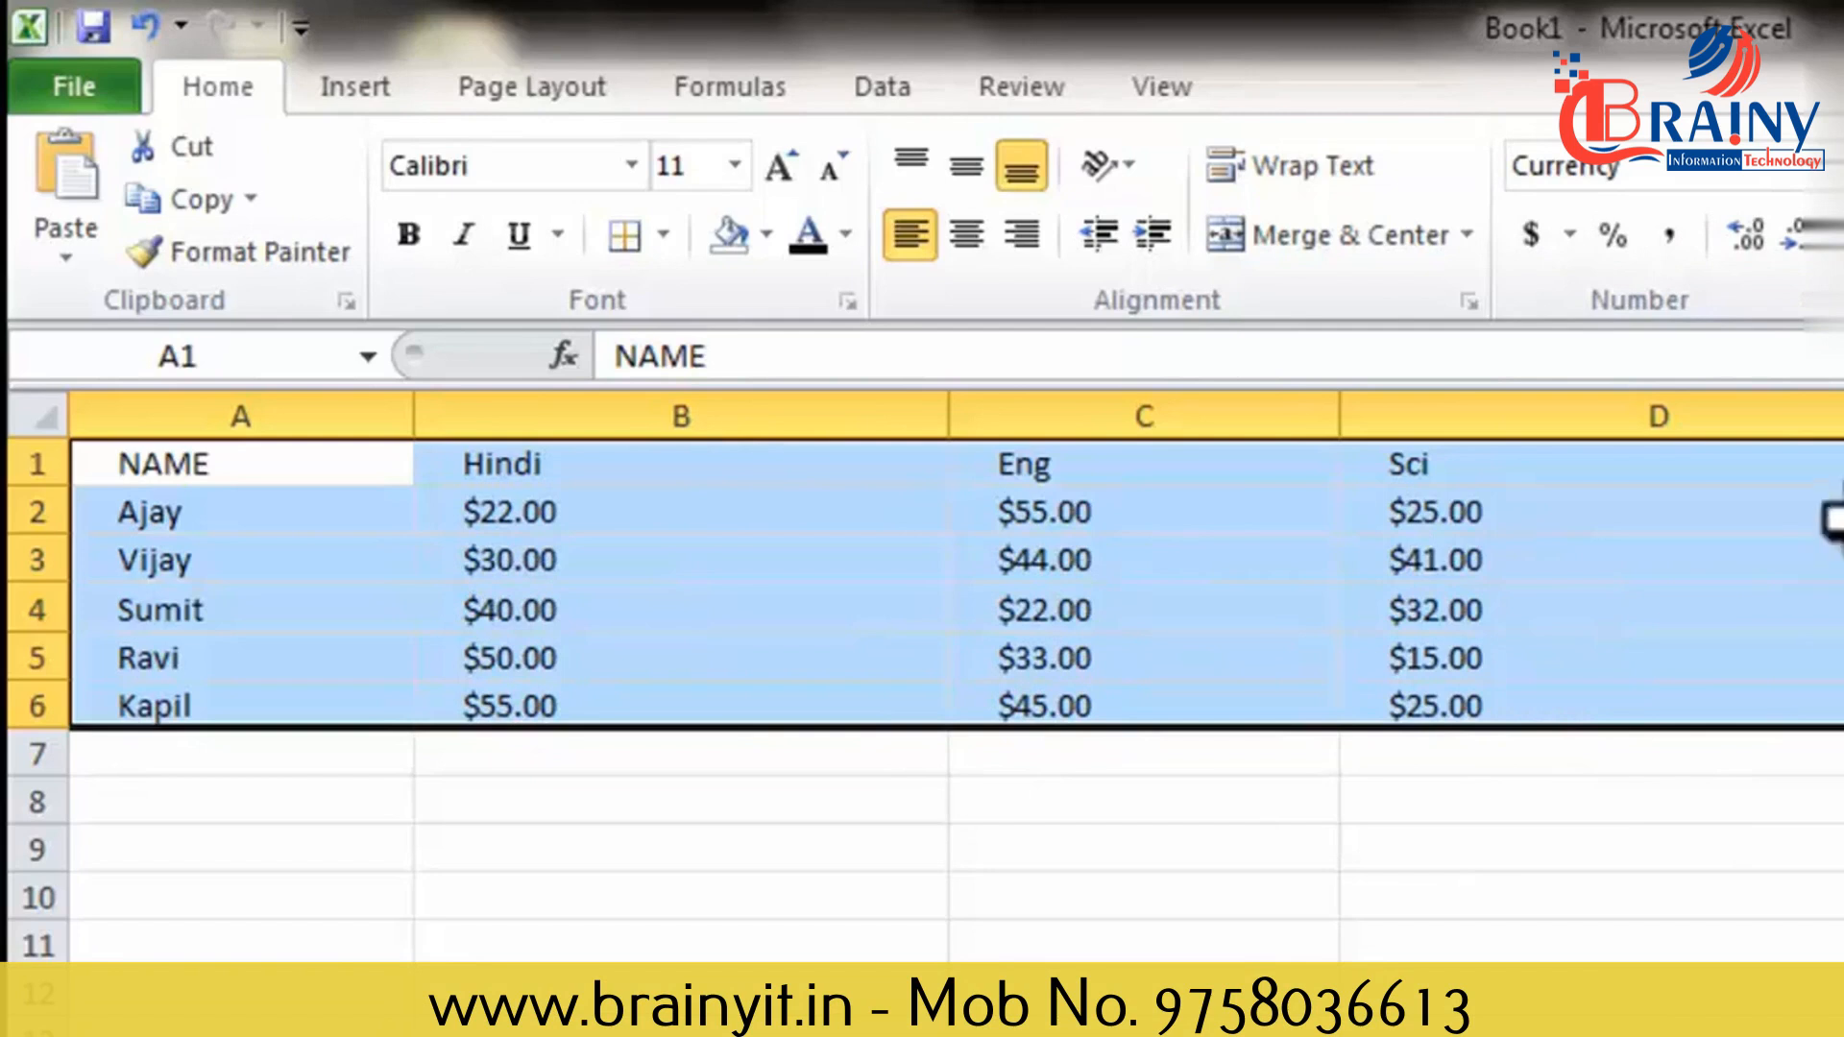
pyautogui.click(1825, 165)
pyautogui.click(1743, 278)
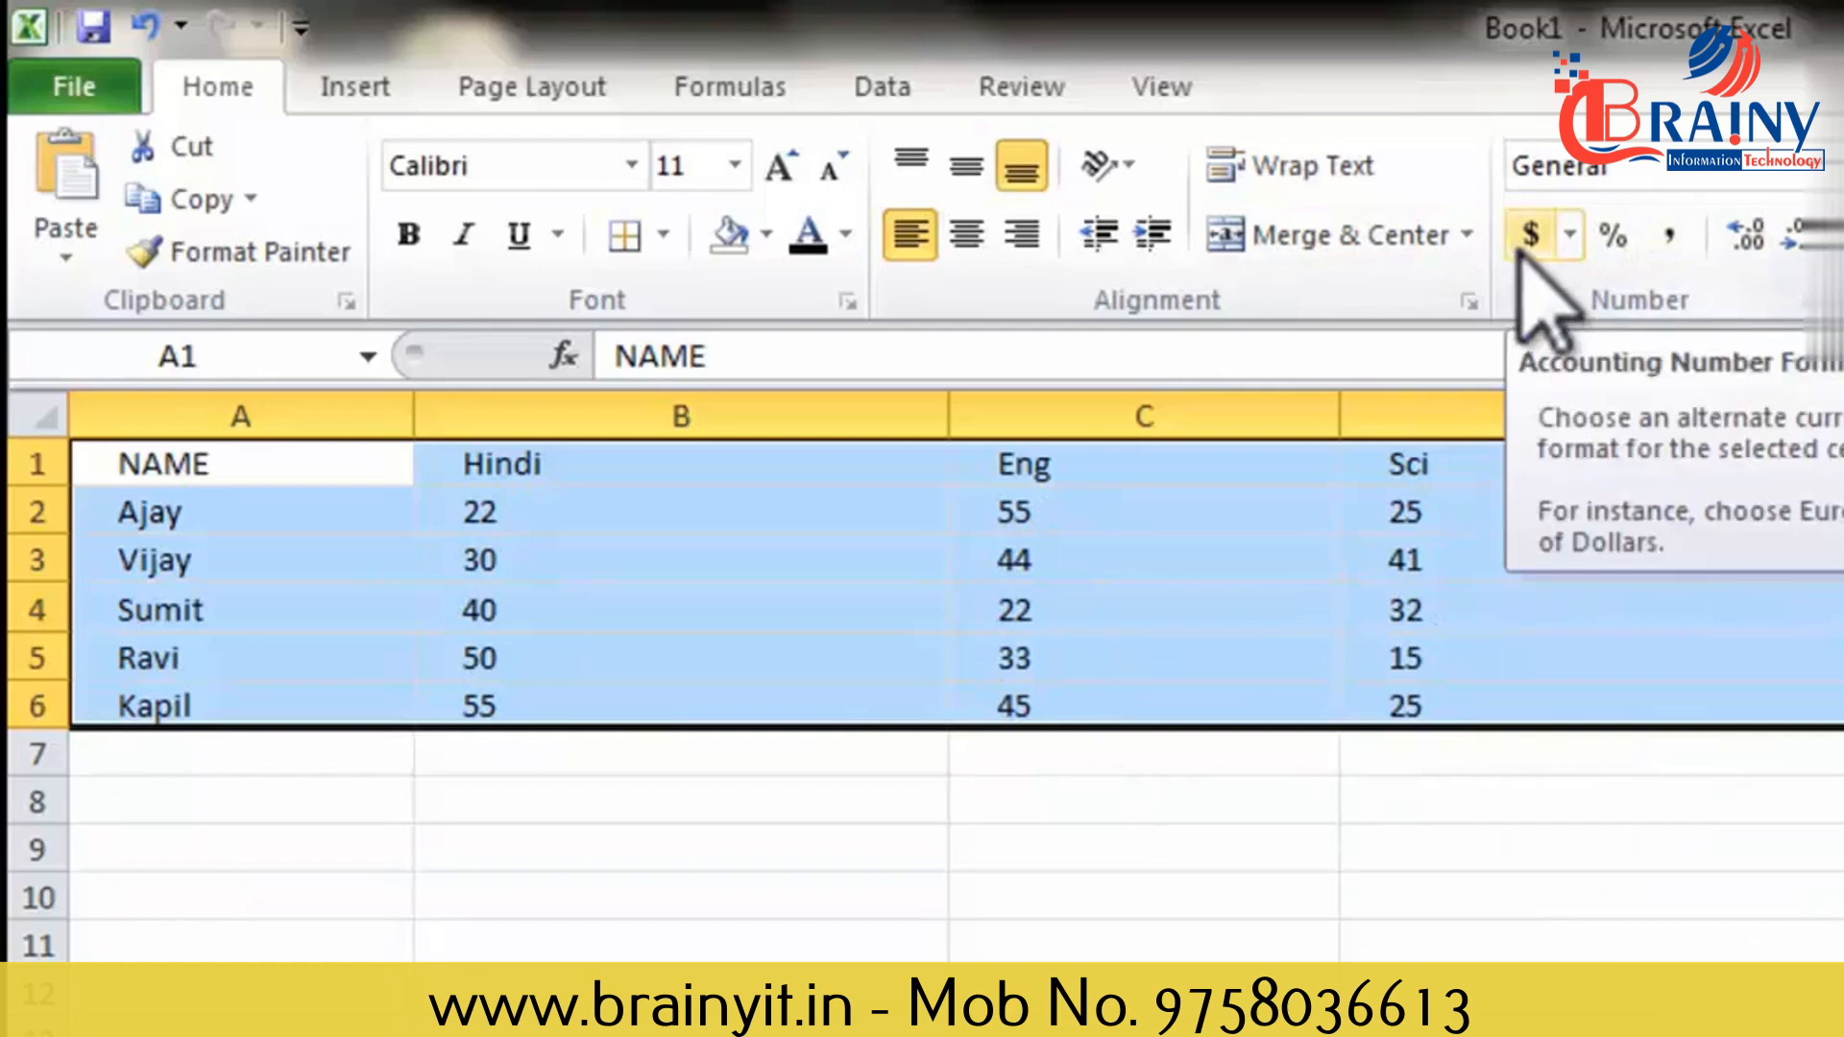
# Examine the currency symbols offered for the Accounting format in the Format Cells dialog, leaving it without changes.
pyautogui.click(1568, 238)
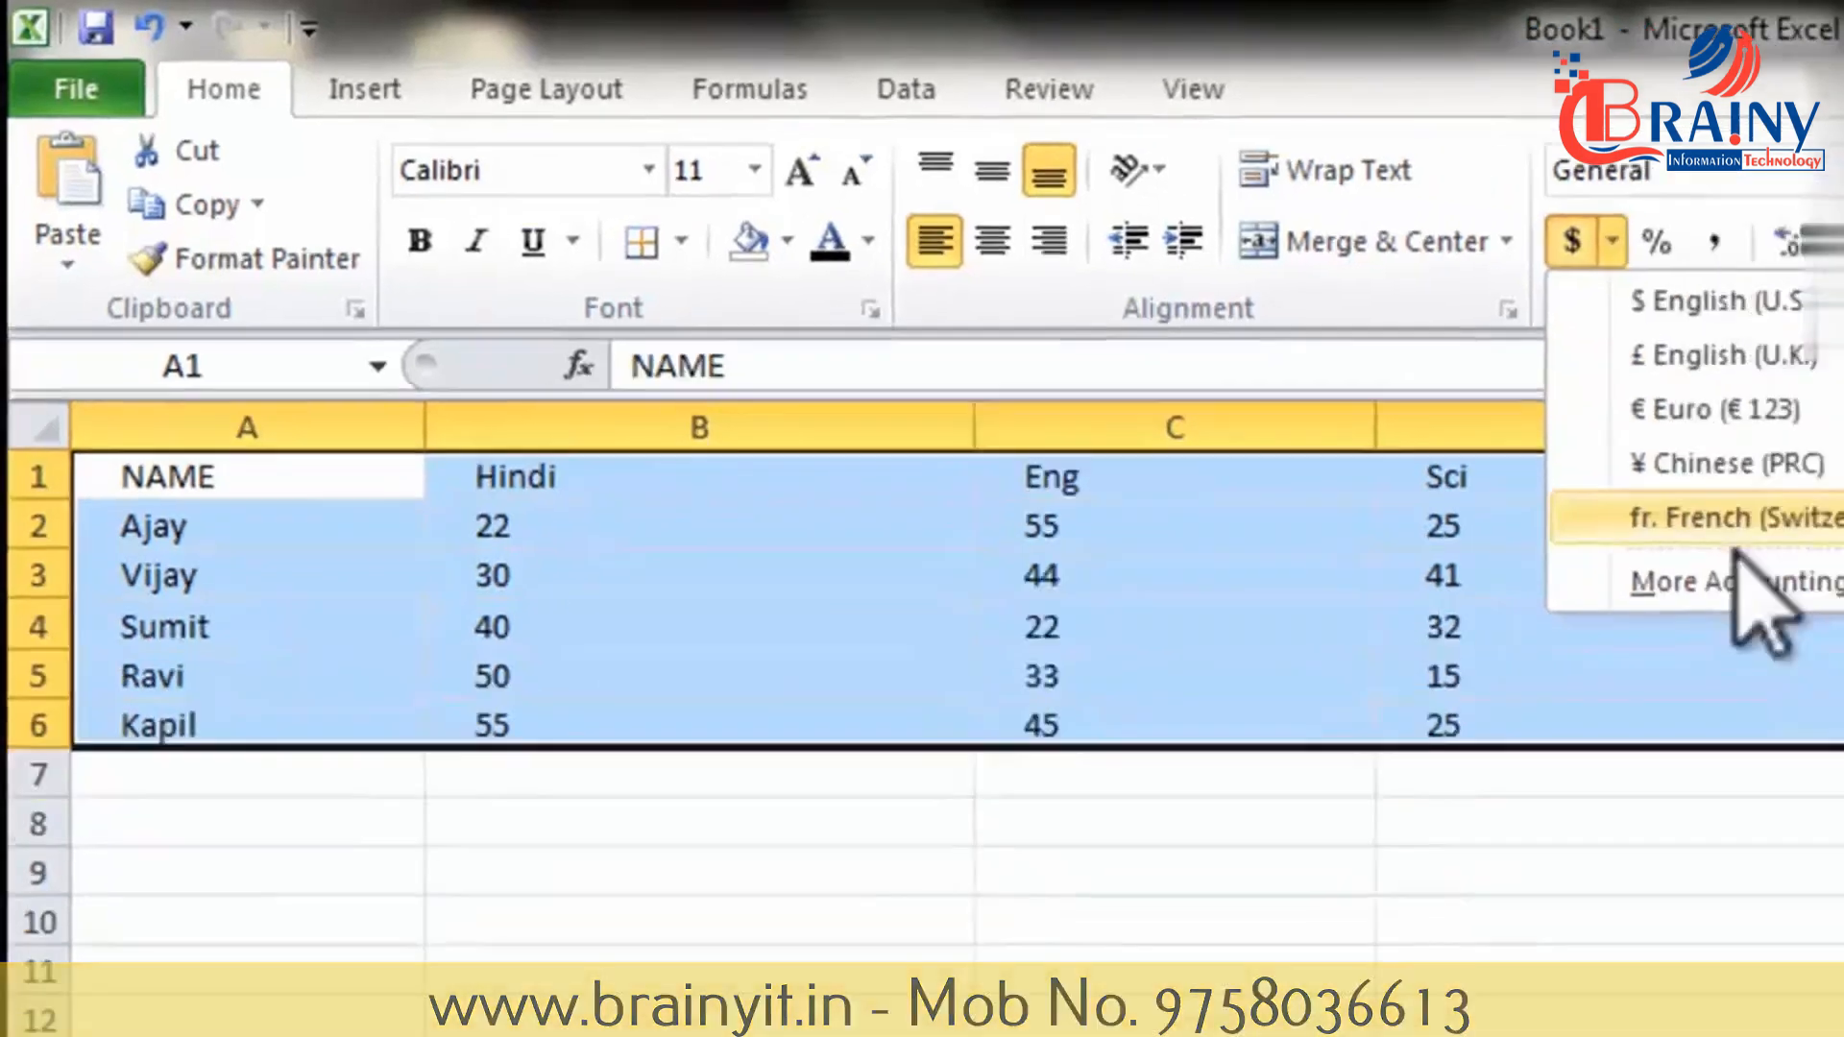
pyautogui.click(1825, 655)
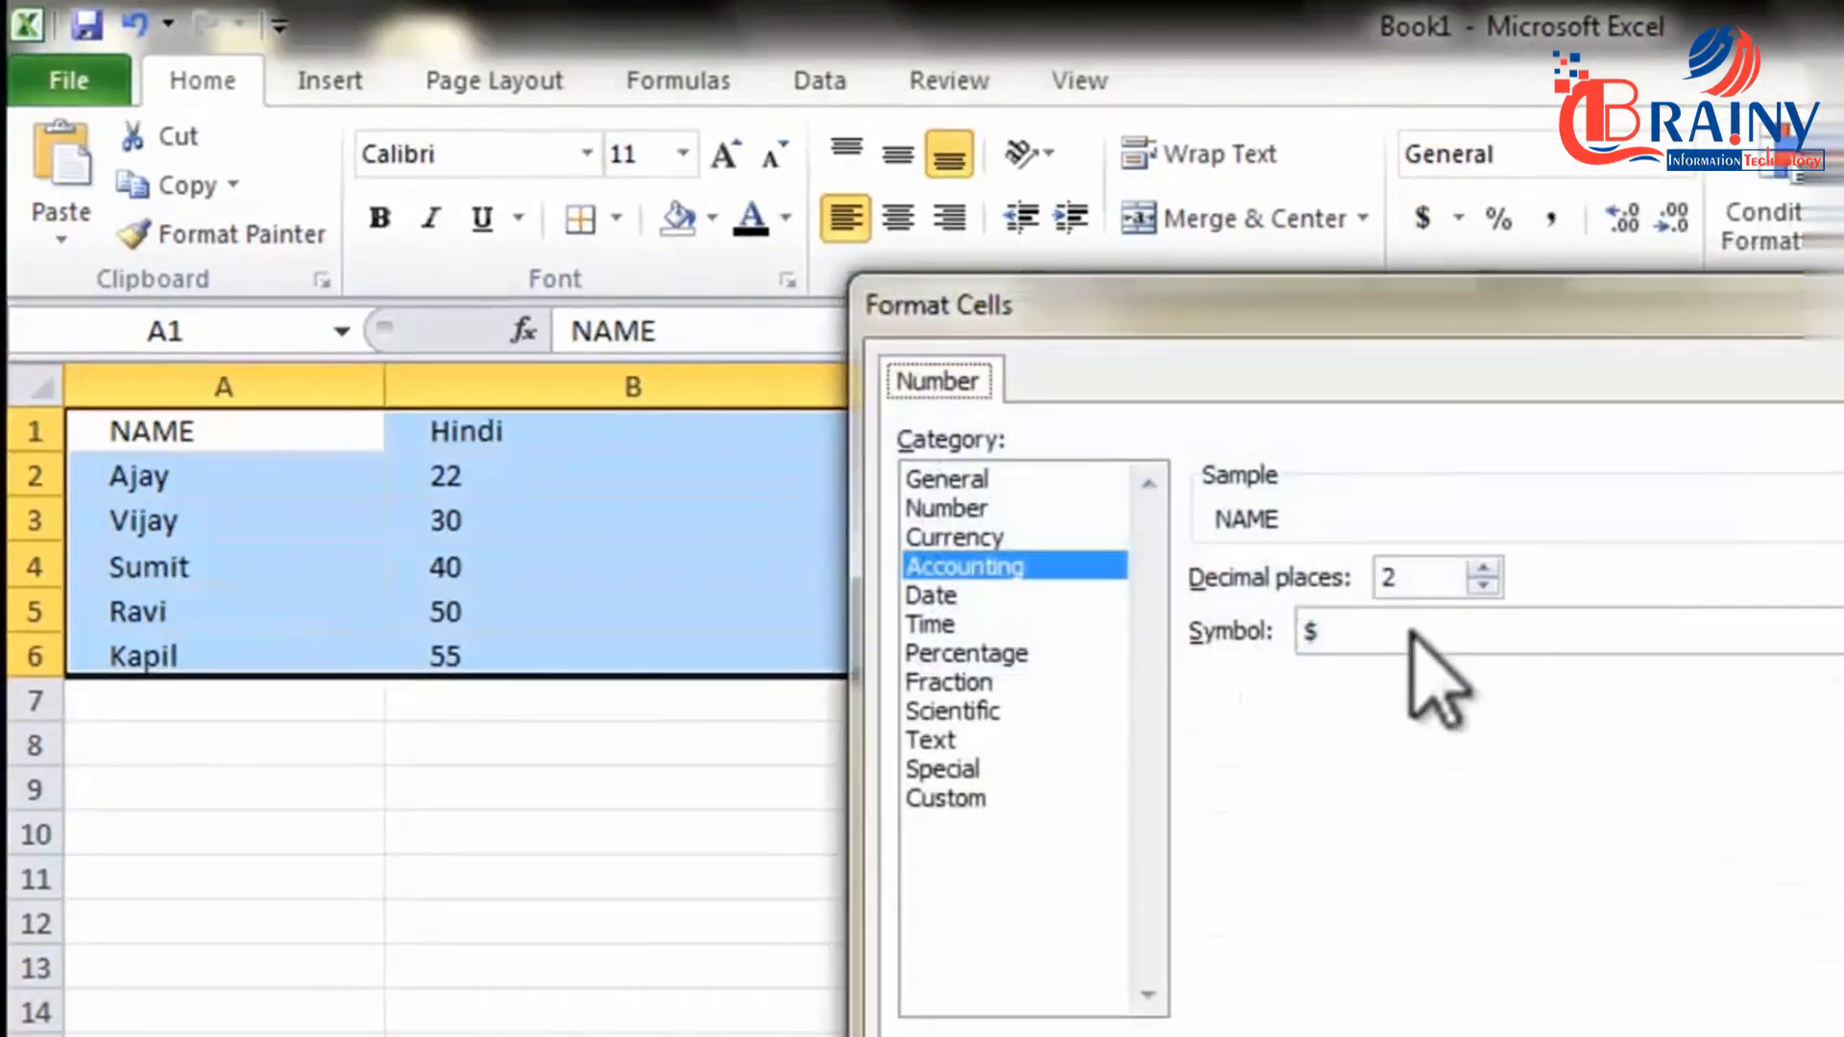
pyautogui.click(1830, 631)
pyautogui.moveTo(1839, 691); pyautogui.dragTo(1839, 811)
pyautogui.click(1821, 946)
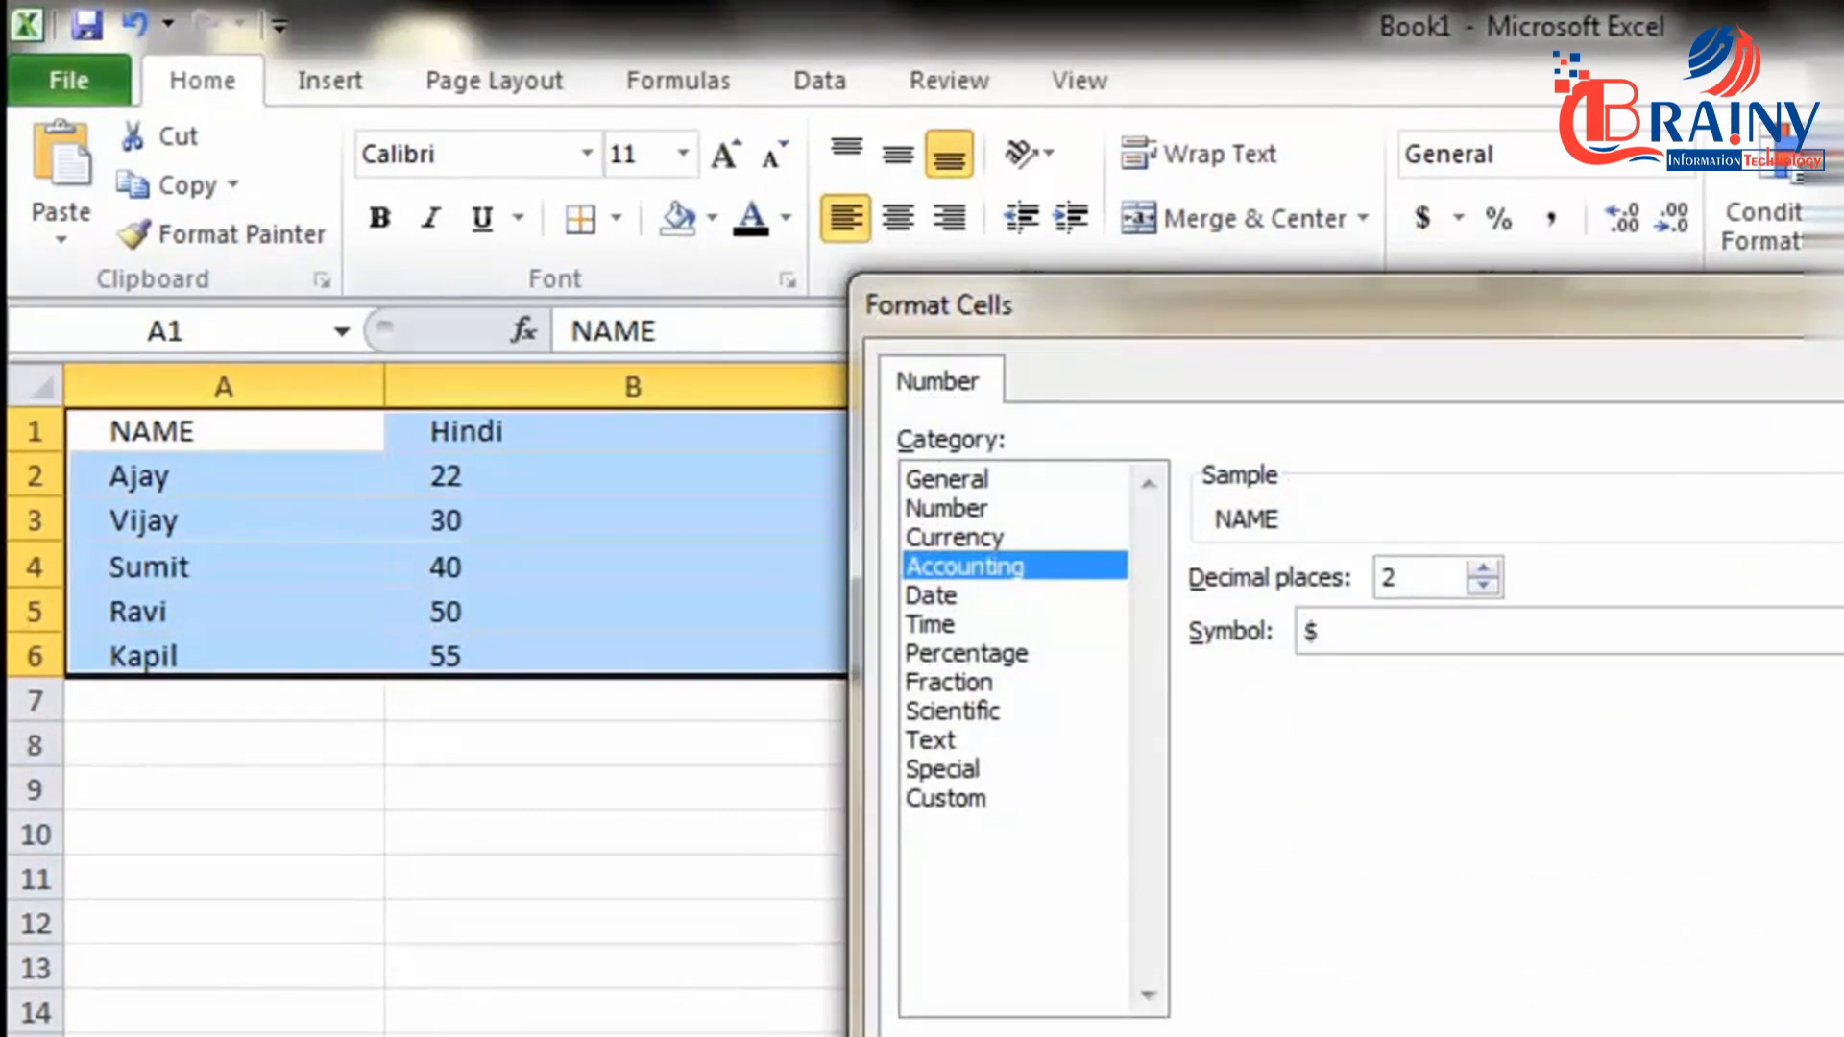
pyautogui.click(1838, 293)
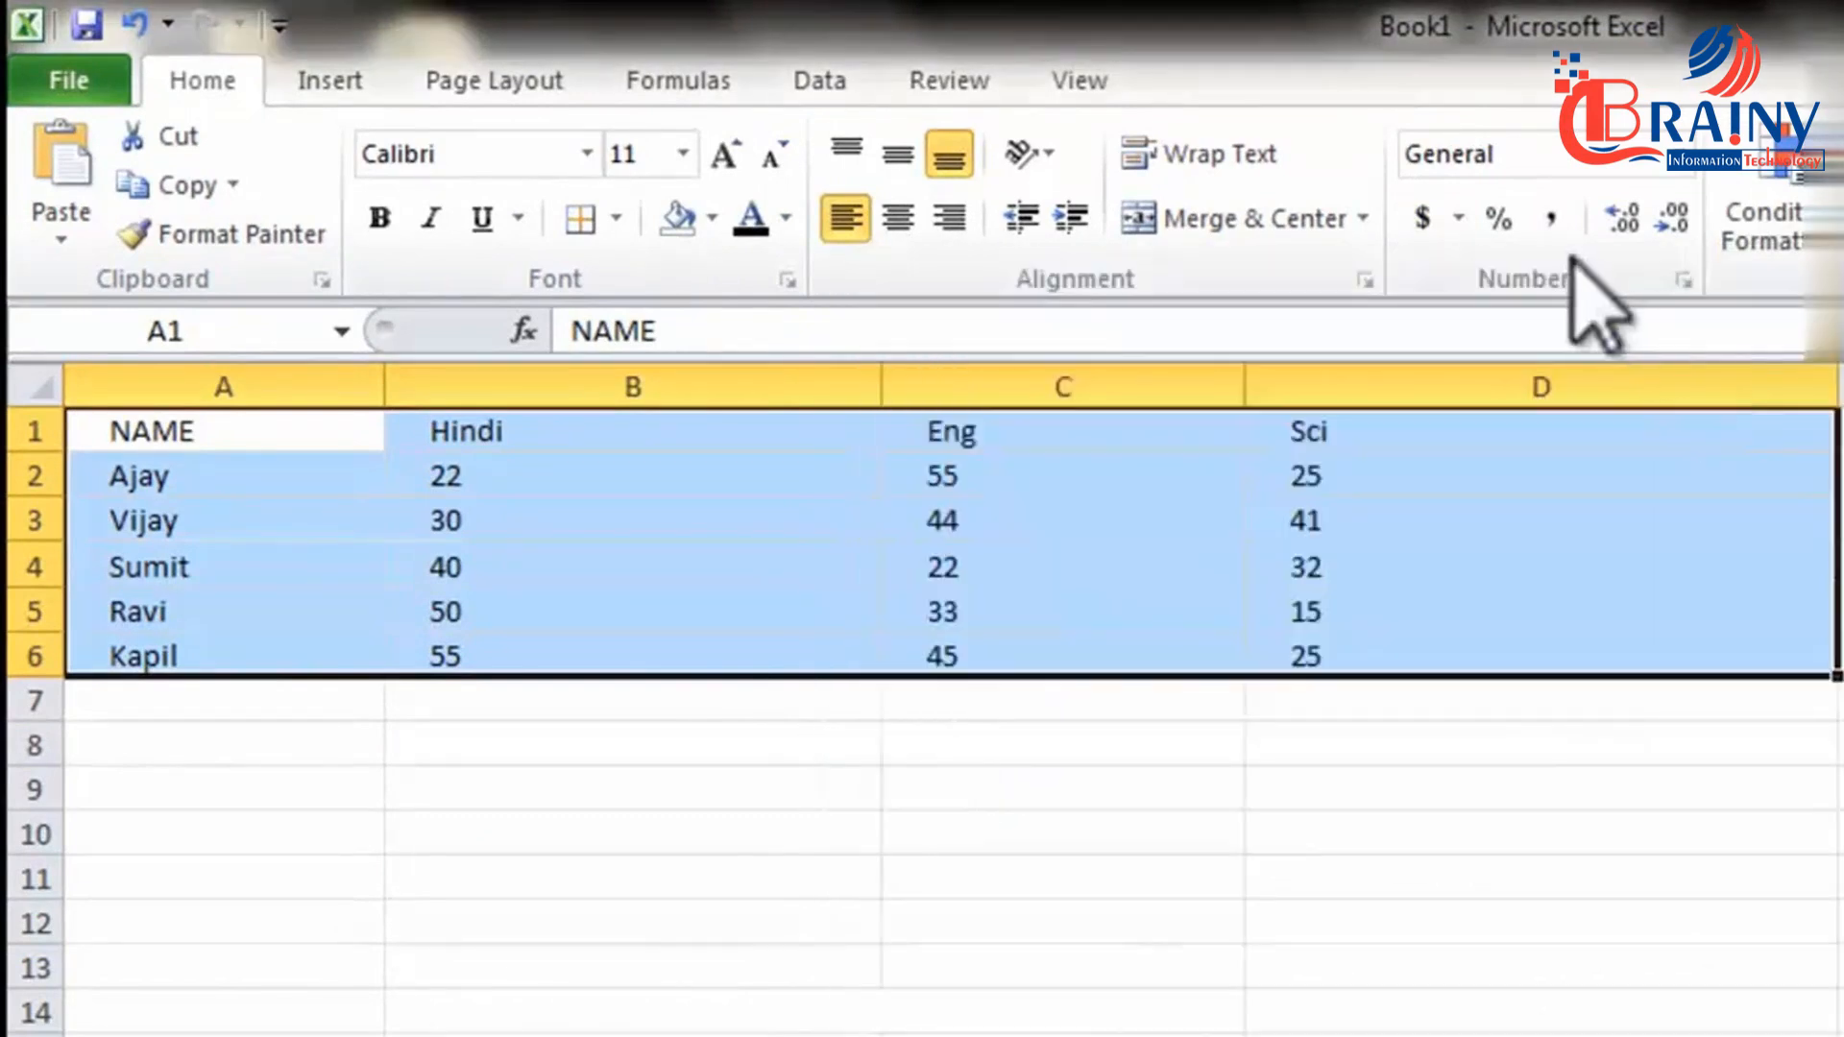
# Try the dollar Accounting format on cells A1:D6, comparing headers, names and marks, and undo it.
pyautogui.click(1421, 219)
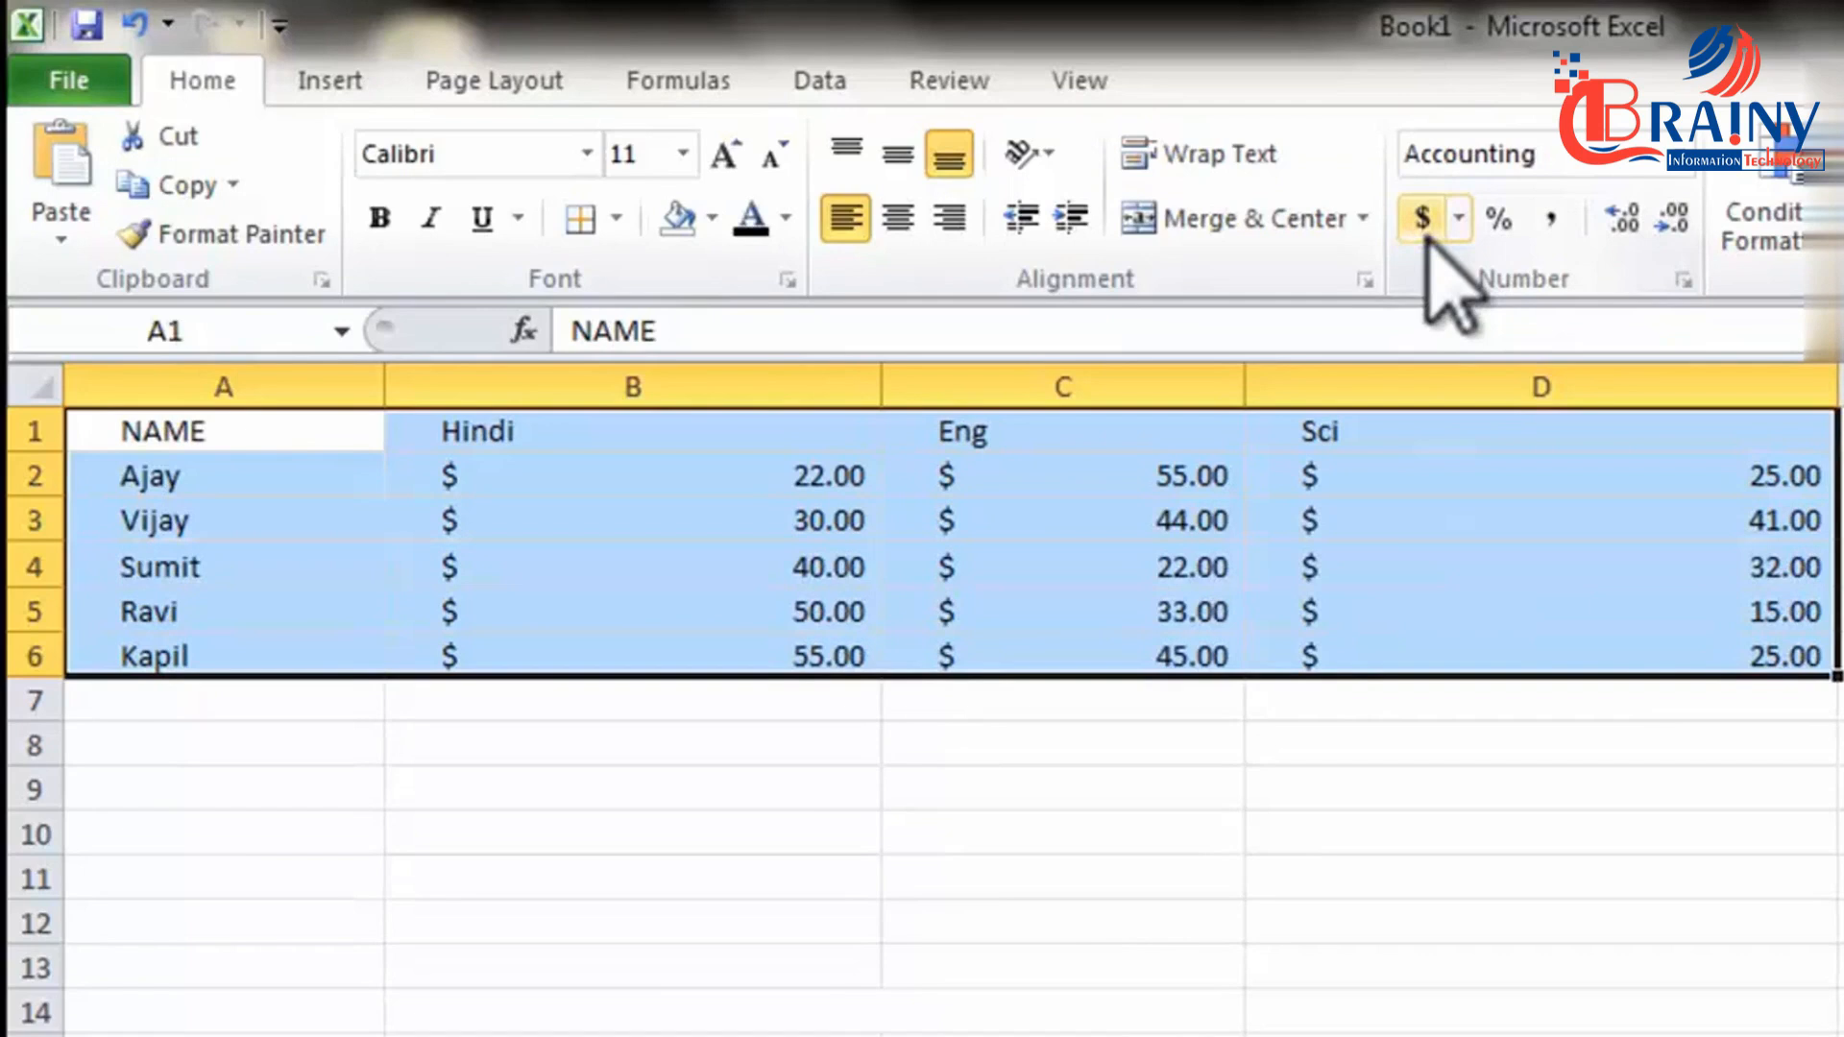
pyautogui.moveTo(753, 481); pyautogui.dragTo(1470, 659)
pyautogui.moveTo(344, 437); pyautogui.dragTo(329, 663)
pyautogui.moveTo(272, 441); pyautogui.dragTo(1474, 429)
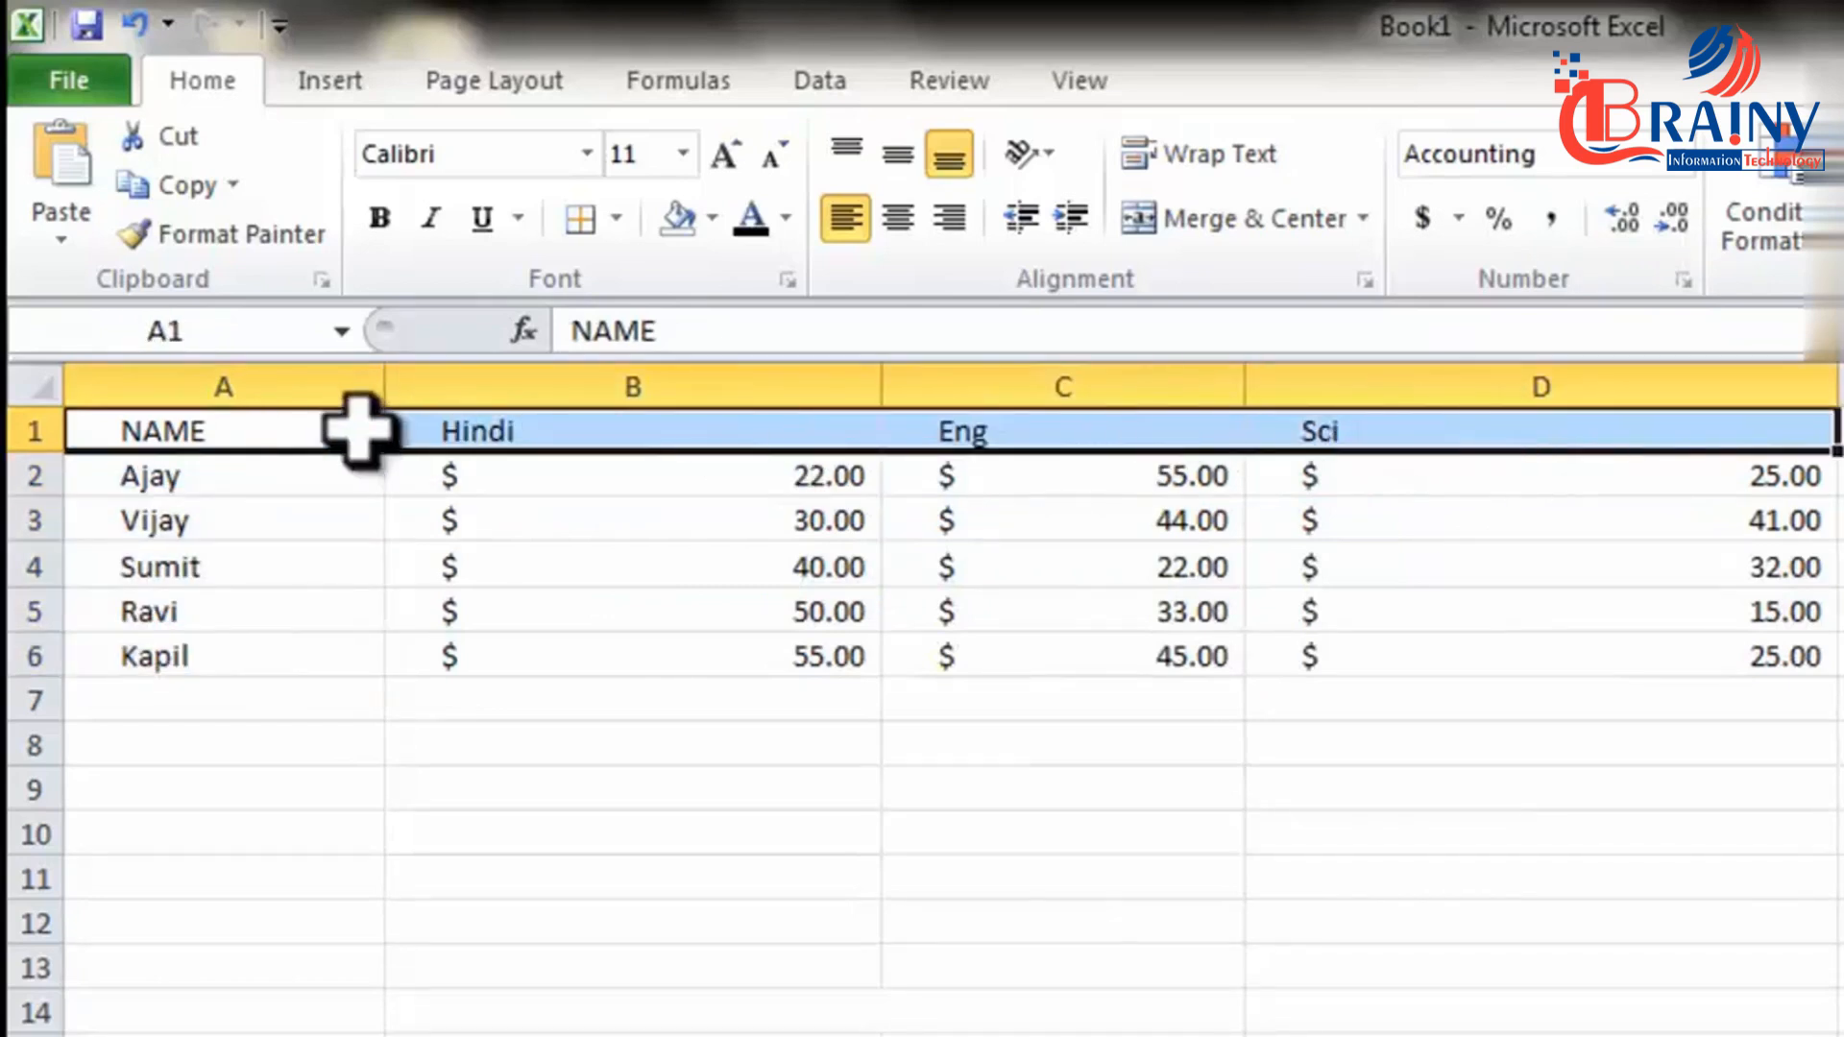
pyautogui.moveTo(334, 422); pyautogui.dragTo(298, 648)
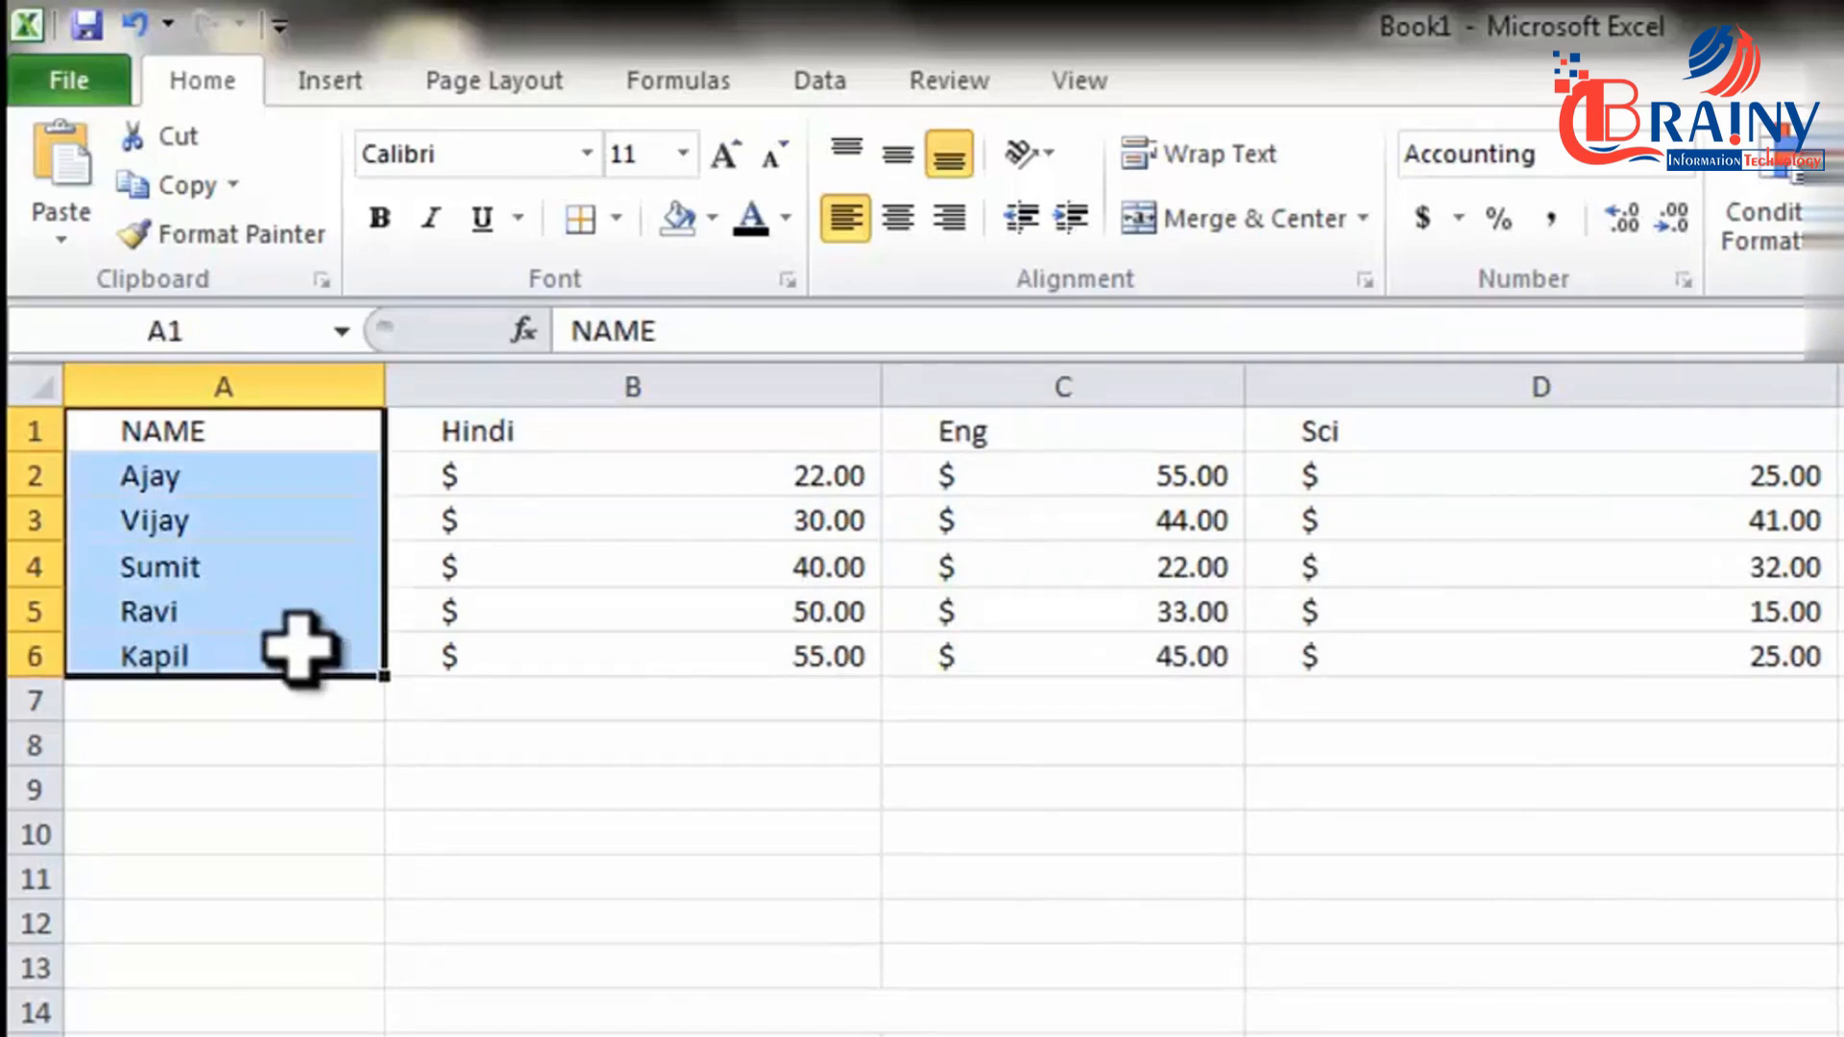
pyautogui.moveTo(502, 475); pyautogui.dragTo(1507, 637)
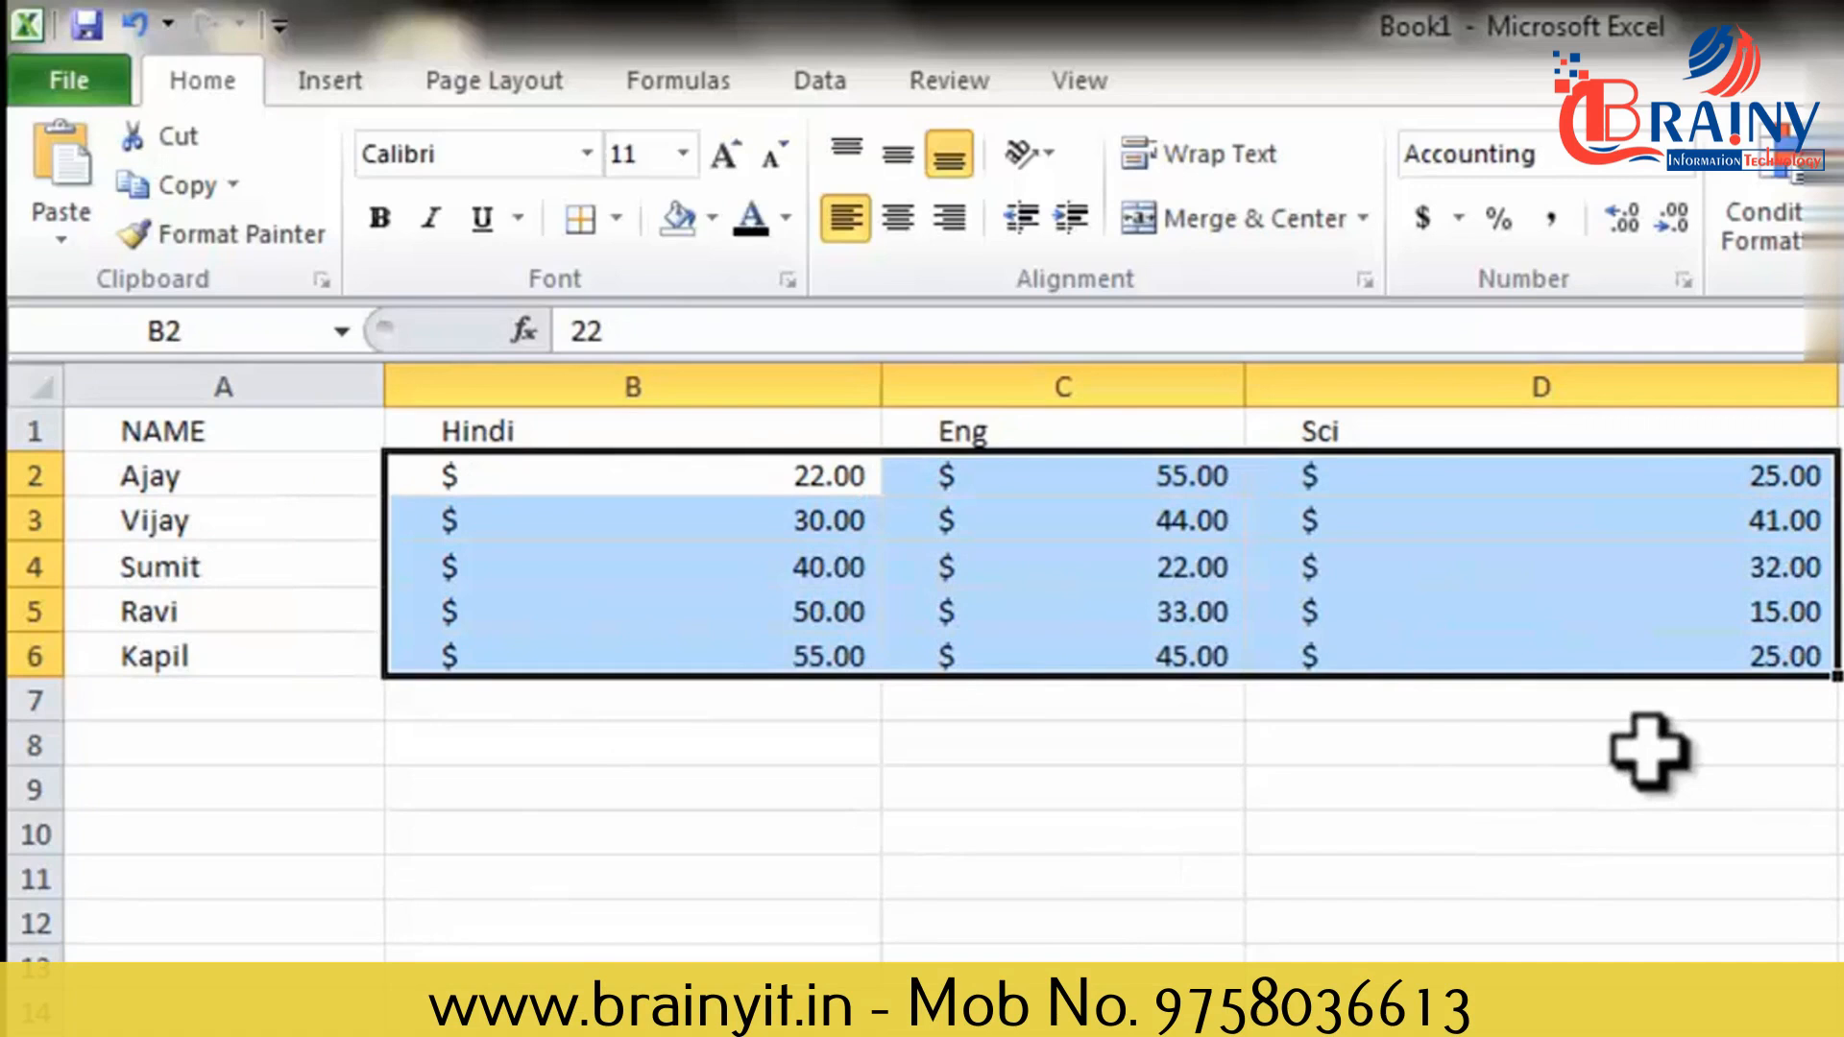
pyautogui.hotkey('ctrl', 'z')
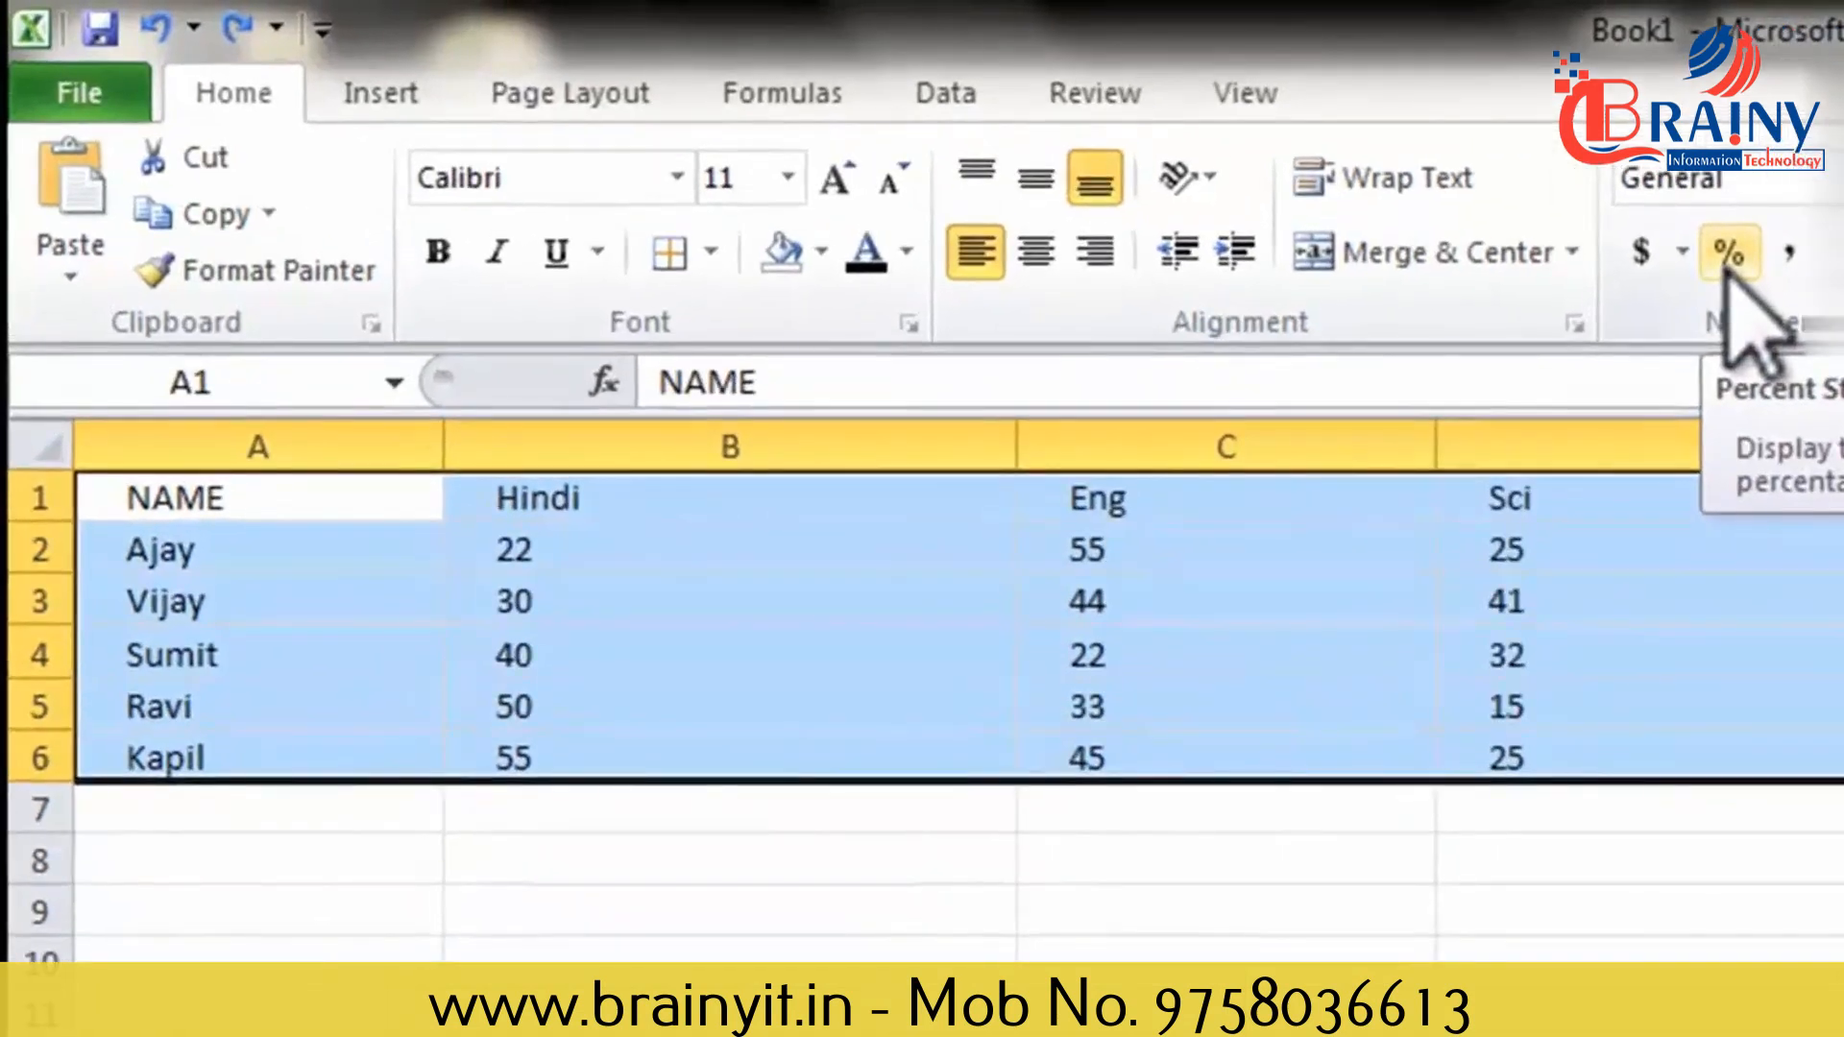
# Try the Percent Style on cells A1:D6 twice, undoing it each time.
pyautogui.click(1729, 254)
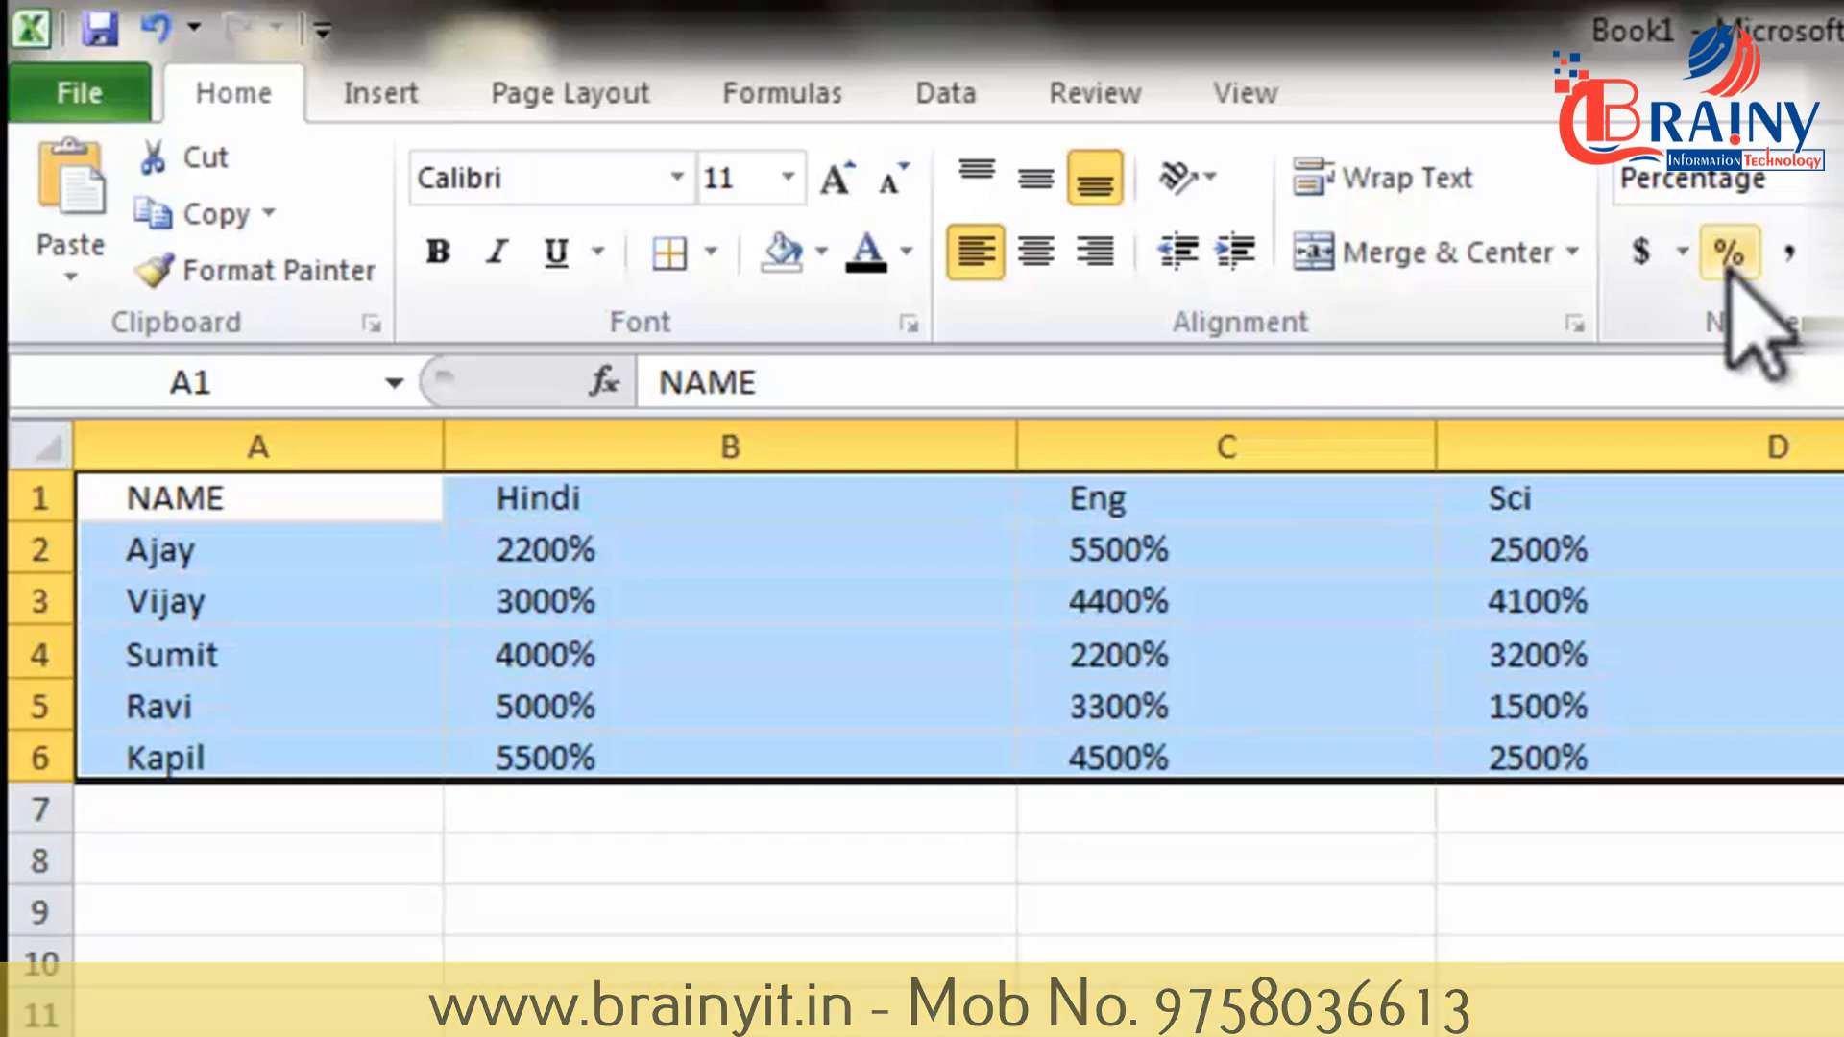
pyautogui.hotkey('ctrl', 'z')
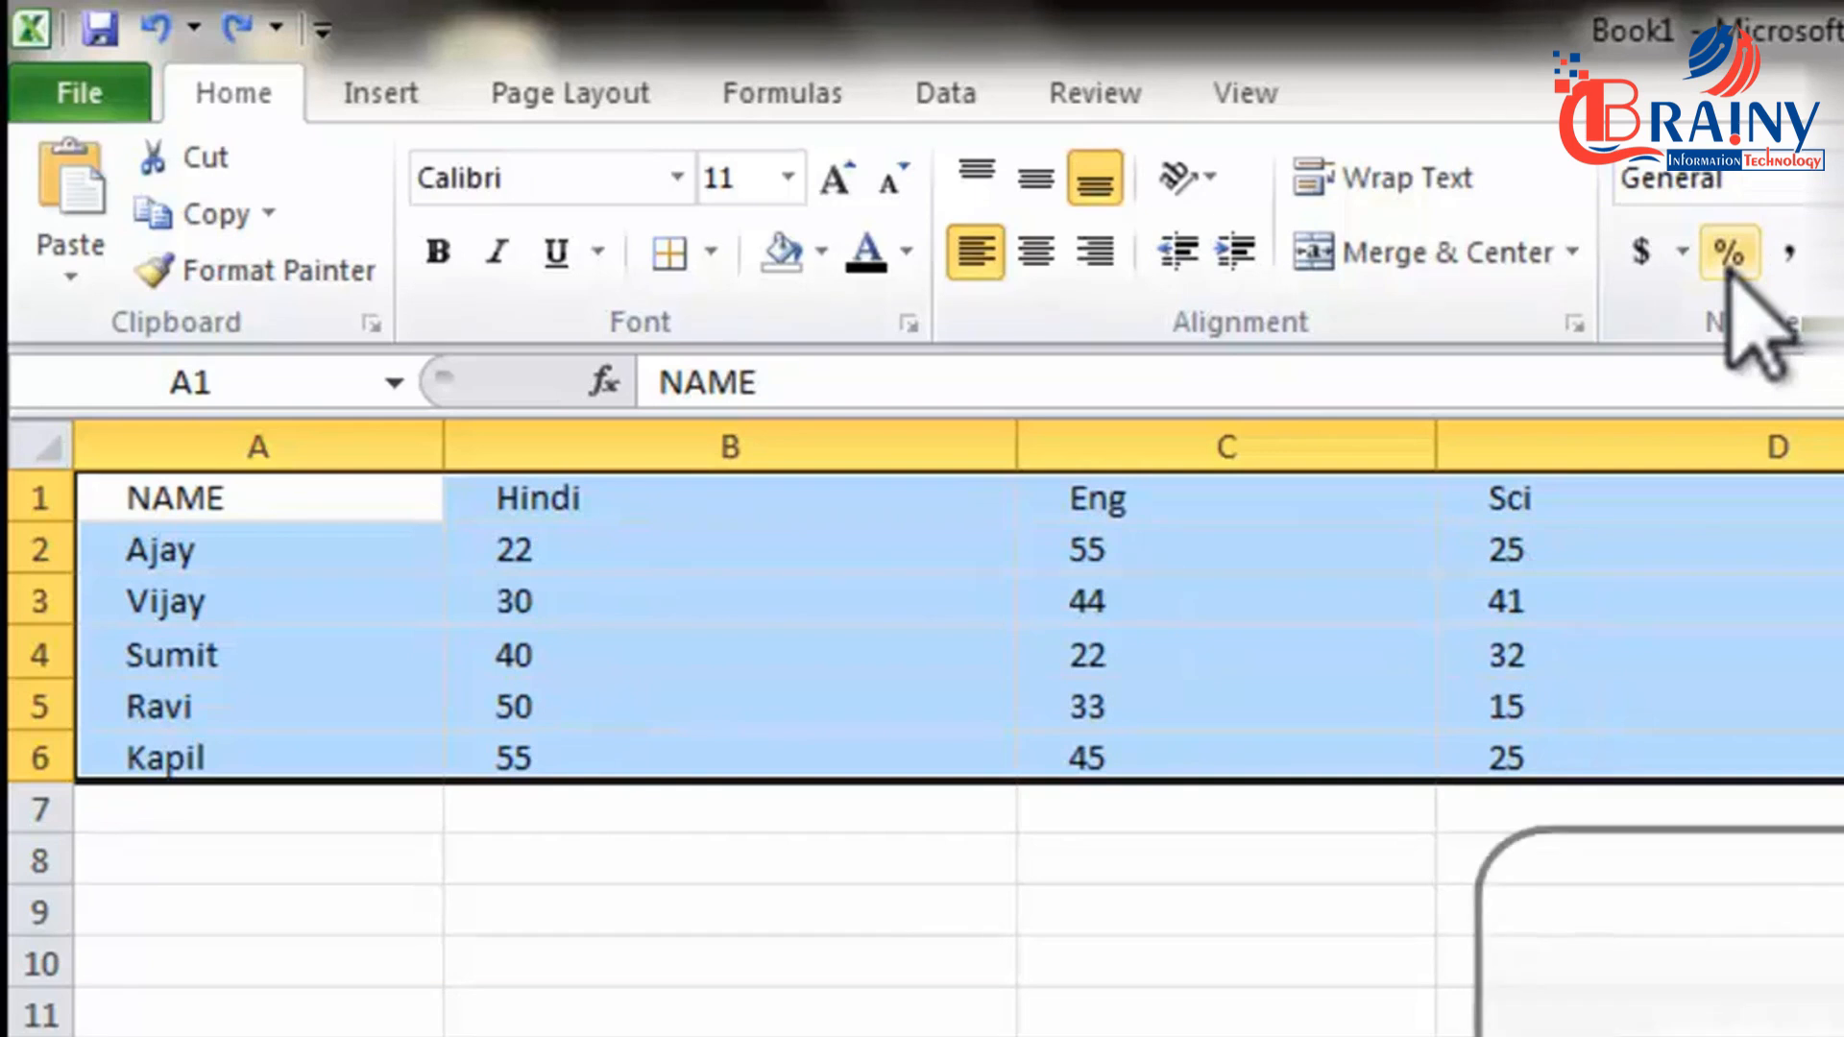
pyautogui.click(1728, 259)
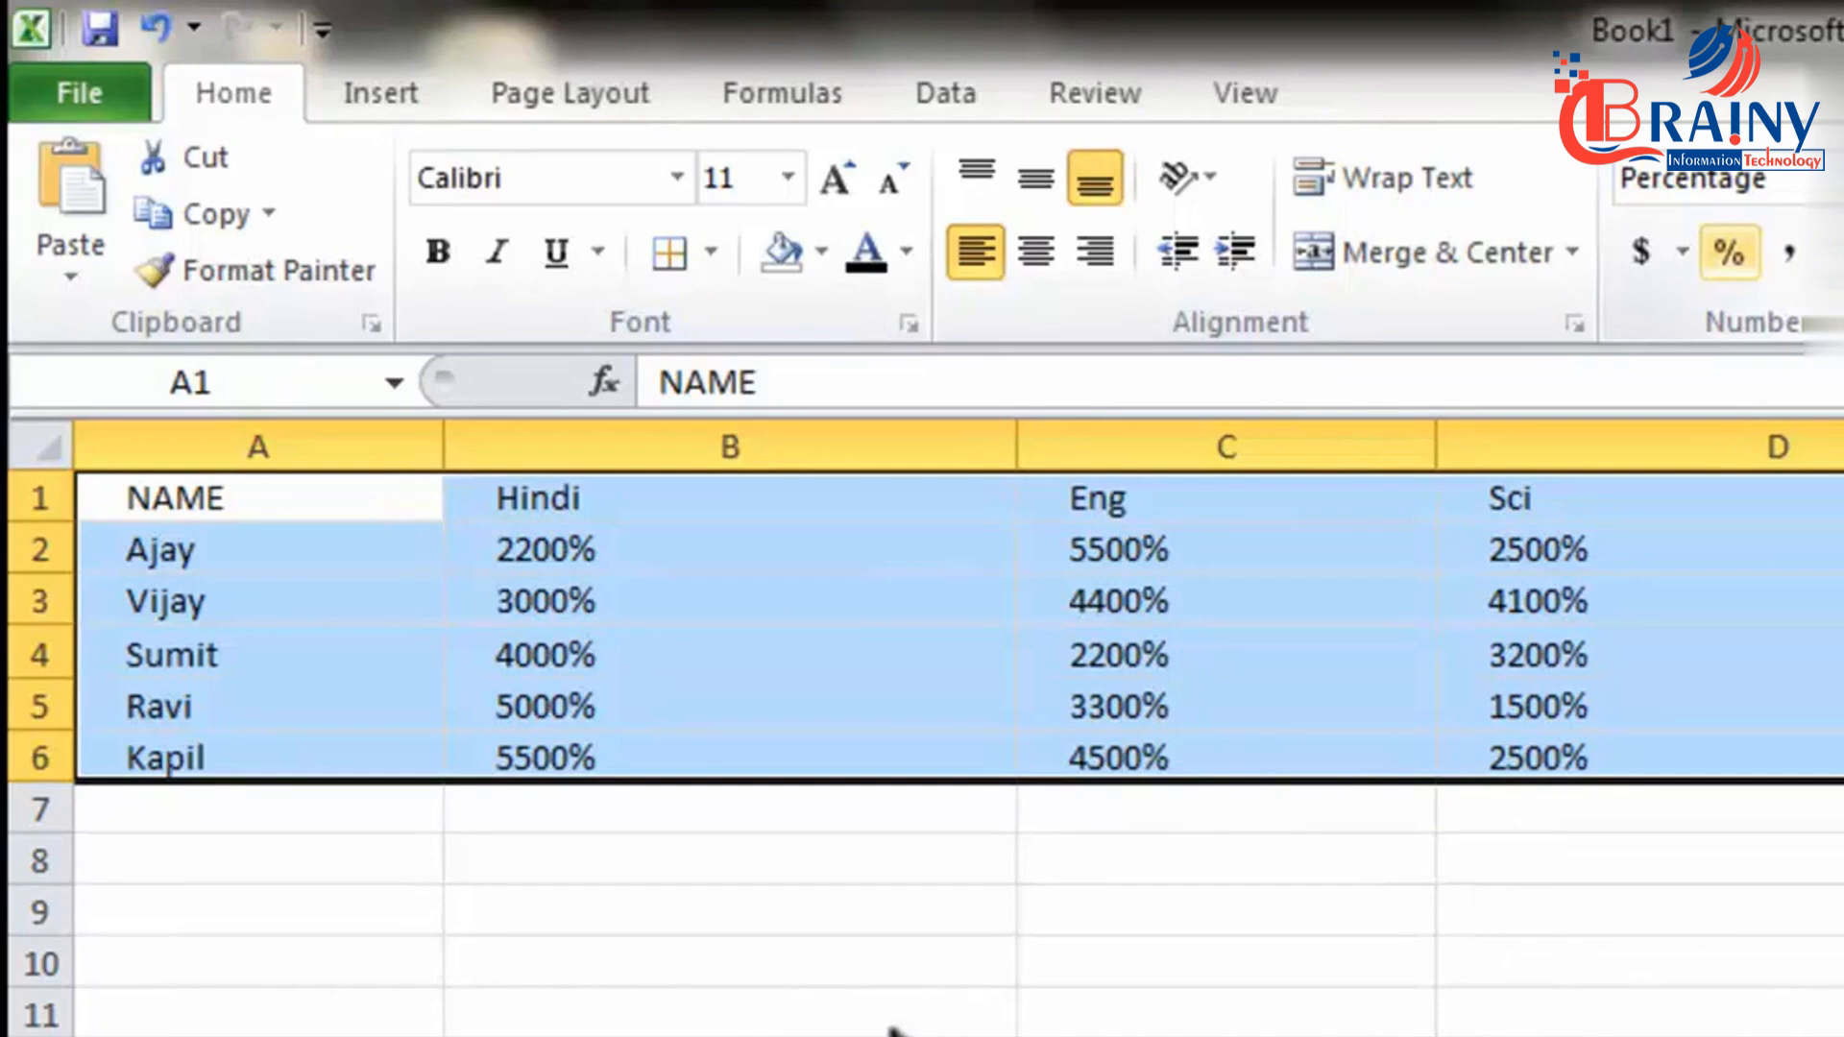
pyautogui.hotkey('ctrl', 'z')
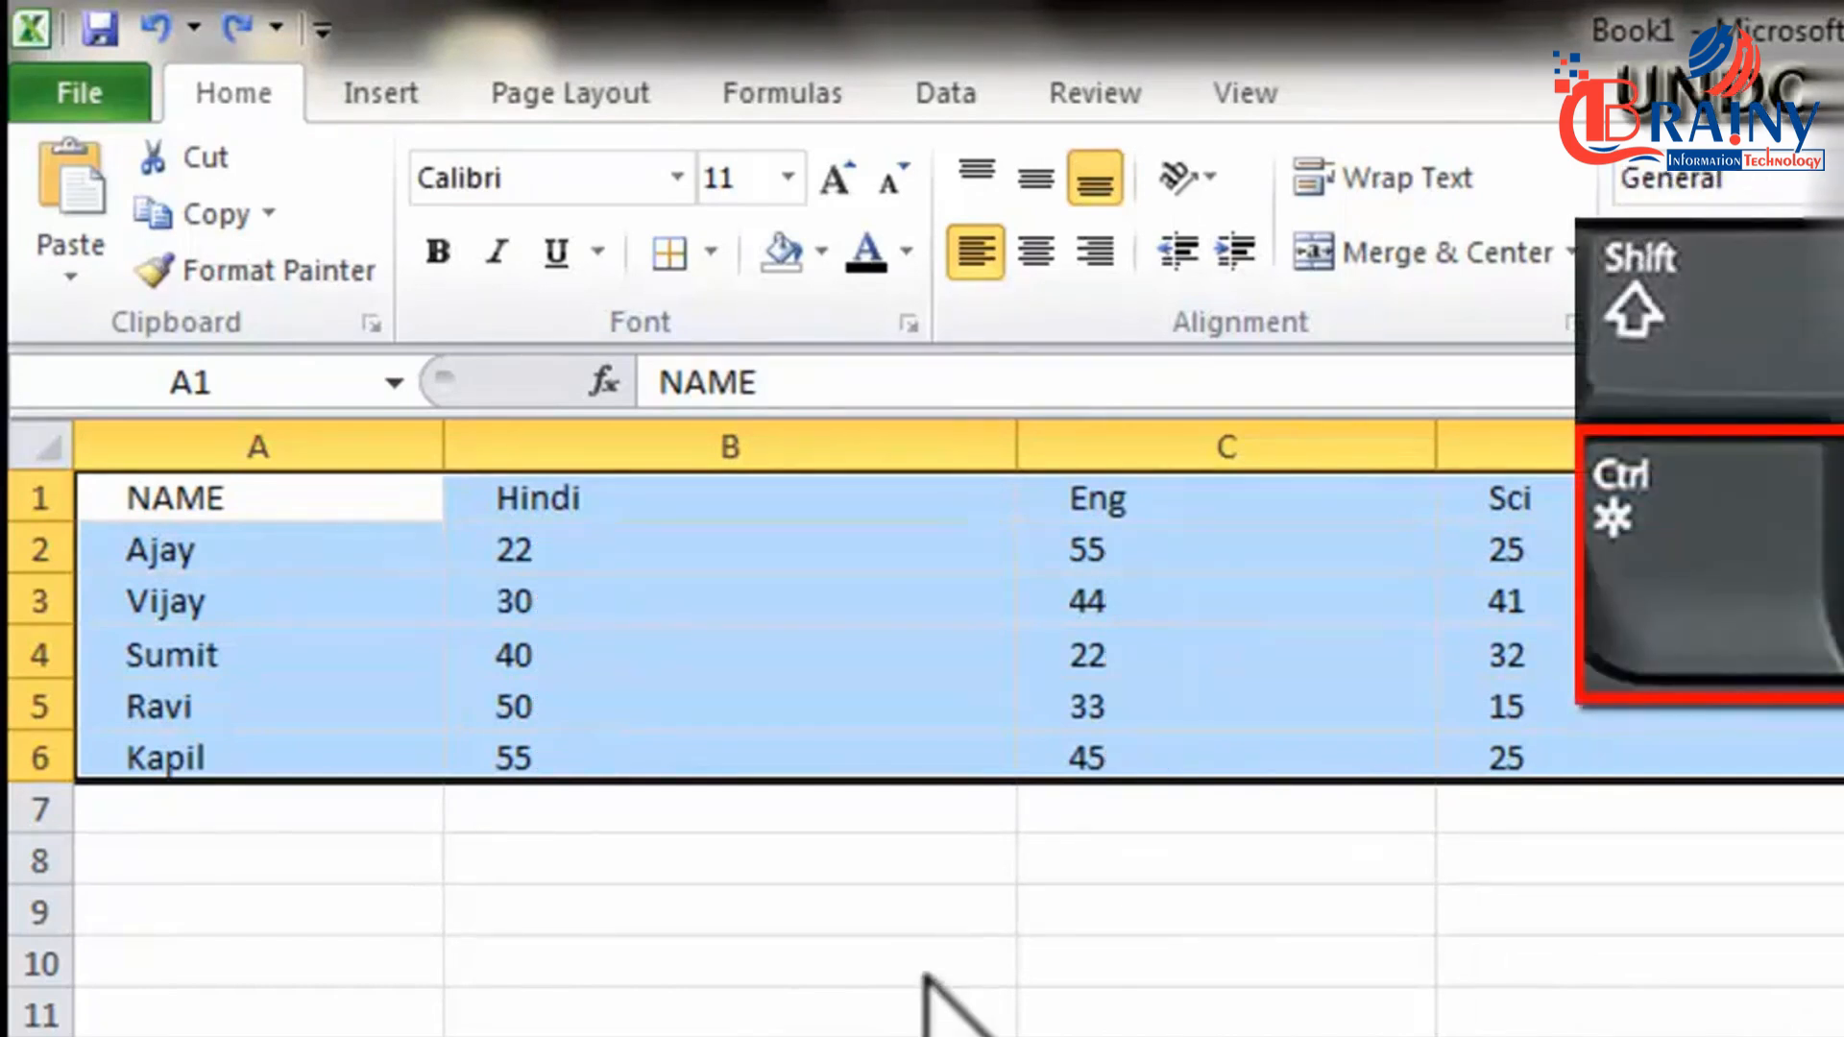
# Enter 123456 in cell B10 and format it with the Comma Style.
pyautogui.hotkey('ctrl', 'y')
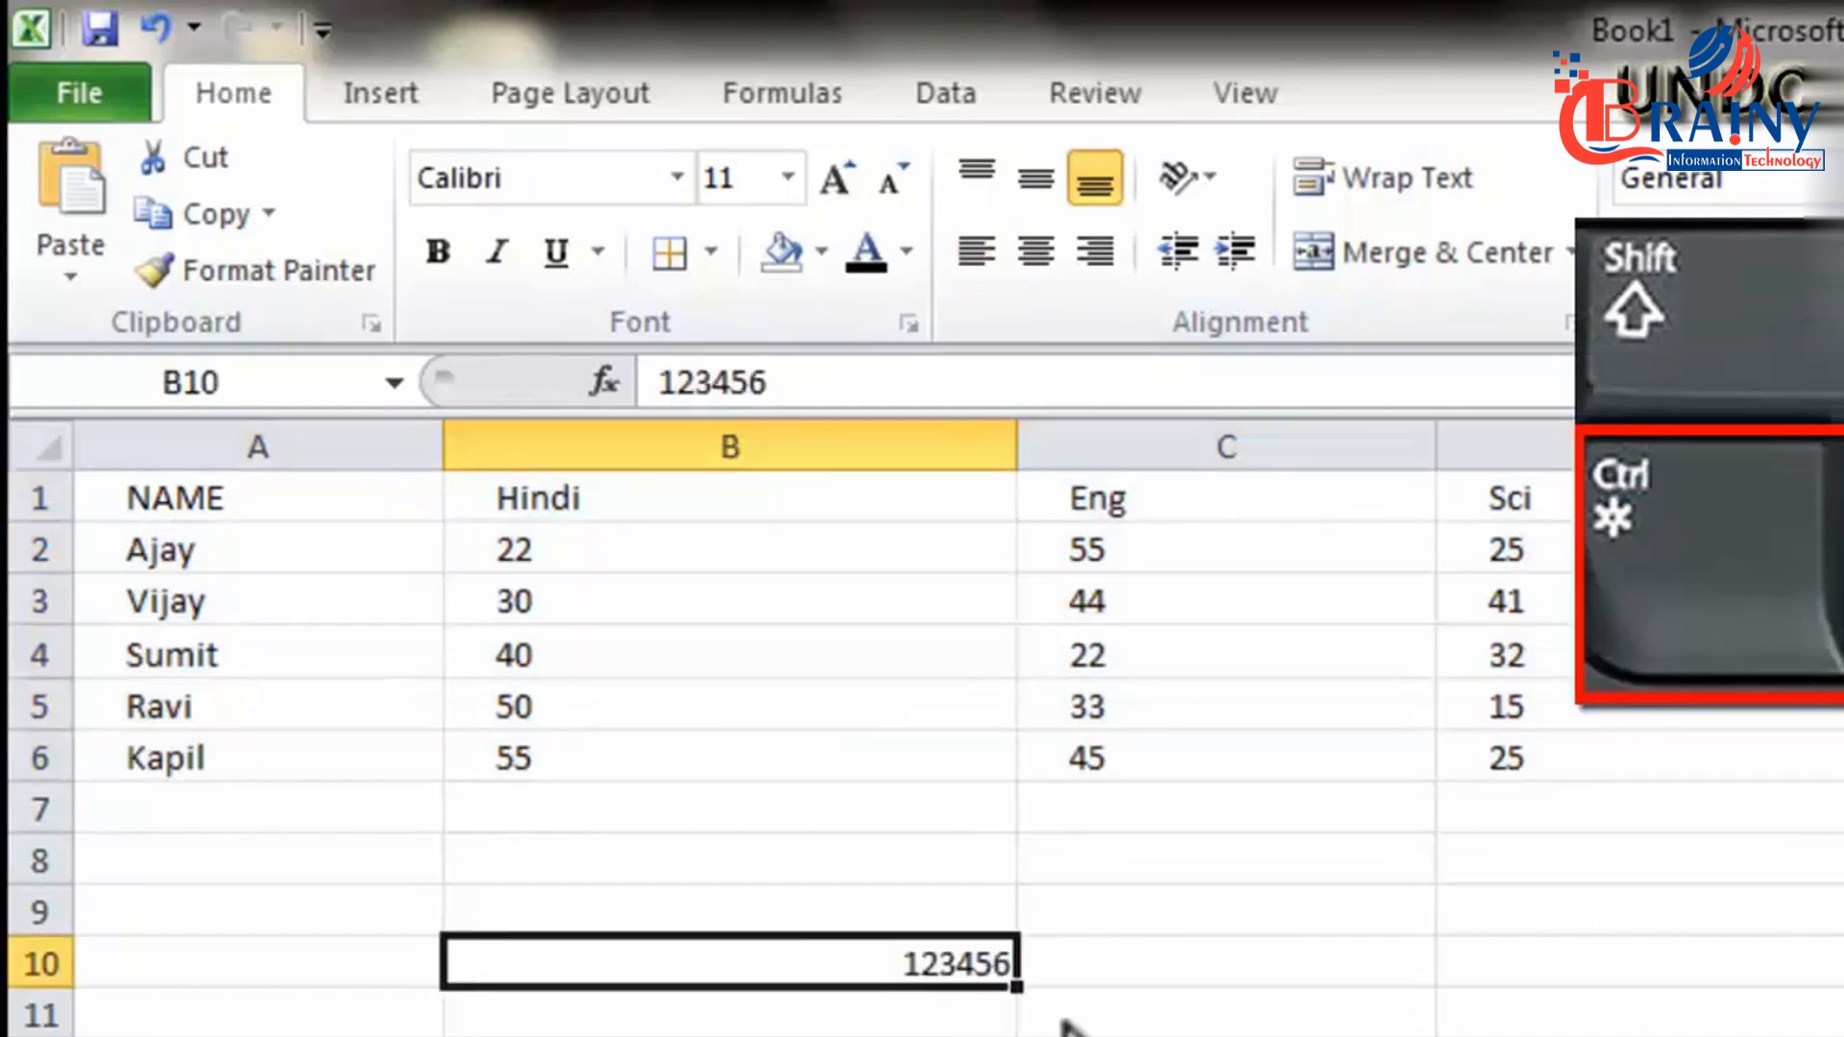
pyautogui.click(1499, 826)
pyautogui.click(955, 957)
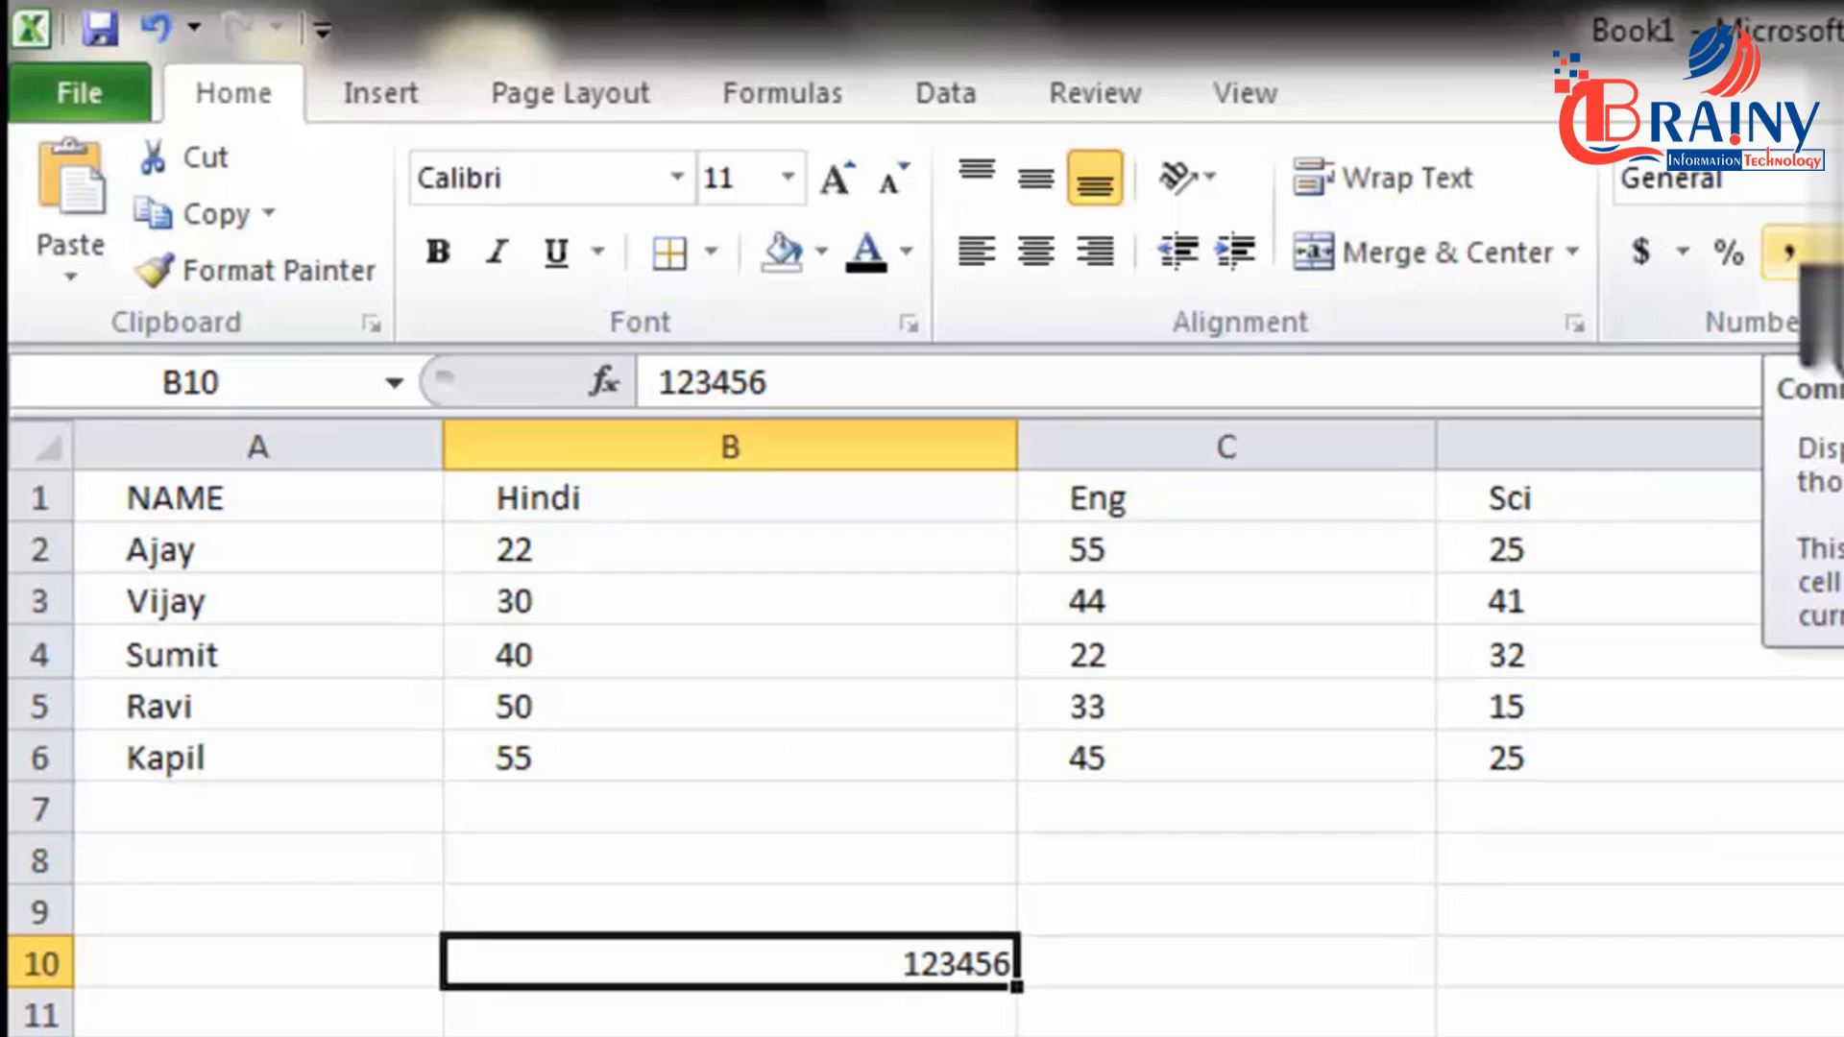
pyautogui.click(1788, 252)
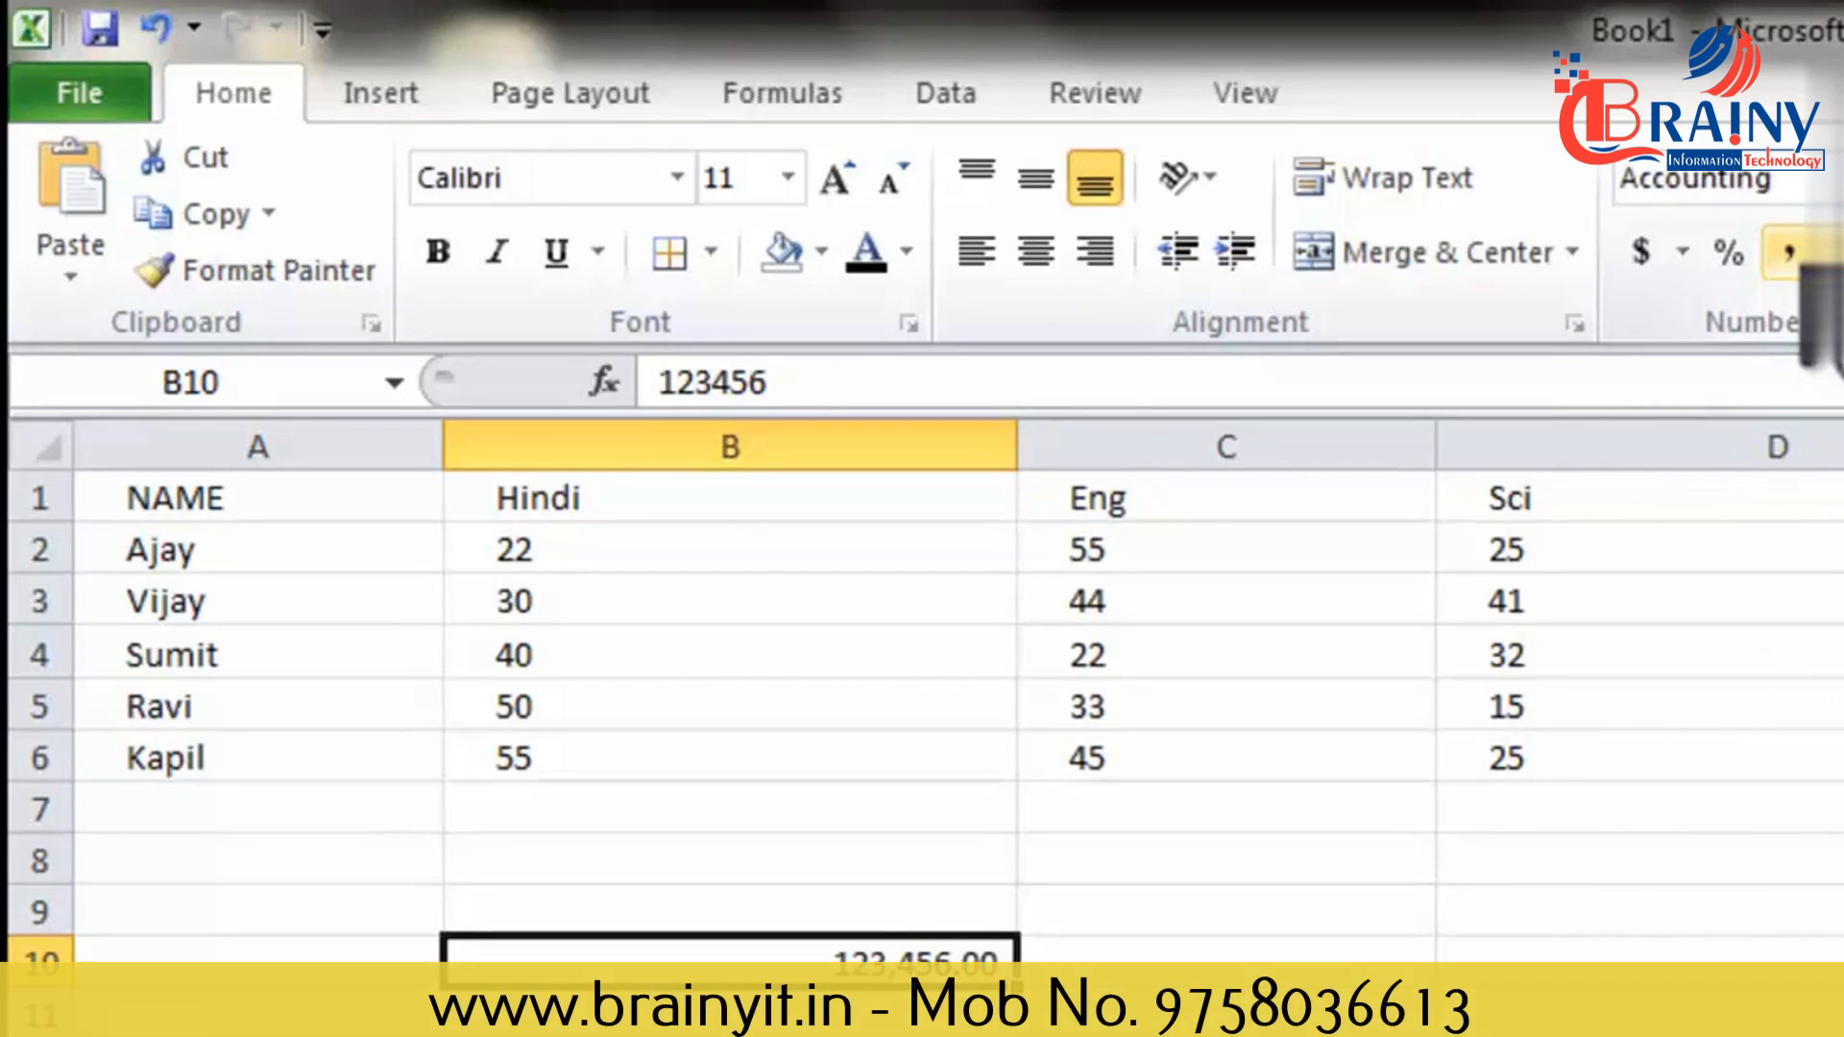
pyautogui.click(1536, 1008)
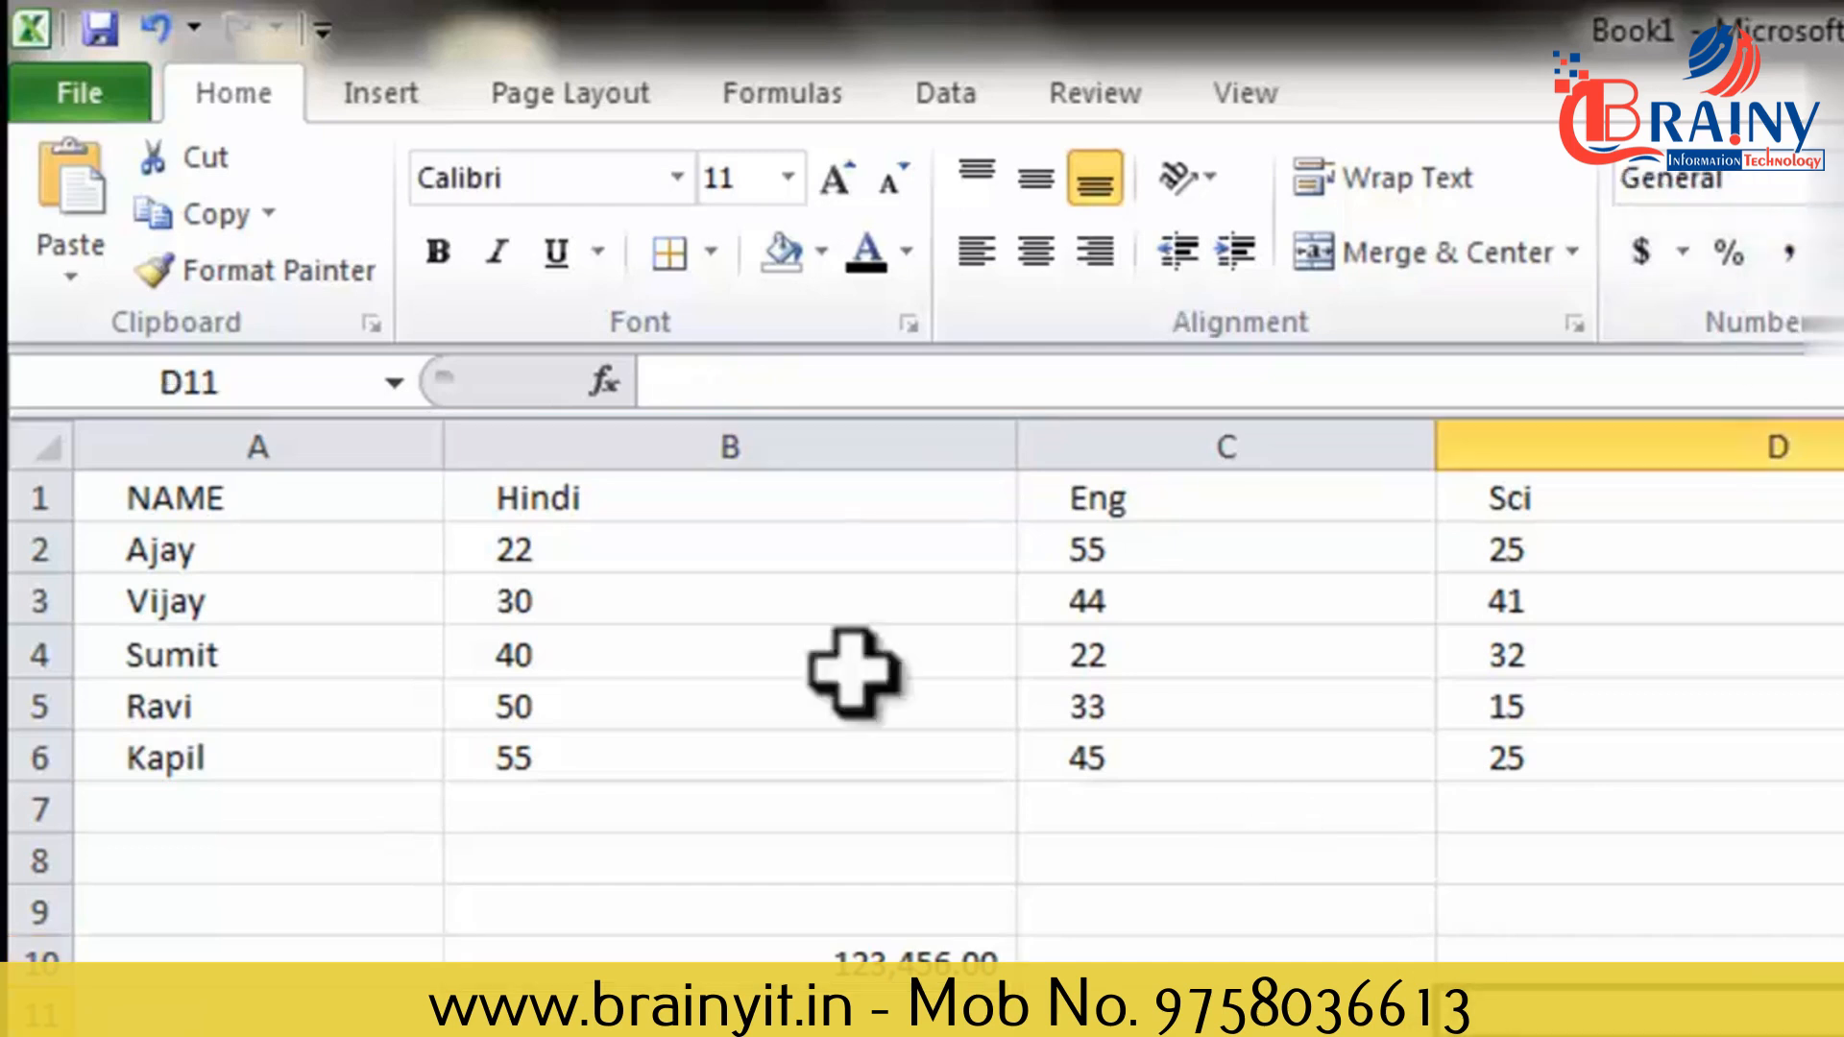
# Increase the marks in cells B2:D6 to five decimal places.
pyautogui.moveTo(313, 509); pyautogui.dragTo(1597, 753)
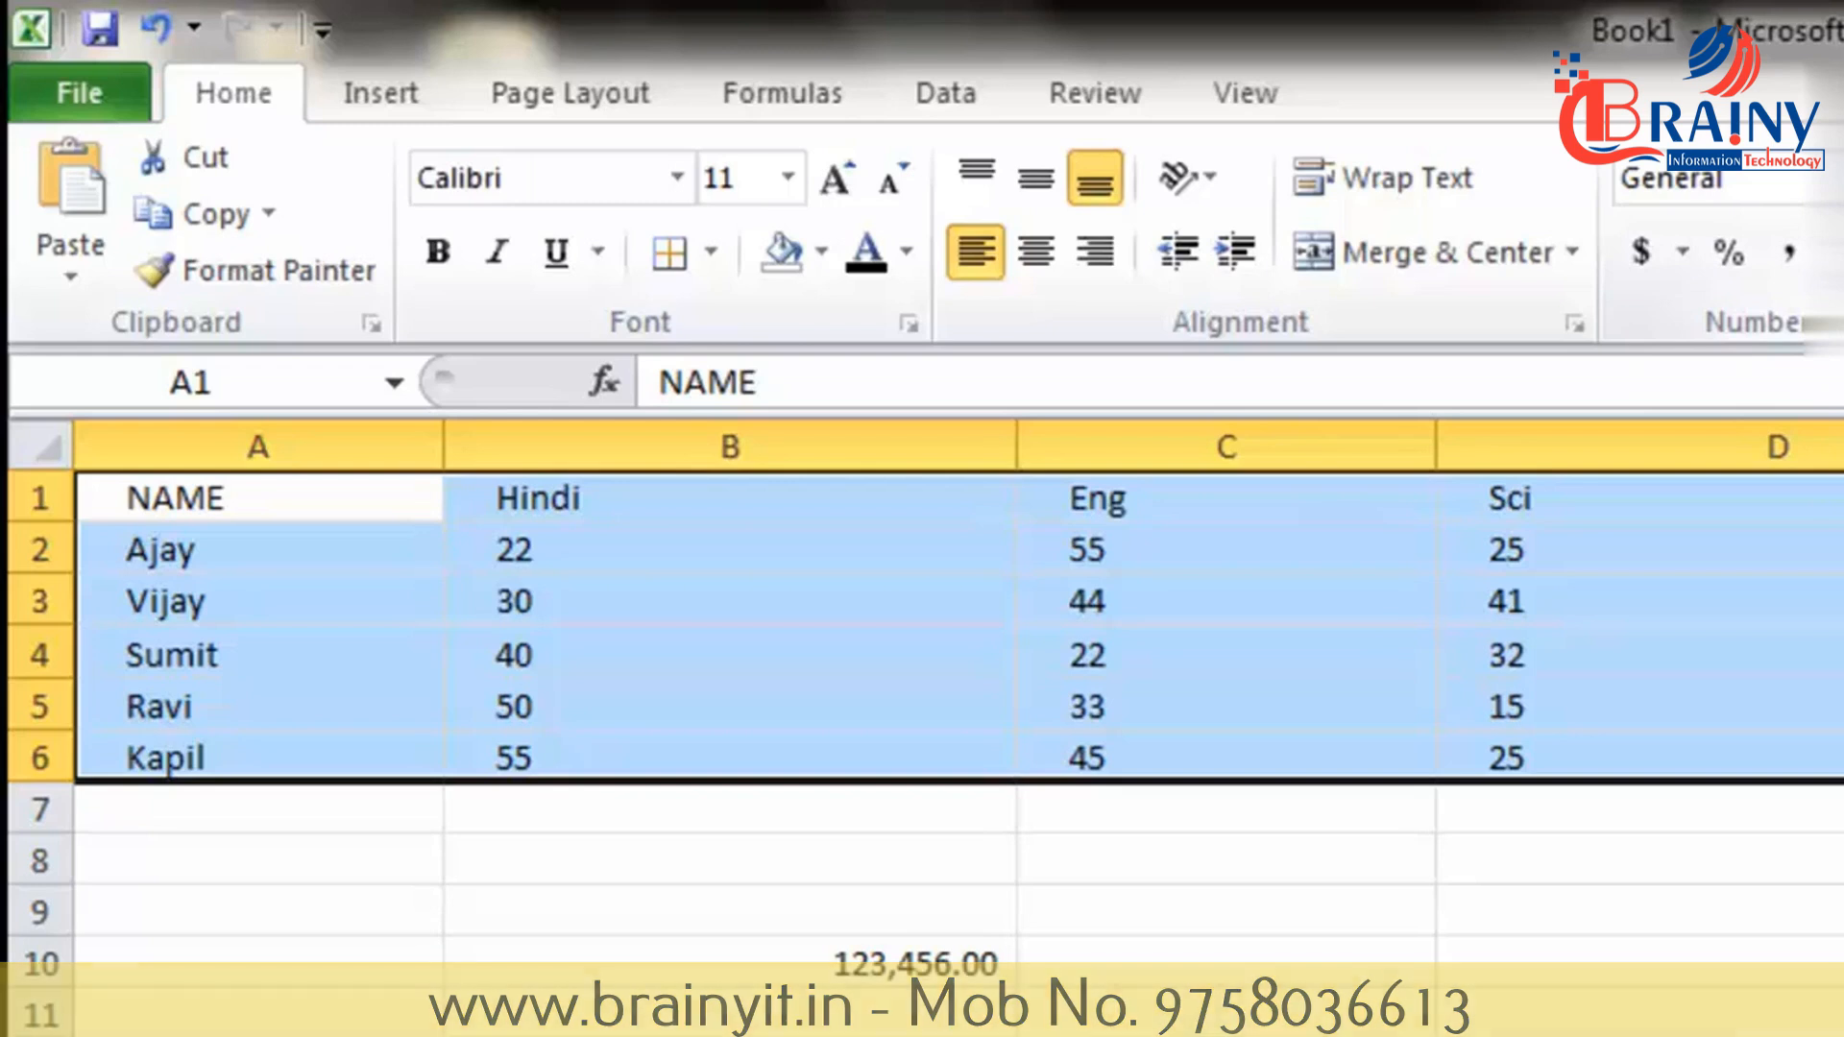
pyautogui.click(1316, 619)
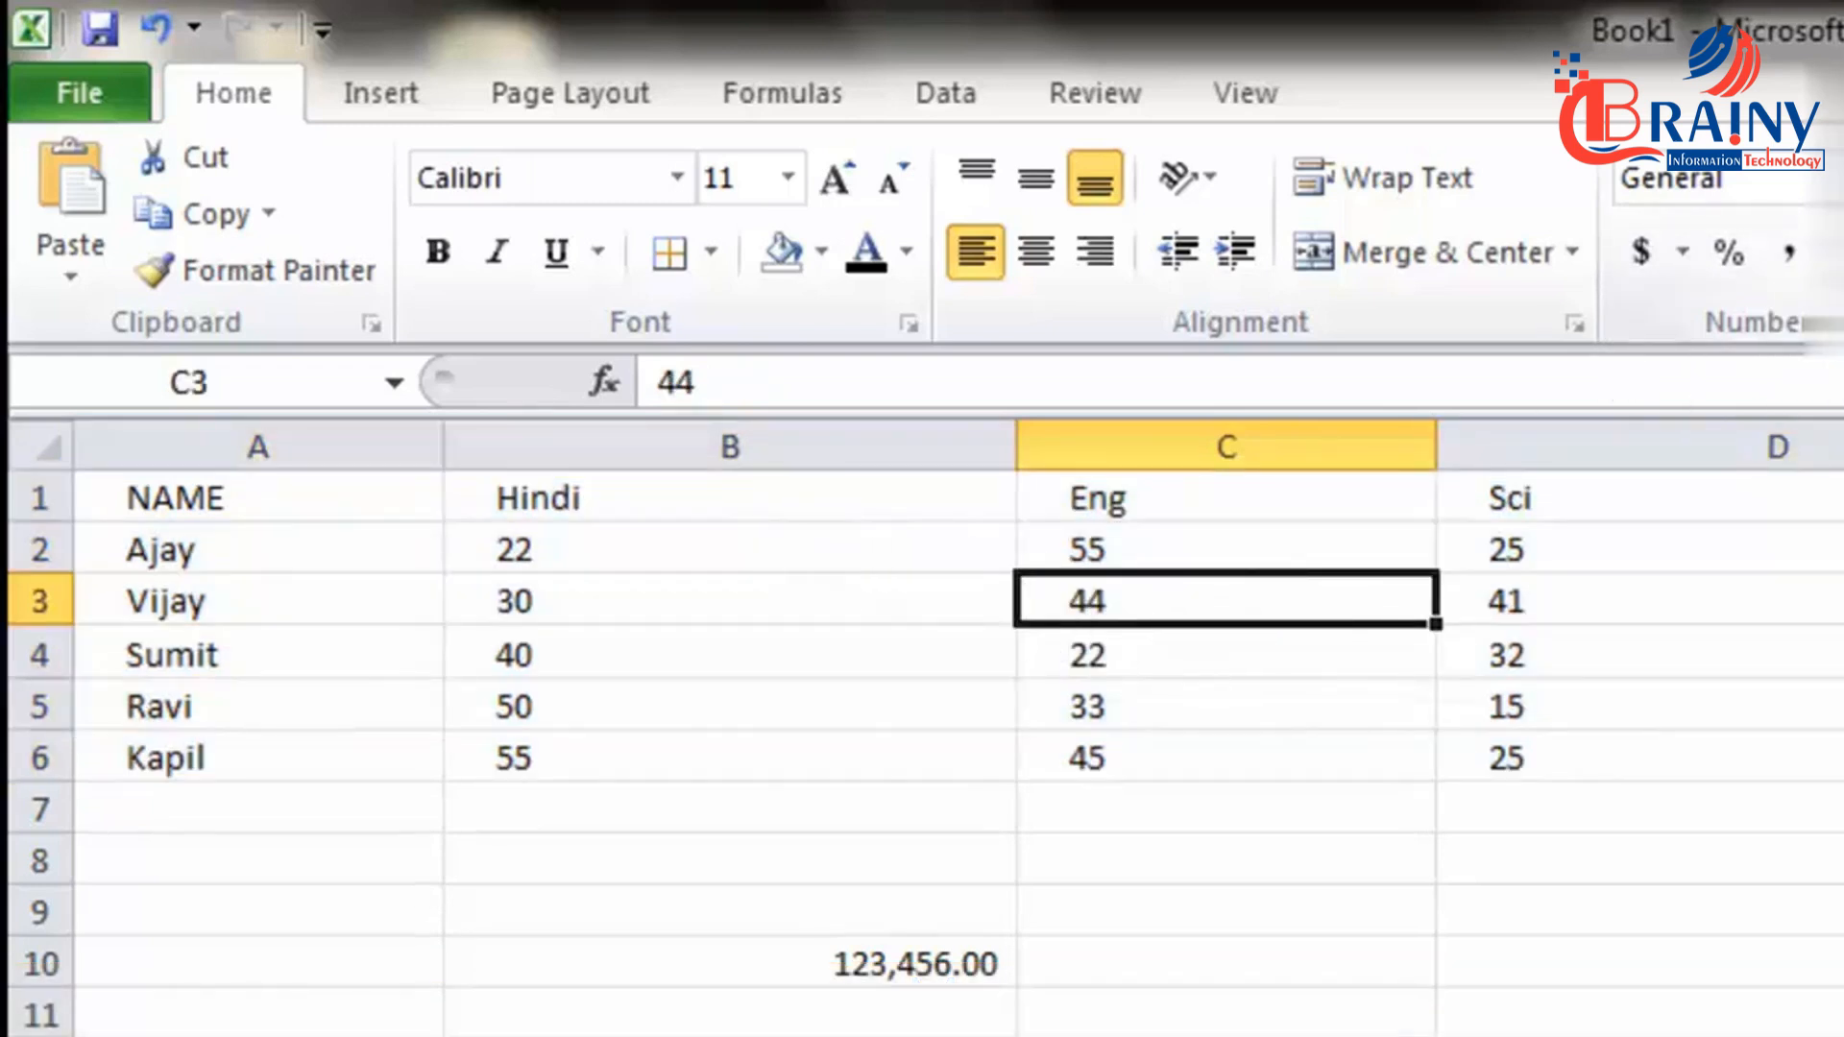
pyautogui.moveTo(754, 552); pyautogui.dragTo(1575, 745)
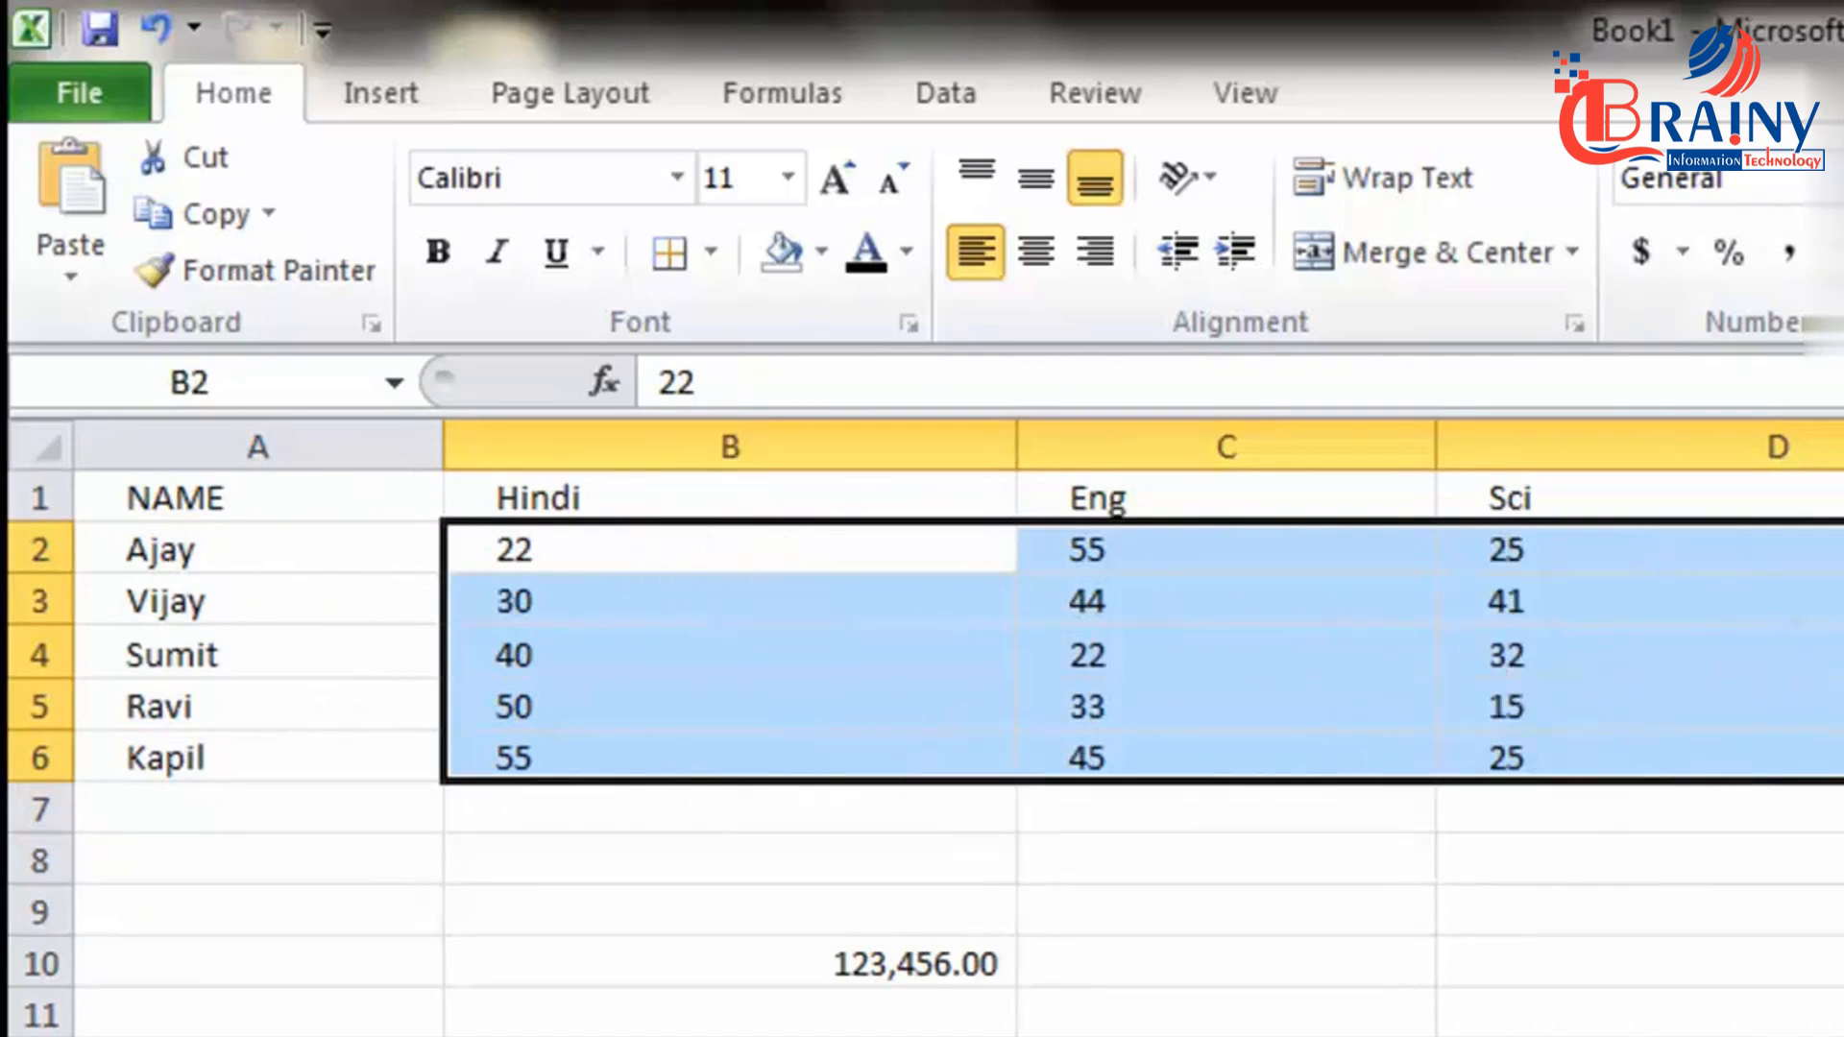
pyautogui.click(1841, 253)
pyautogui.click(1841, 253)
pyautogui.click(1841, 252)
pyautogui.click(1841, 253)
pyautogui.click(1841, 252)
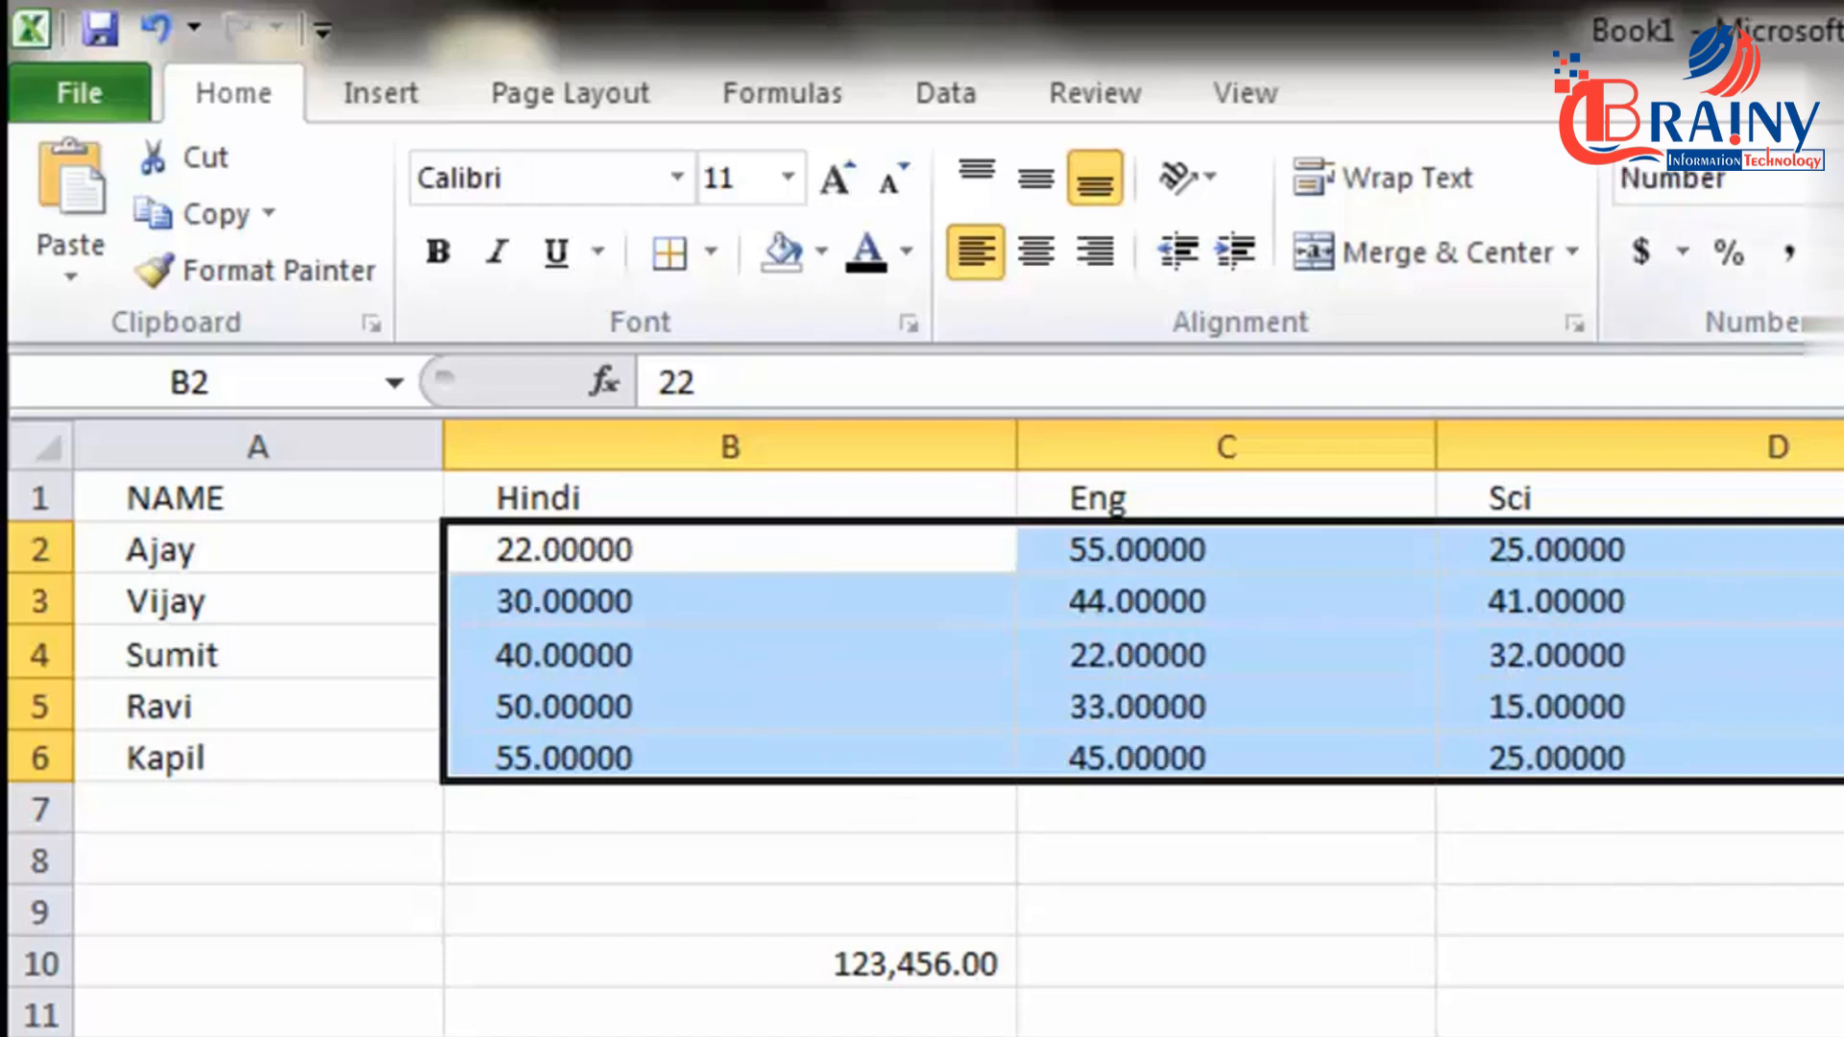
# Decrease the marks in cells B2:D6 to zero decimal places.
pyautogui.click(1843, 252)
pyautogui.click(1843, 253)
pyautogui.click(1843, 253)
pyautogui.click(1843, 252)
pyautogui.click(1843, 253)
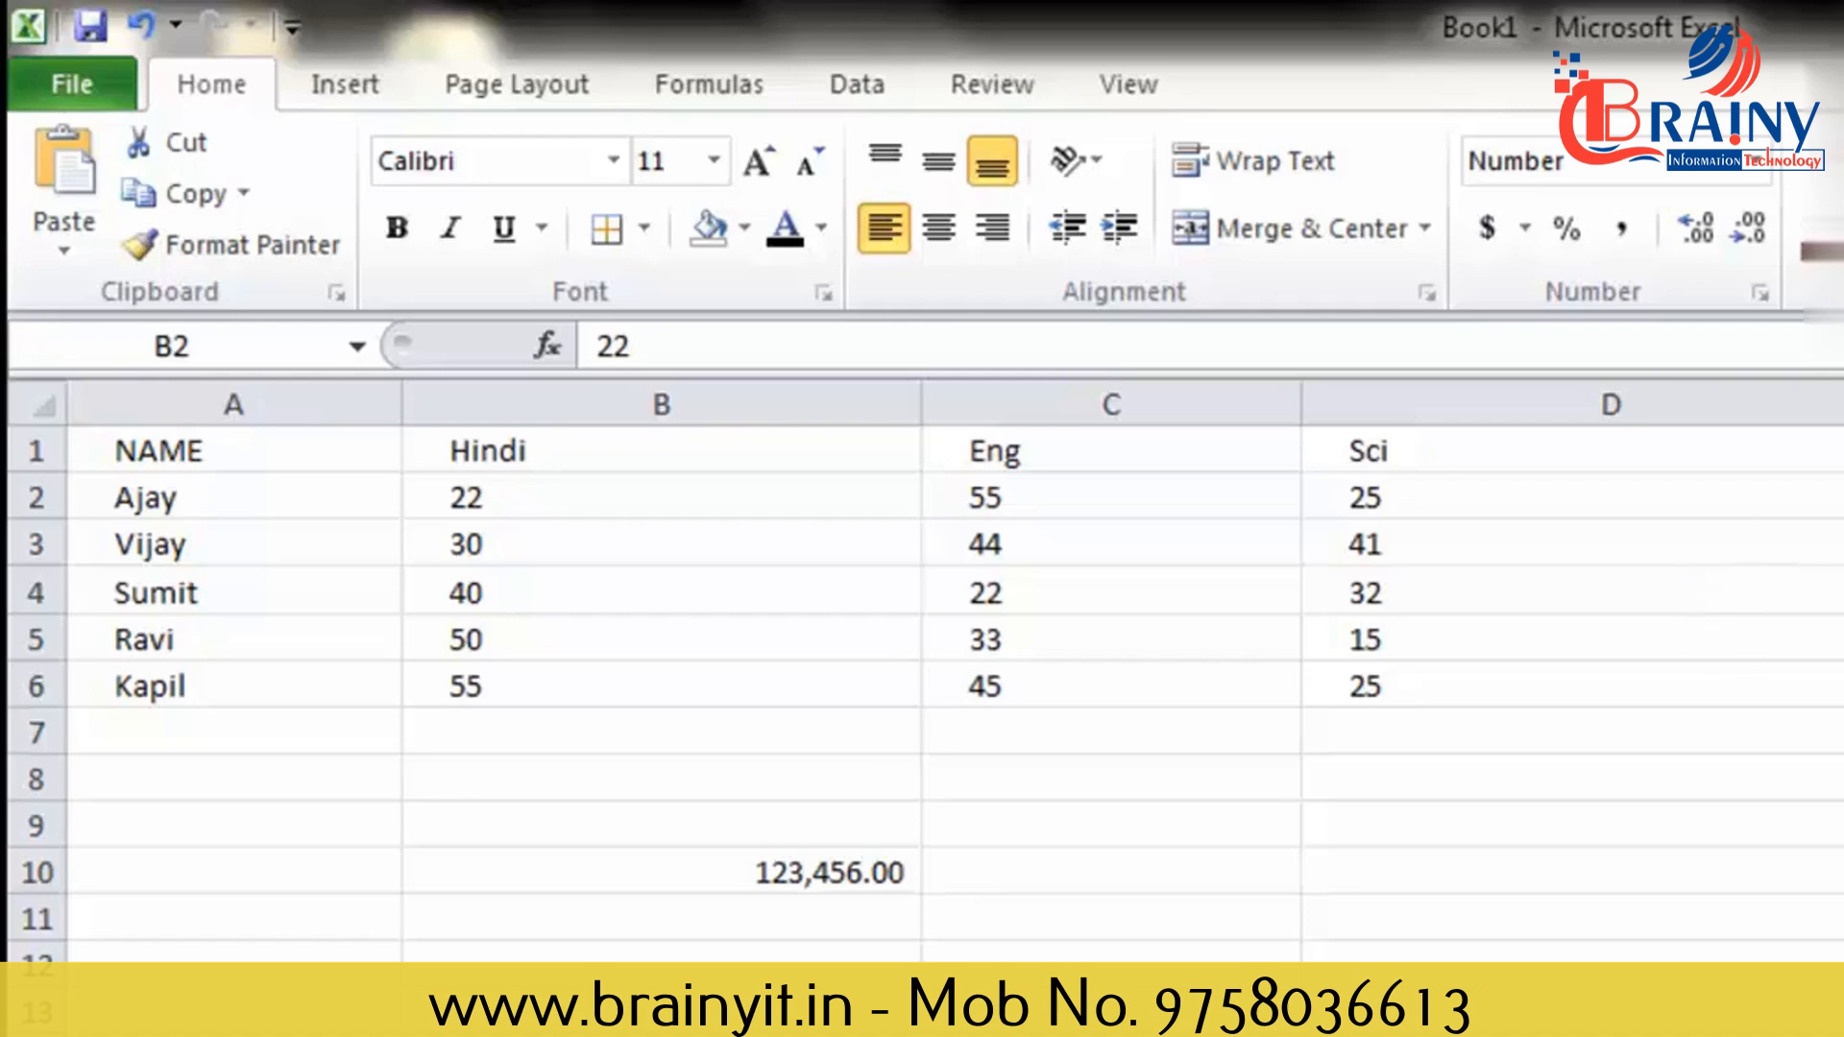
# Add a Greater Than conditional formatting rule to cells B2:D6 that gives marks above 35 a green fill.
pyautogui.click(1758, 615)
pyautogui.moveTo(621, 512); pyautogui.dragTo(1356, 677)
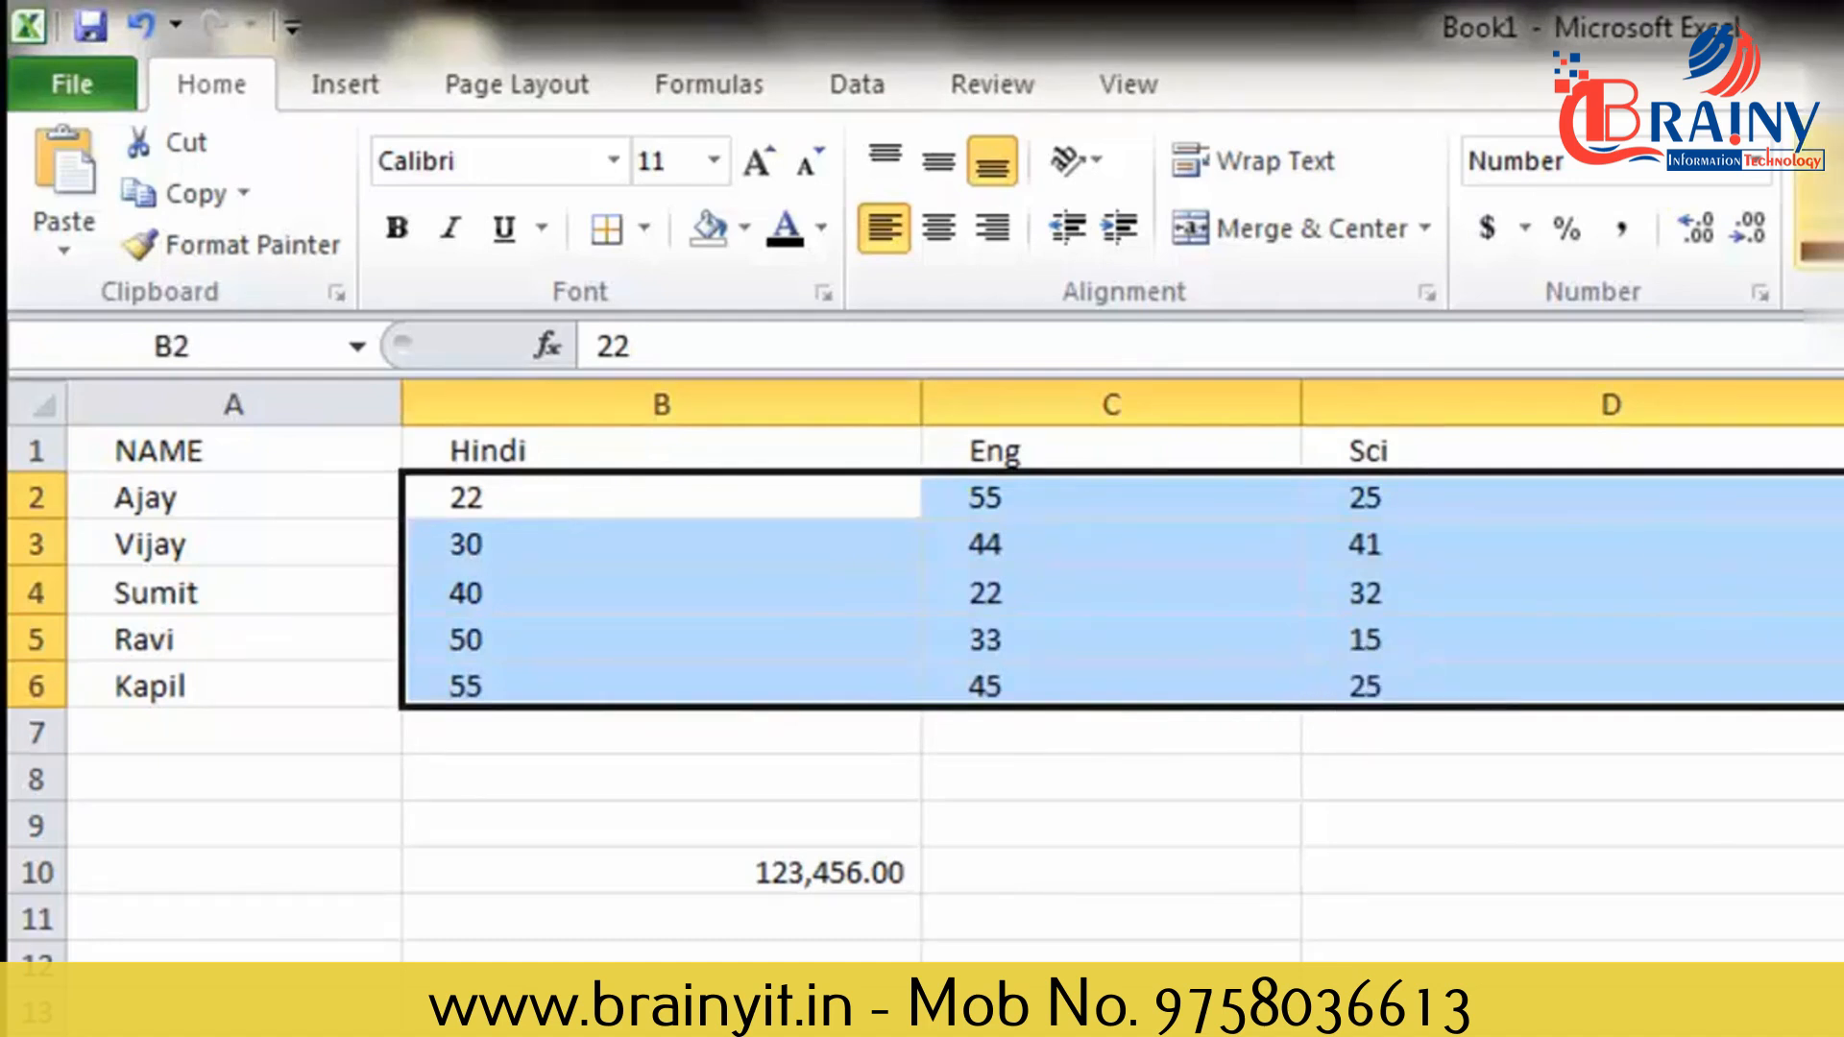
pyautogui.click(1829, 216)
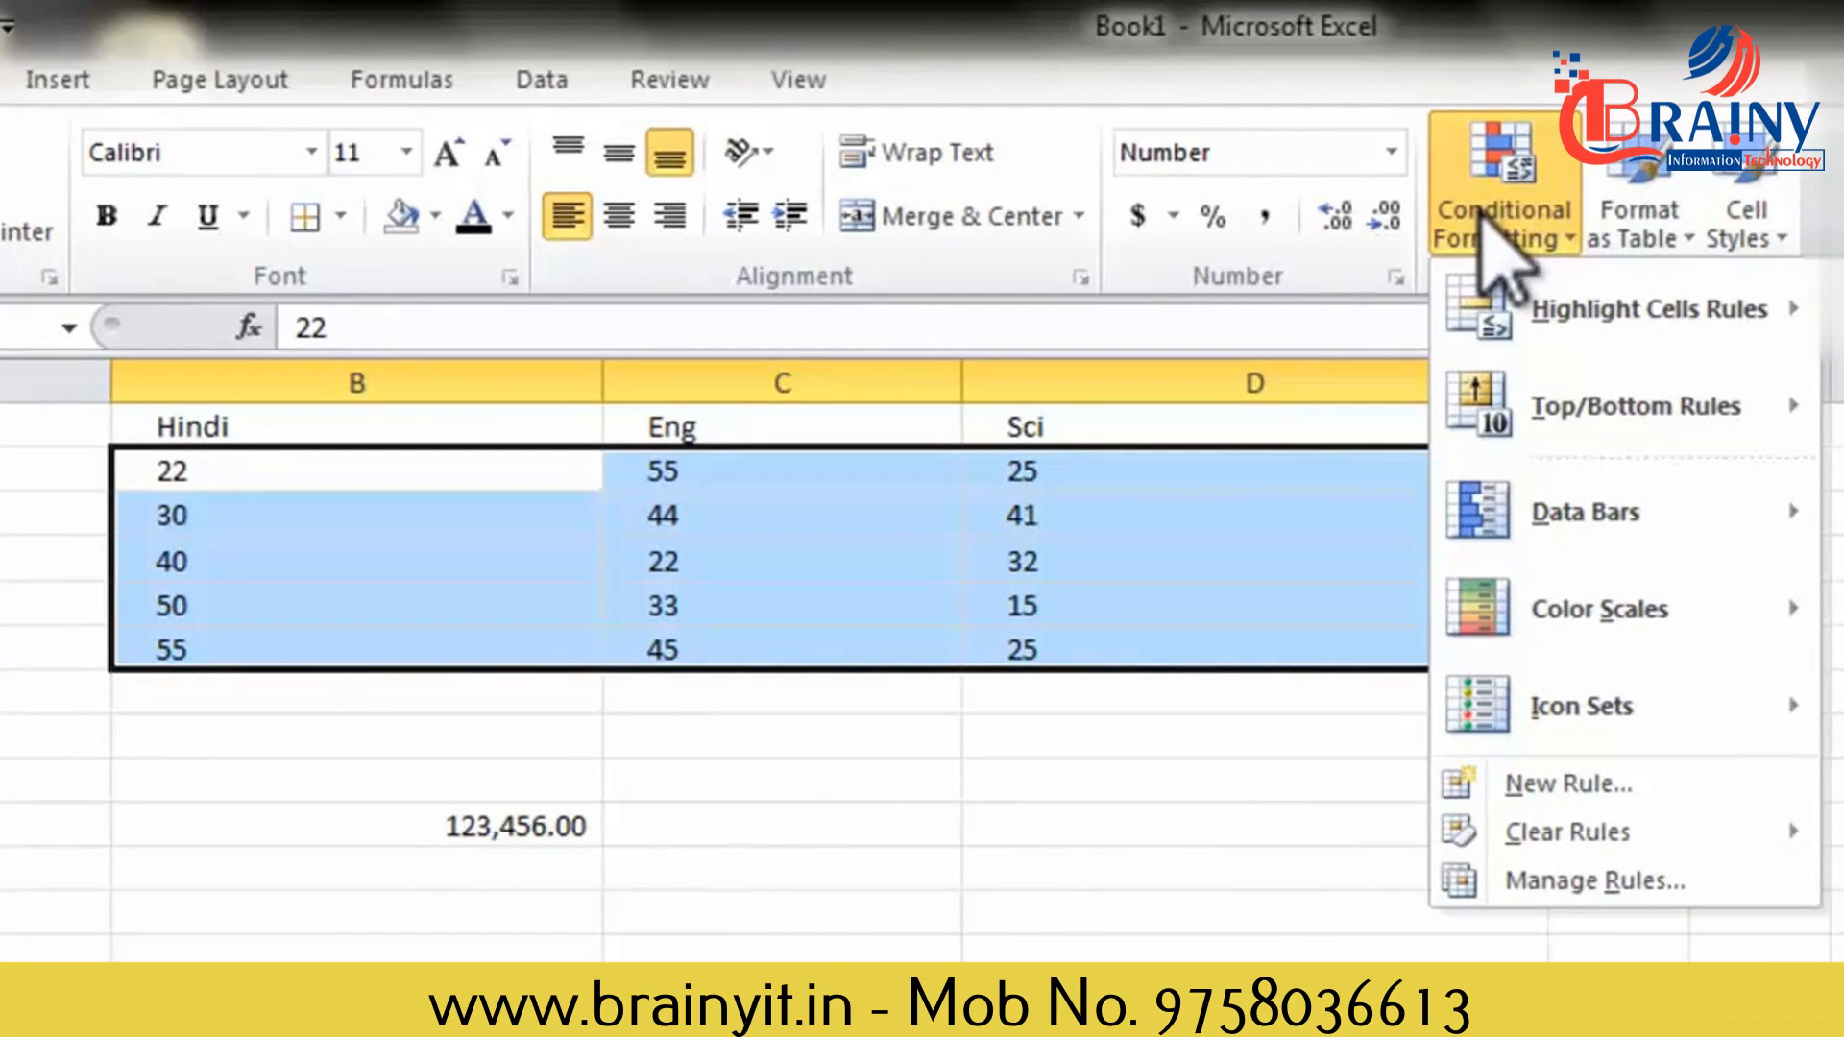
pyautogui.moveTo(1657, 317)
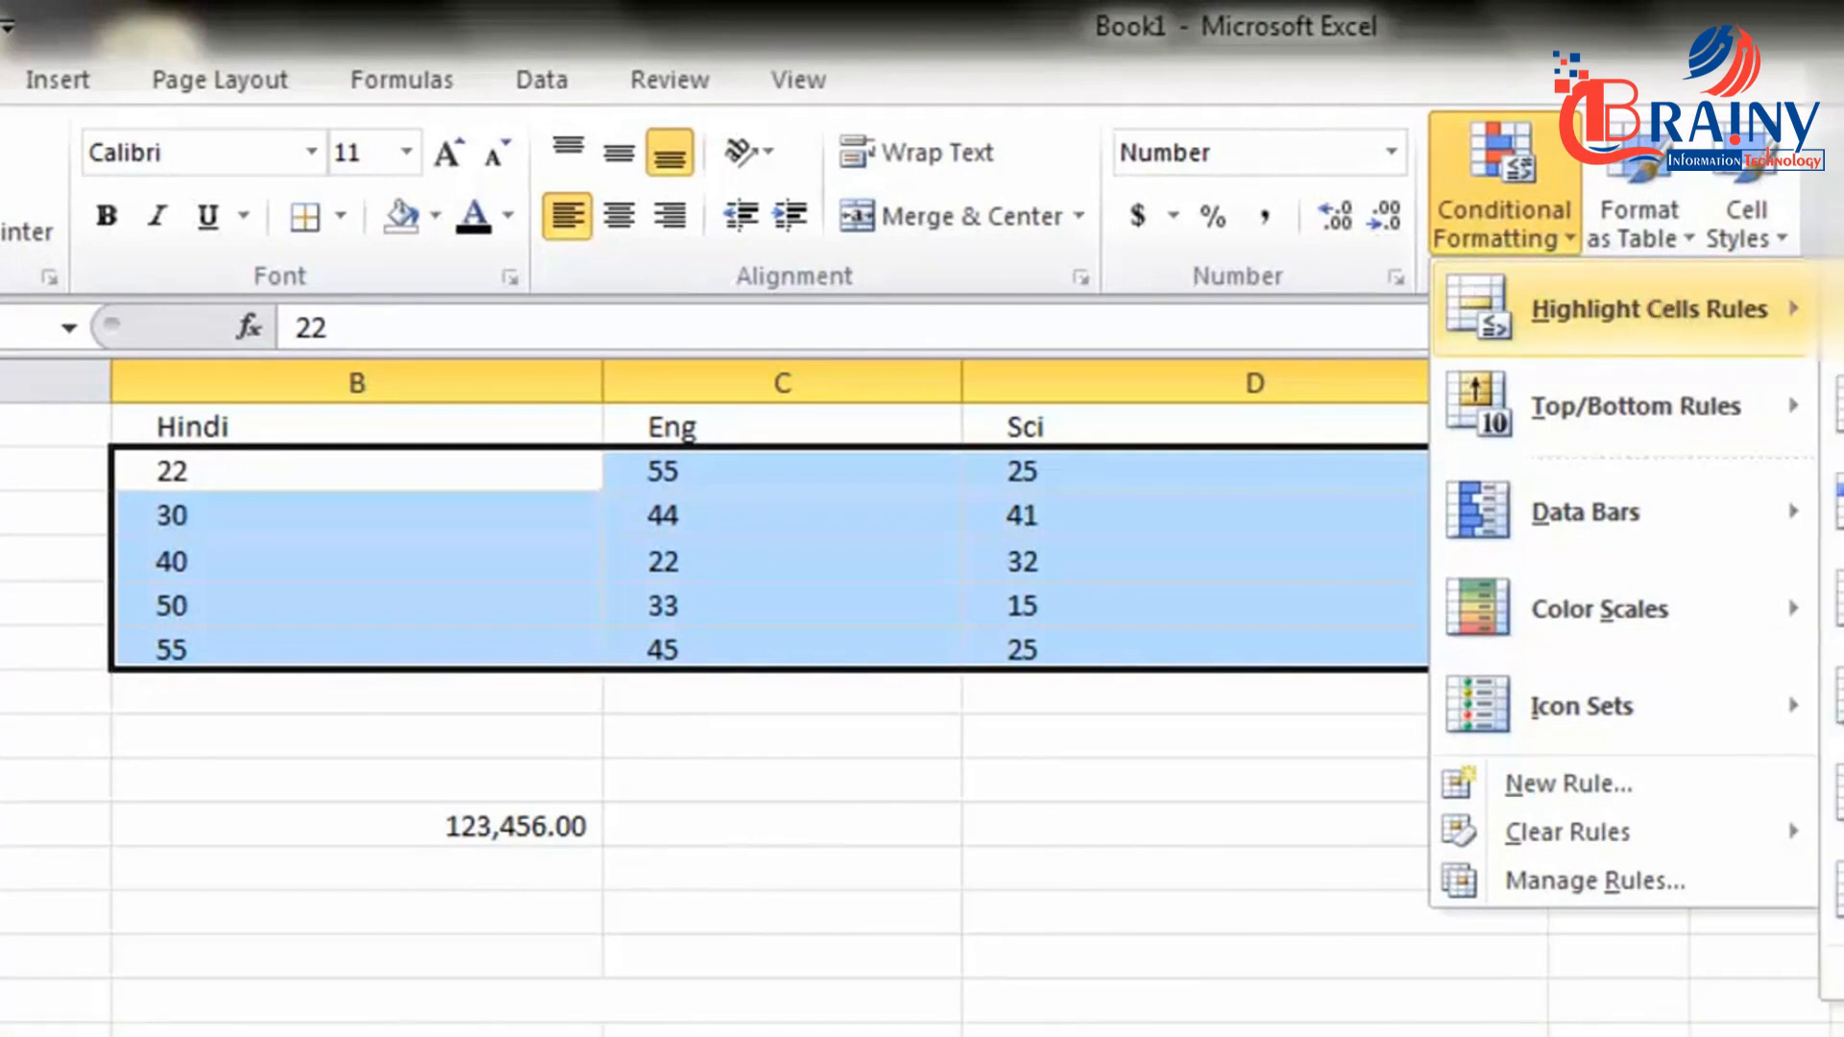
pyautogui.click(1839, 403)
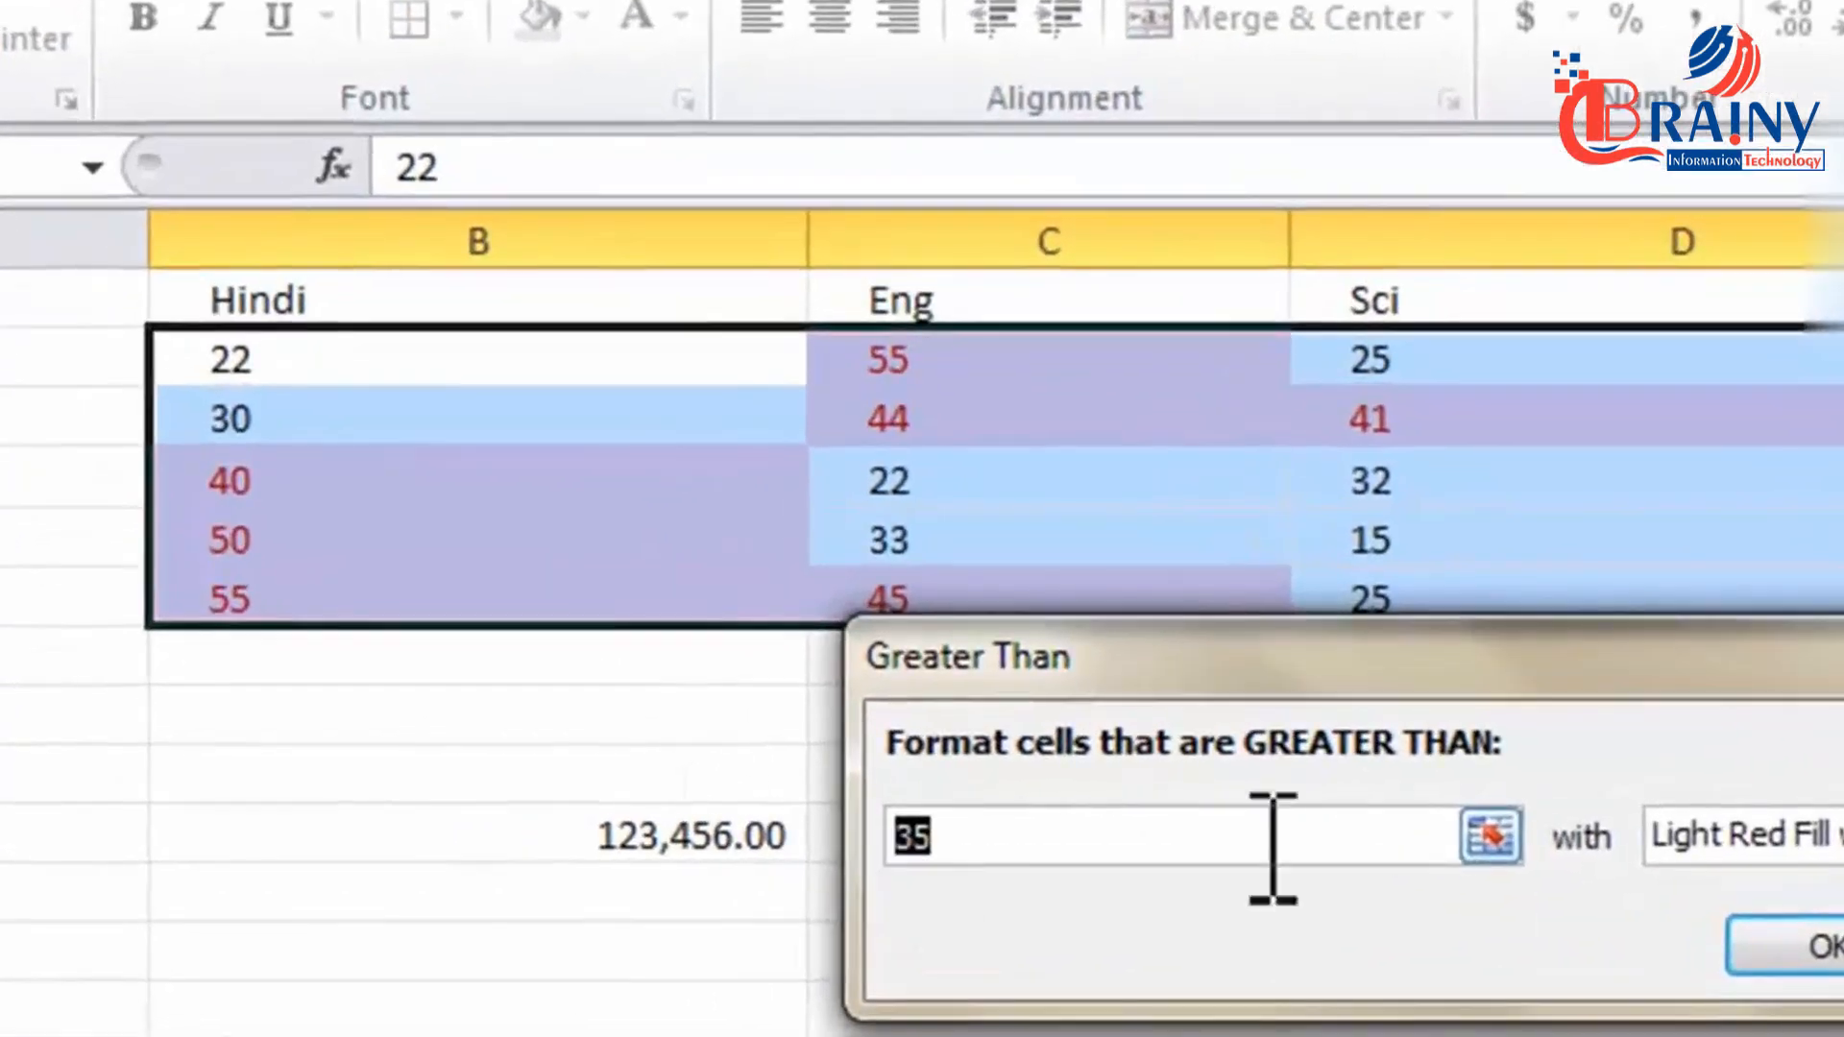
pyautogui.click(1368, 828)
pyautogui.click(1823, 965)
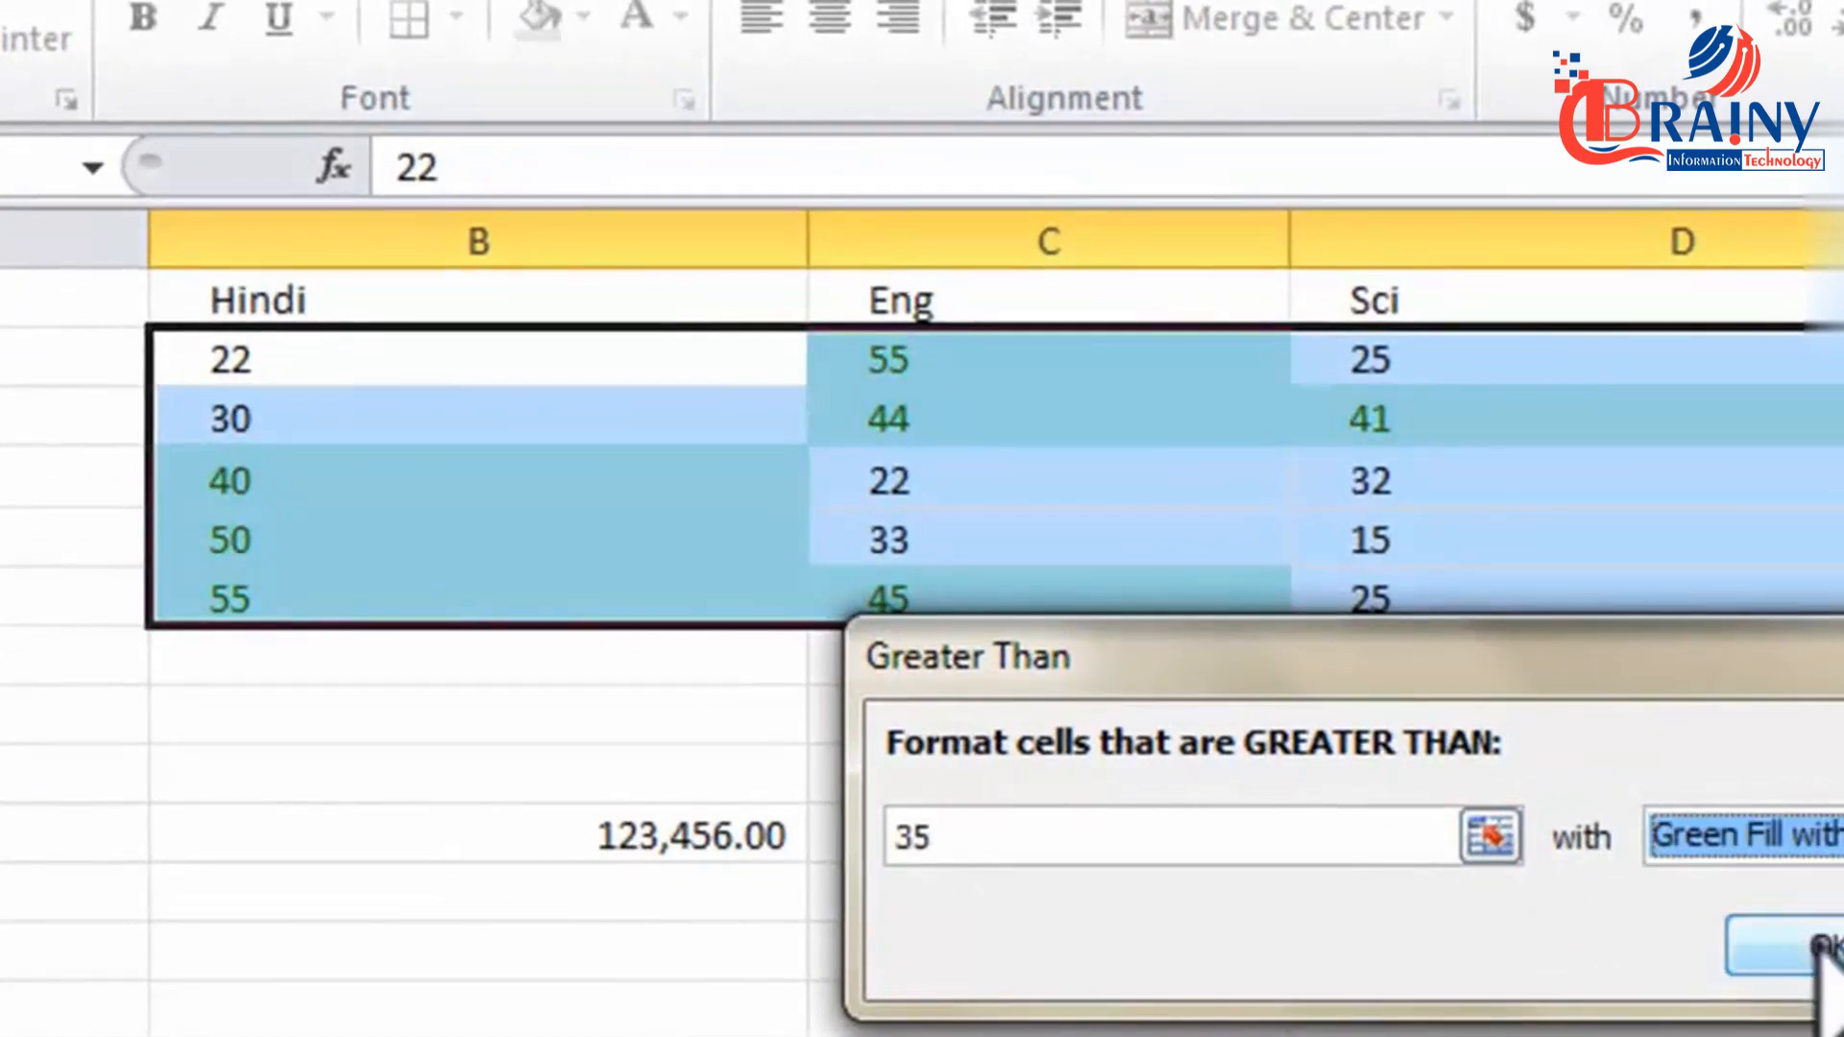
pyautogui.click(1798, 949)
pyautogui.click(1260, 1020)
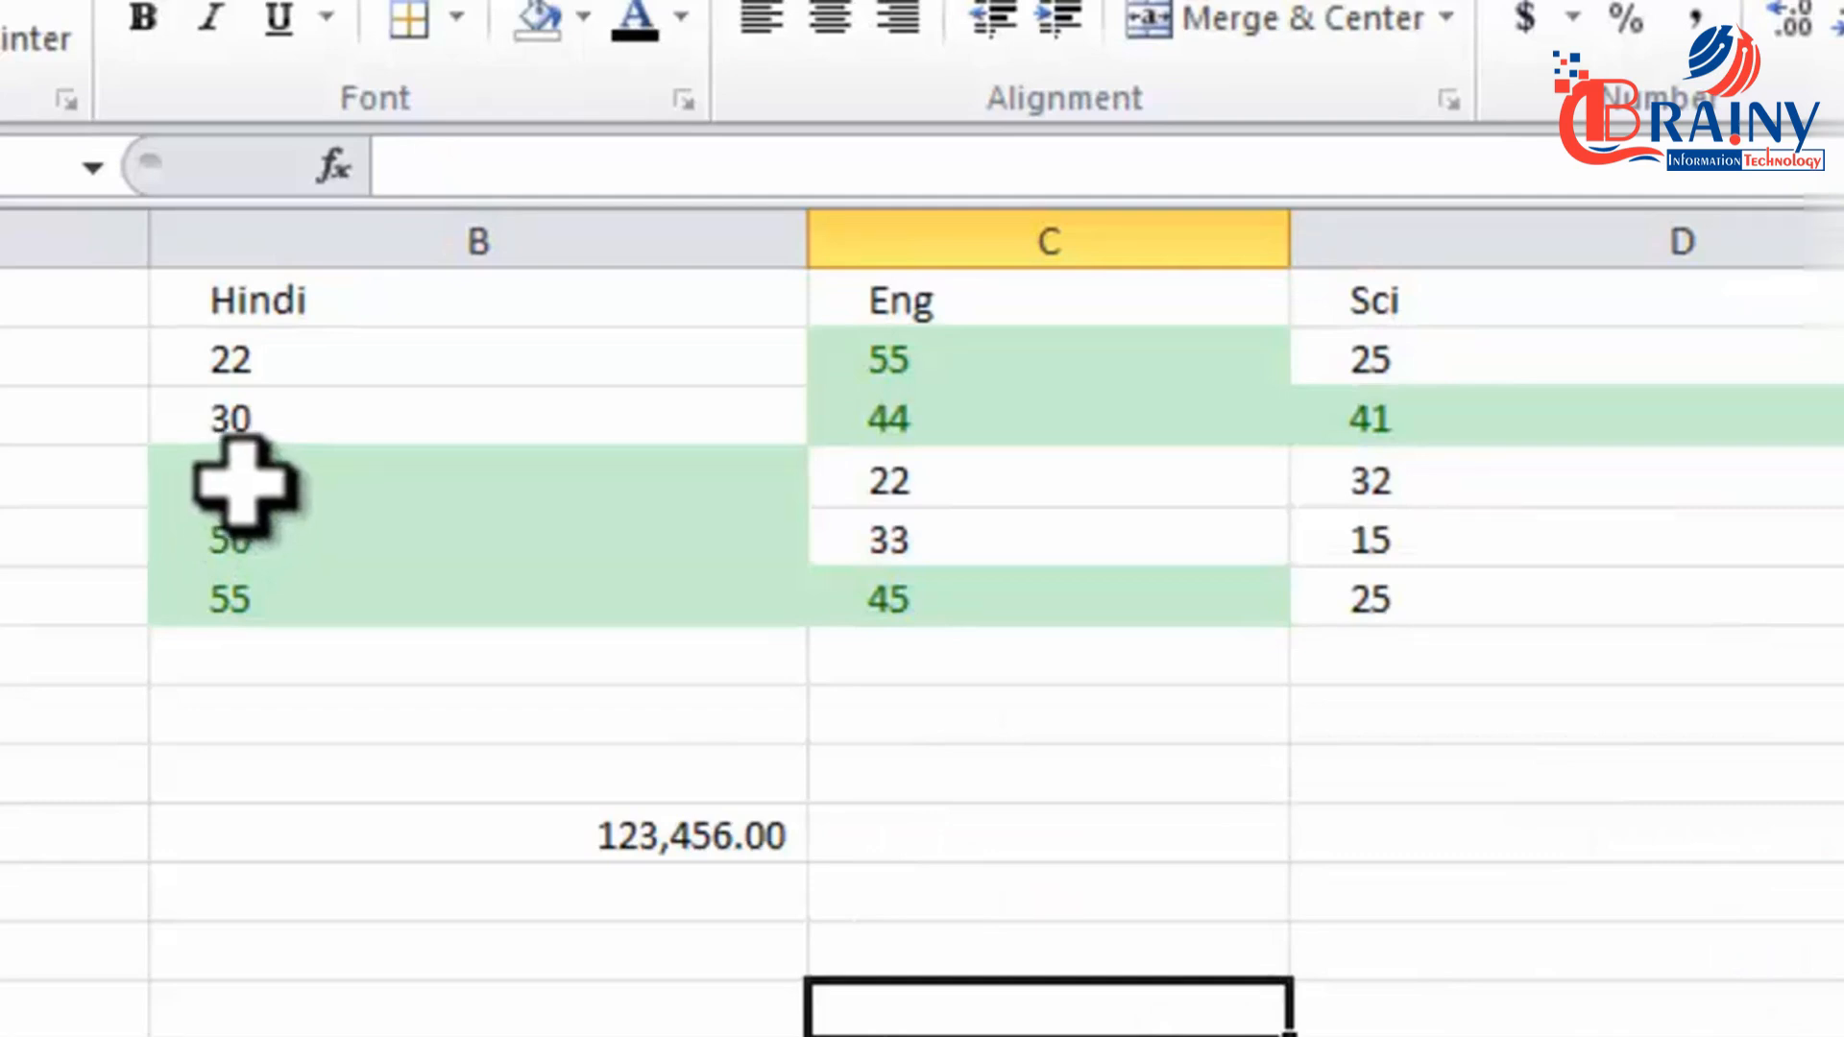
# Test the highlight rule by entering 45 in cell B2, and undo both that entry and the rule.
pyautogui.click(1811, 768)
pyautogui.click(336, 361)
pyautogui.write('45')
pyautogui.press('Return')
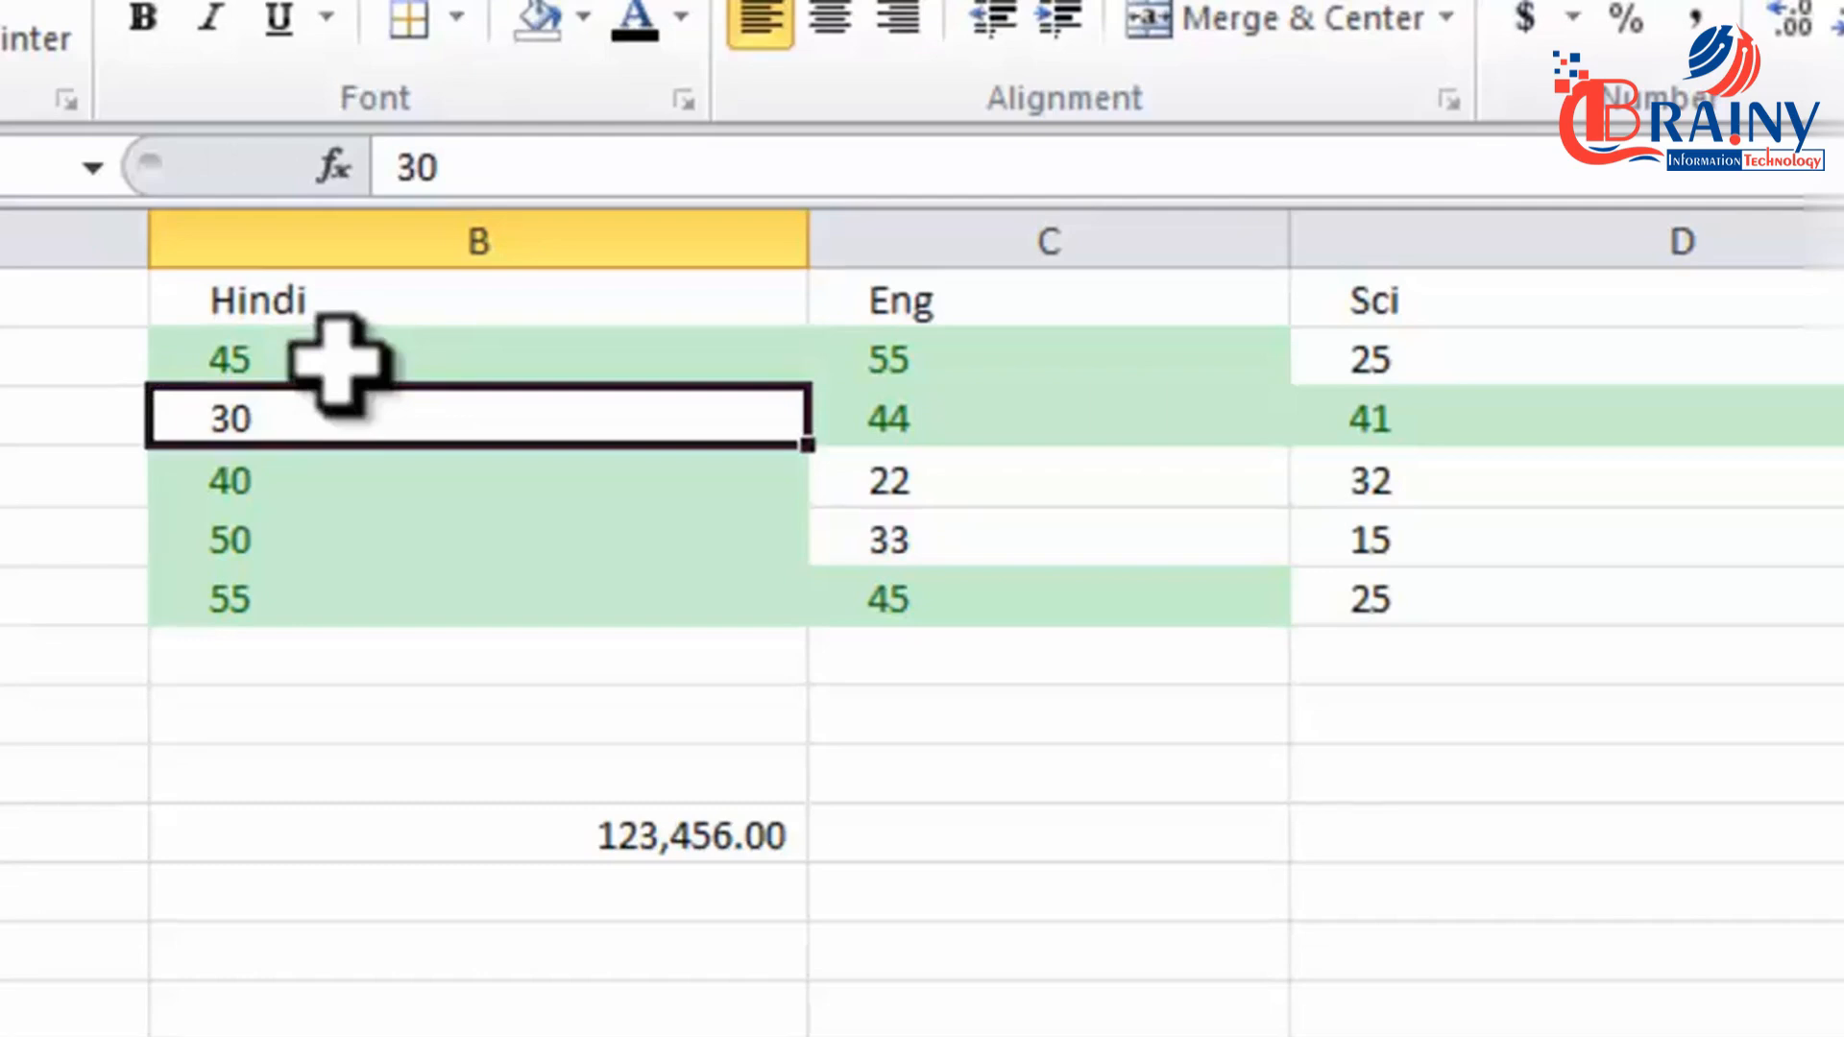
pyautogui.hotkey('ctrl', 'z')
pyautogui.hotkey('ctrl', 'z')
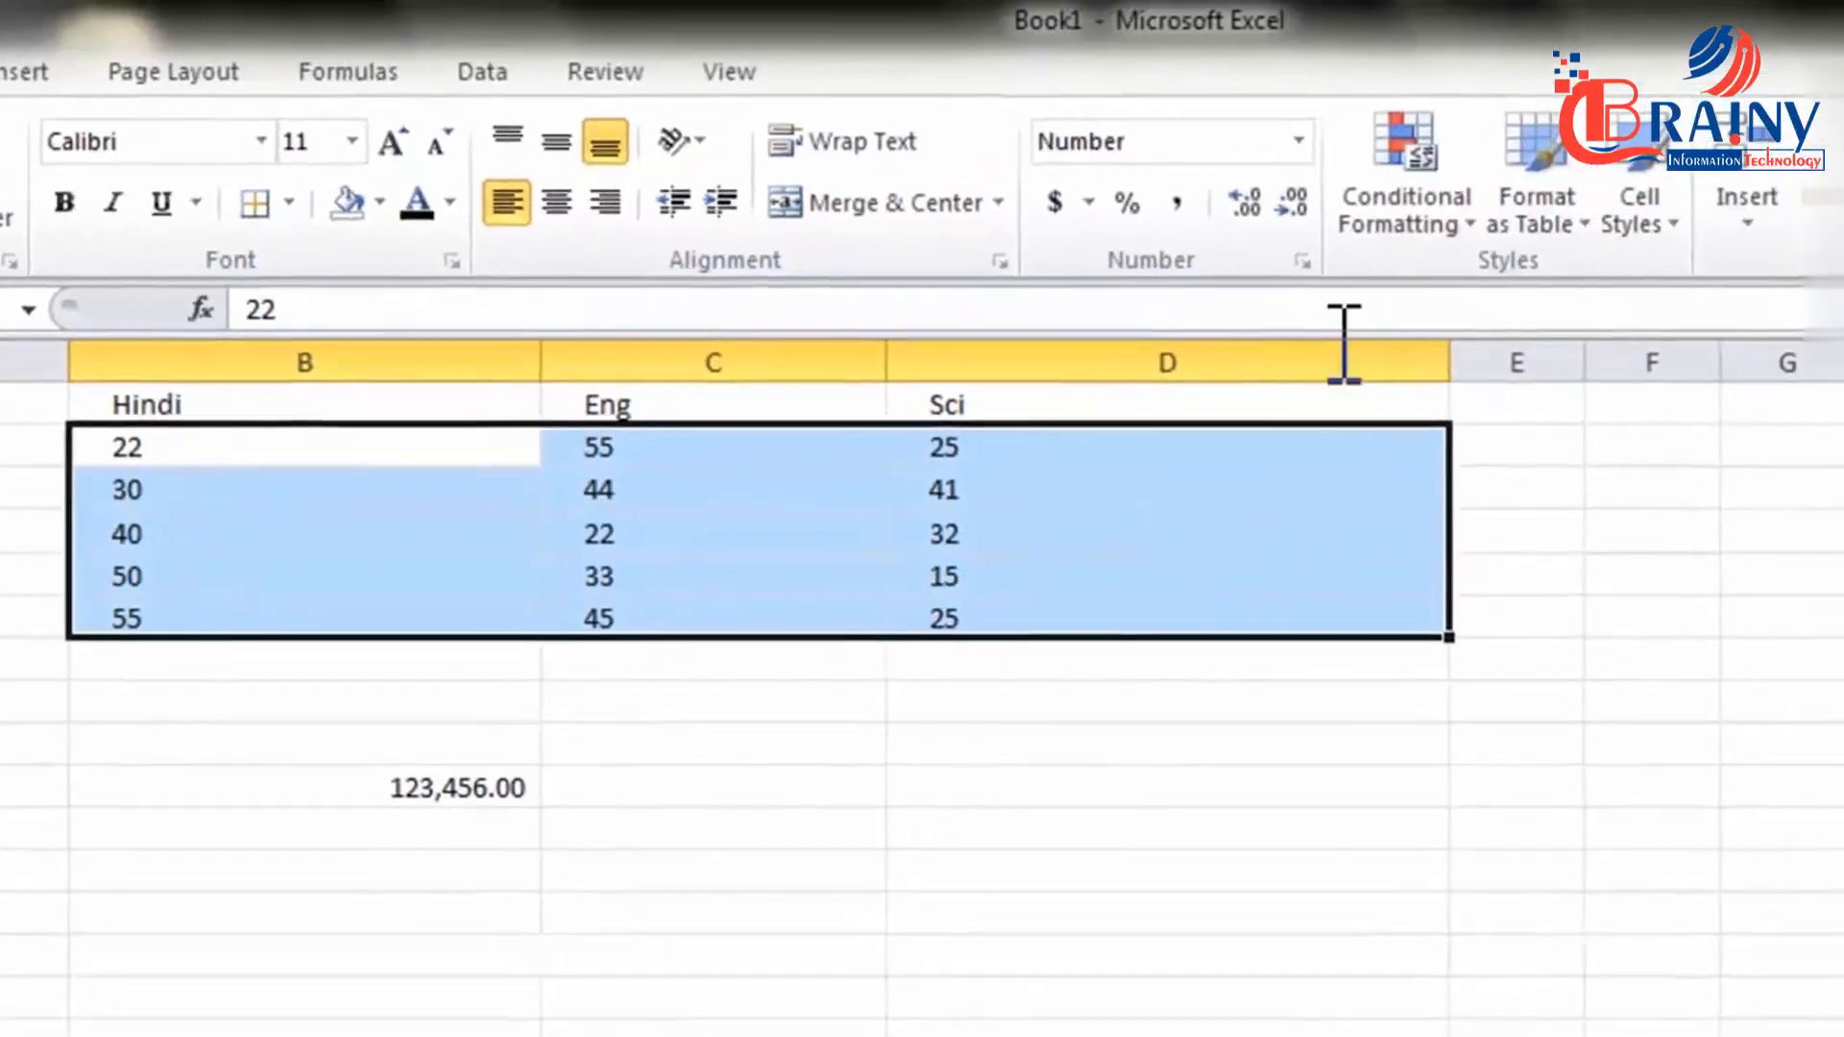
# Start a Top 10 Items rule for cells B2:D6, trying the green fill and choosing the light red fill with dark red text.
pyautogui.click(1404, 213)
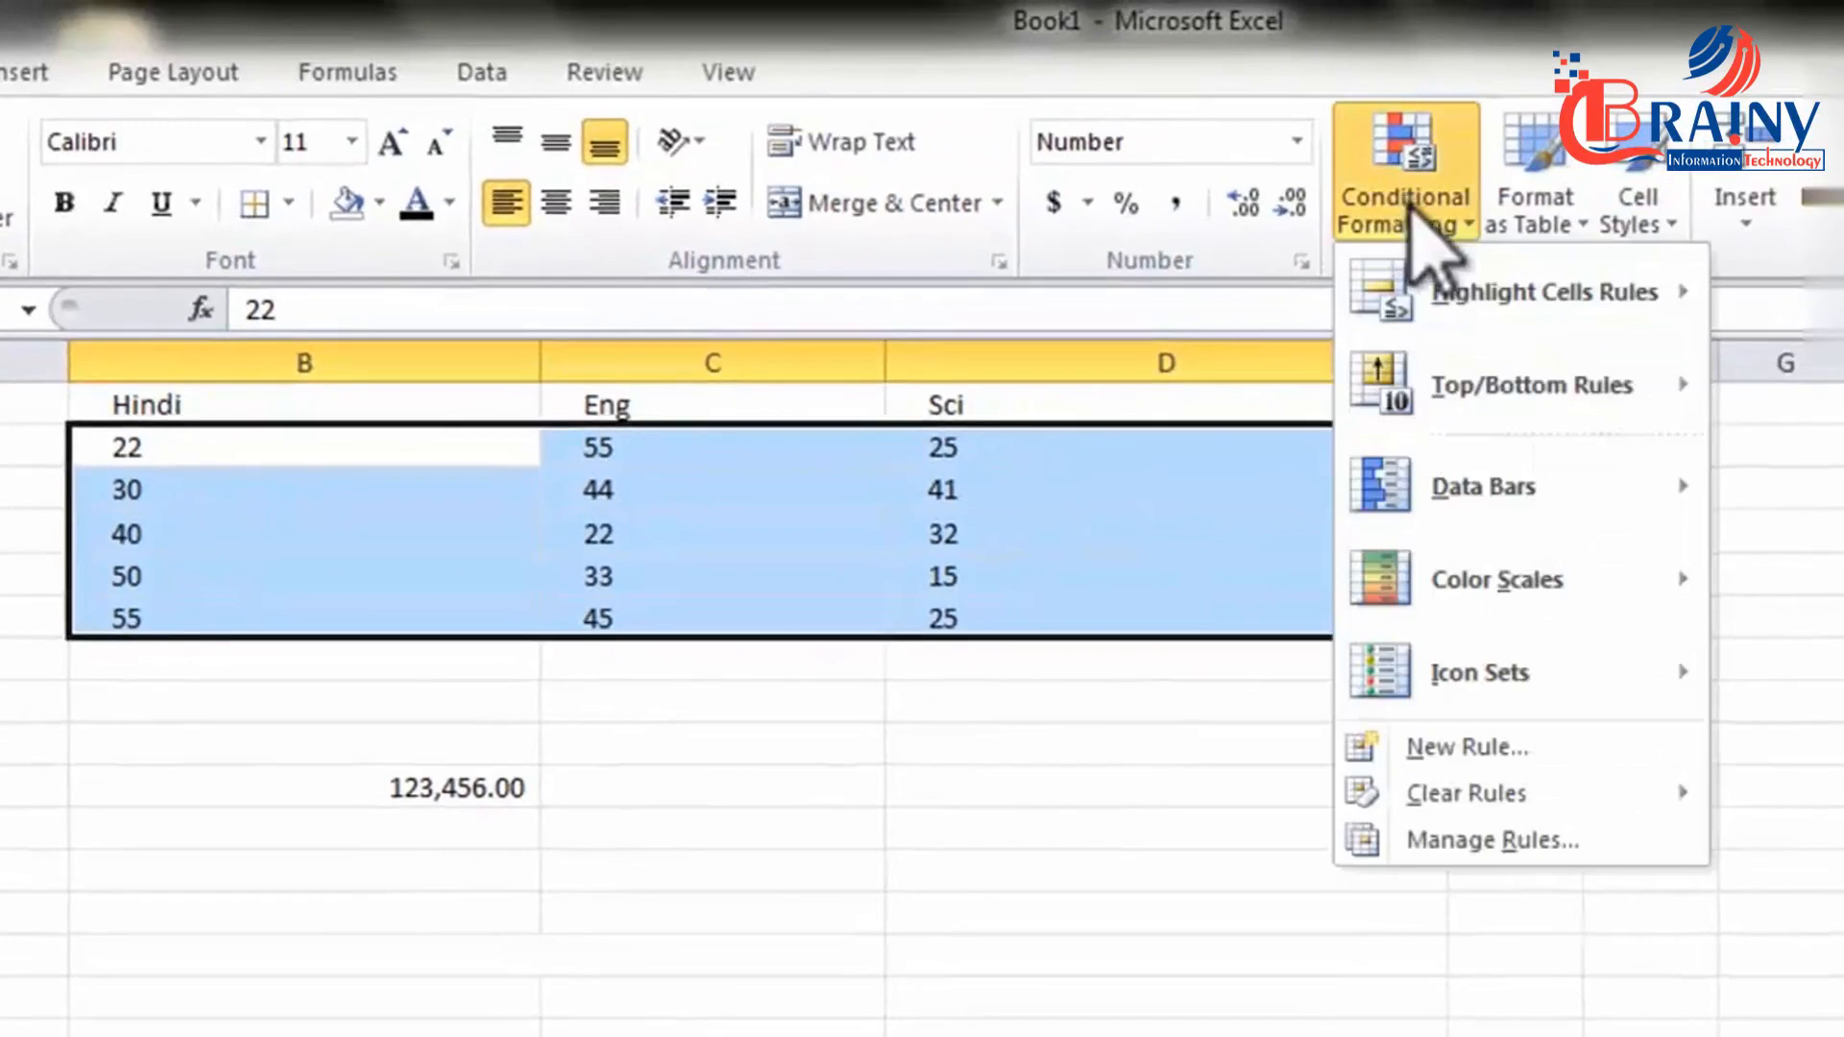
pyautogui.moveTo(1556, 377)
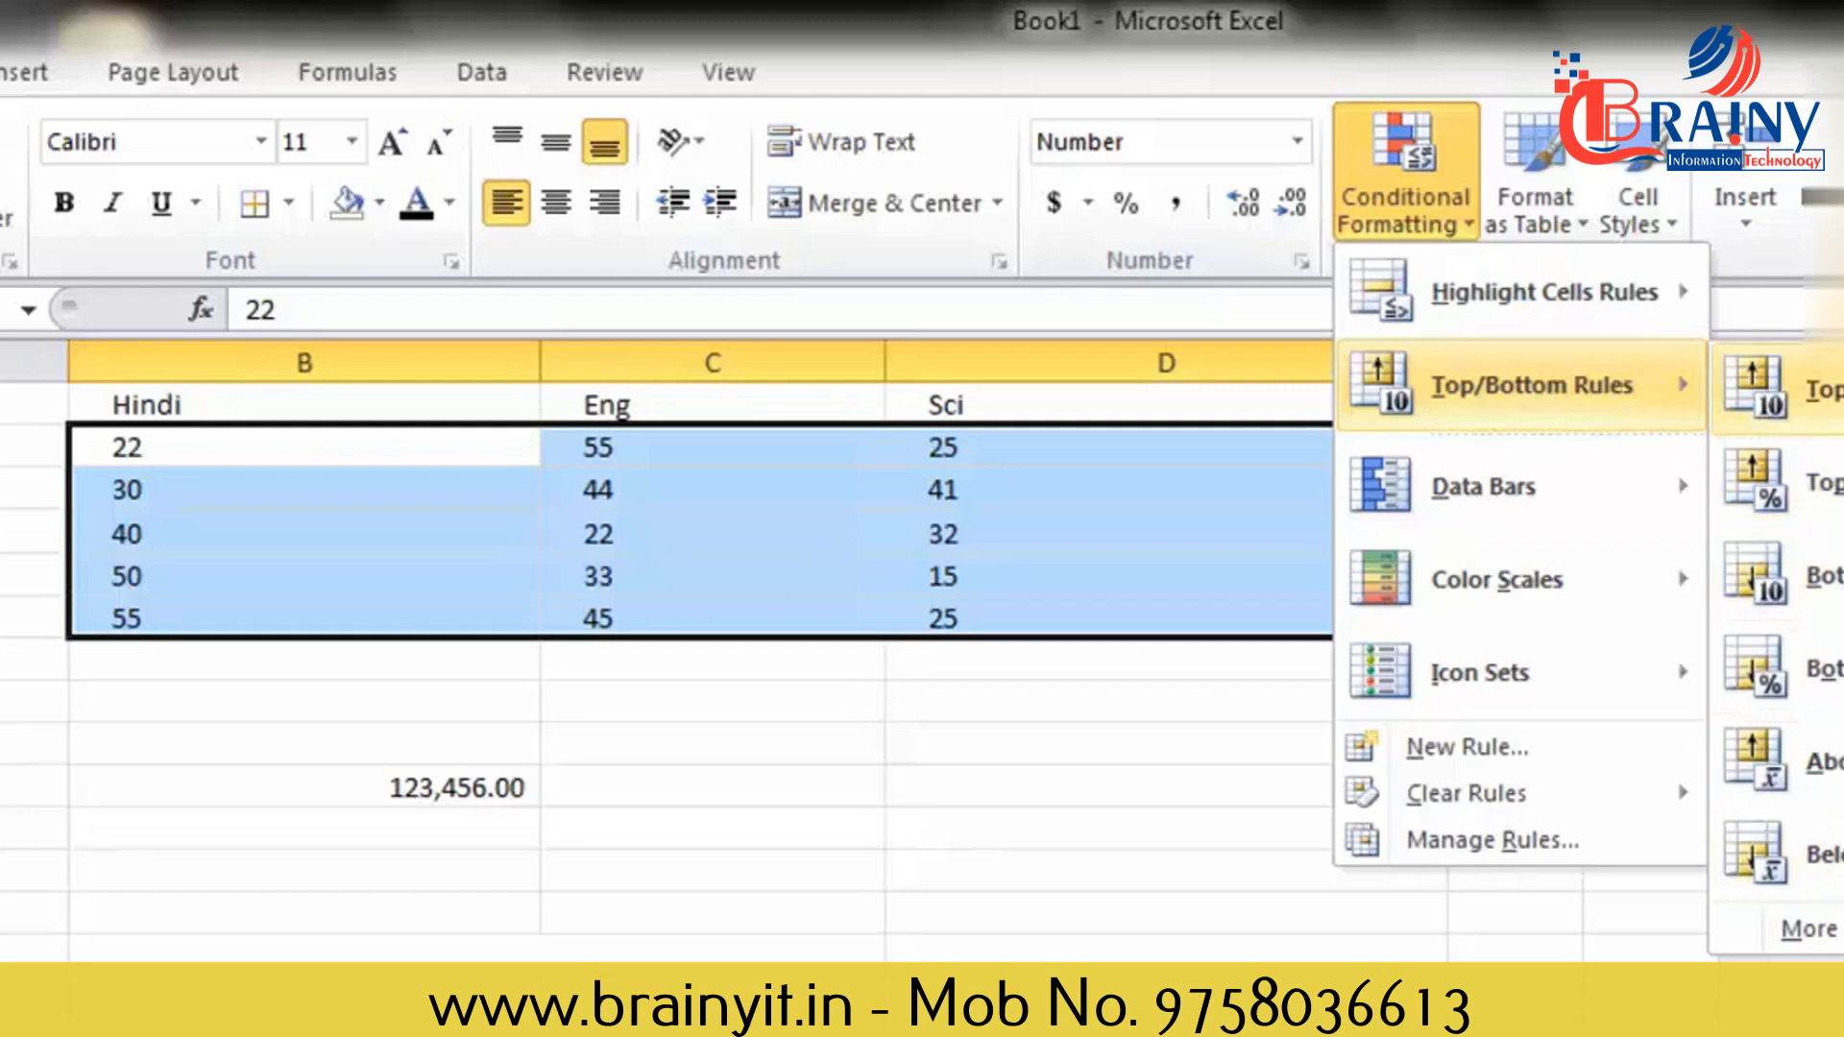
pyautogui.click(1819, 389)
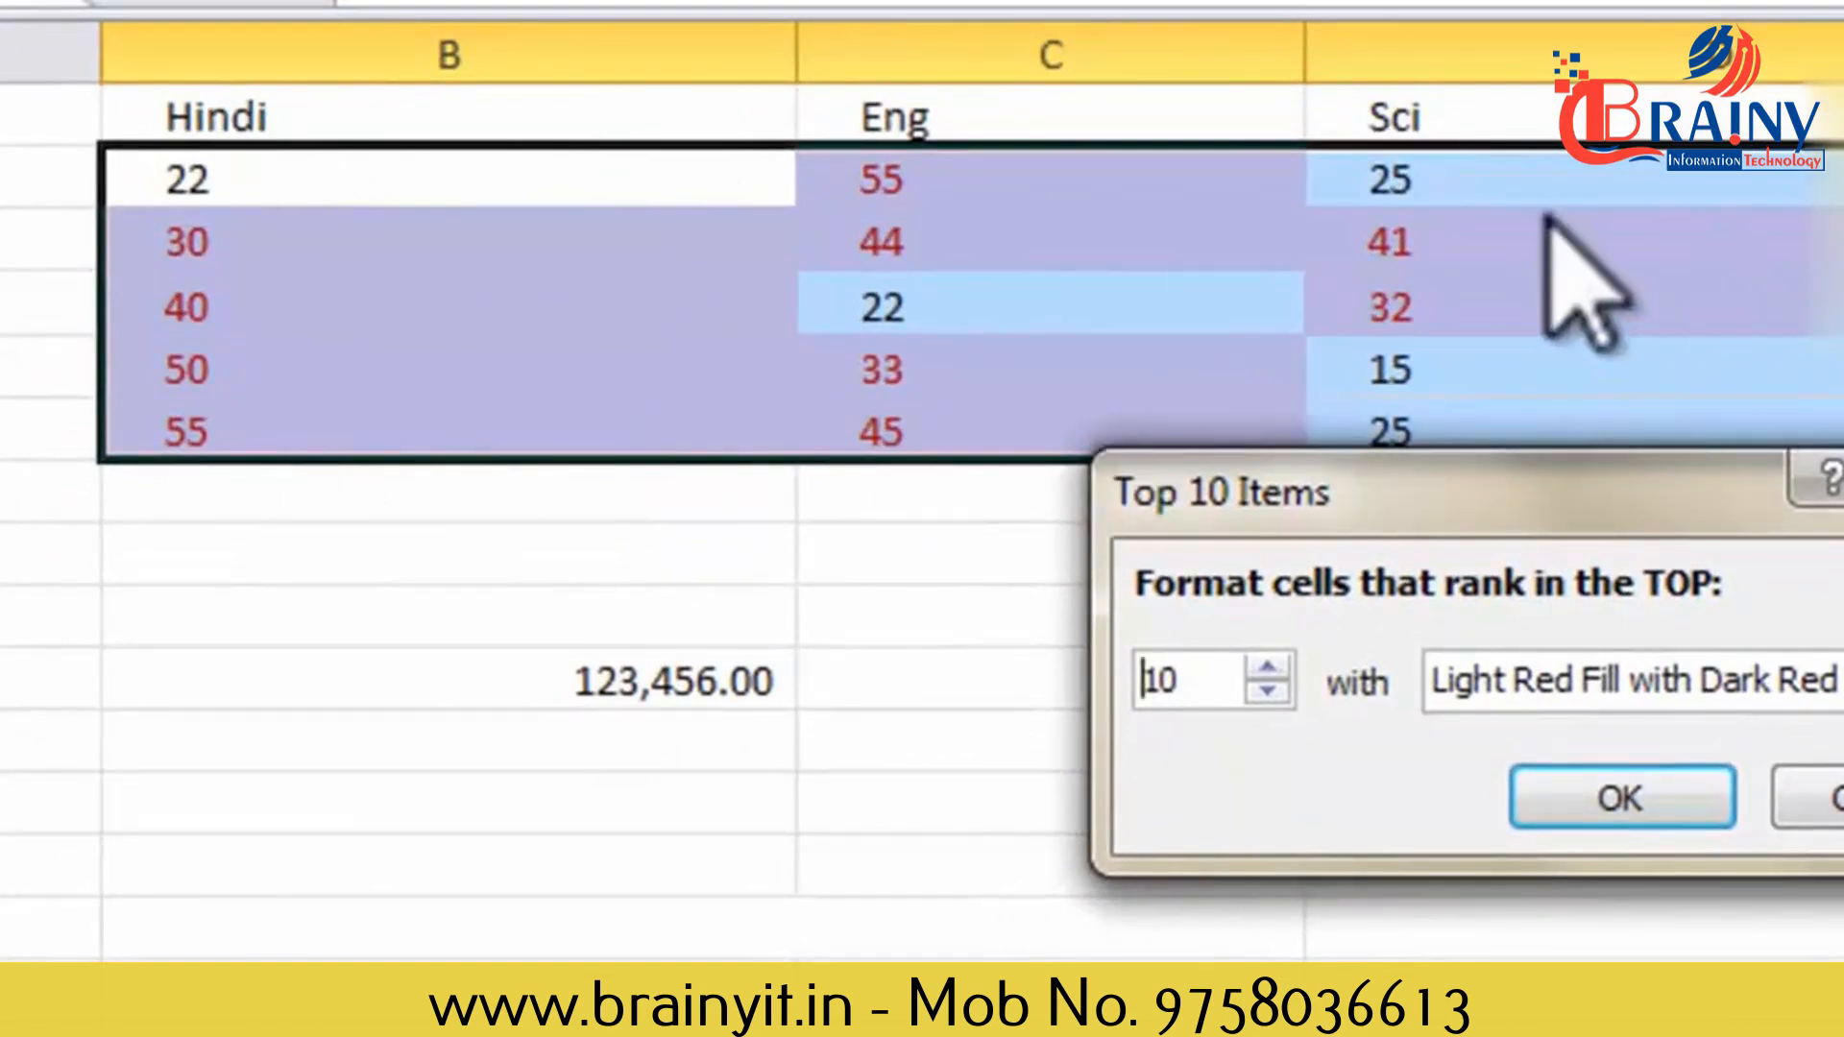
pyautogui.moveTo(1330, 509); pyautogui.dragTo(1491, 768)
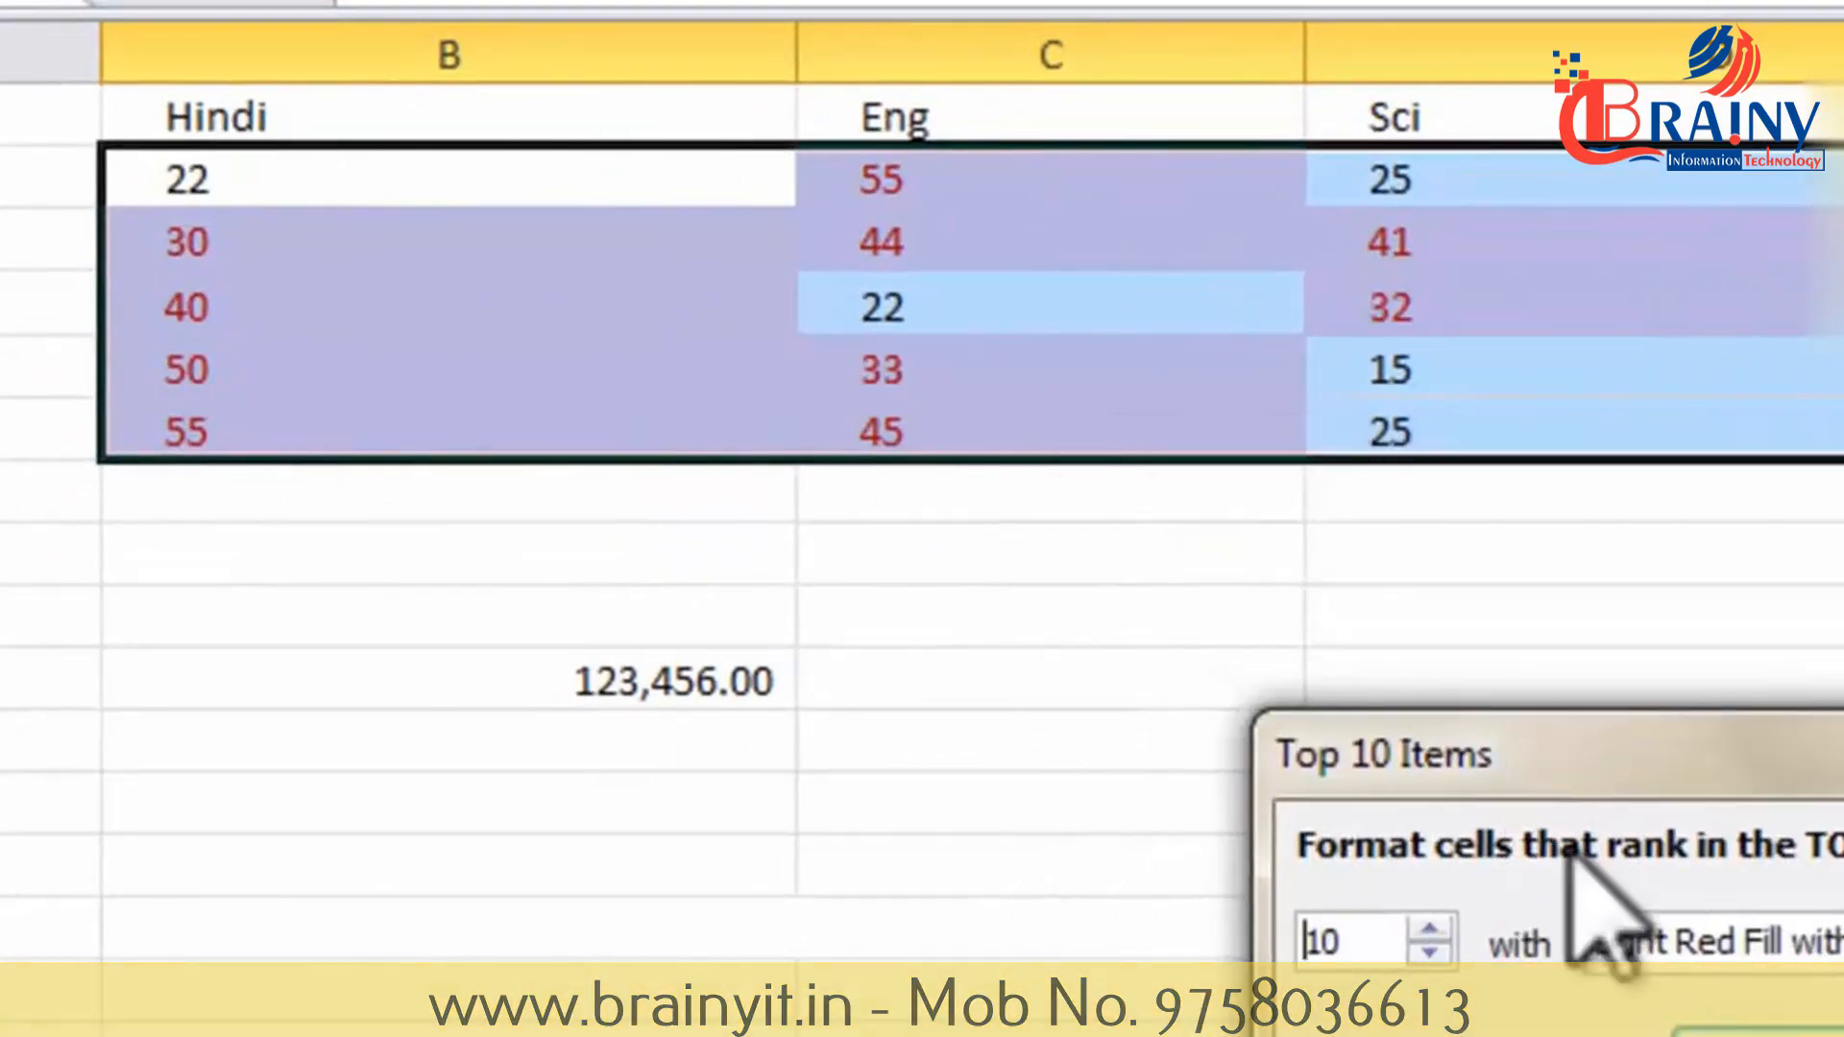
pyautogui.click(1836, 943)
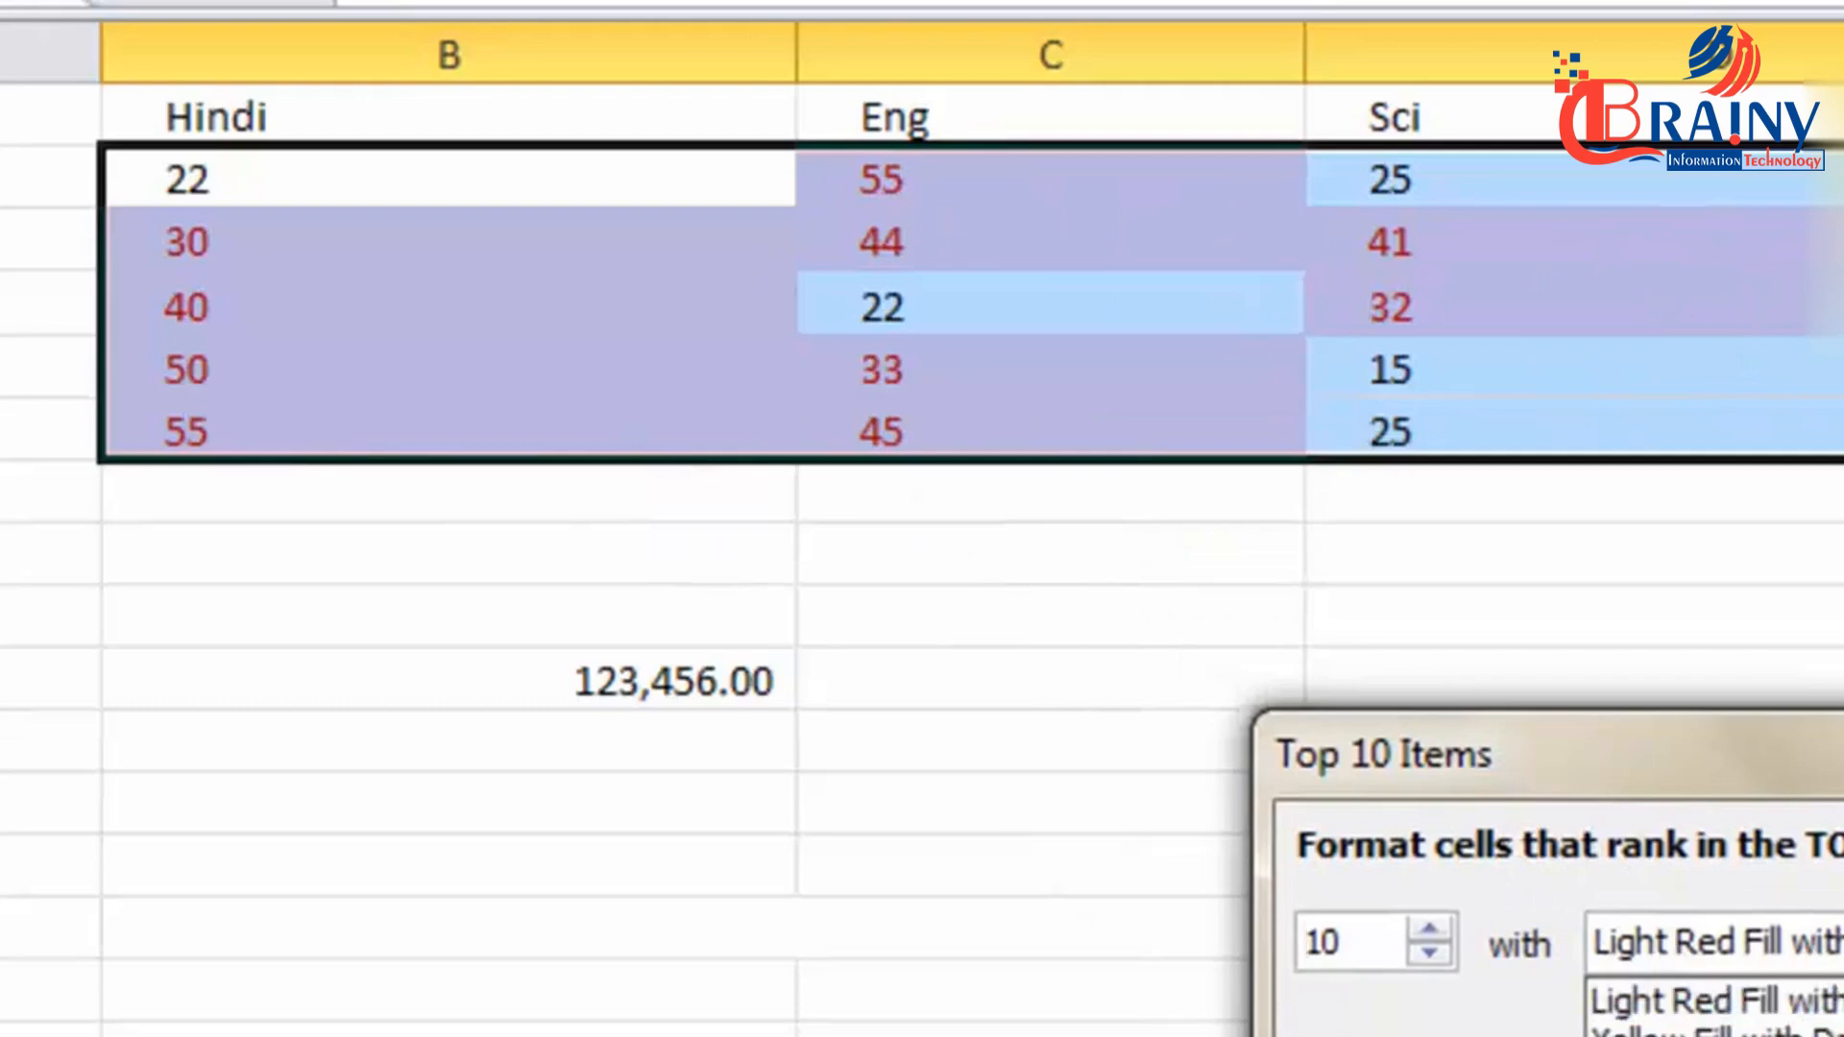
pyautogui.click(1836, 1035)
pyautogui.click(1836, 943)
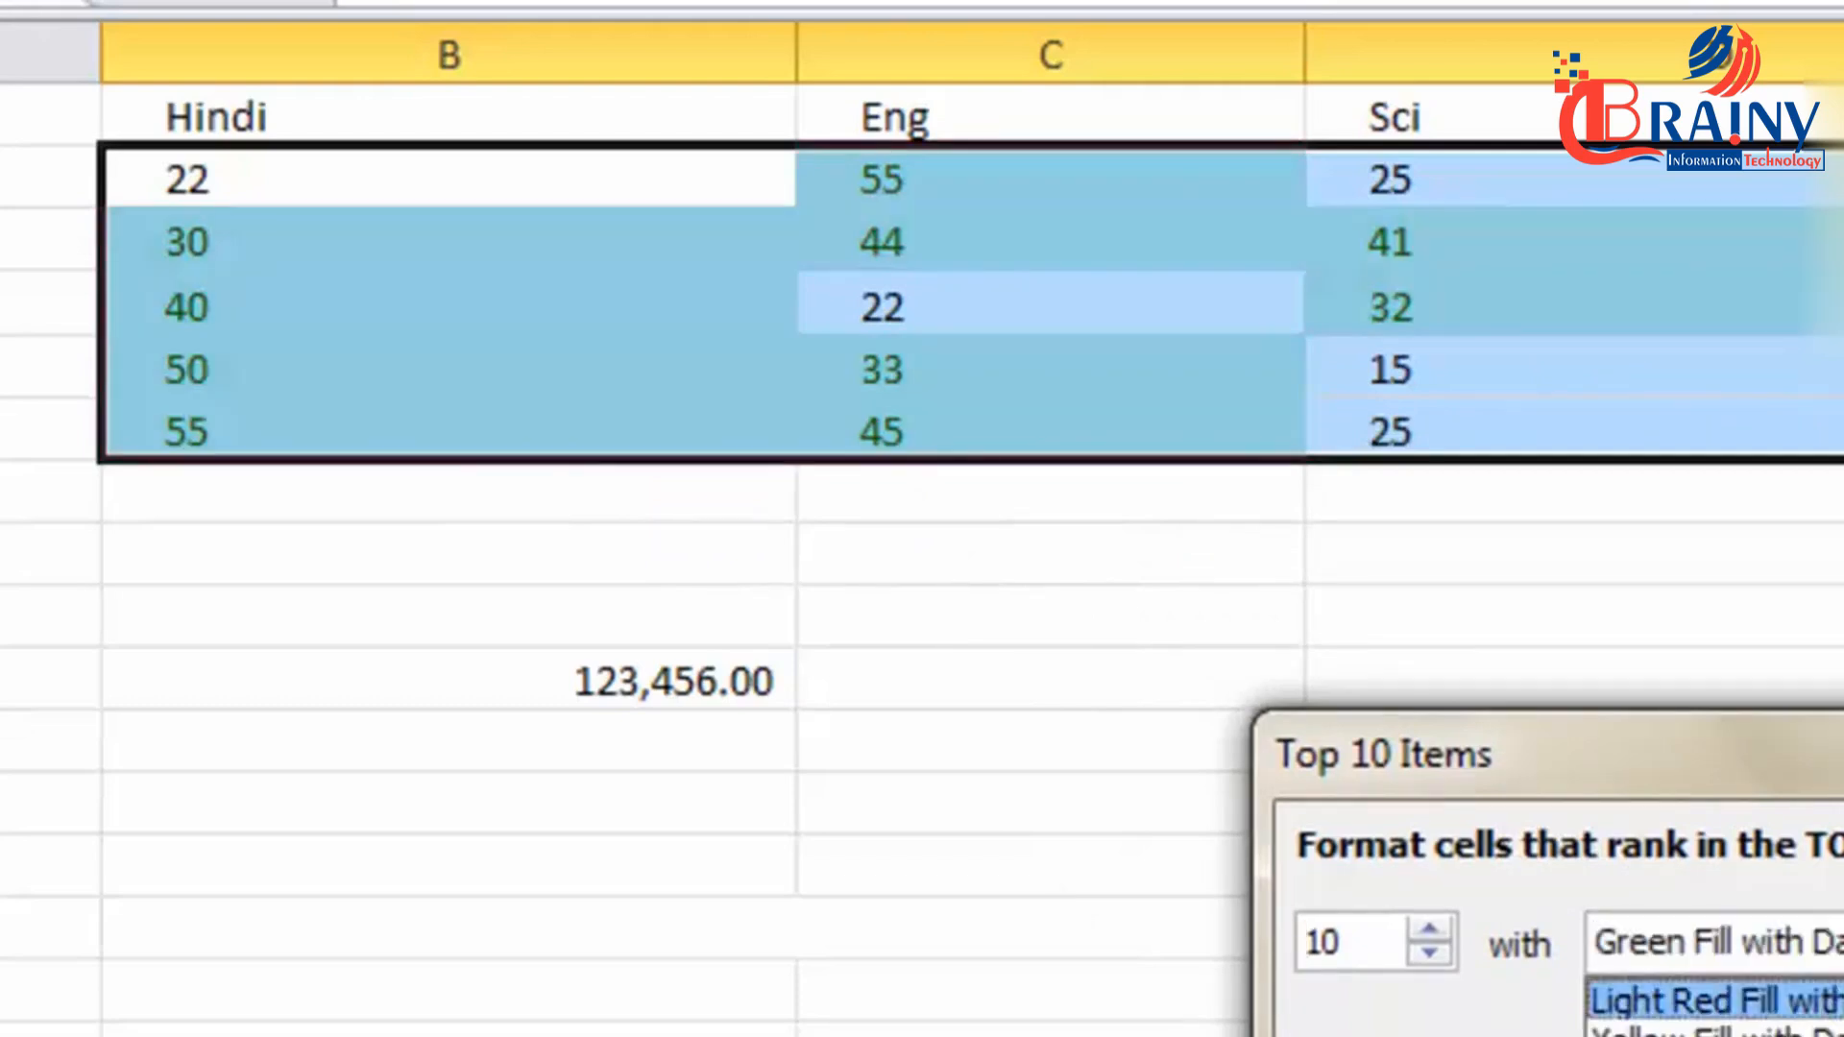
pyautogui.click(1836, 1000)
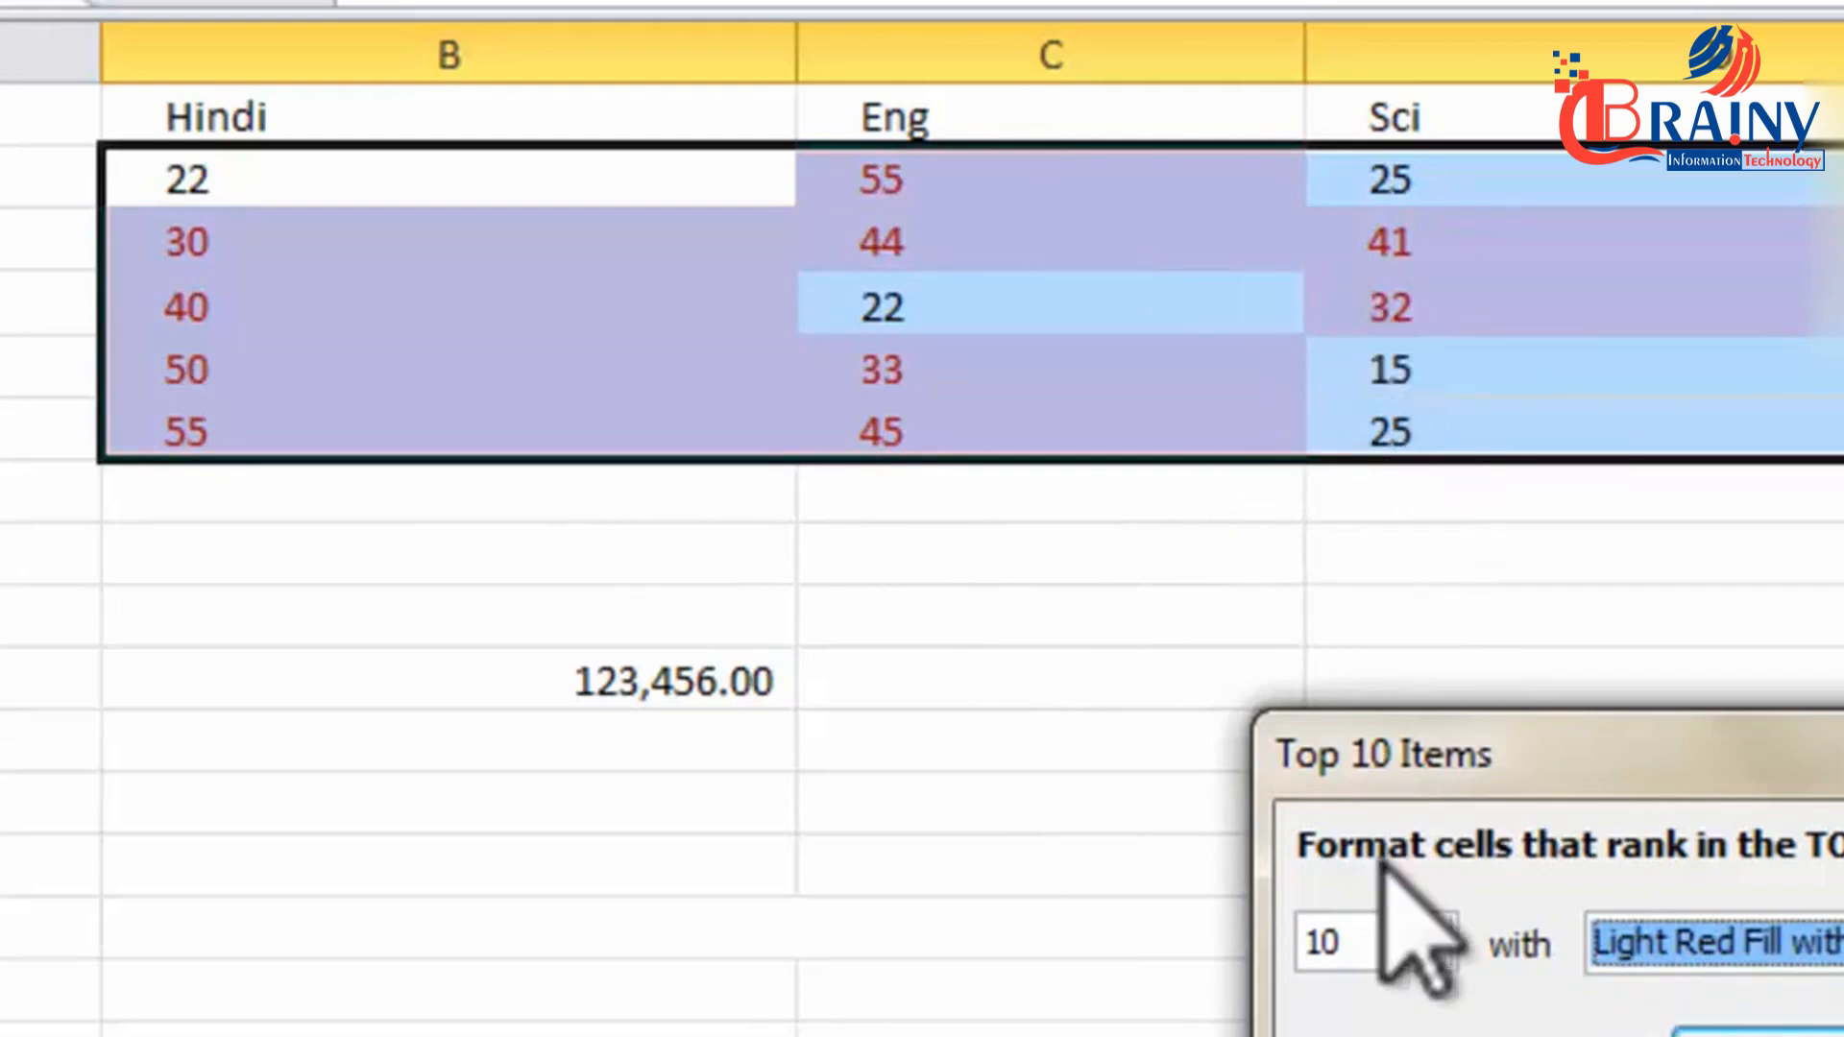
# Limit the top items rule to the 5 highest marks, apply it, and undo the rule.
pyautogui.moveTo(1409, 956); pyautogui.dragTo(1339, 1001)
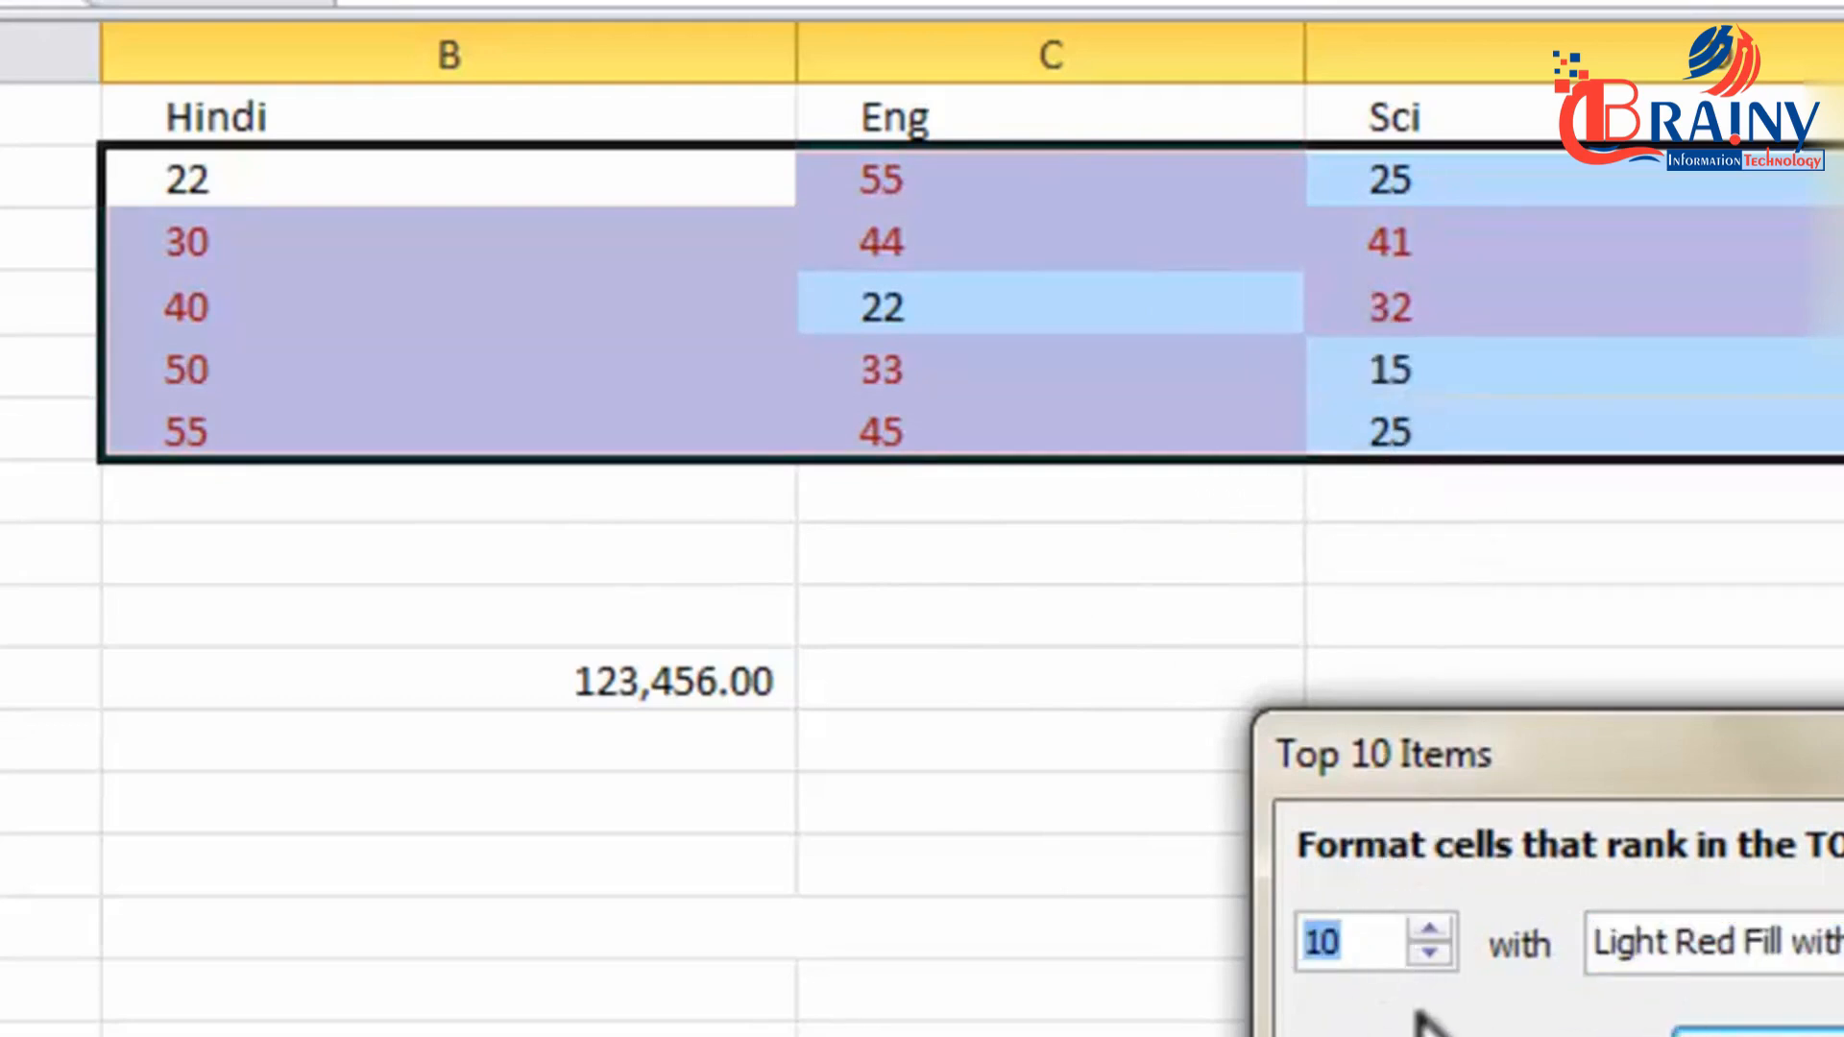
pyautogui.write('5')
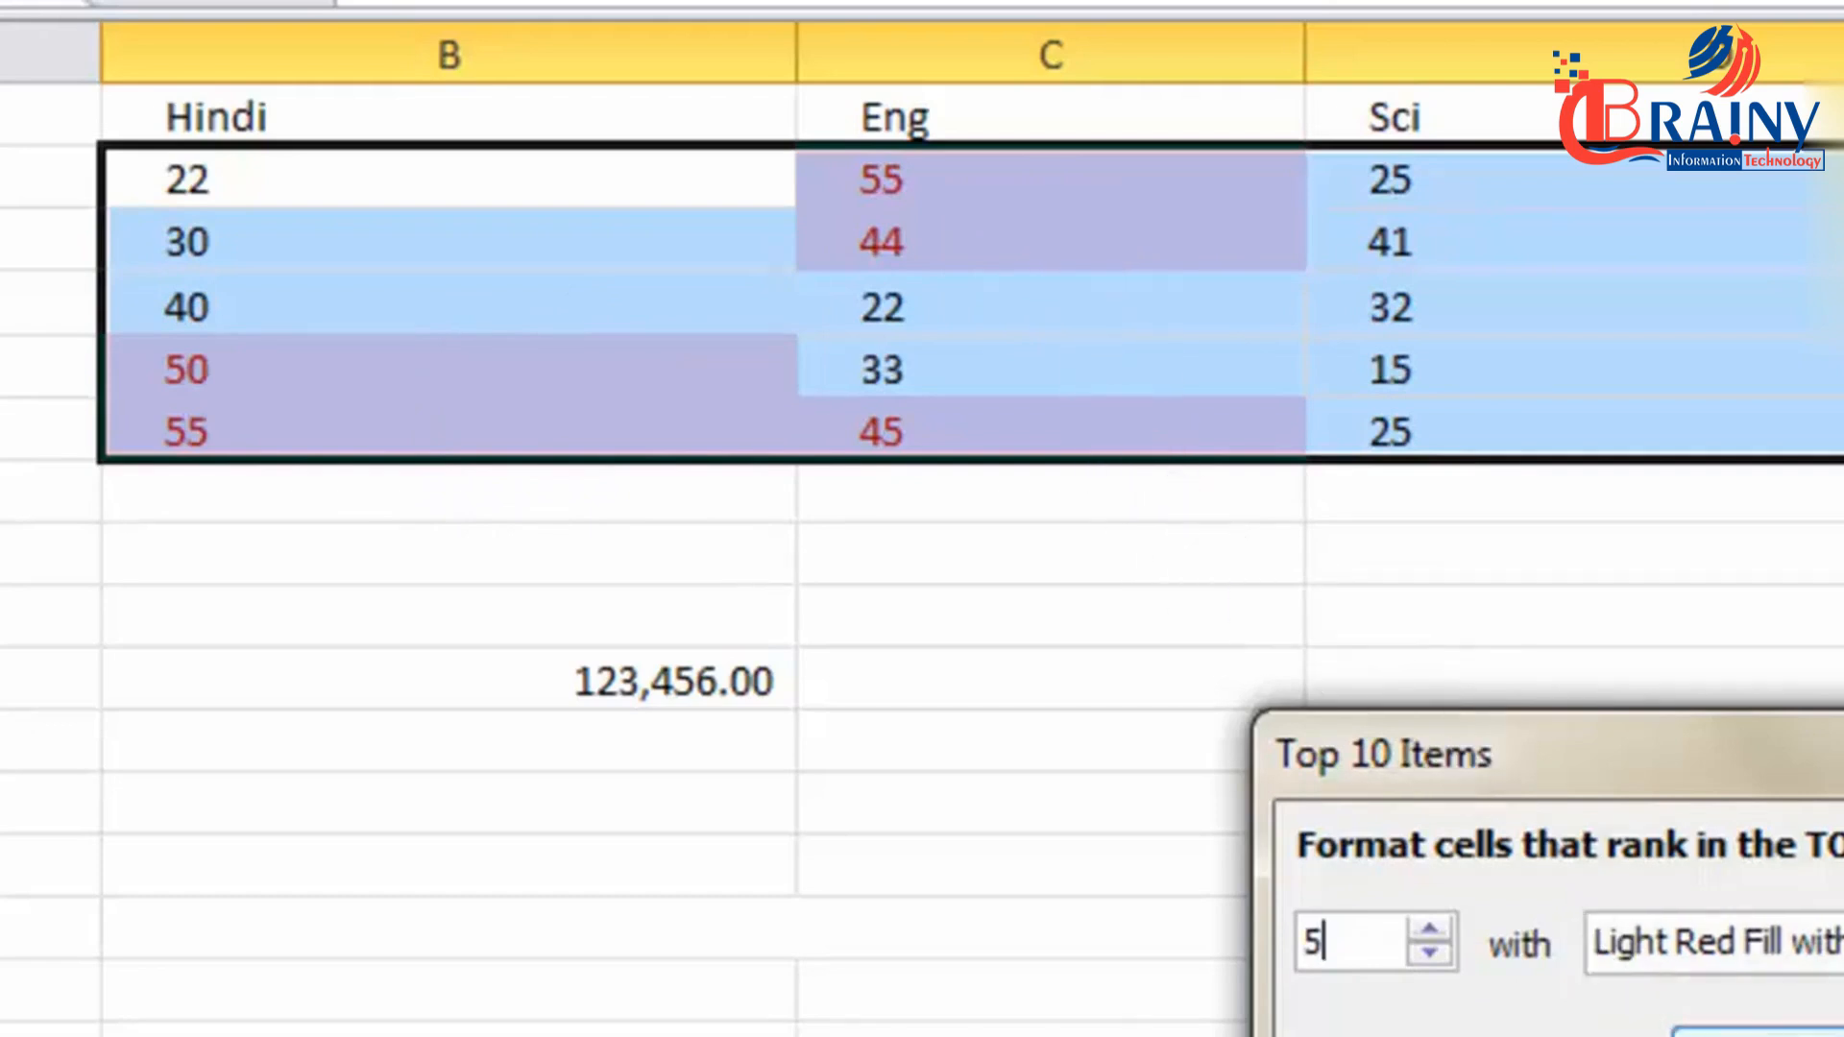
pyautogui.click(1747, 1034)
pyautogui.click(1490, 945)
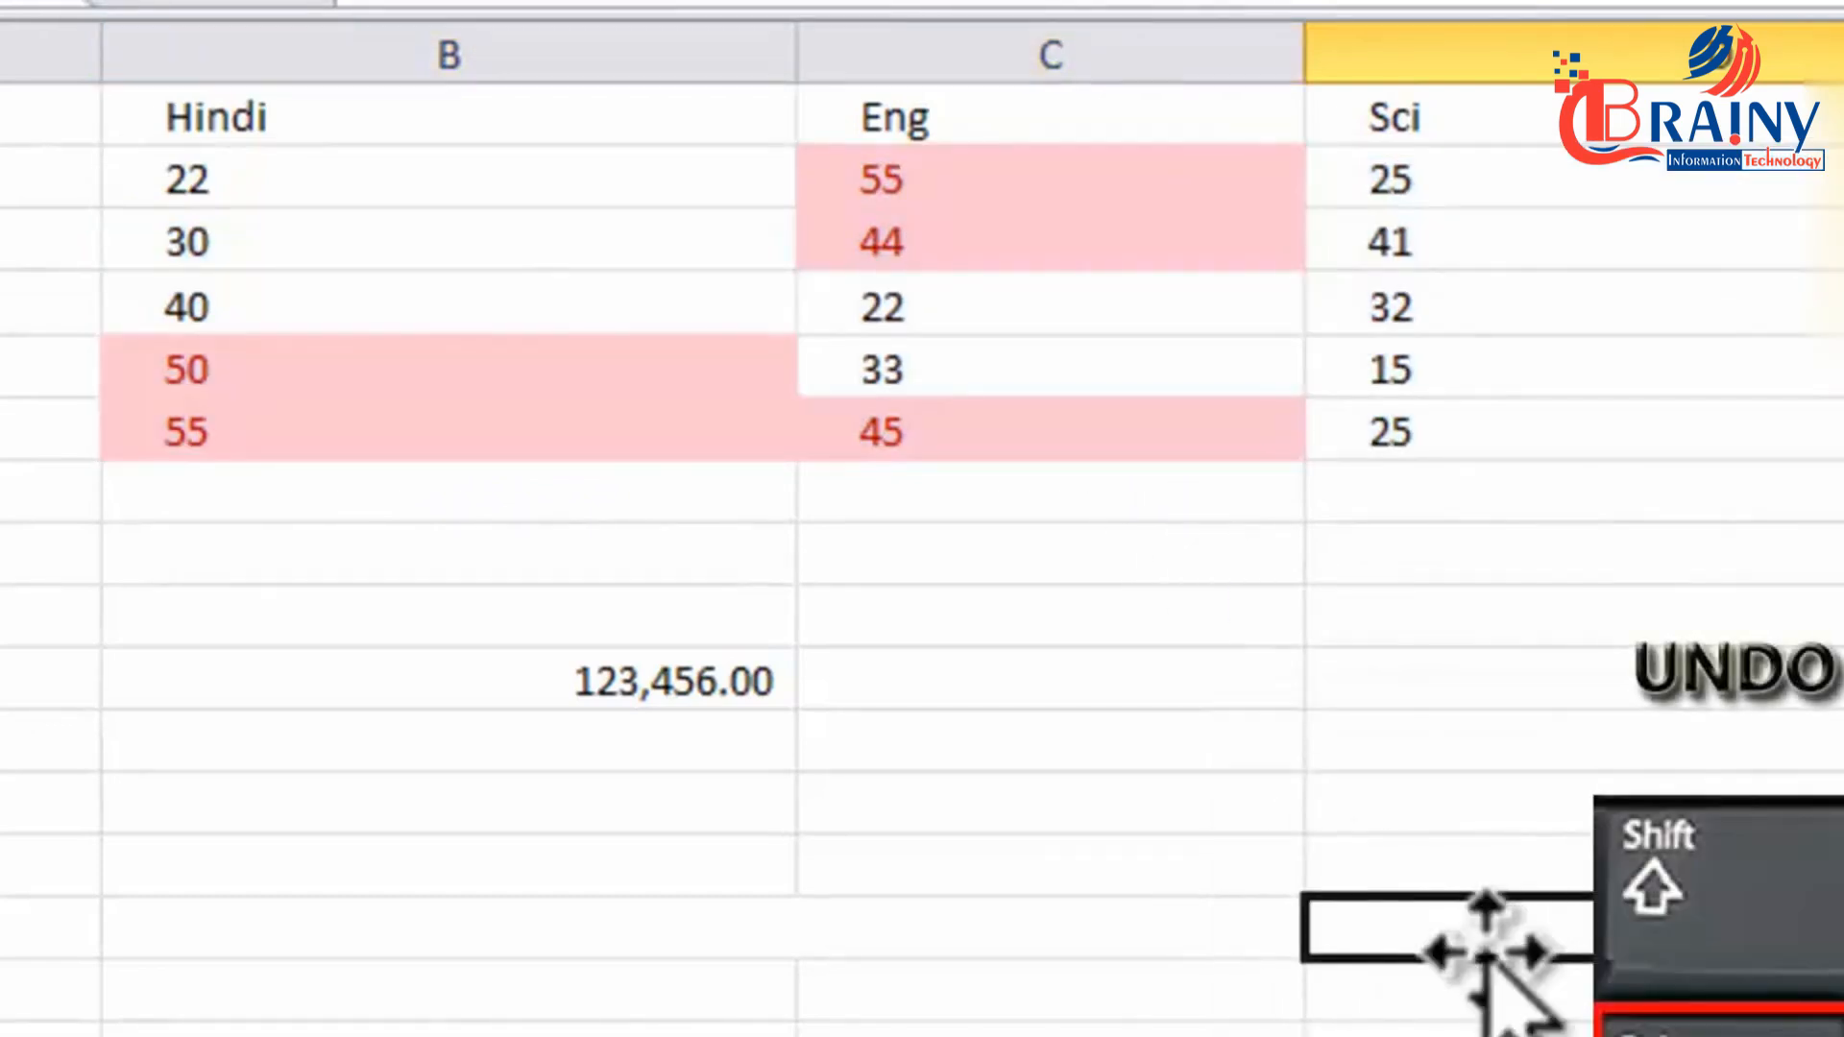
pyautogui.hotkey('ctrl', 'z')
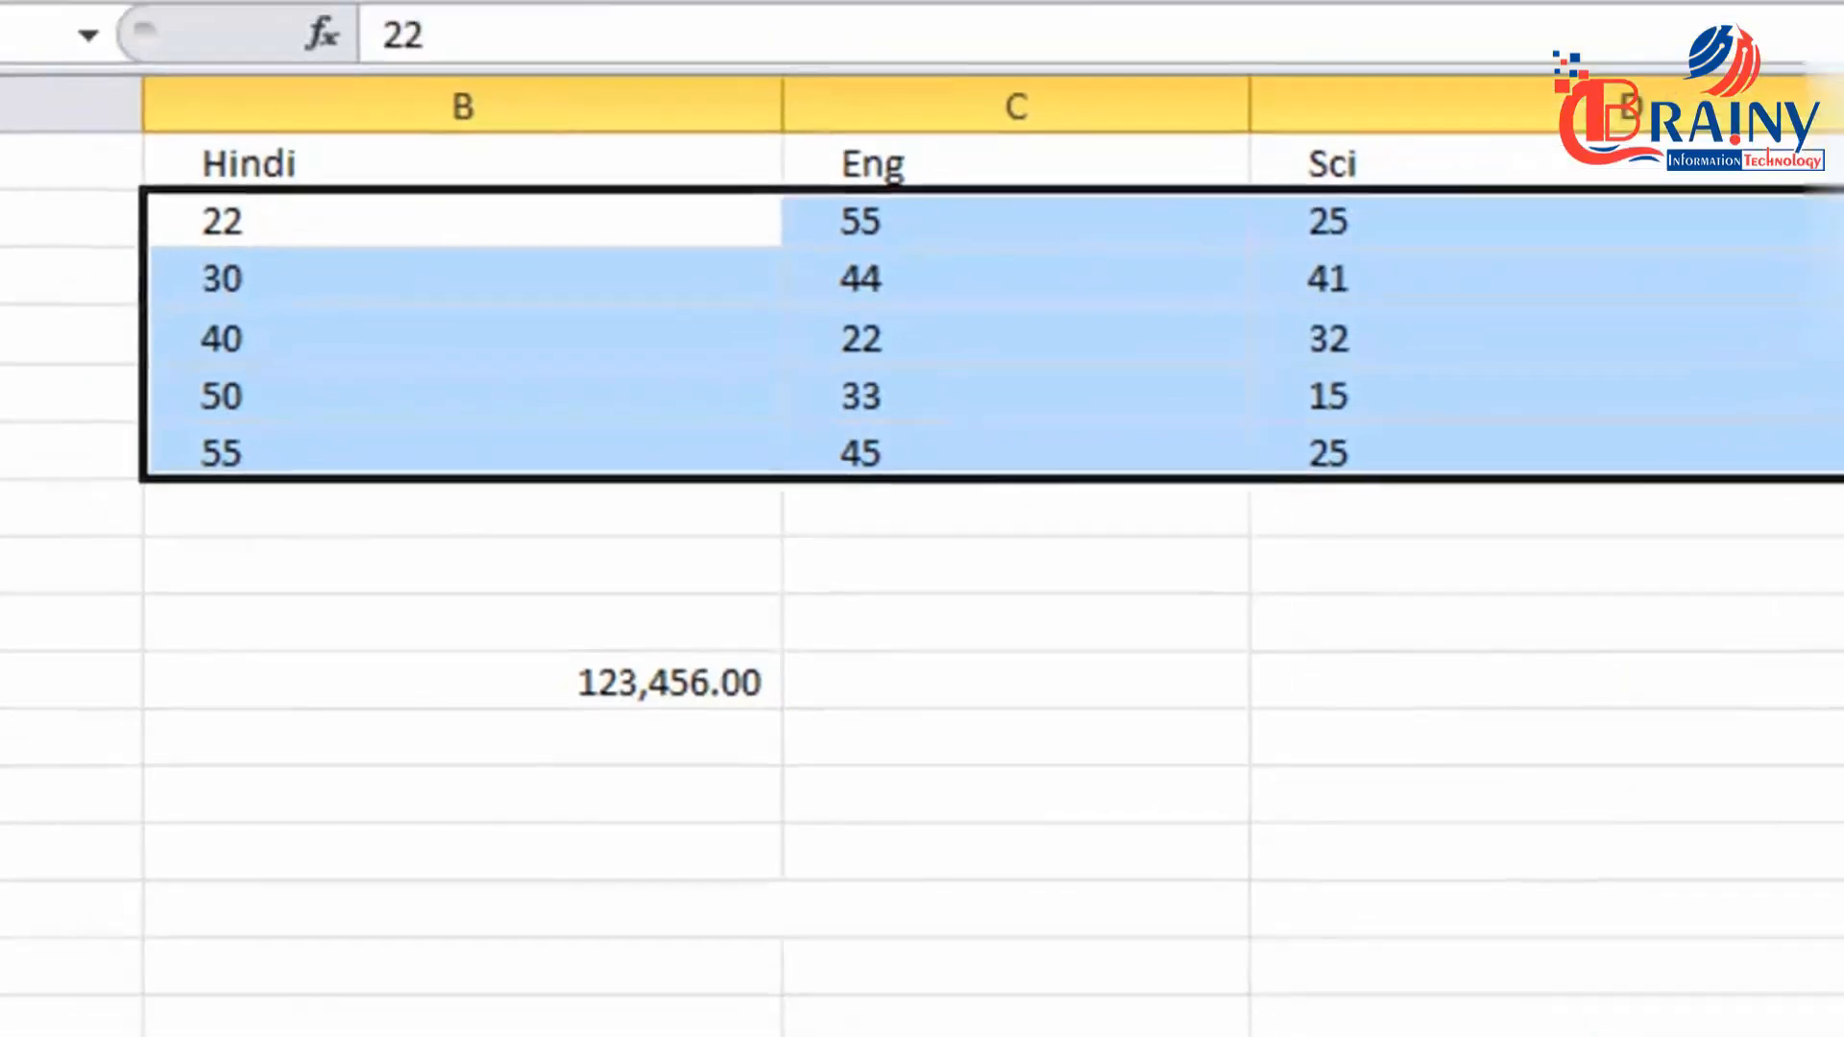
# Apply light blue gradient data bars to the marks in cells B2:D6.
pyautogui.click(1612, 154)
pyautogui.moveTo(1671, 386)
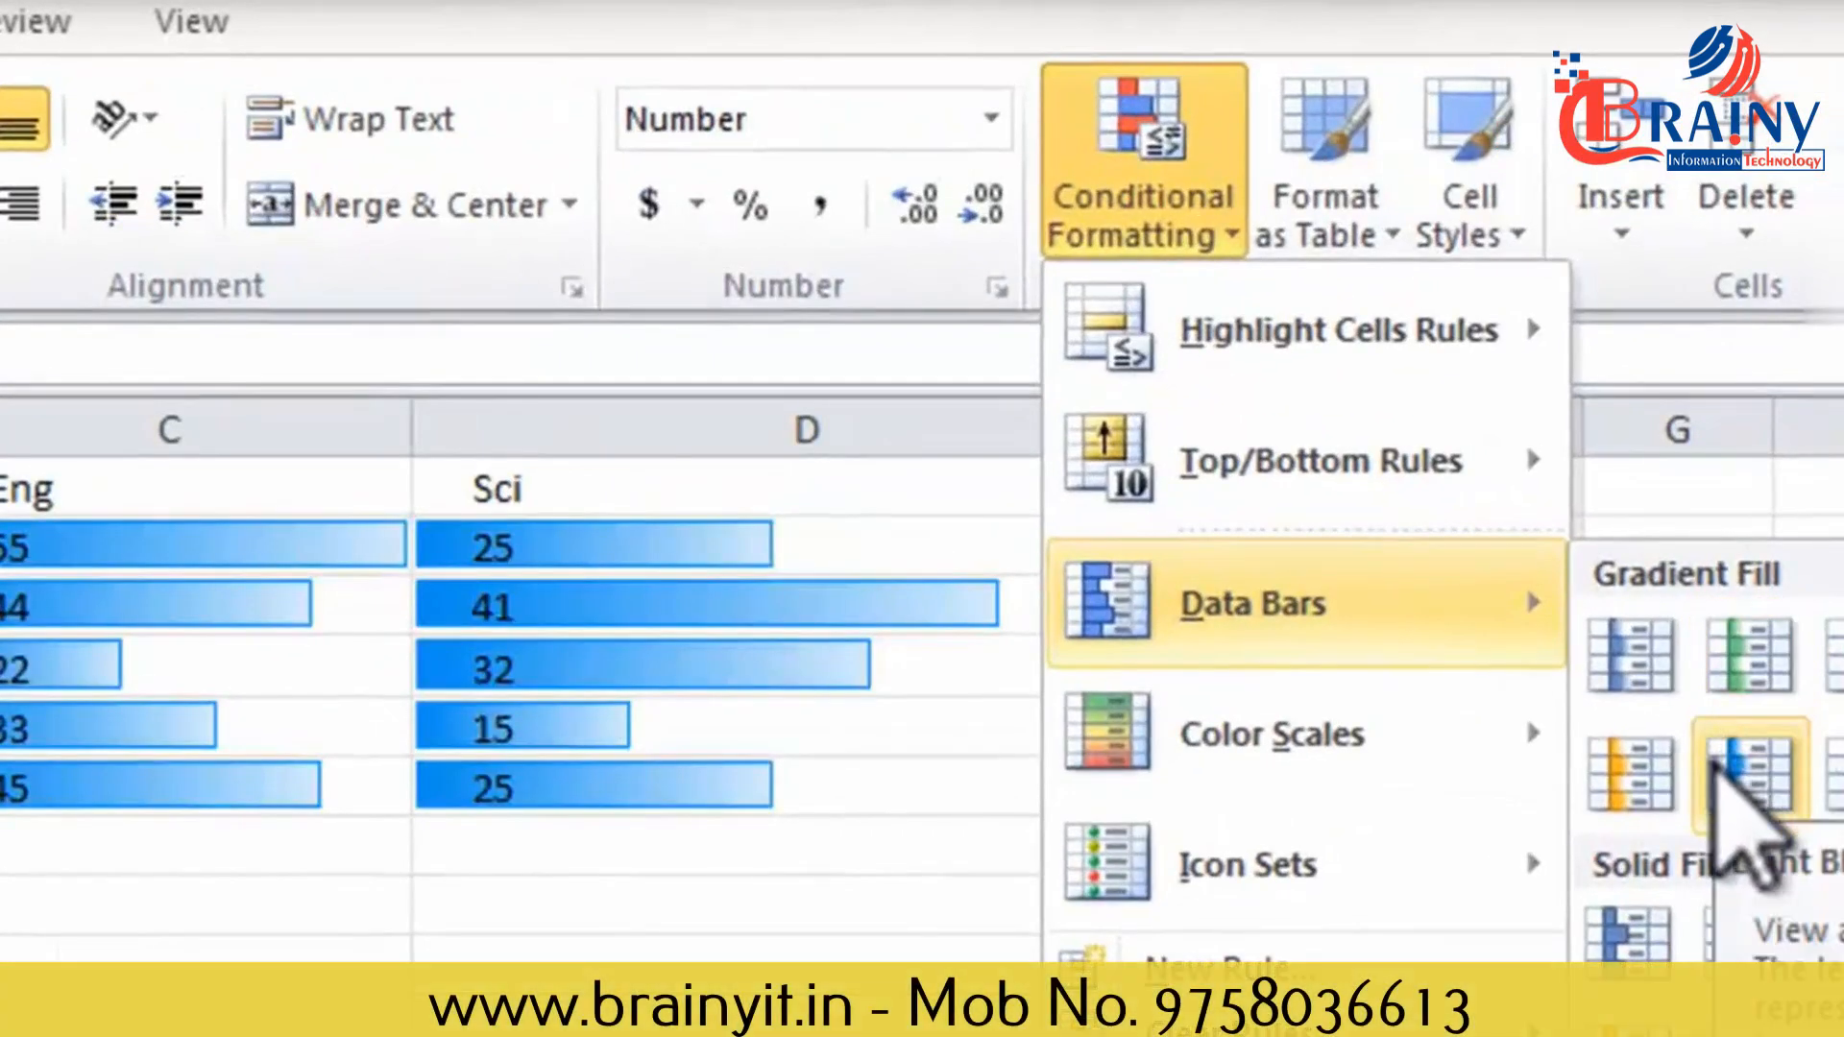
pyautogui.click(1743, 768)
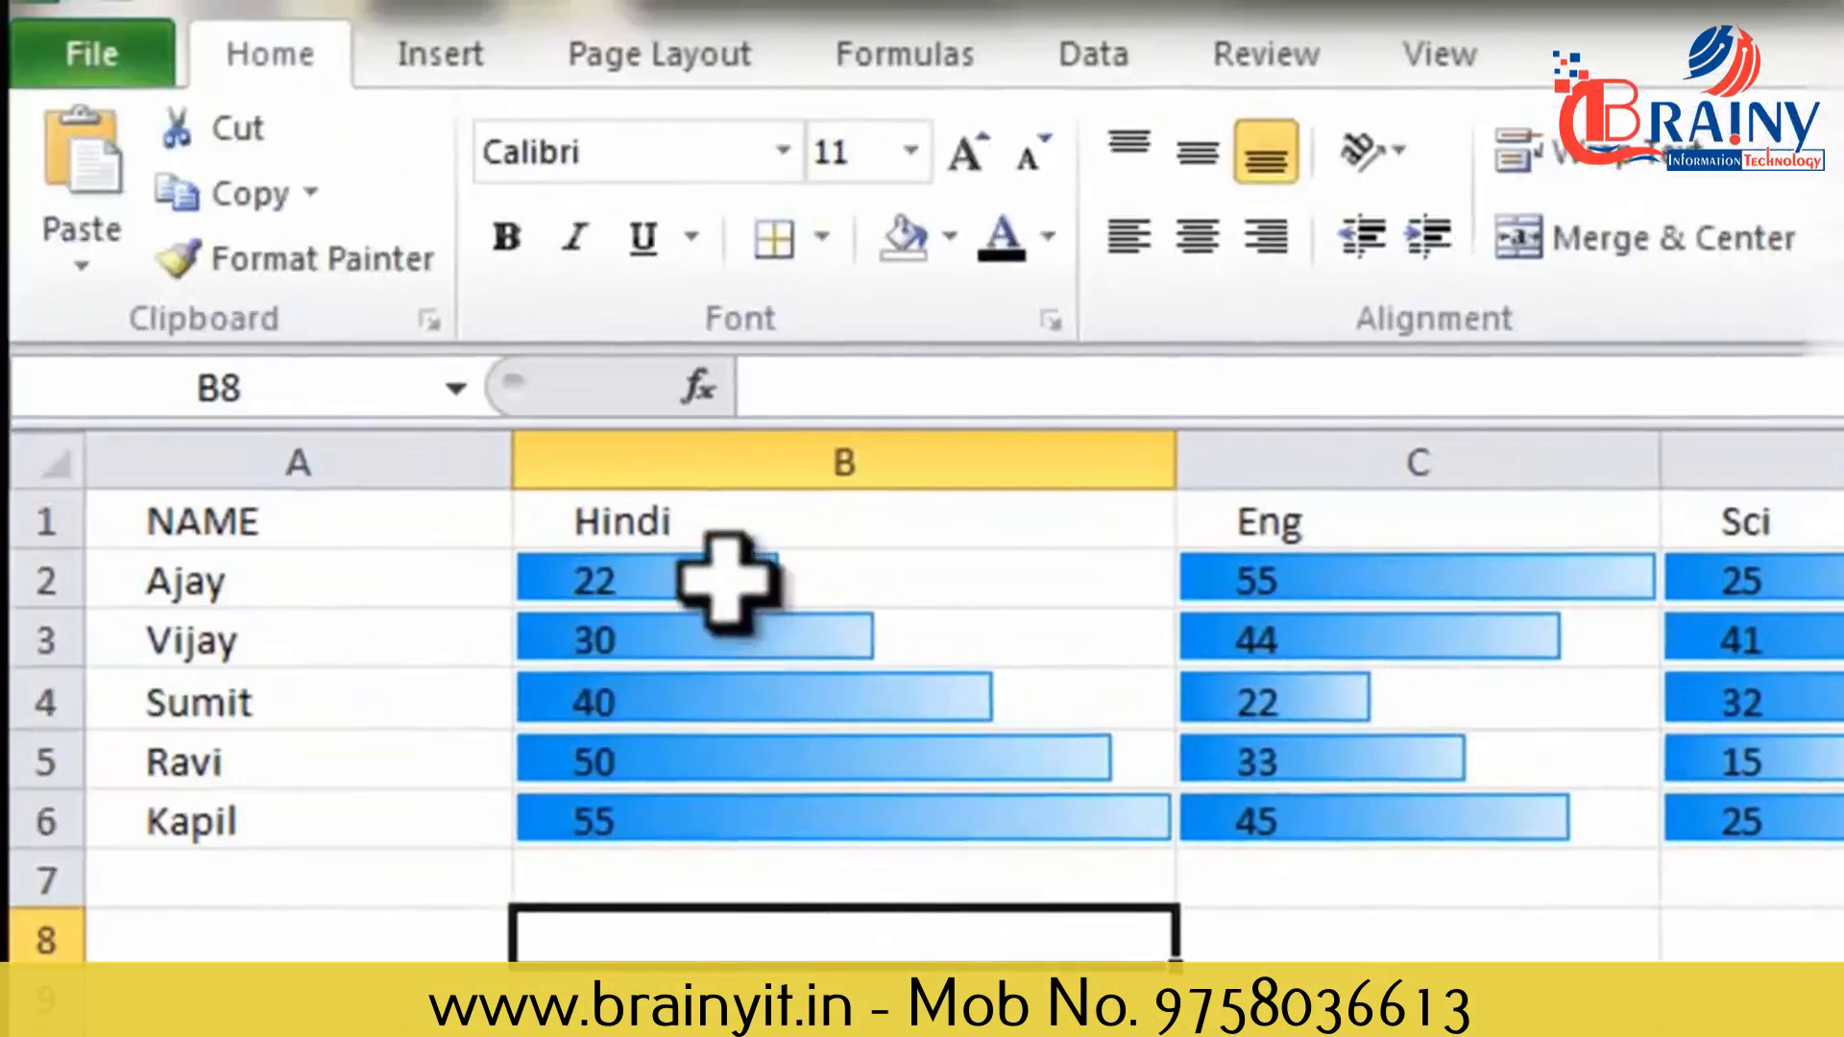
# Compare the data bar lengths of the Hindi marks in B2:B6, and undo the data bars.
pyautogui.moveTo(724, 585); pyautogui.dragTo(816, 797)
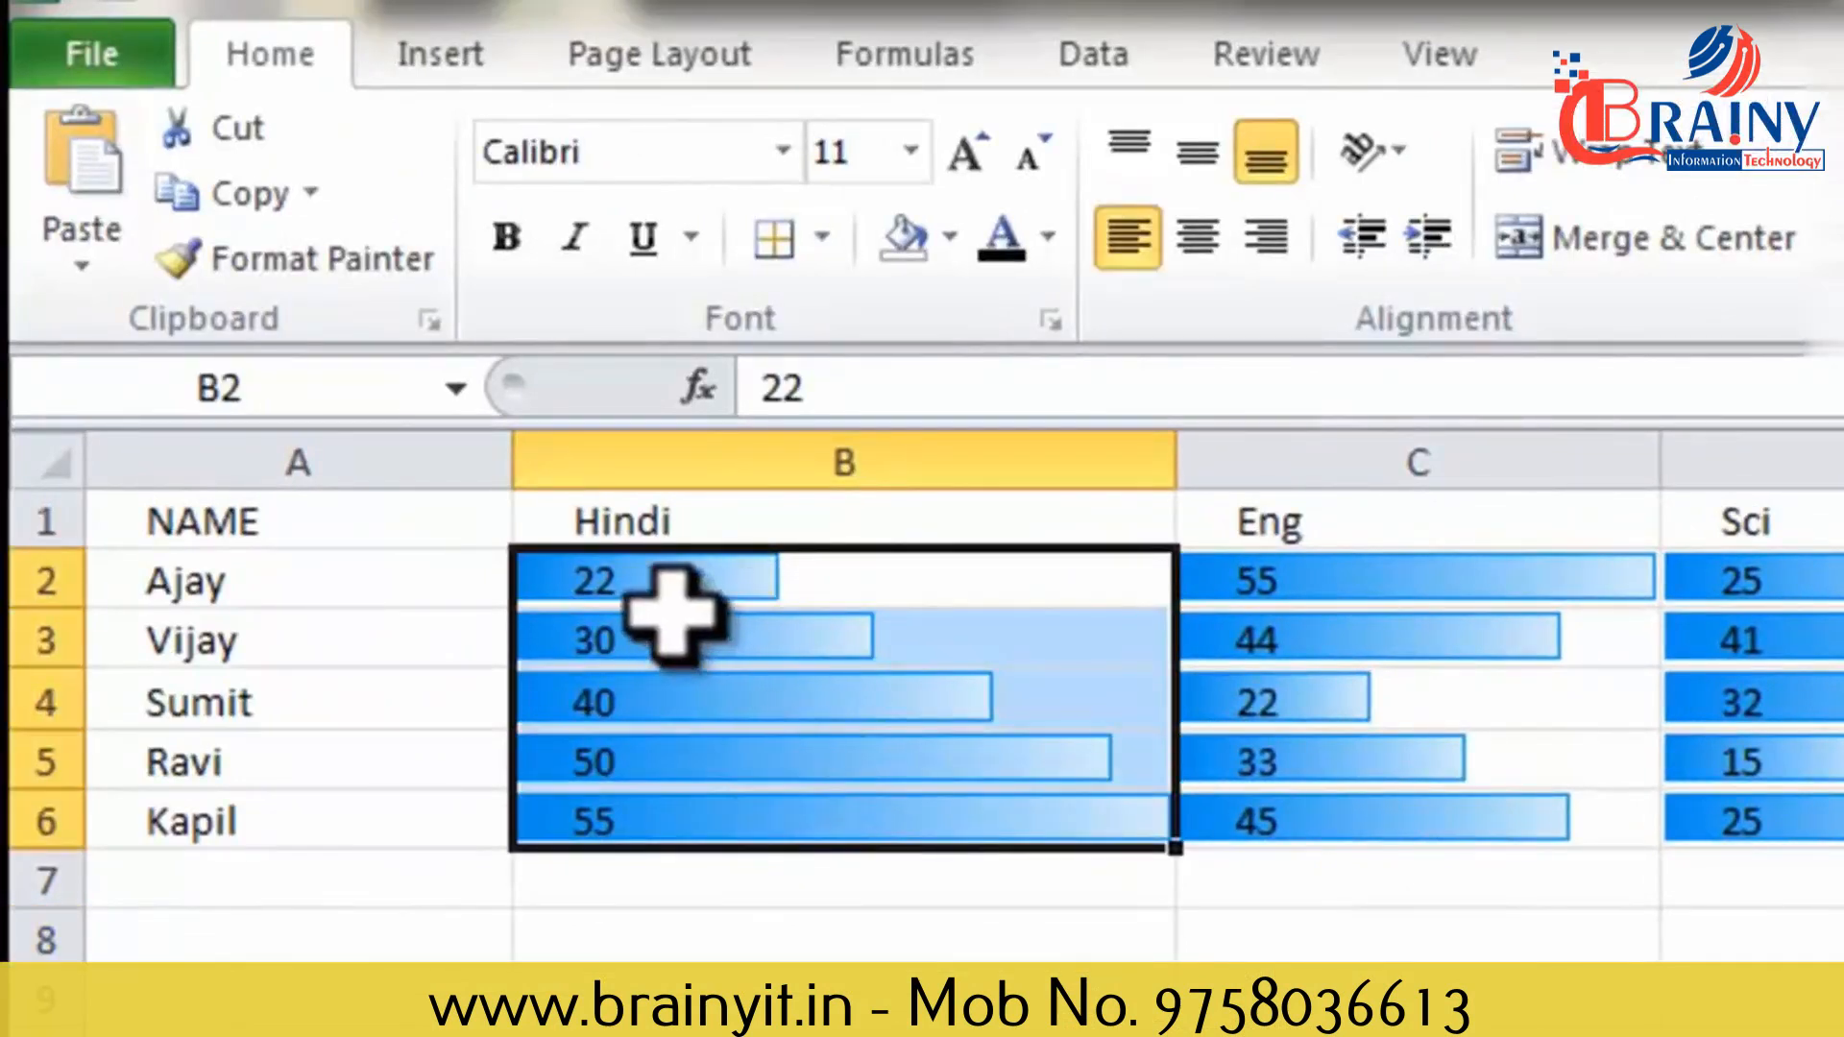
pyautogui.click(662, 581)
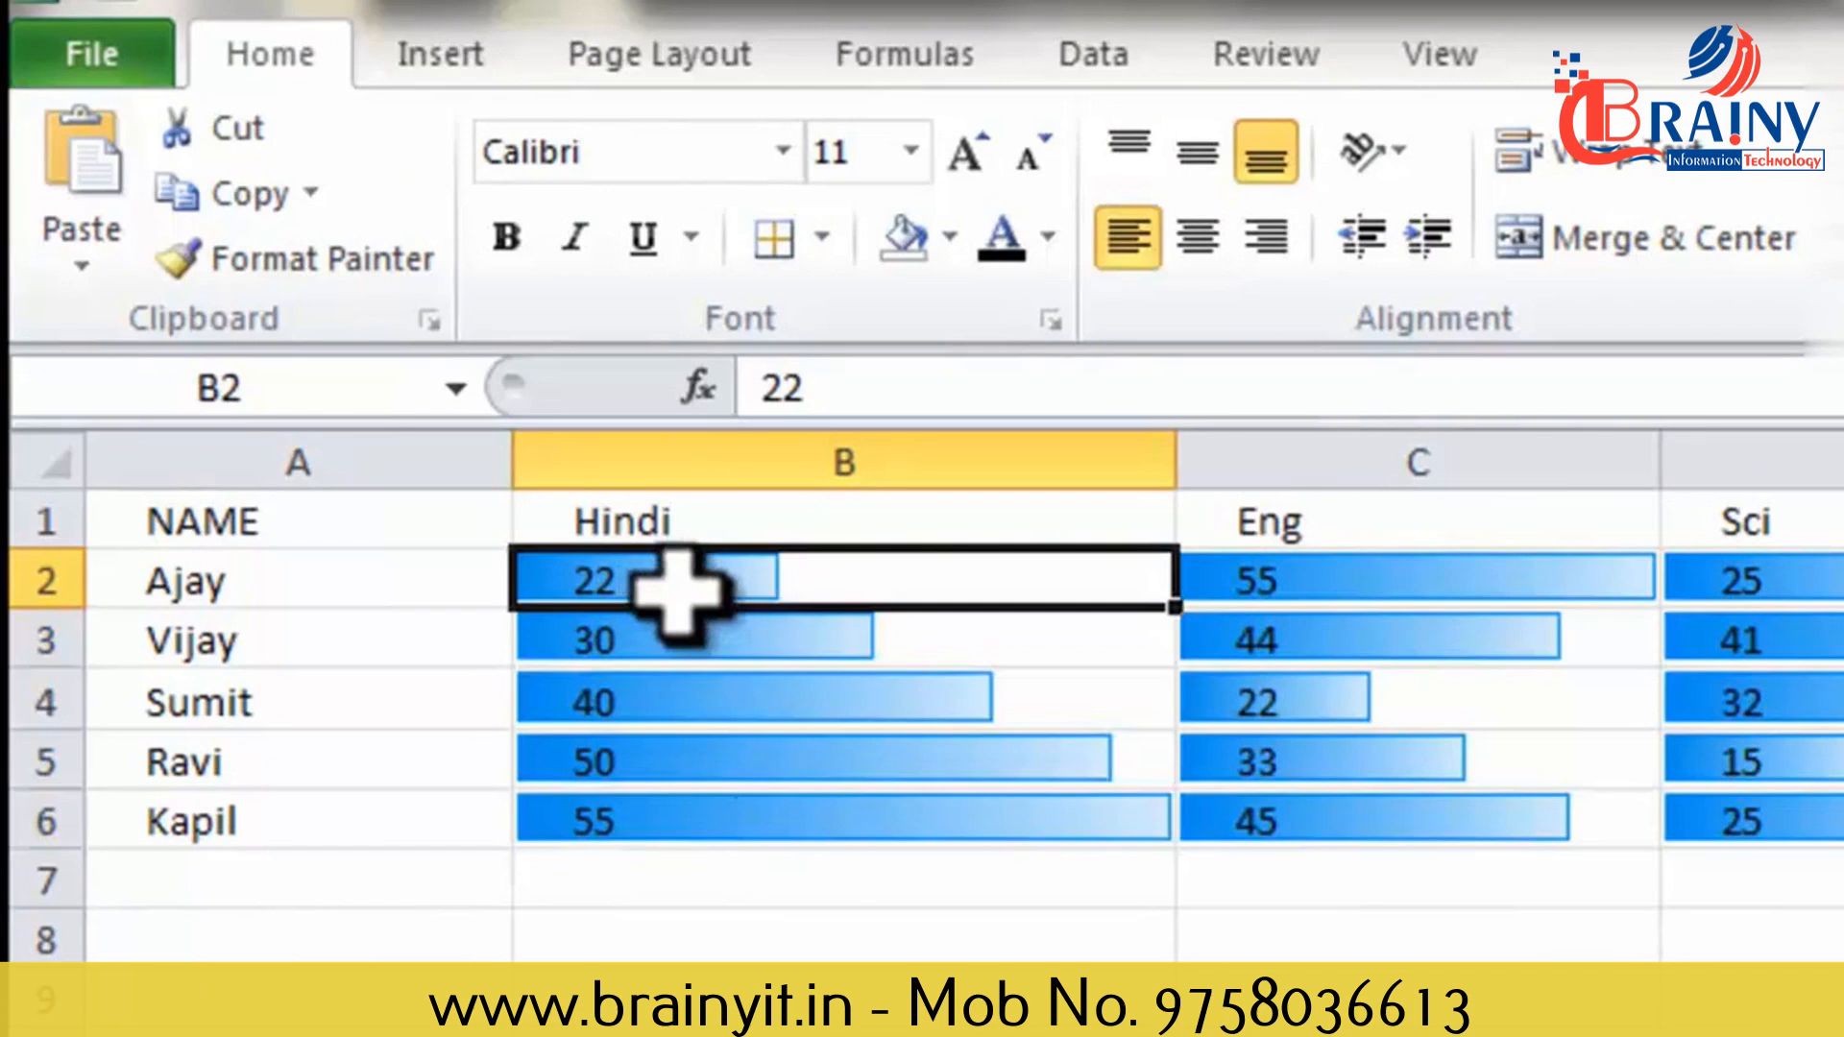
pyautogui.click(735, 761)
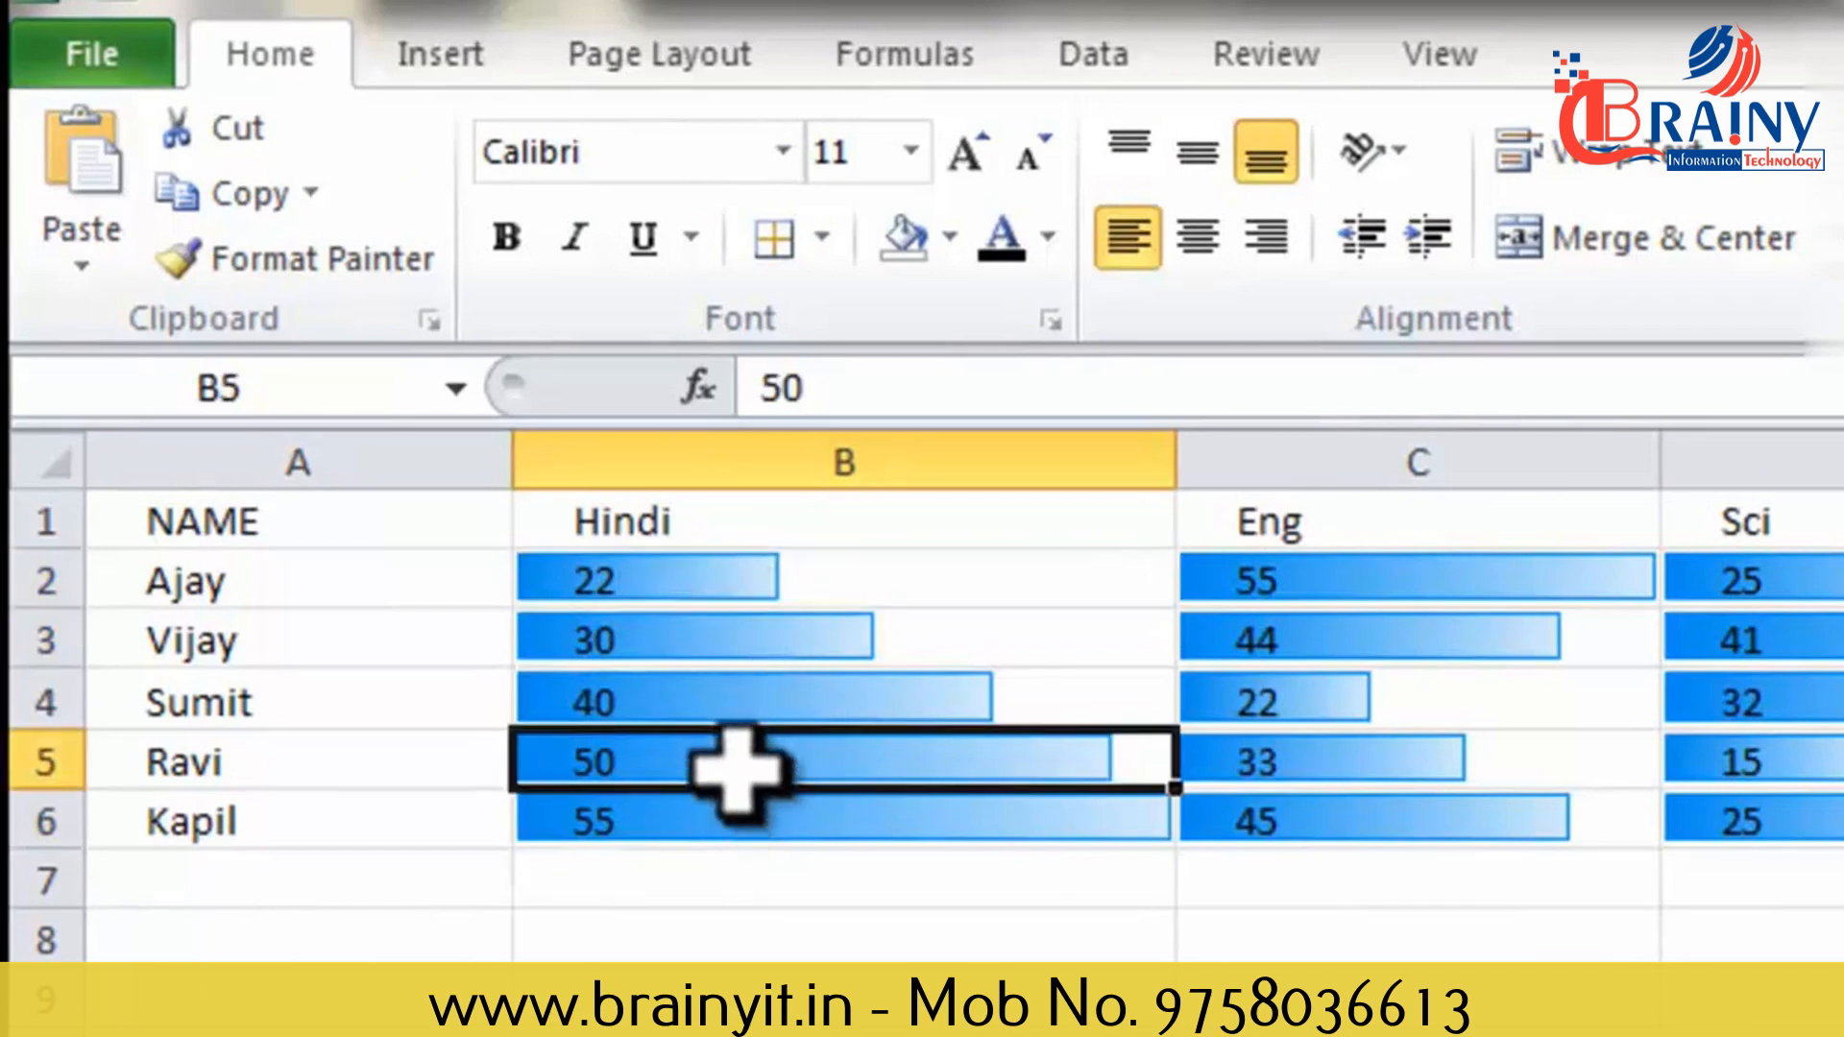
pyautogui.click(743, 818)
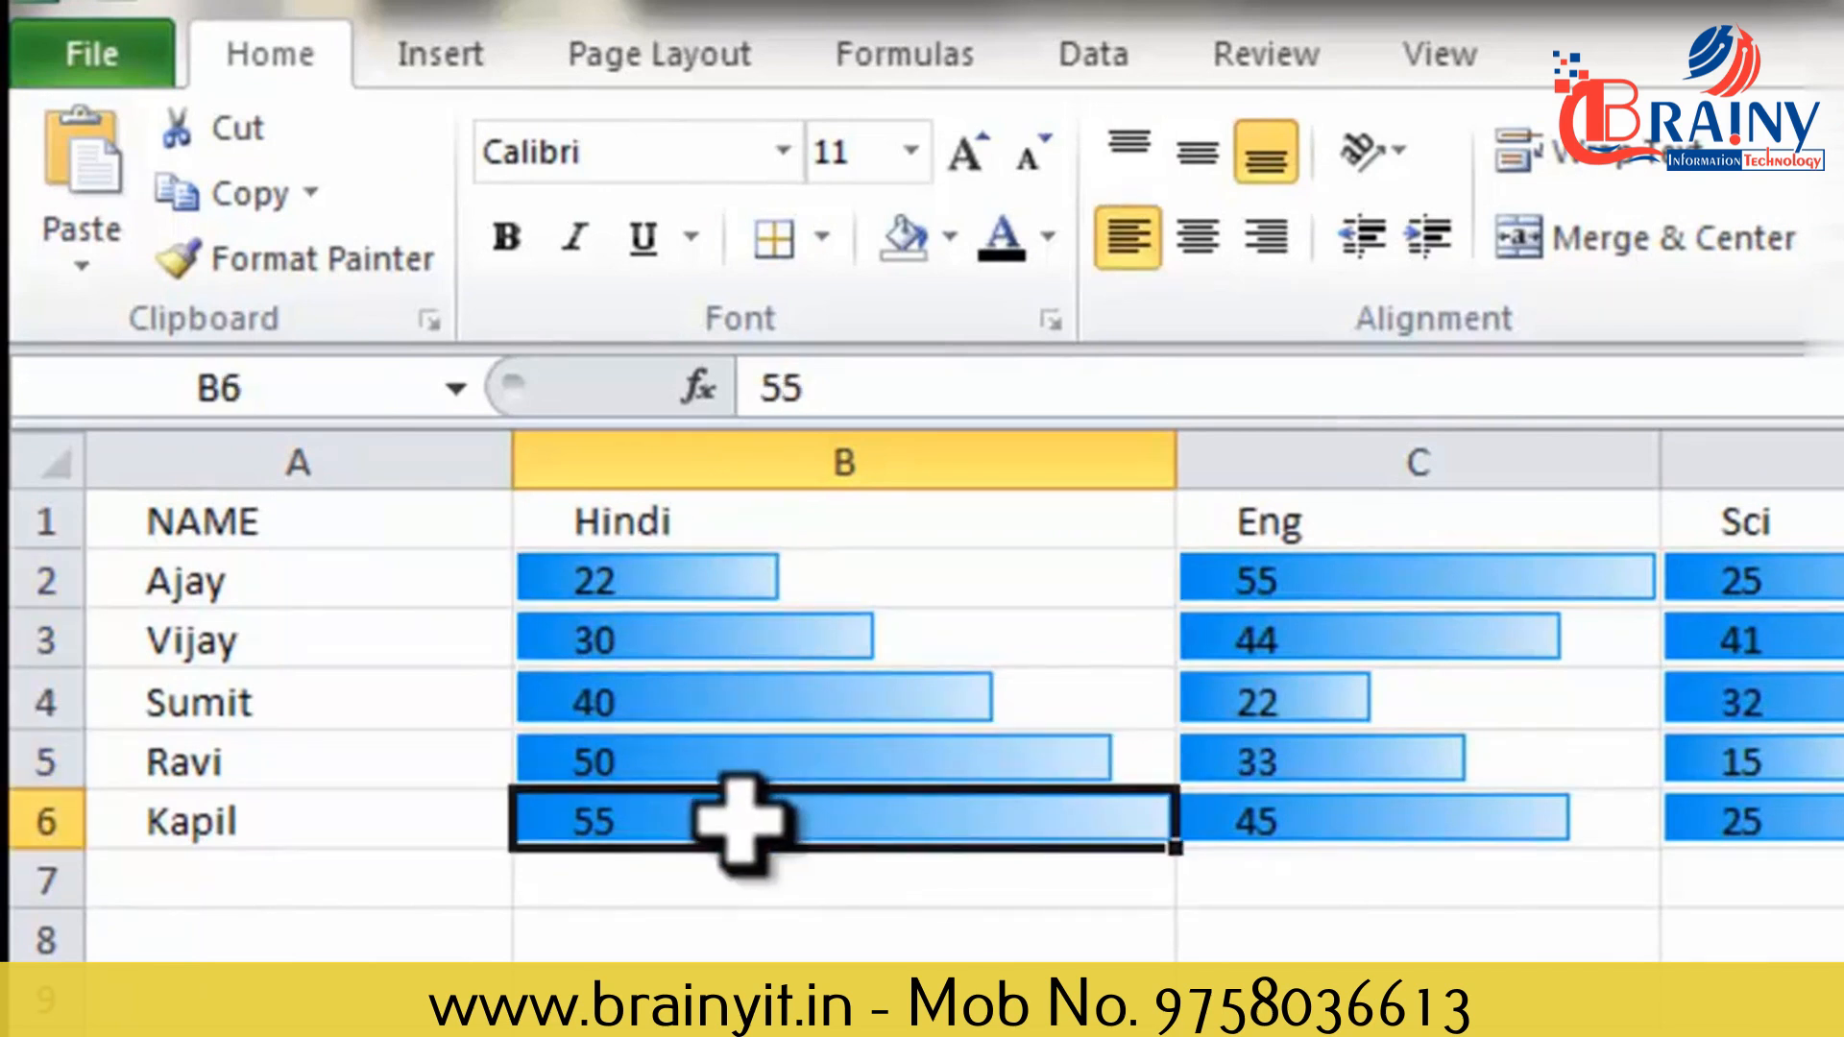
pyautogui.click(1752, 1035)
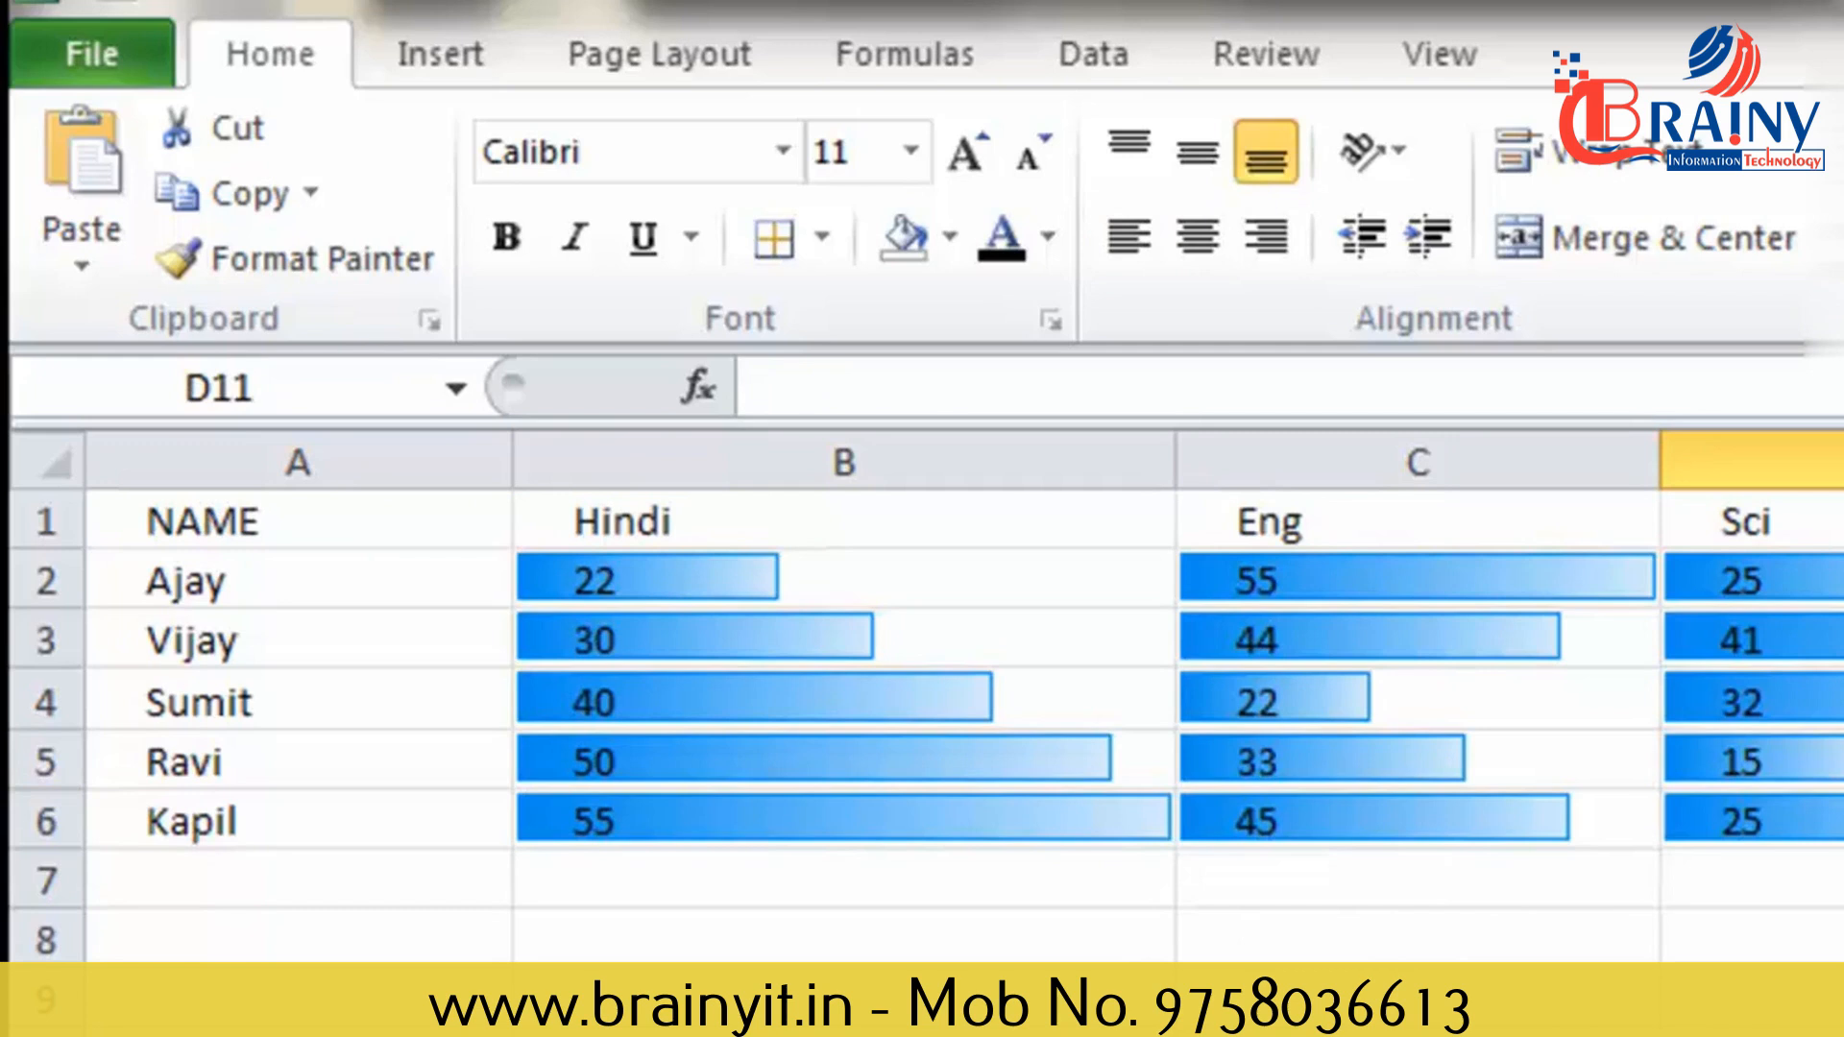
pyautogui.hotkey('ctrl', 'z')
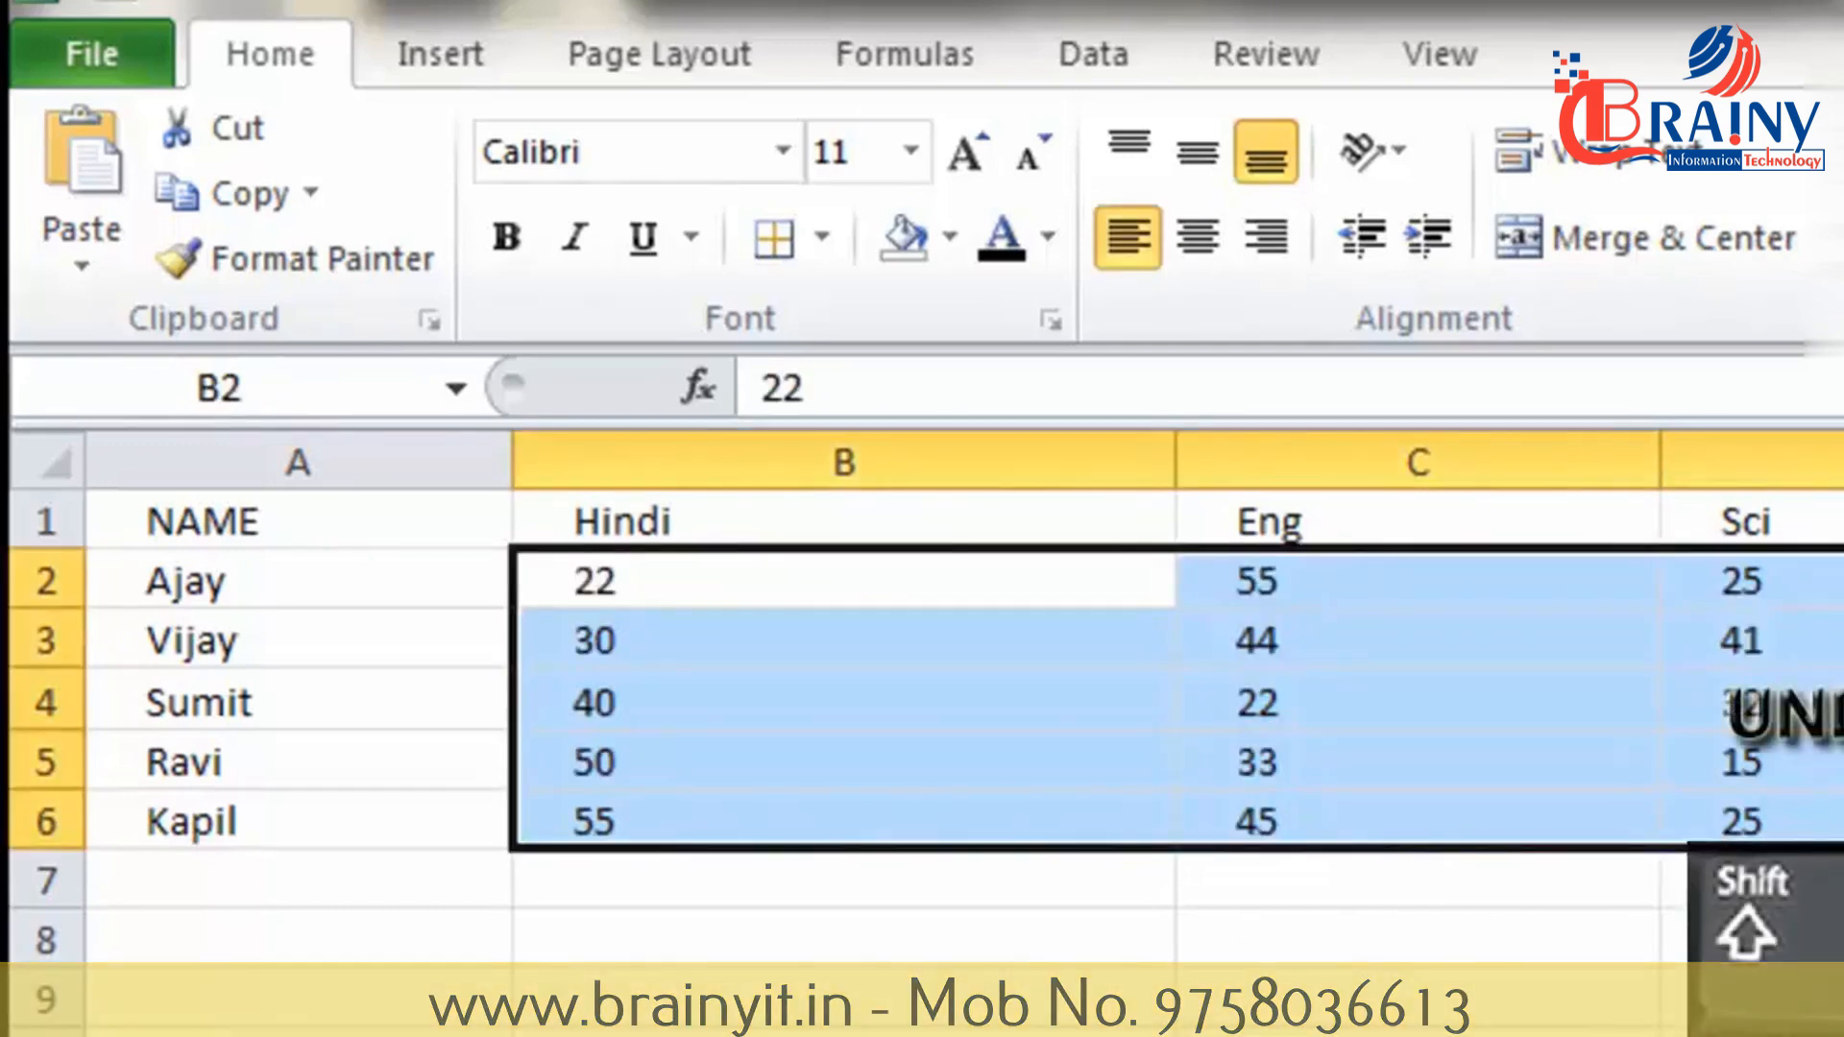
# Start a custom colour scale rule for cells B2:D6 with the 2-Color Scale format style.
pyautogui.click(1234, 288)
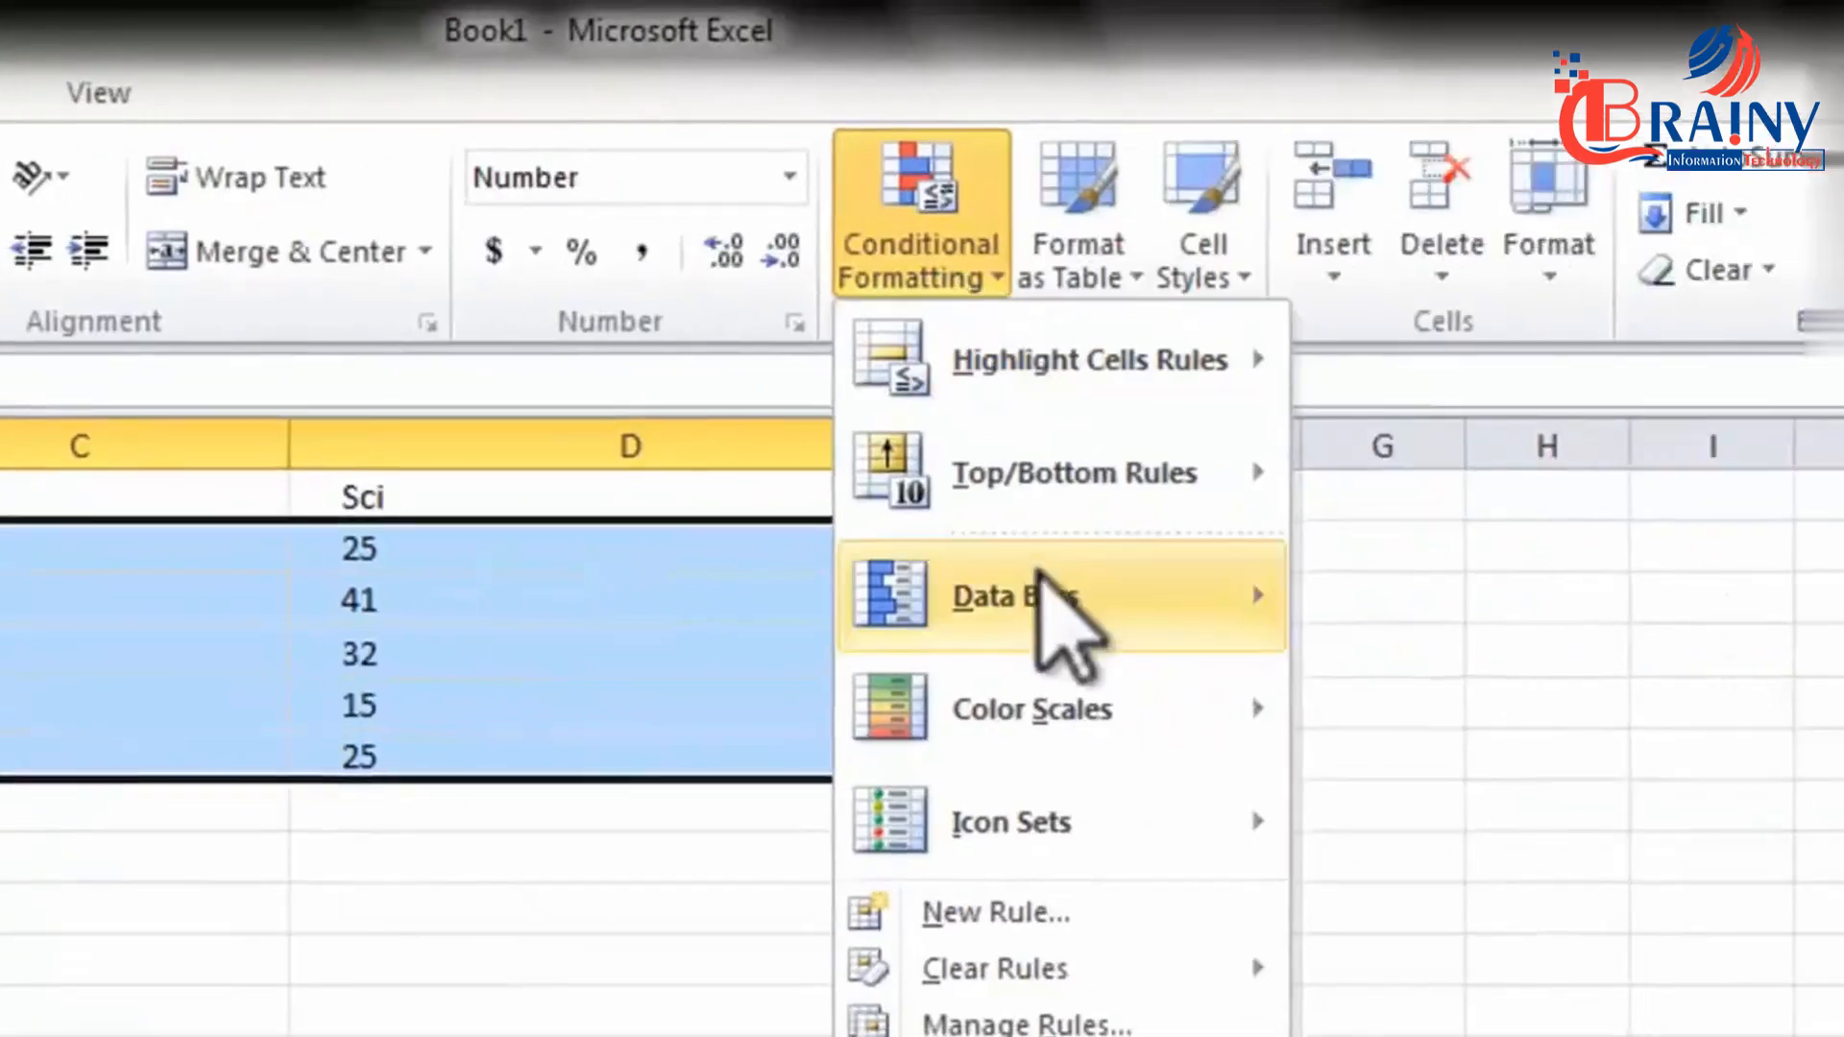
pyautogui.moveTo(1082, 728)
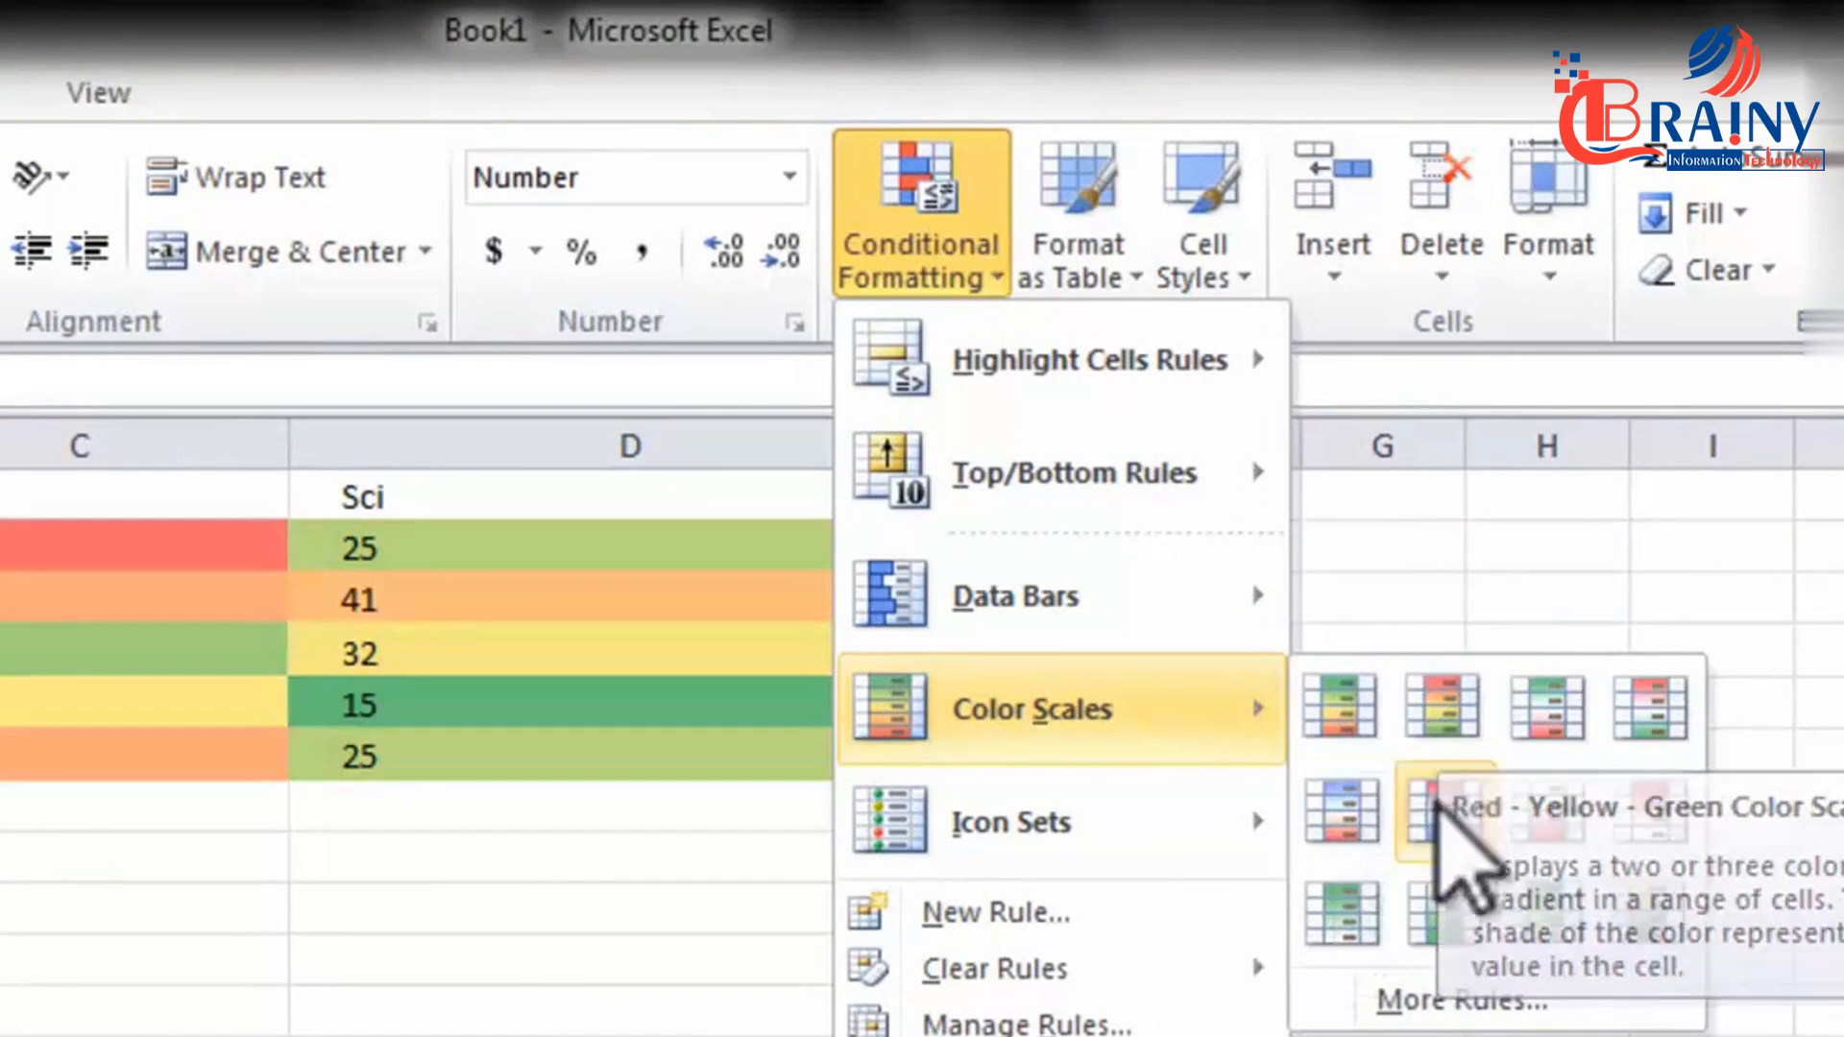
pyautogui.click(1456, 1003)
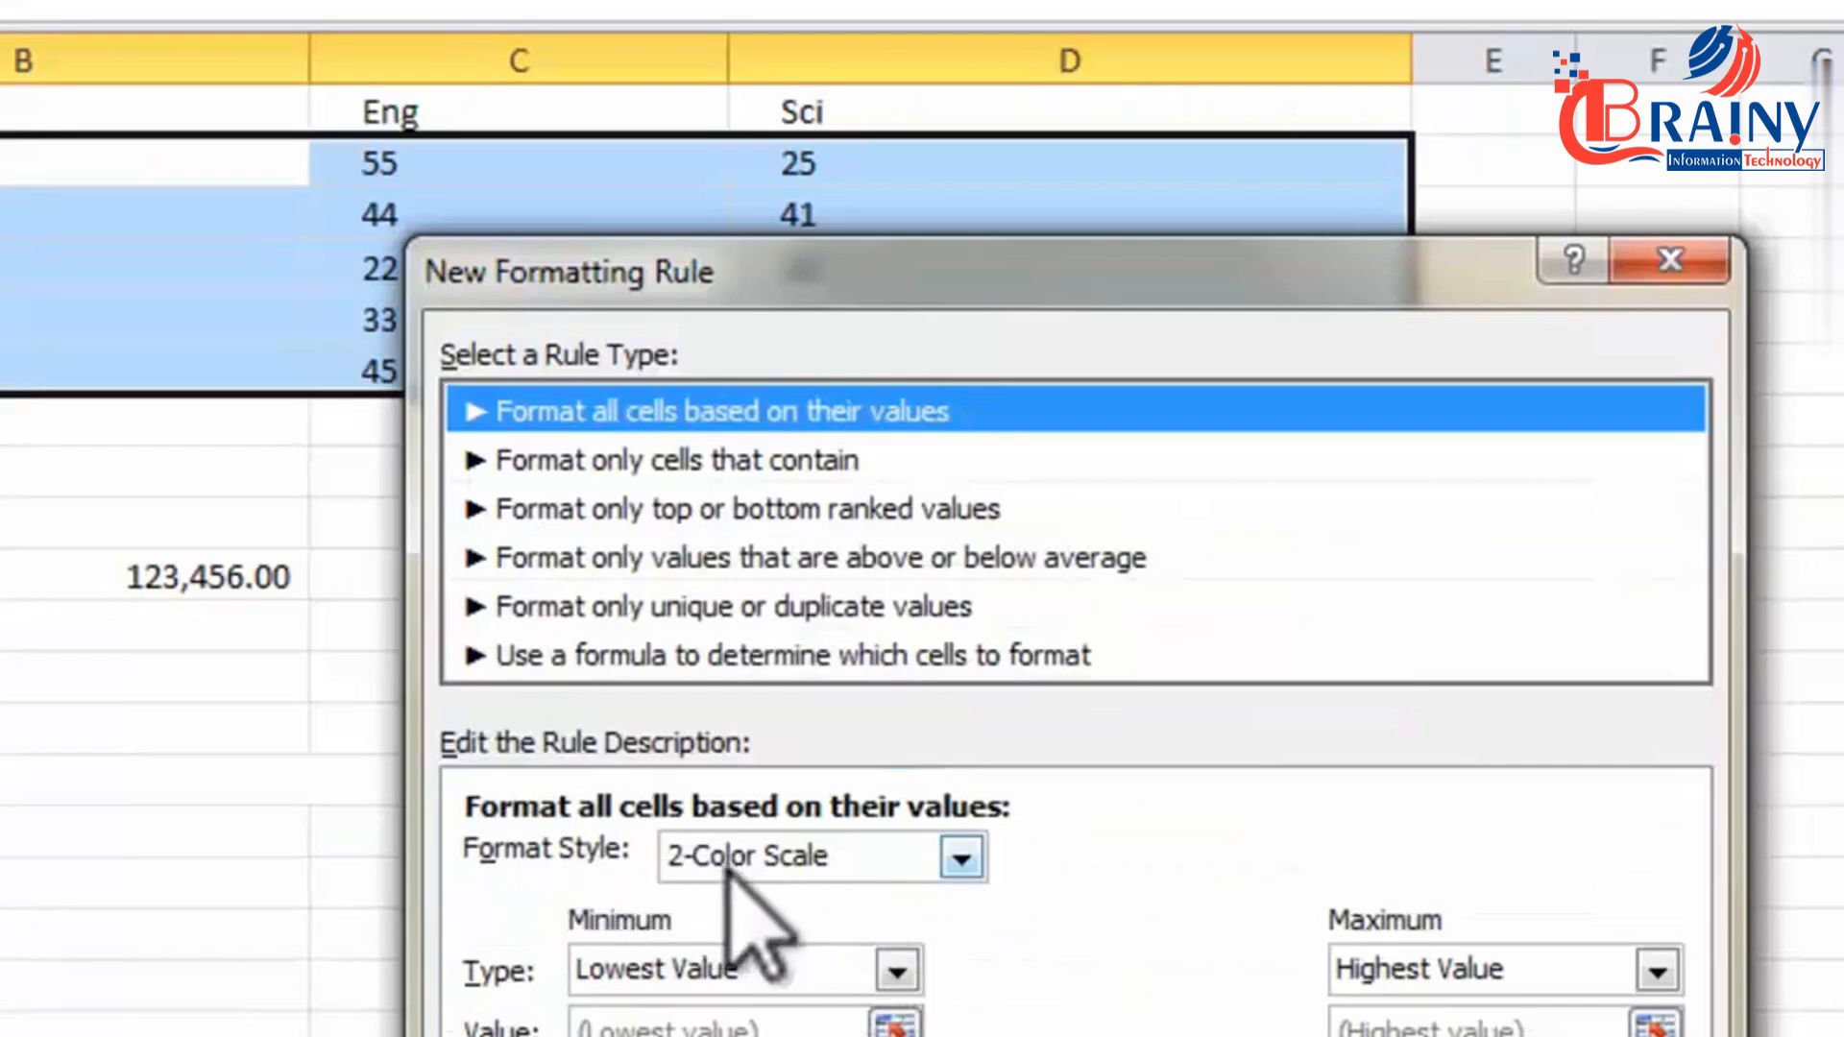
pyautogui.click(950, 857)
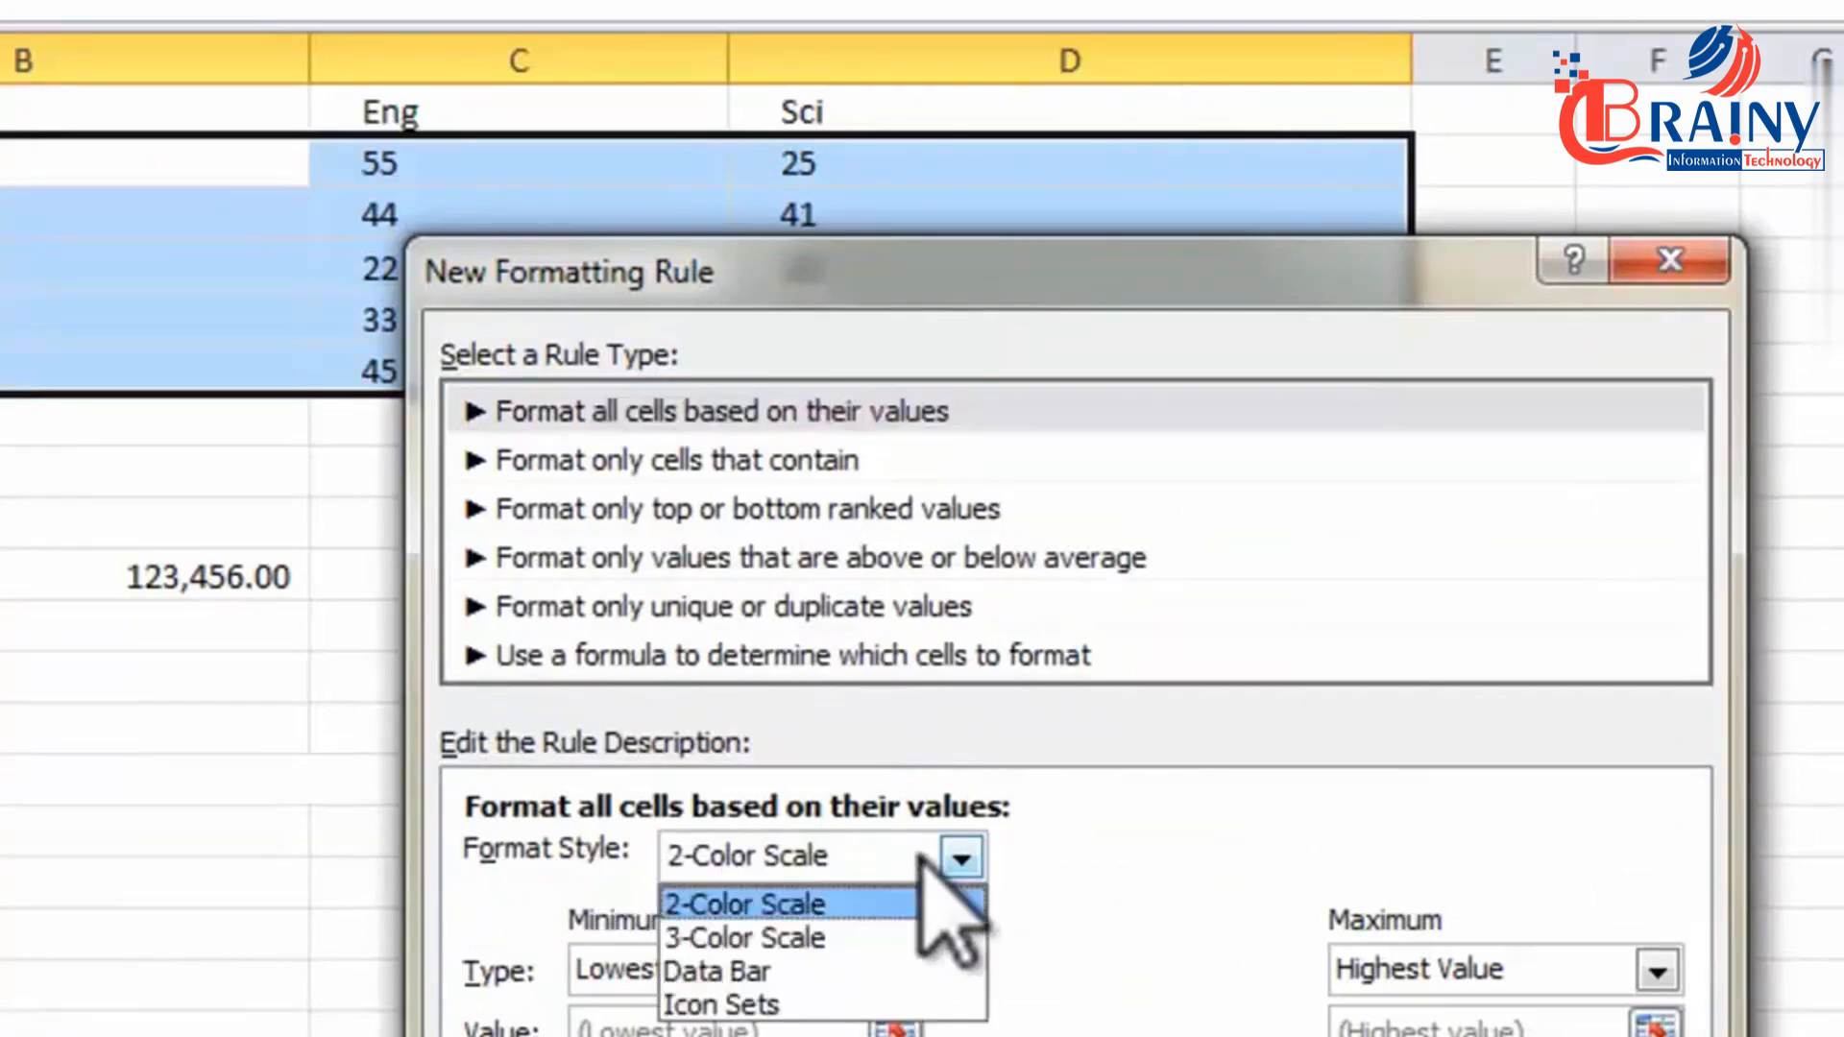
pyautogui.click(828, 905)
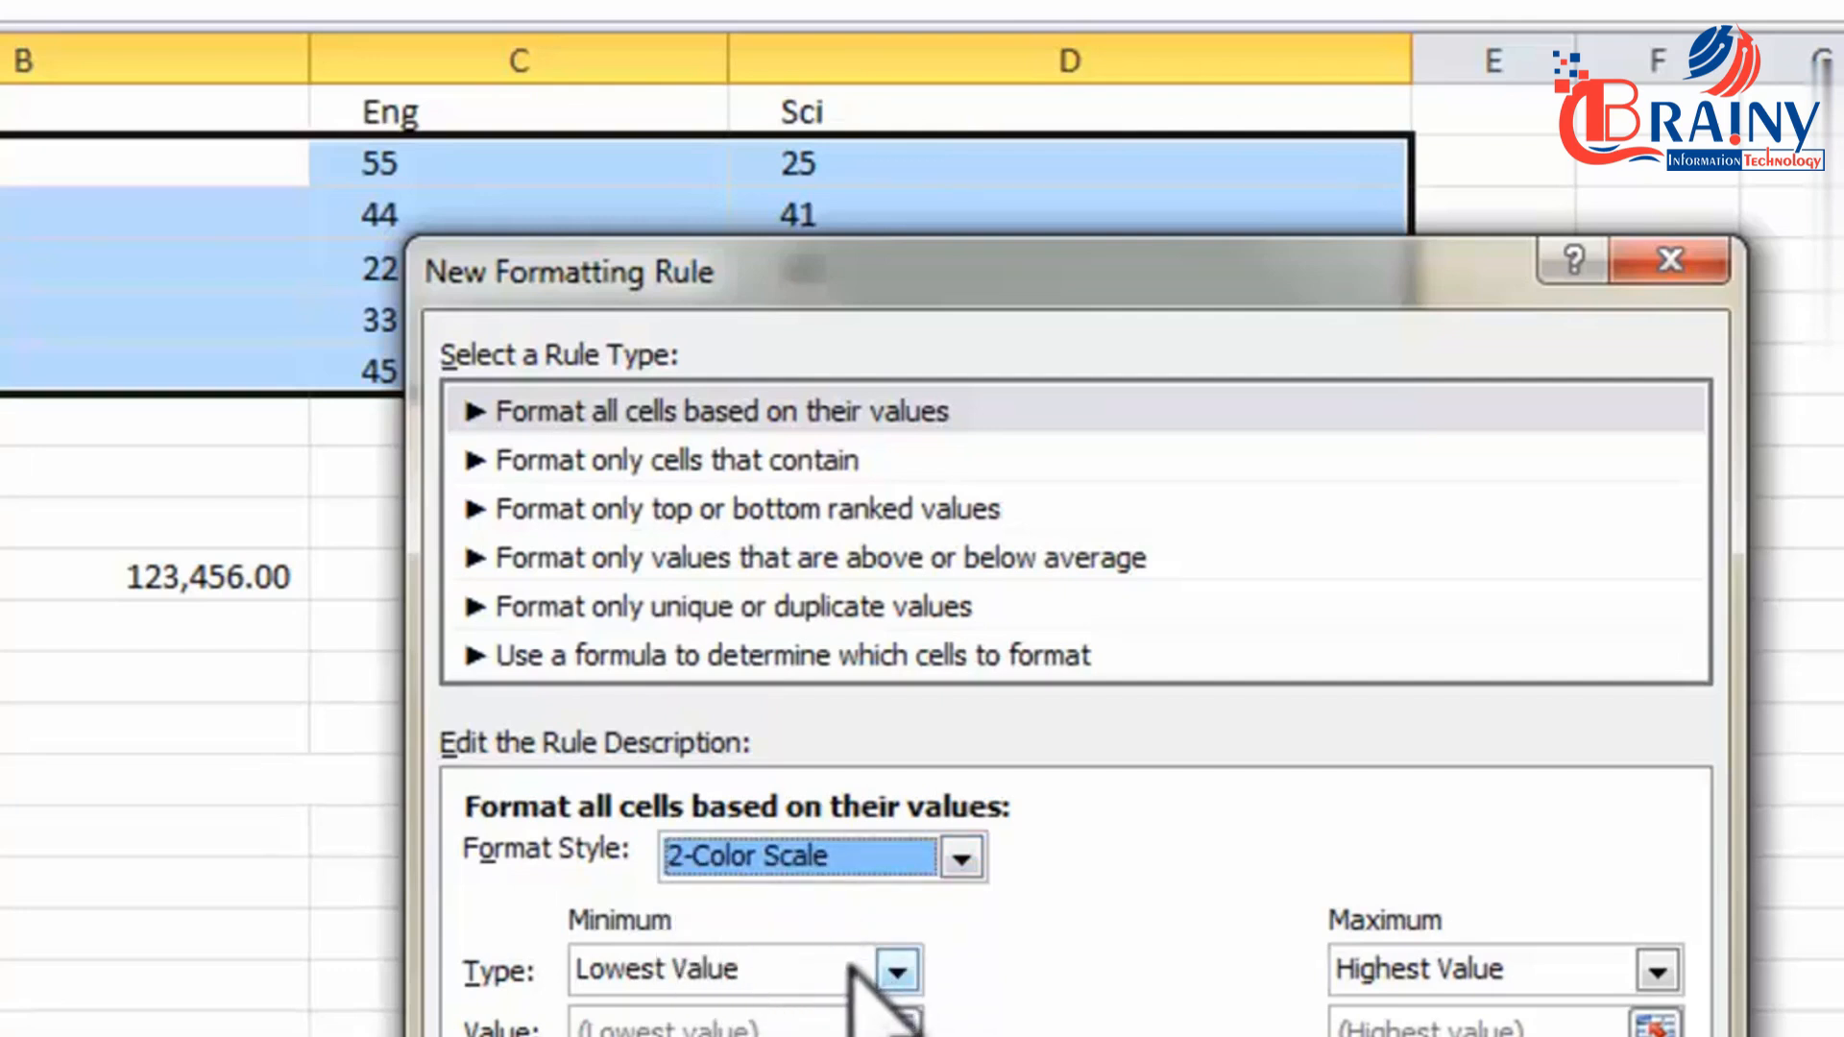
# Set the colour scale's minimum to dark grey and its maximum to red, and apply the rule.
pyautogui.click(897, 1036)
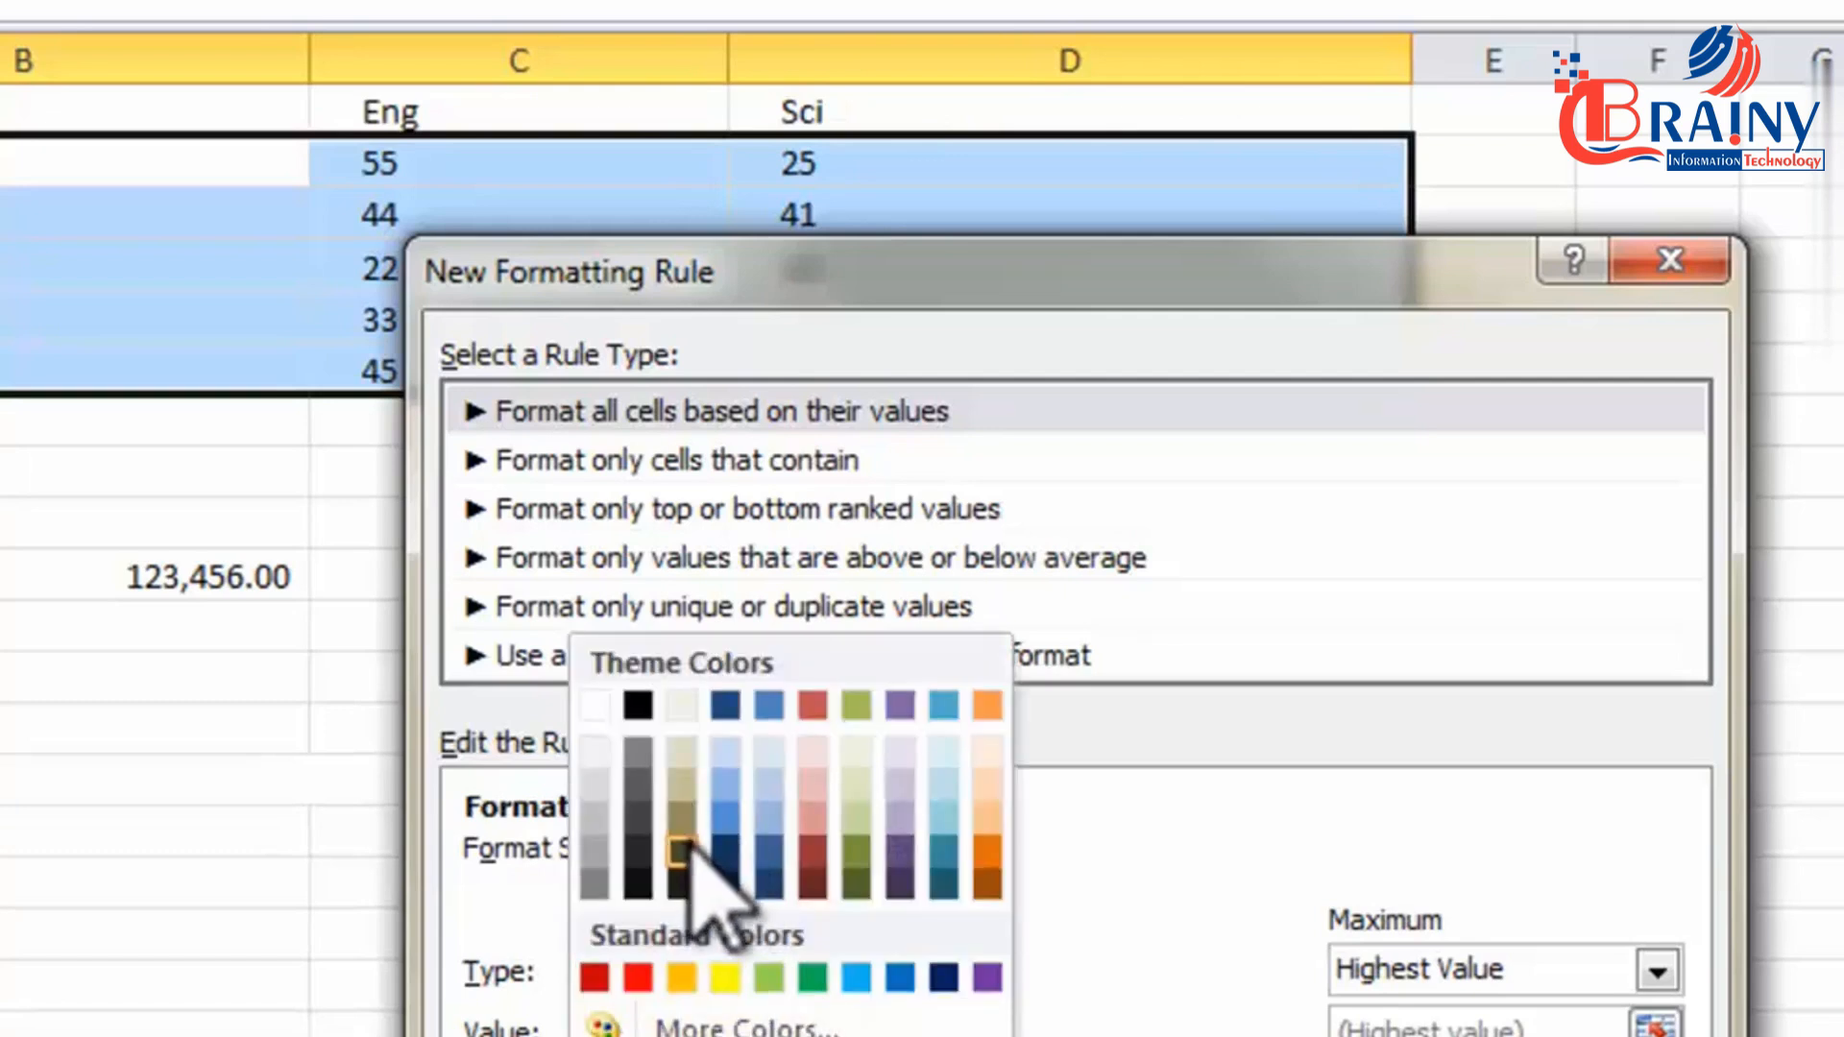
pyautogui.click(636, 818)
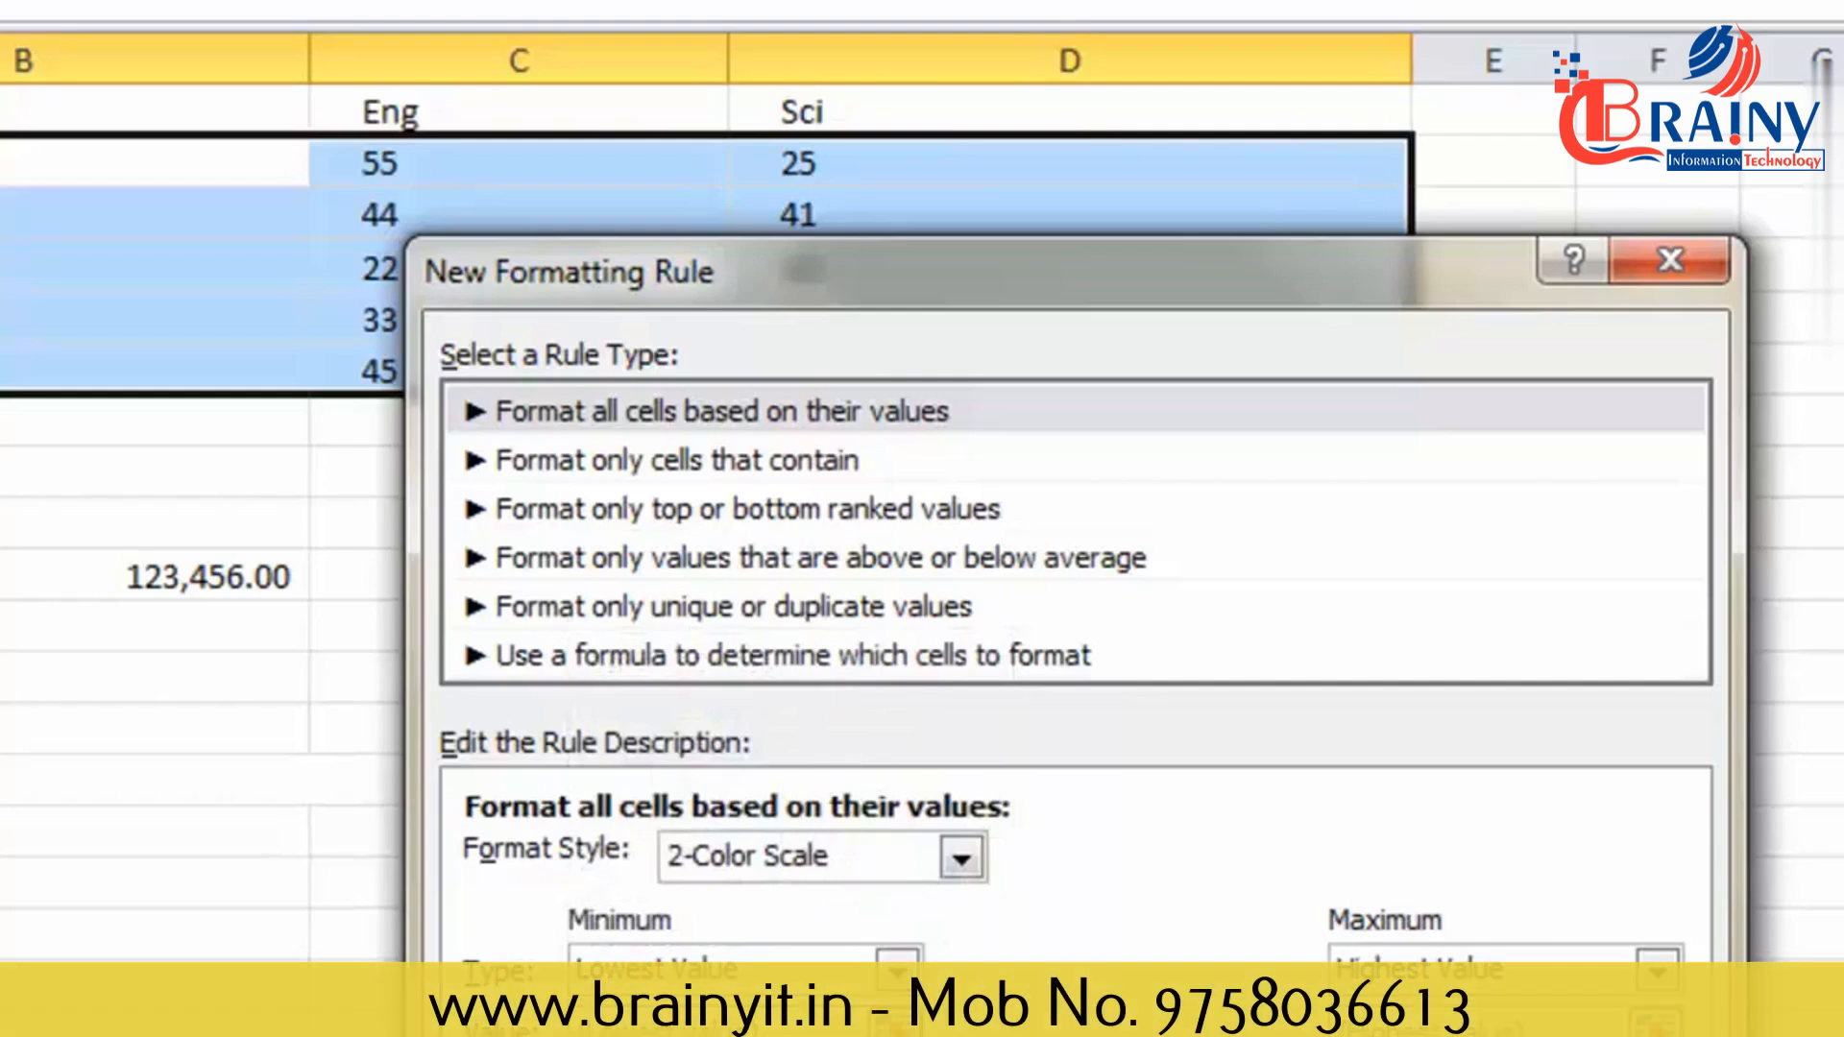
pyautogui.click(1657, 1036)
pyautogui.click(1402, 980)
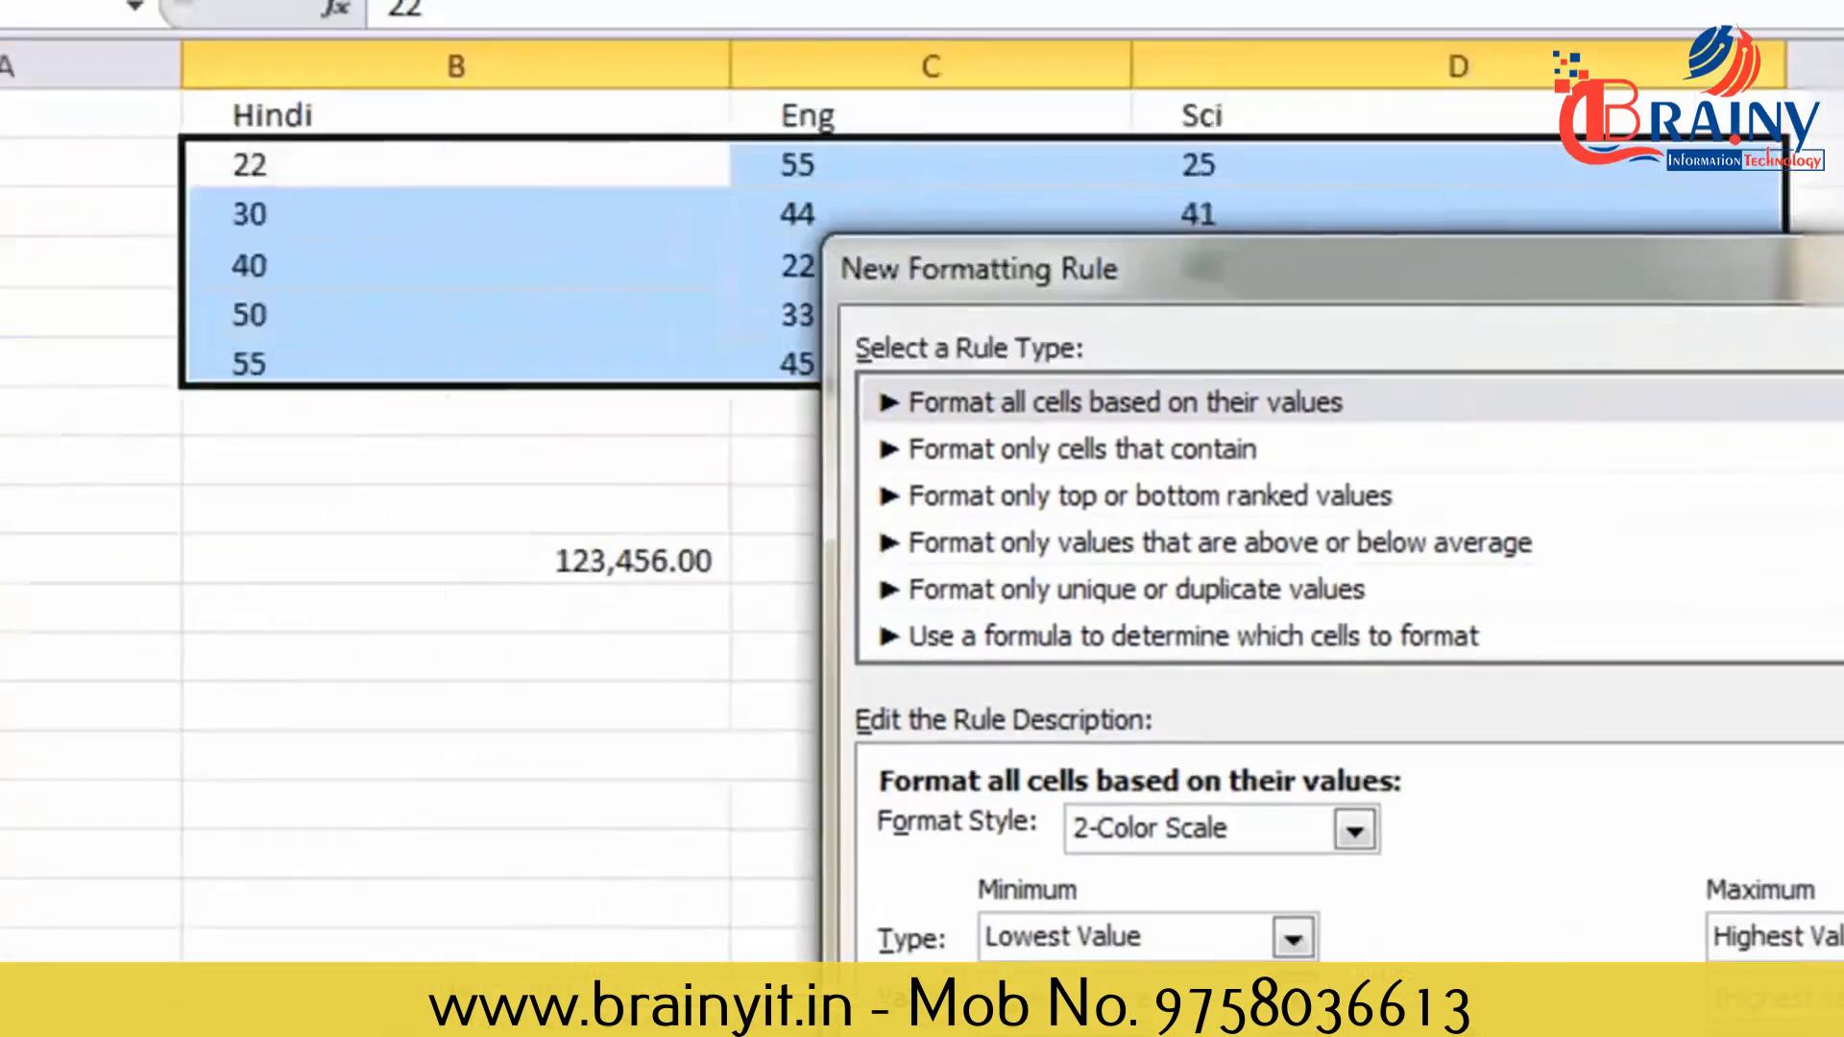
pyautogui.click(1407, 1036)
# Check the colour scale shading on the marks, including cell B6, and undo the rule.
pyautogui.click(754, 579)
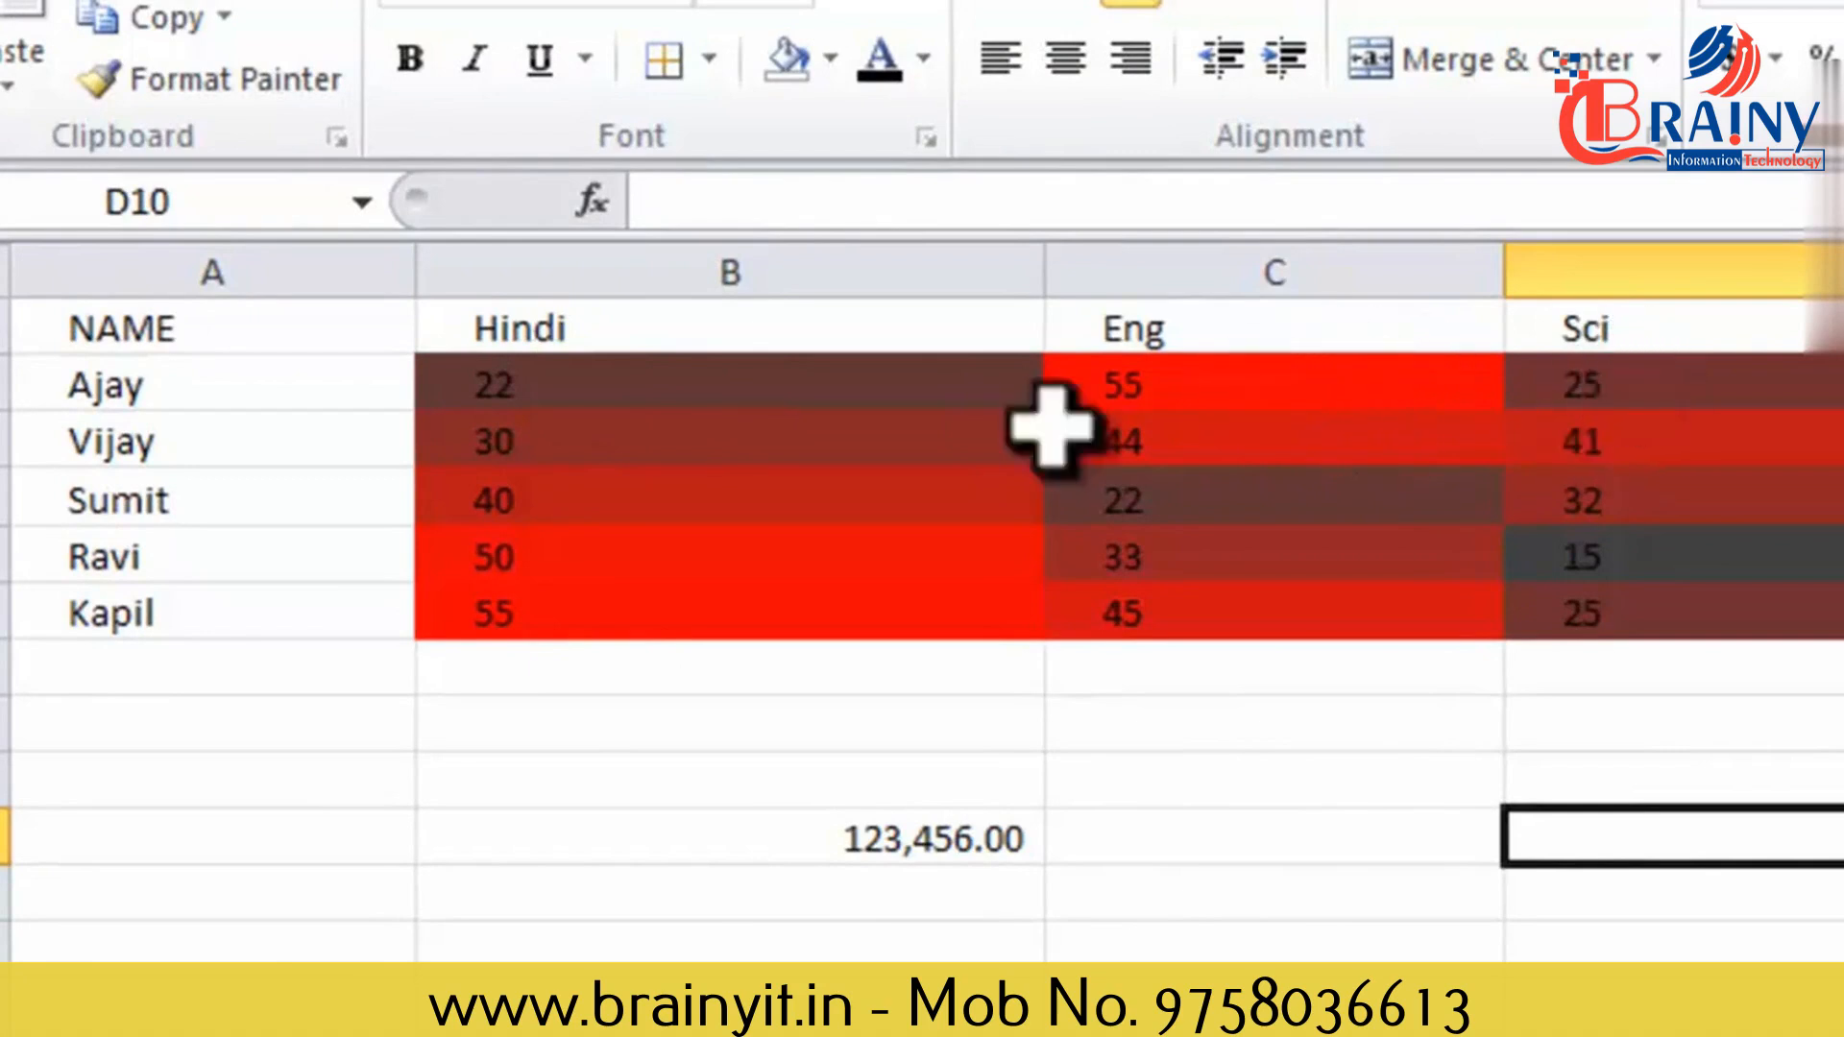
pyautogui.click(625, 605)
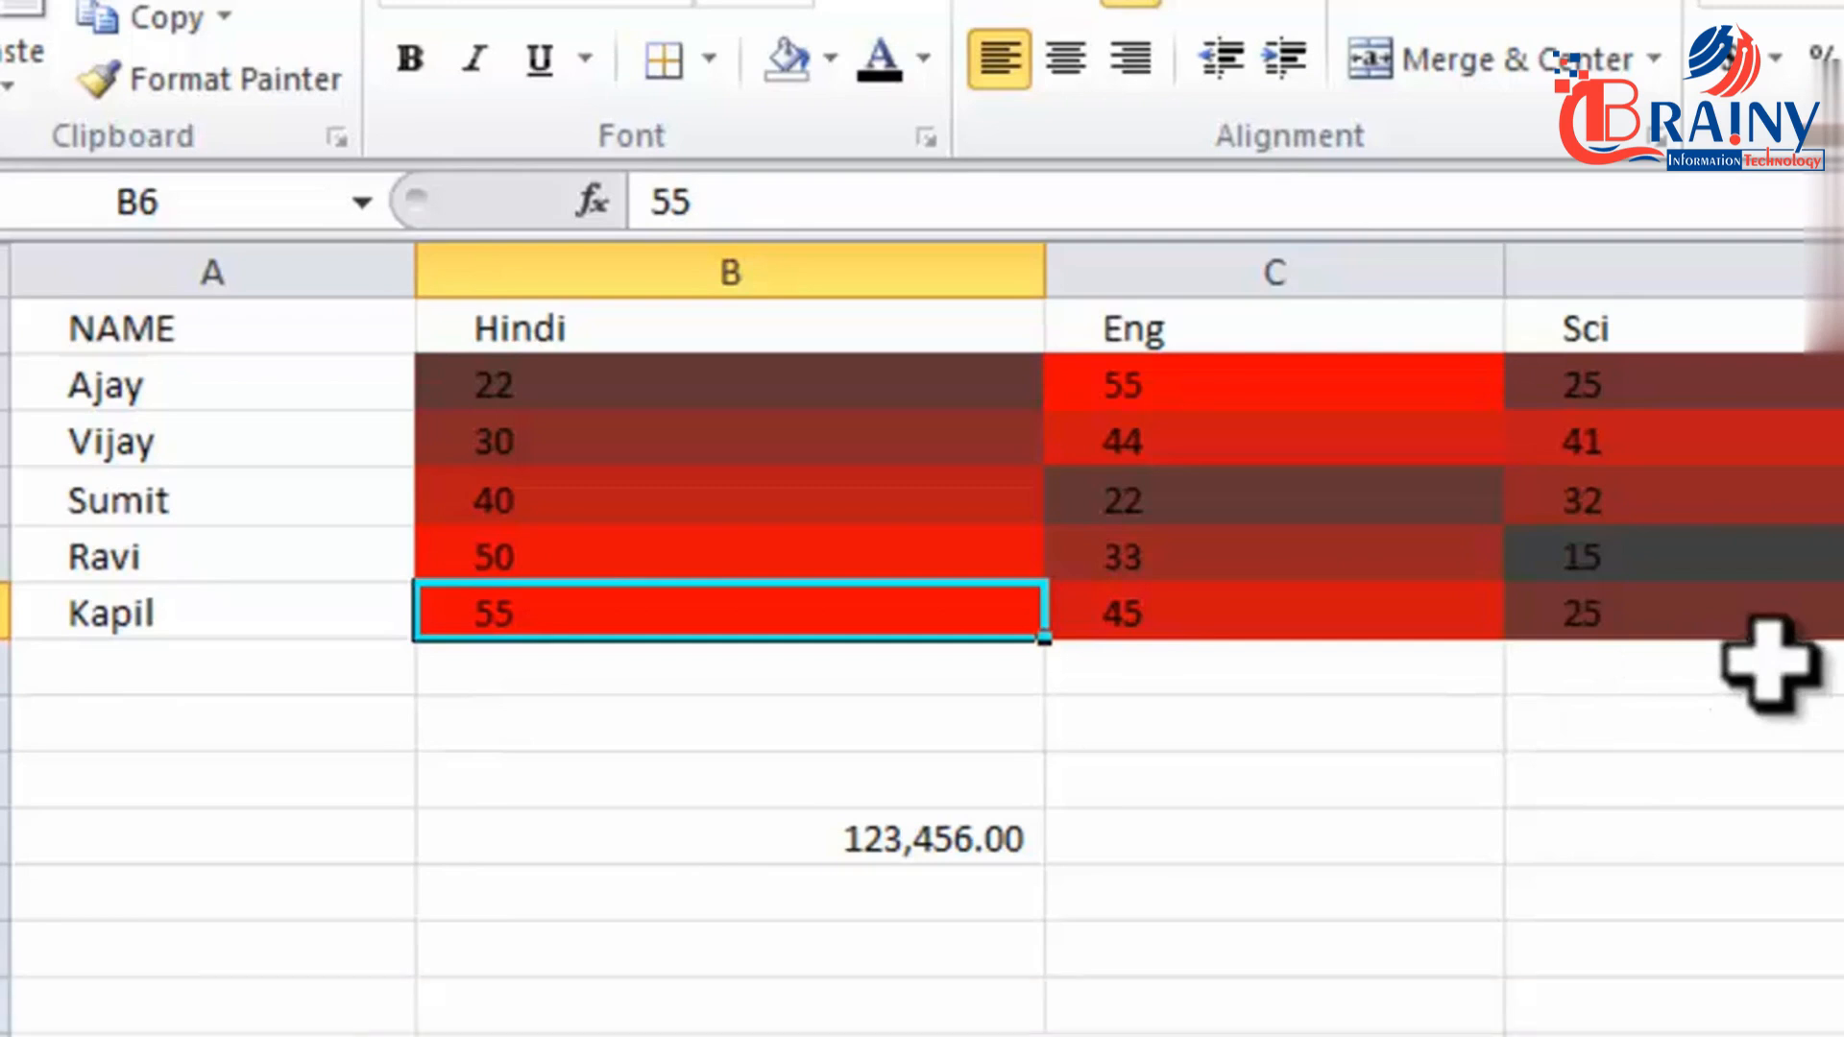
pyautogui.hotkey('ctrl', 'z')
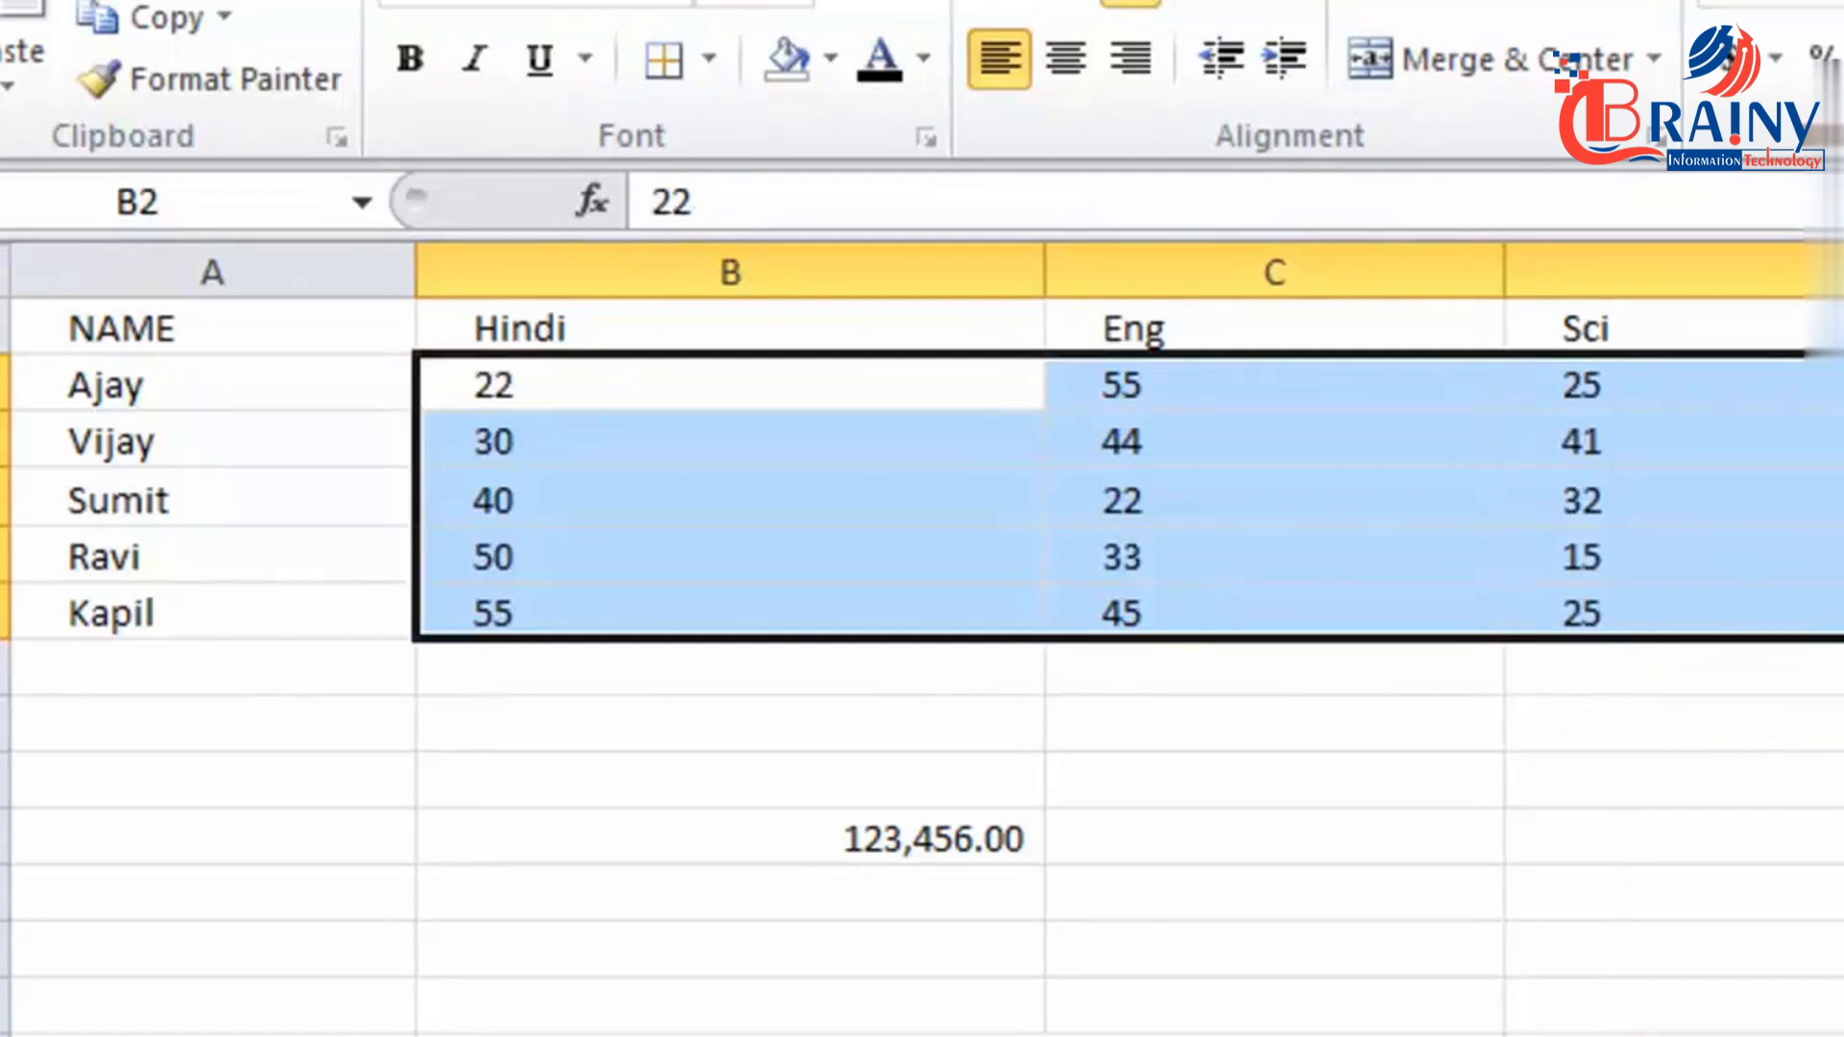
# Apply the 4 Arrows (Colored) icon set to the marks in cells B2:D6.
pyautogui.click(1795, 57)
pyautogui.moveTo(1570, 569)
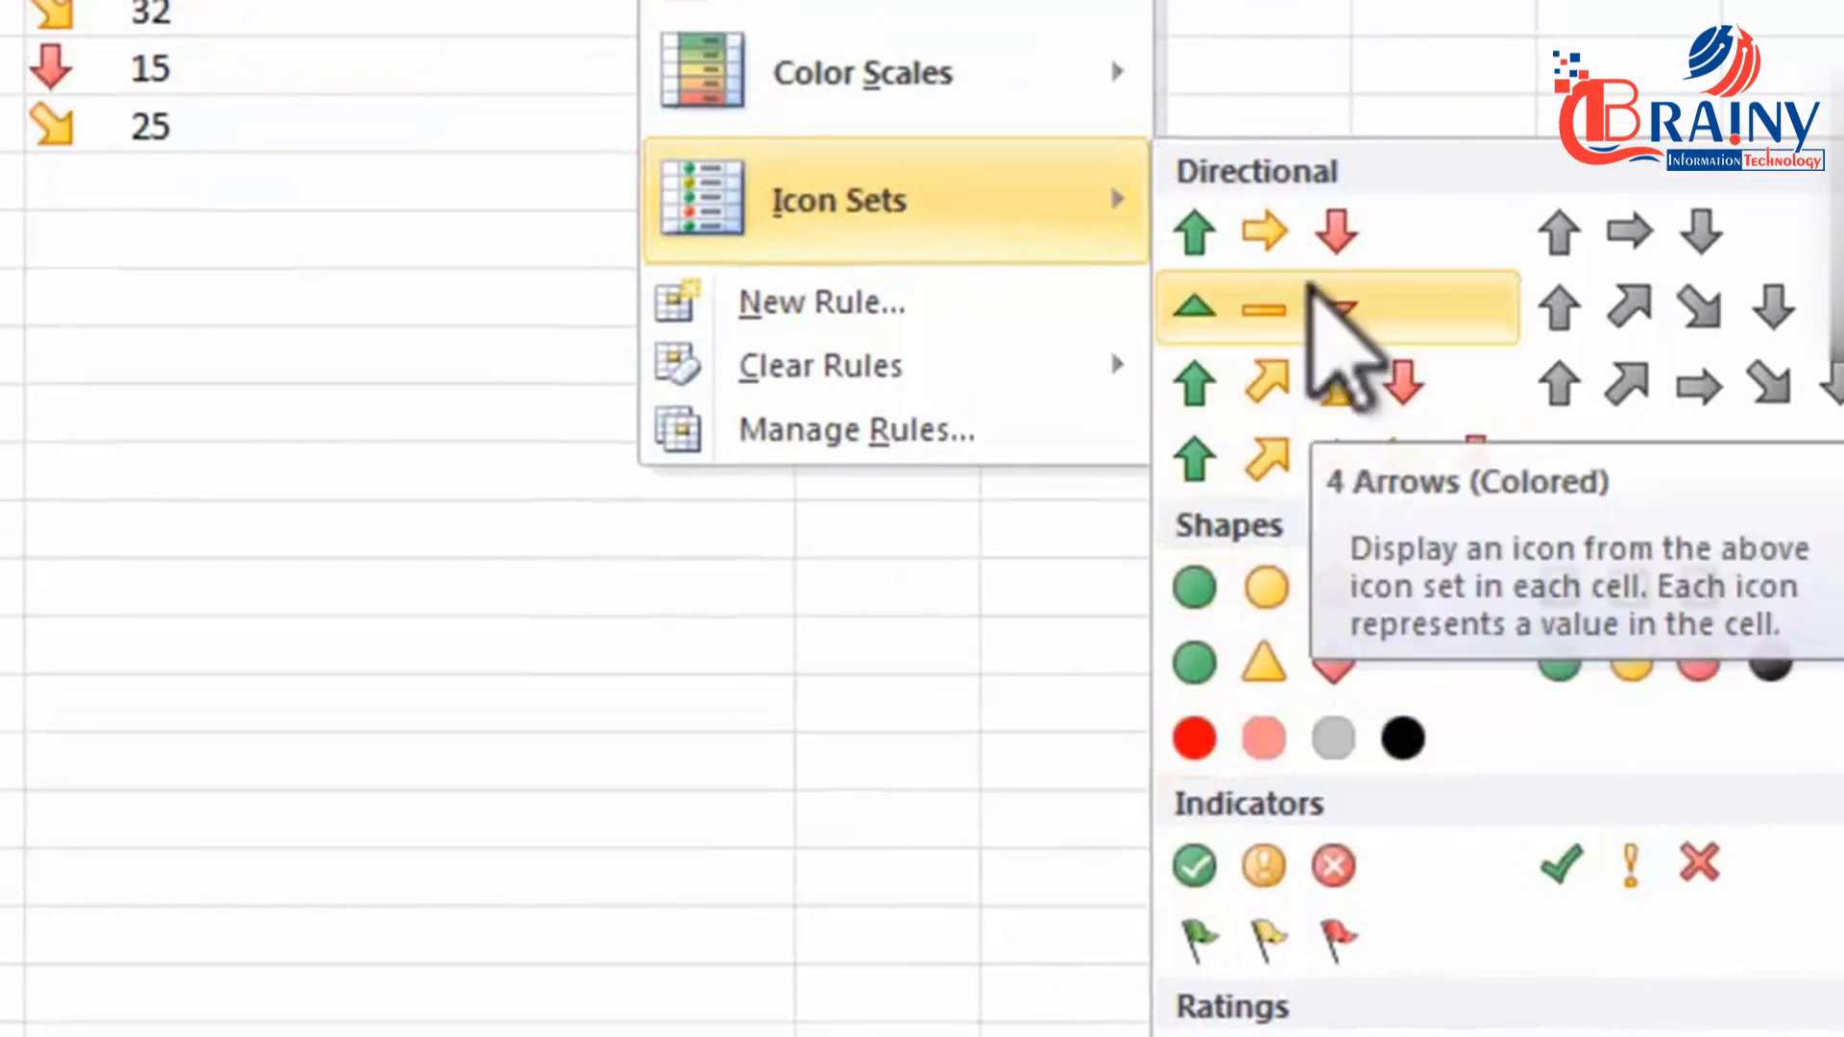
pyautogui.click(1314, 377)
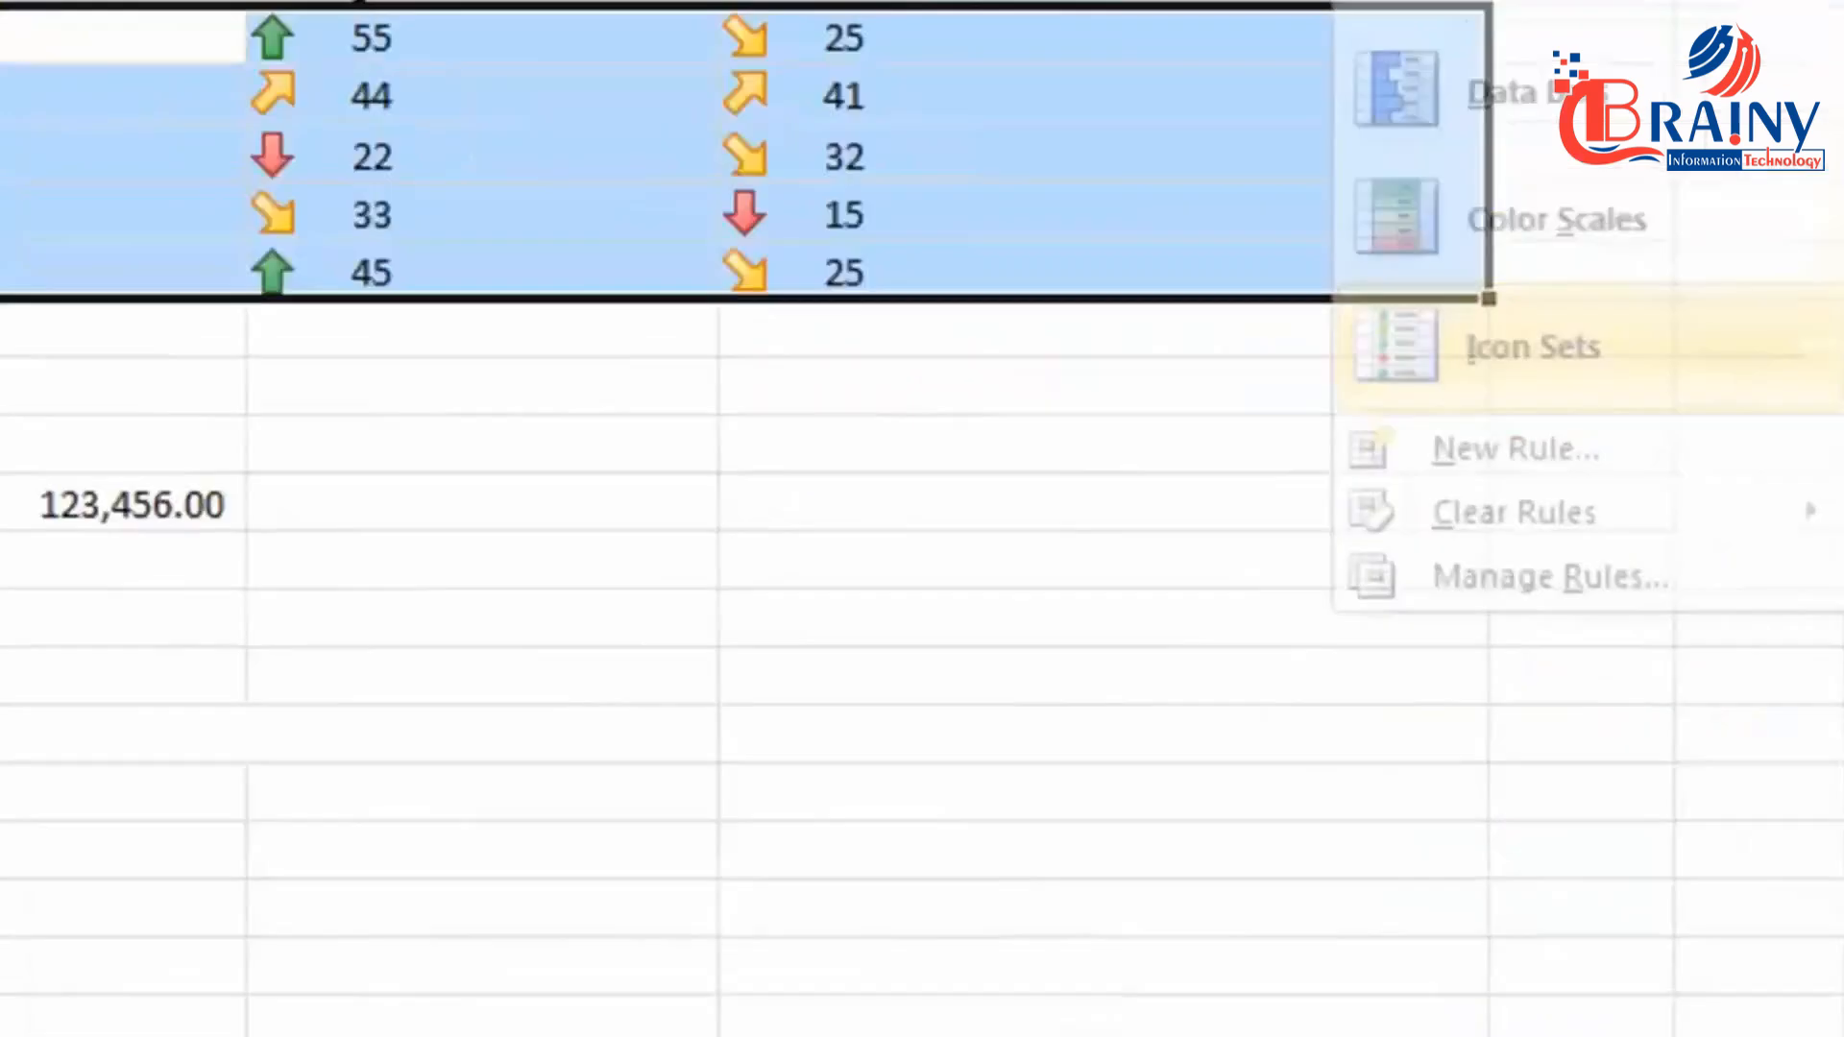
# Examine which arrow icons mark the Hindi scores in cells B2, B3 and B6.
pyautogui.click(715, 271)
pyautogui.click(706, 229)
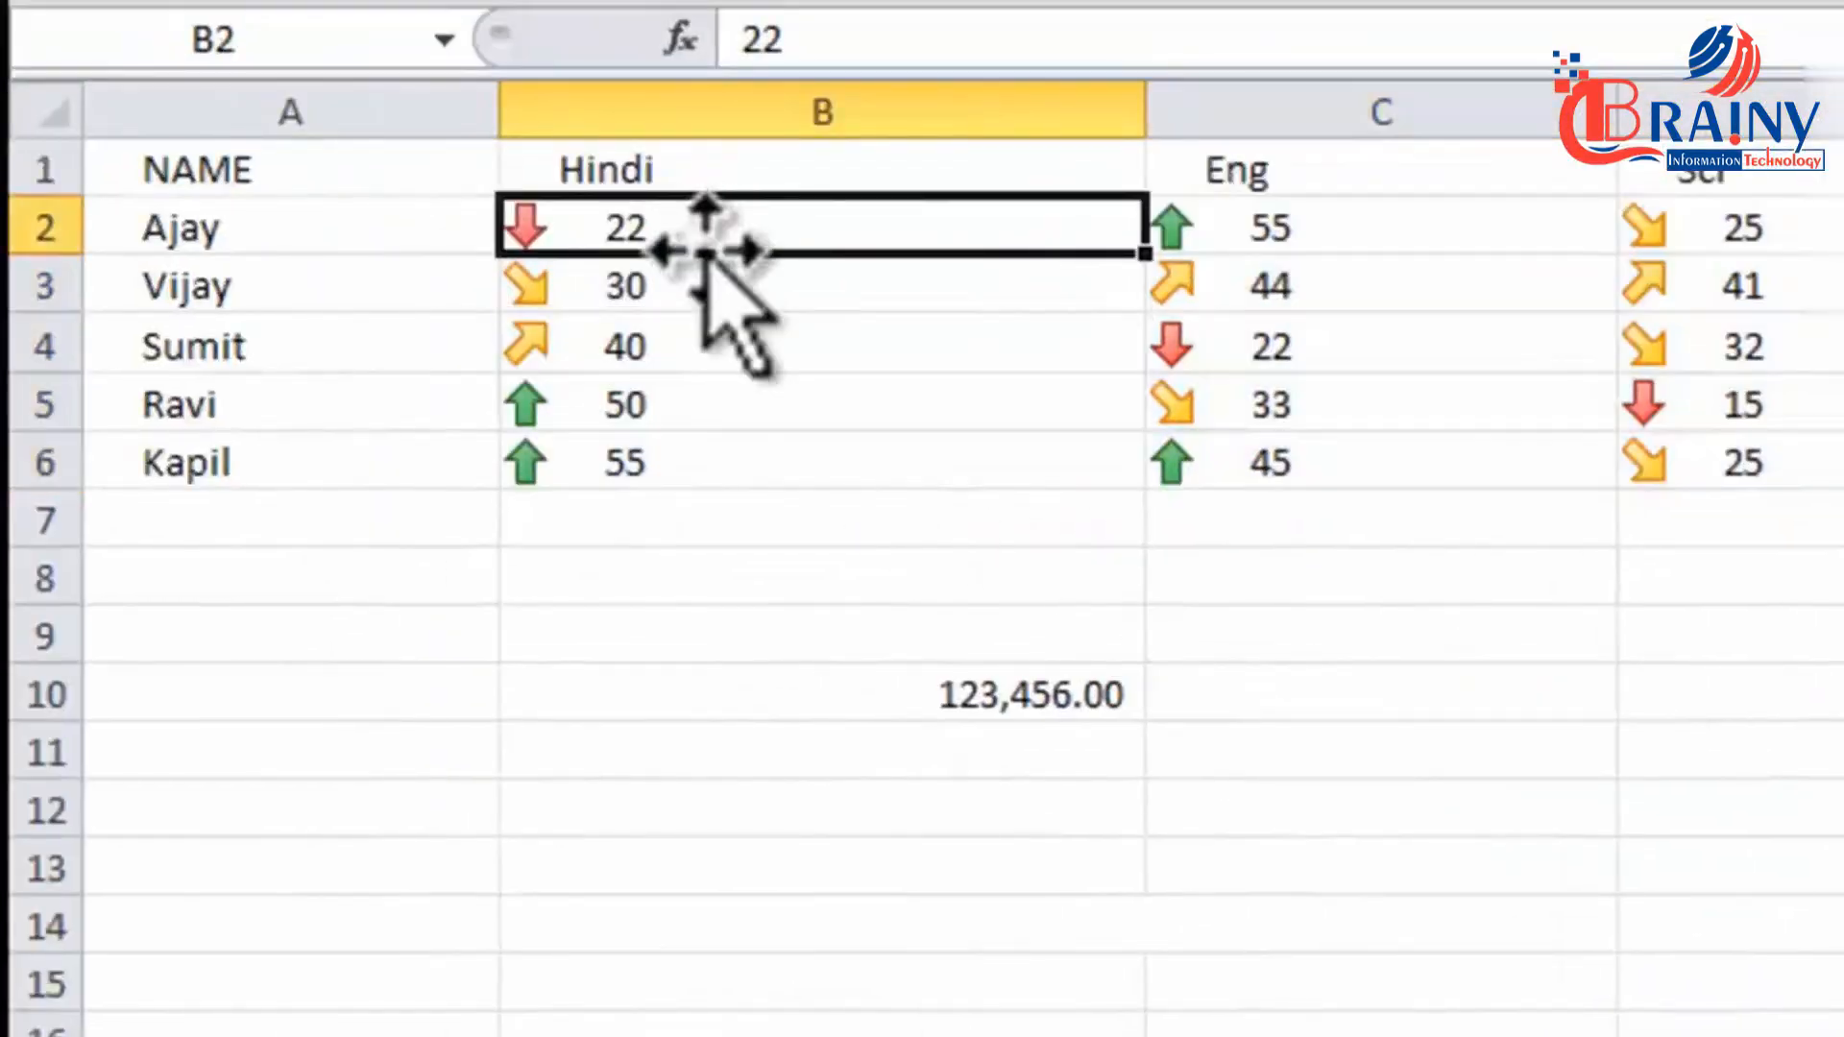
pyautogui.click(684, 288)
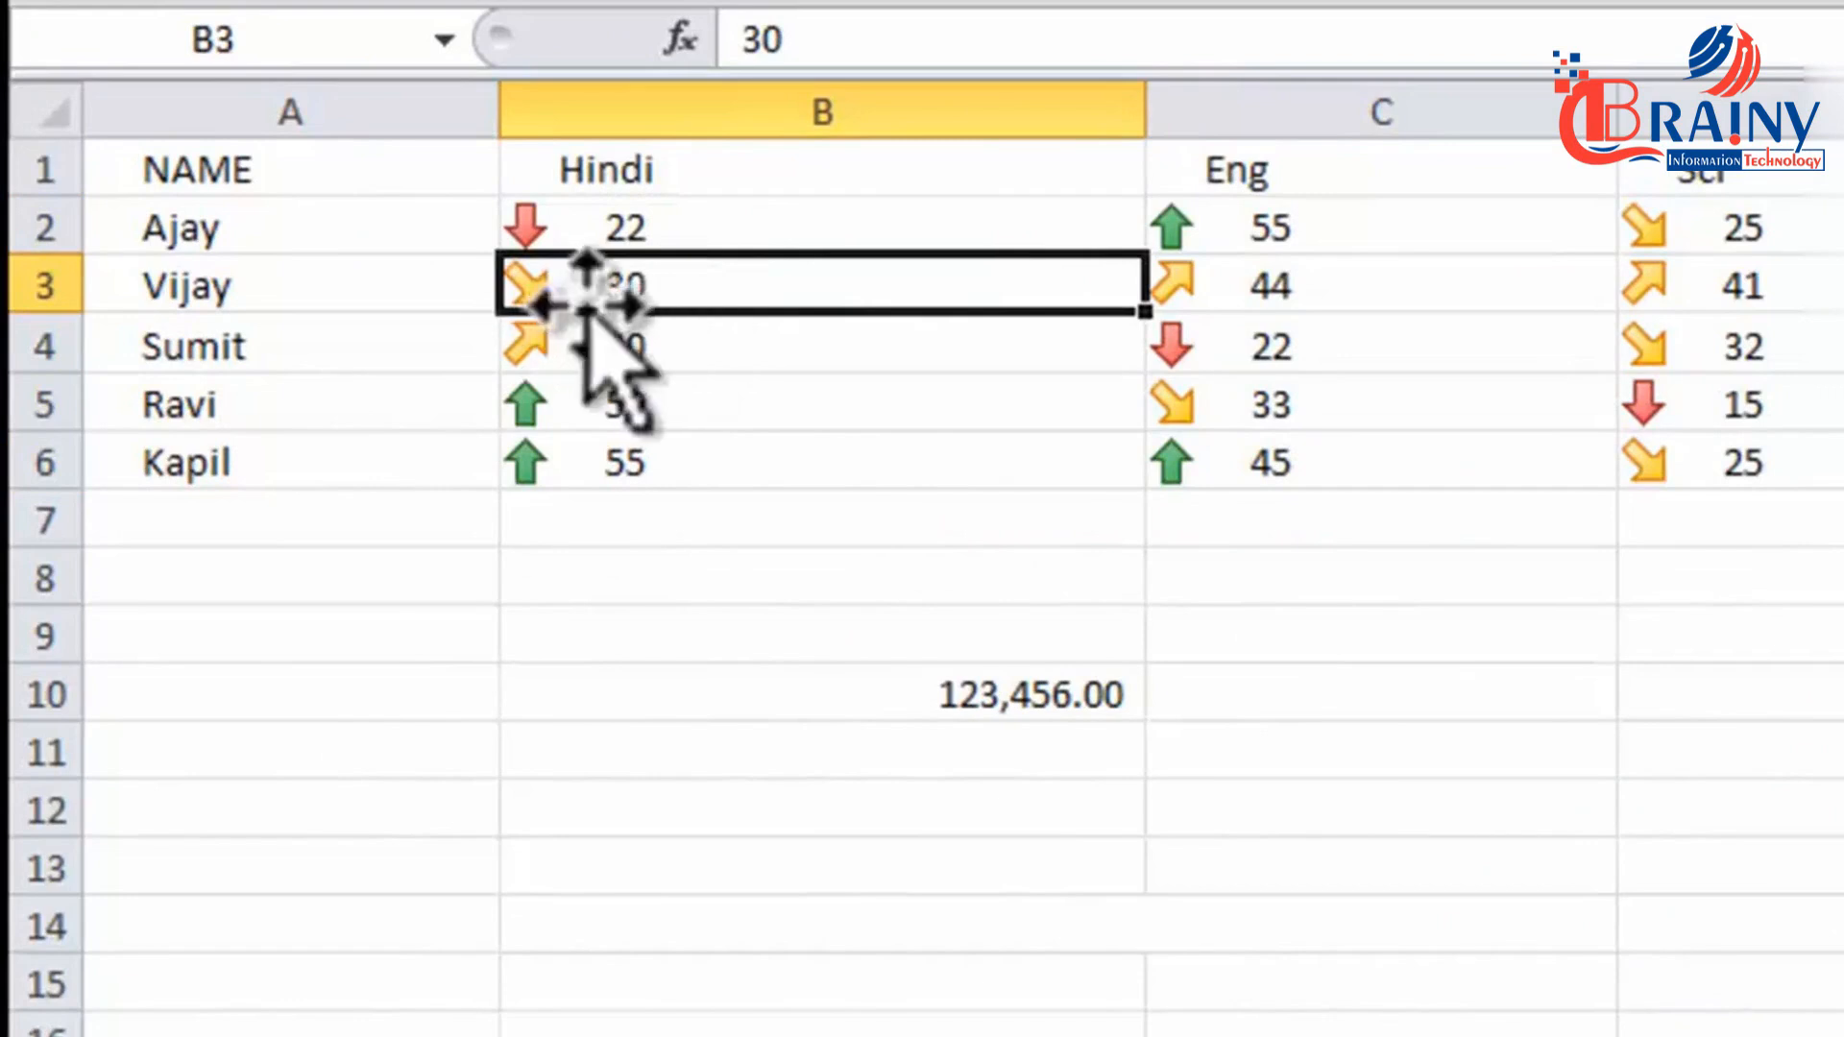
pyautogui.click(625, 459)
pyautogui.moveTo(629, 444)
pyautogui.mouseDown()
pyautogui.moveTo(617, 423)
pyautogui.moveTo(617, 465)
pyautogui.mouseUp()
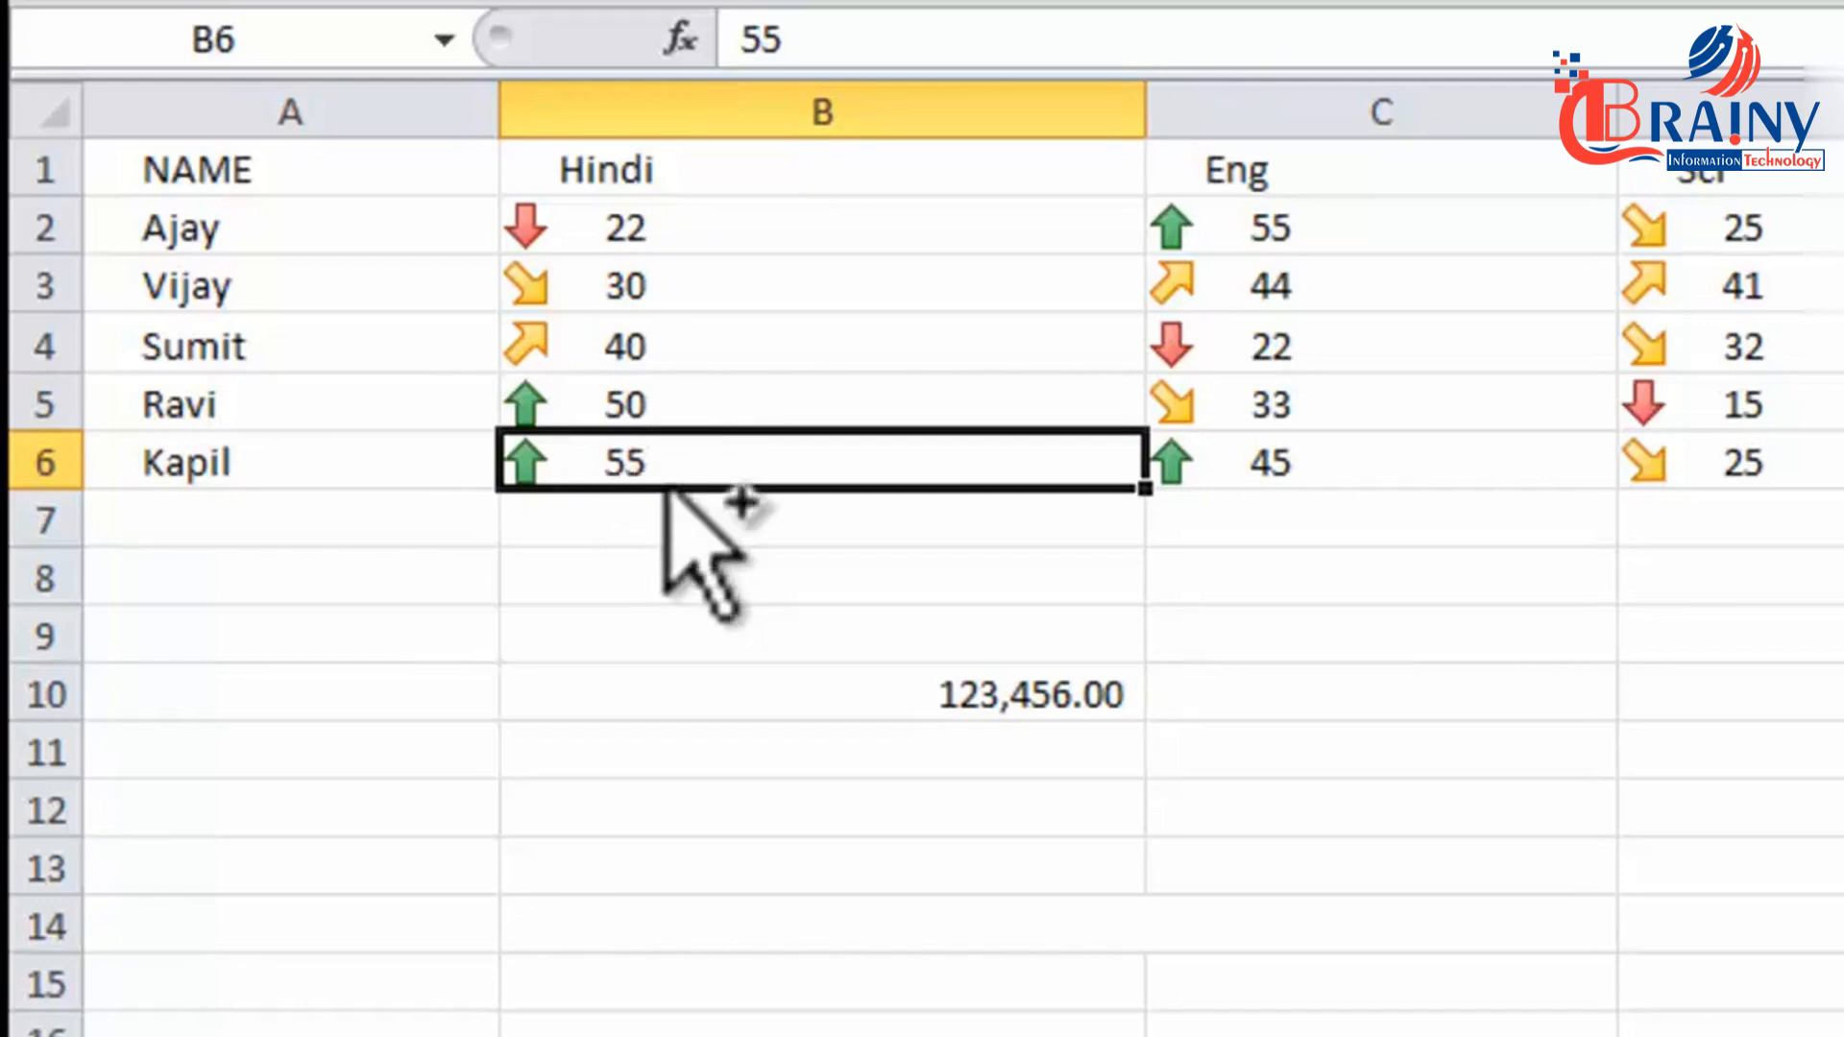
# Undo the icon set on the marks and check which format styles a new formatting rule offers, without creating one.
pyautogui.hotkey('ctrl', 'z')
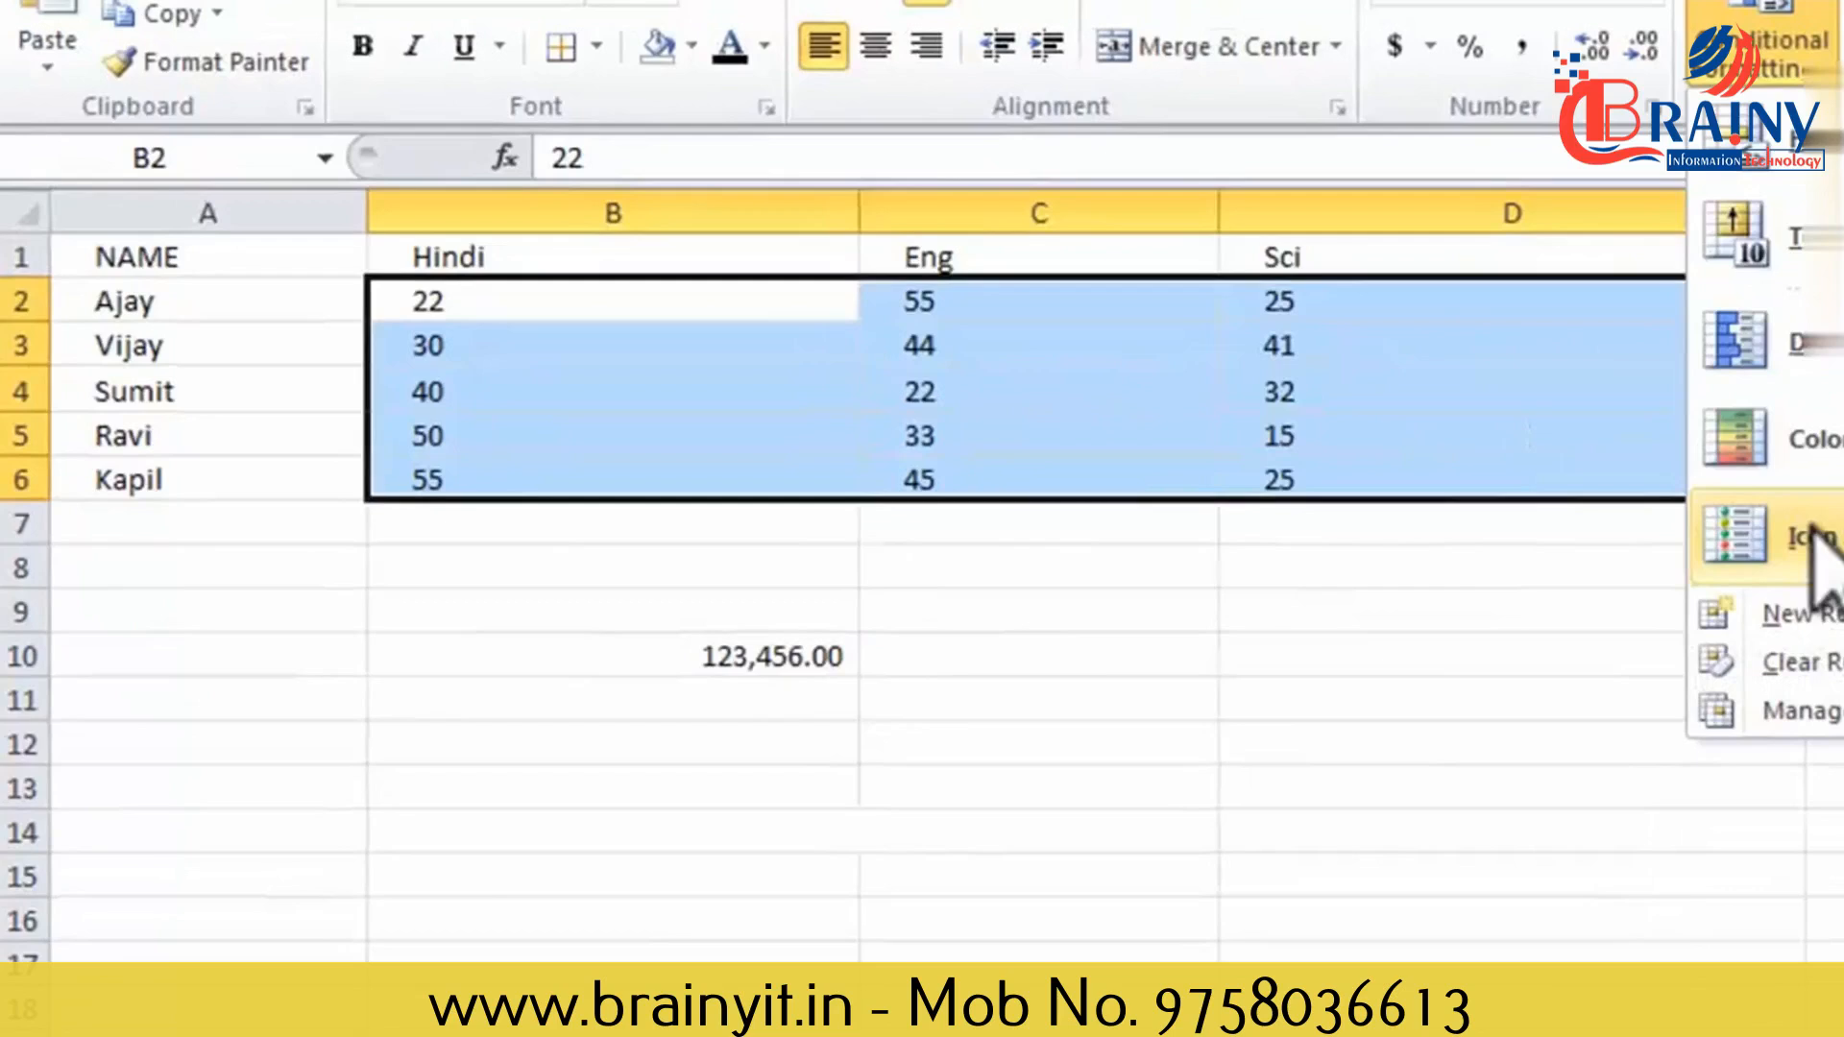
pyautogui.click(1807, 613)
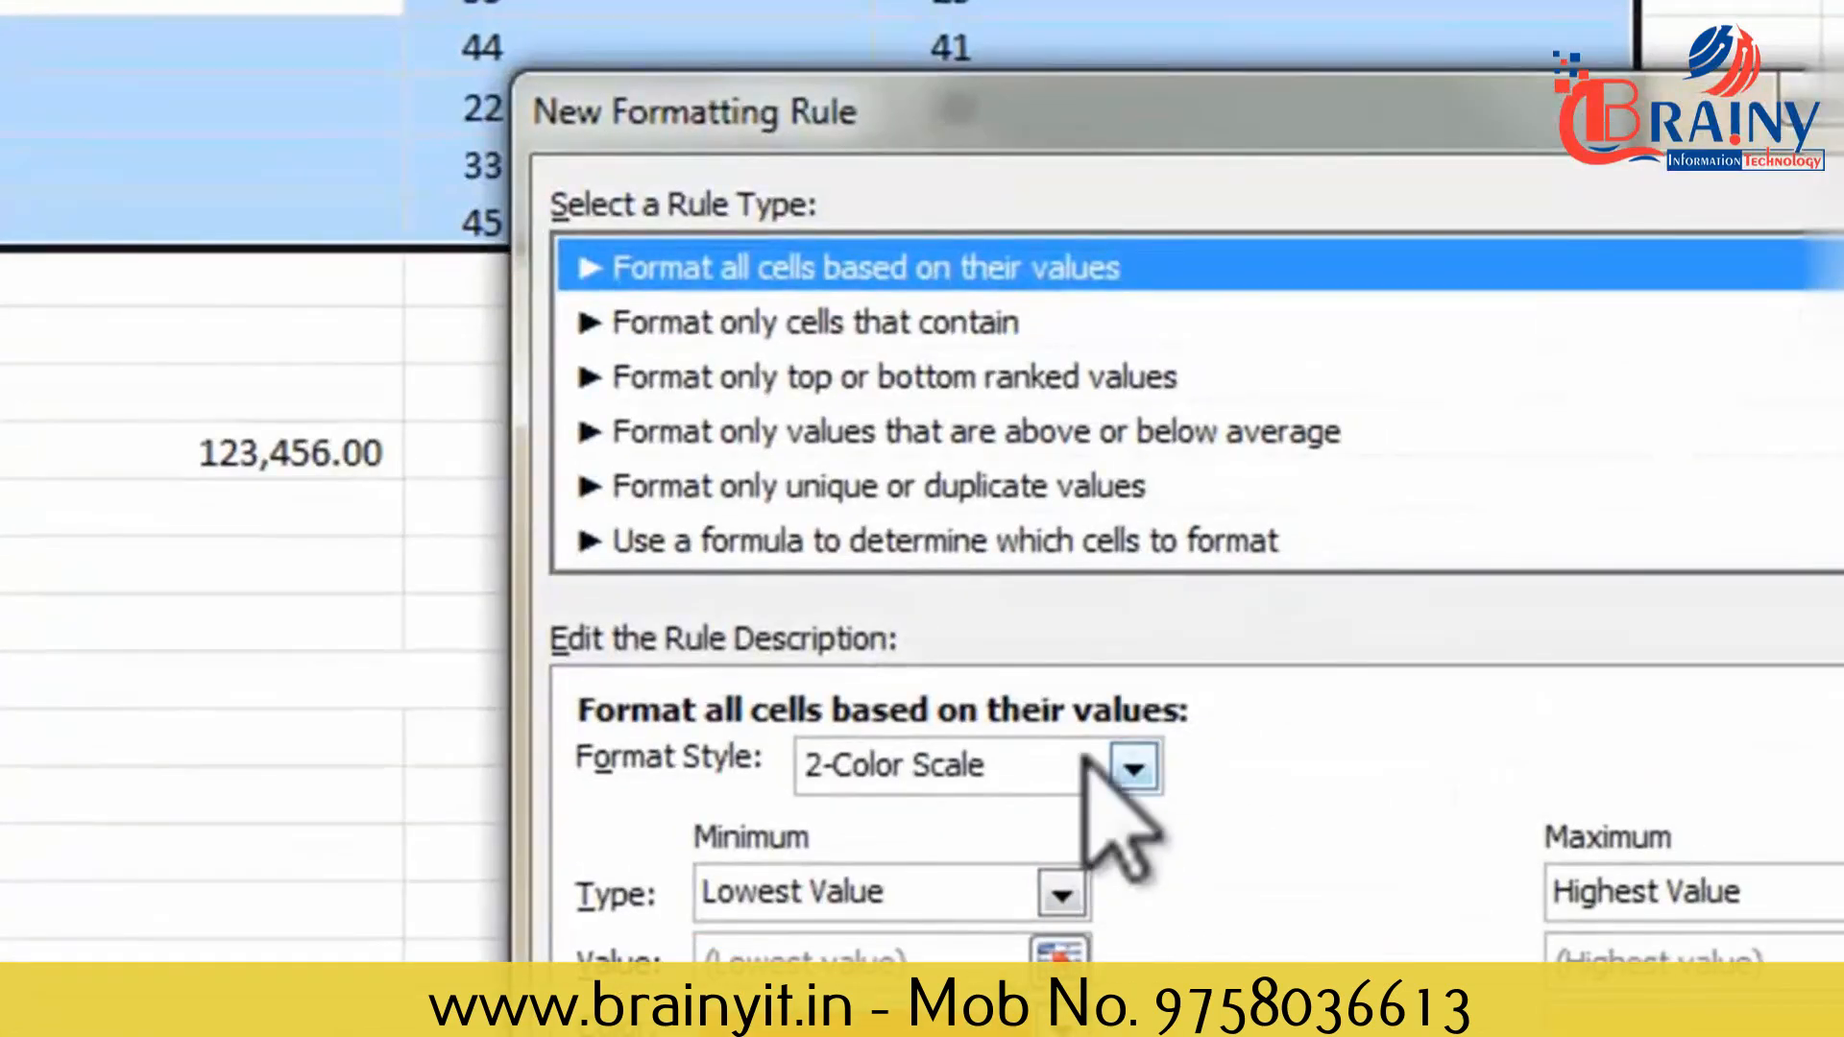
pyautogui.click(1133, 769)
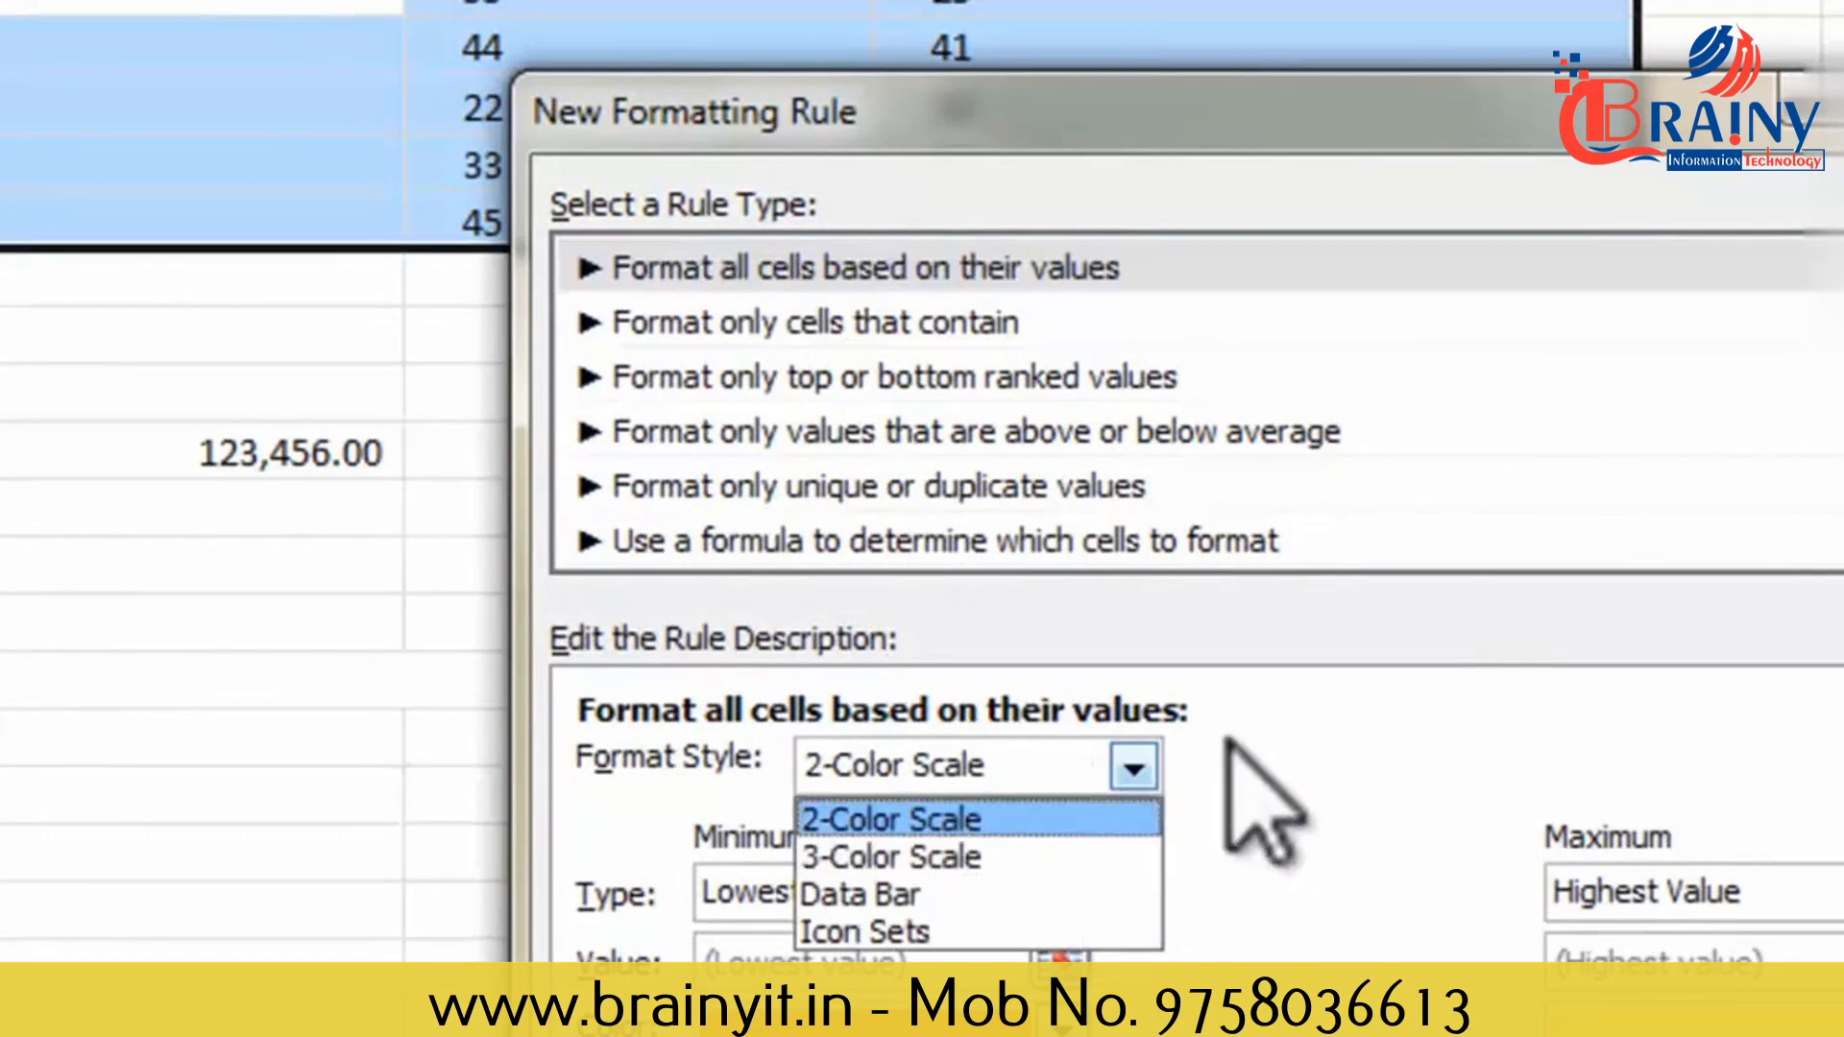
pyautogui.click(1111, 774)
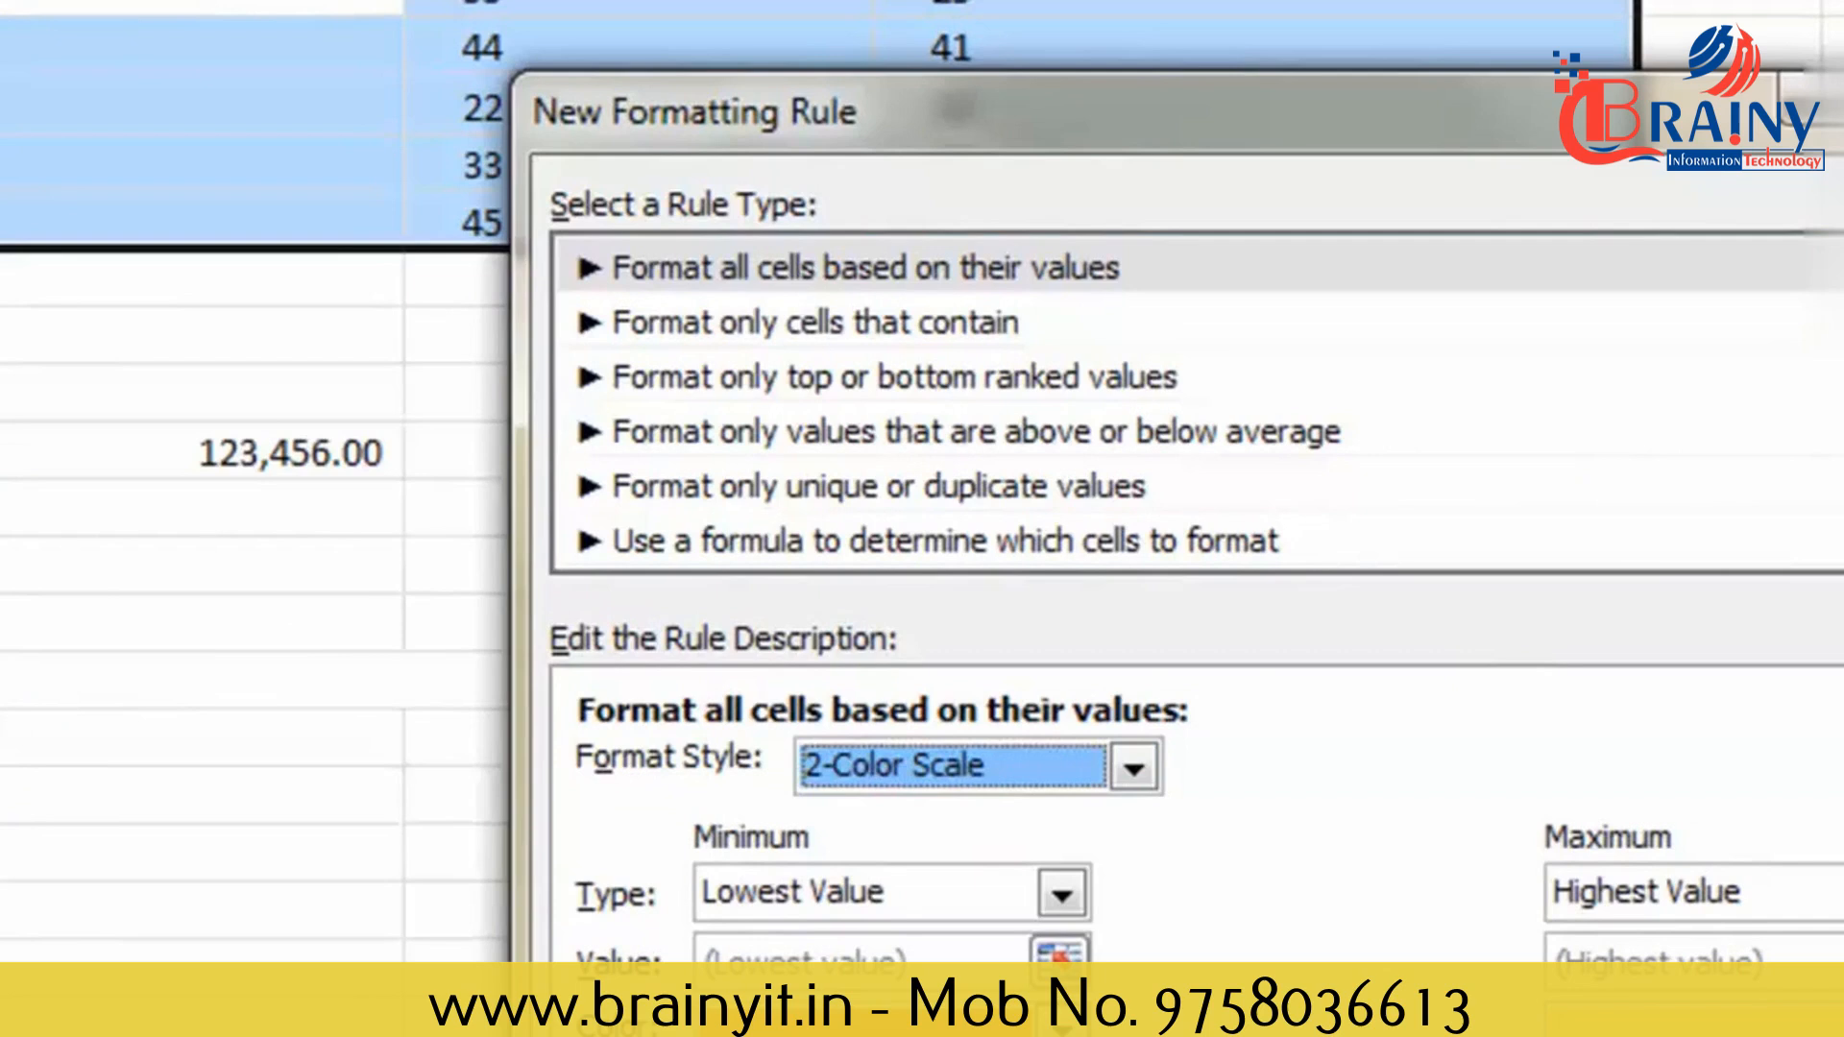
pyautogui.press('Escape')
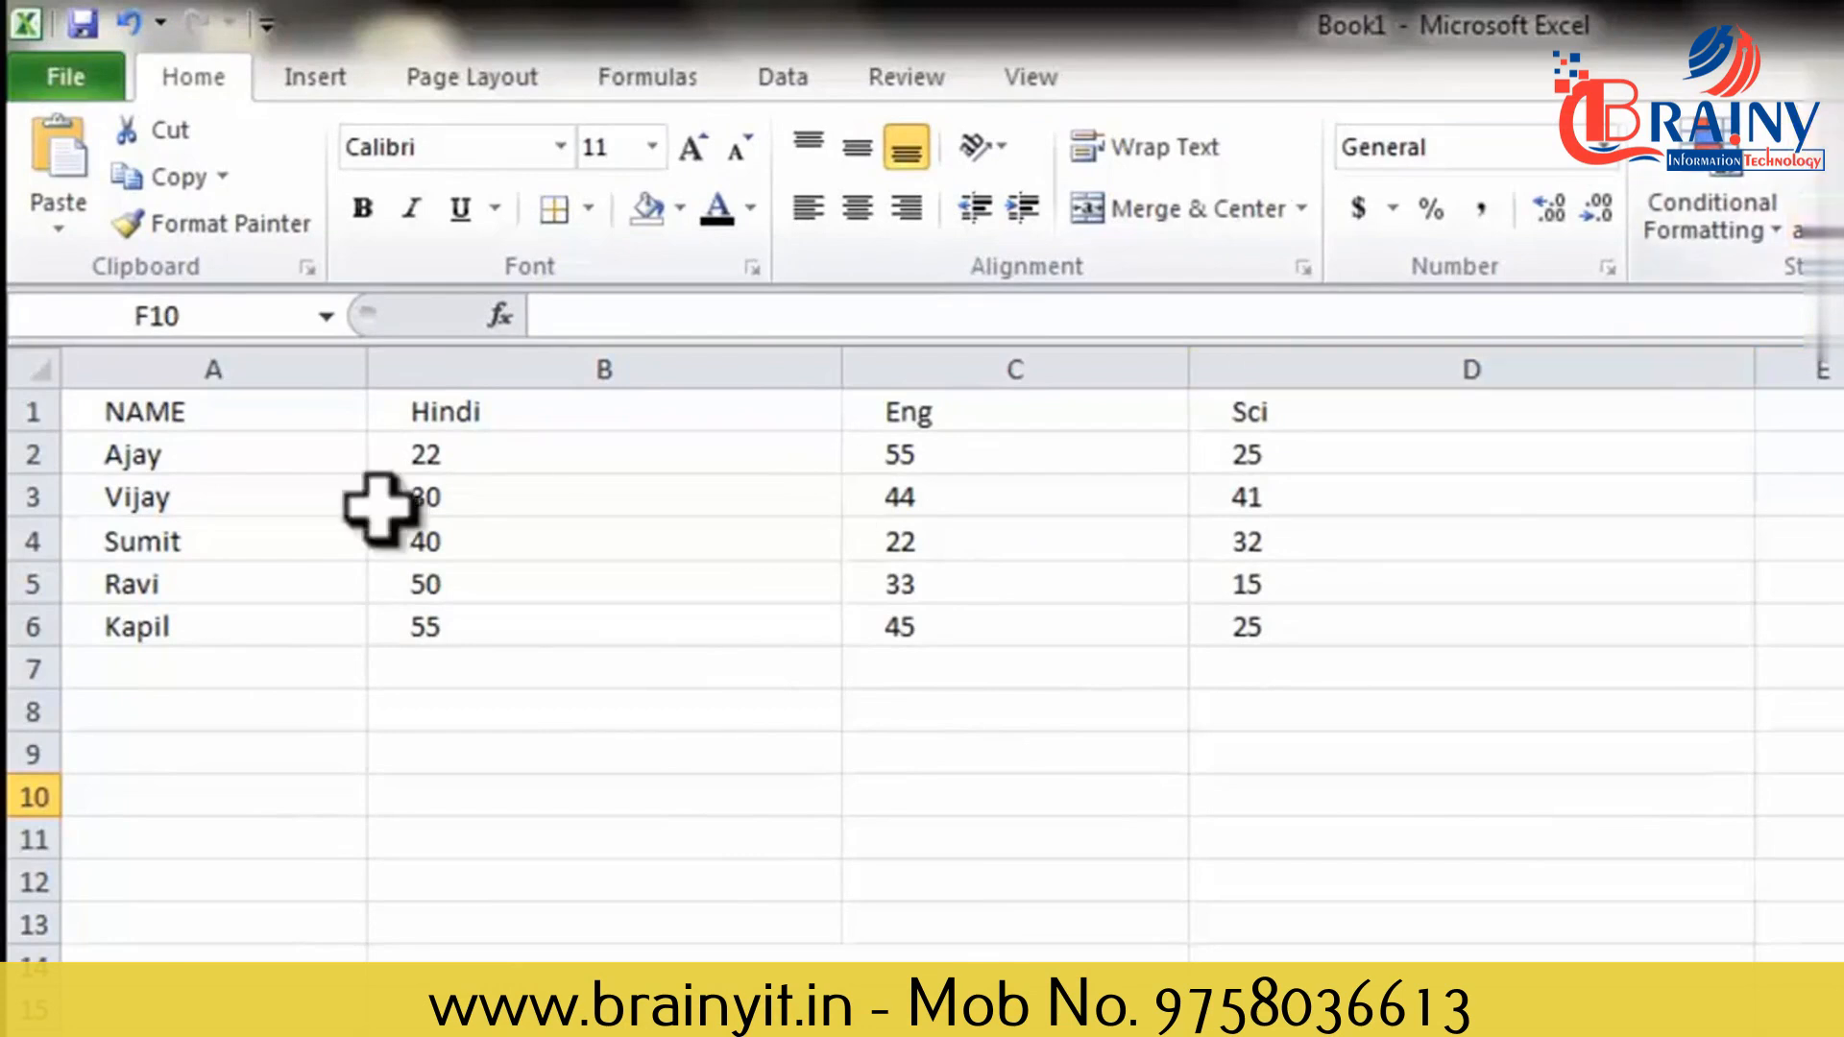
# Format the marks data in A1:D6 as a table with the green banded style from the Medium group.
pyautogui.moveTo(252, 415); pyautogui.dragTo(586, 624)
pyautogui.moveTo(1085, 634); pyautogui.dragTo(1287, 630)
pyautogui.click(1820, 192)
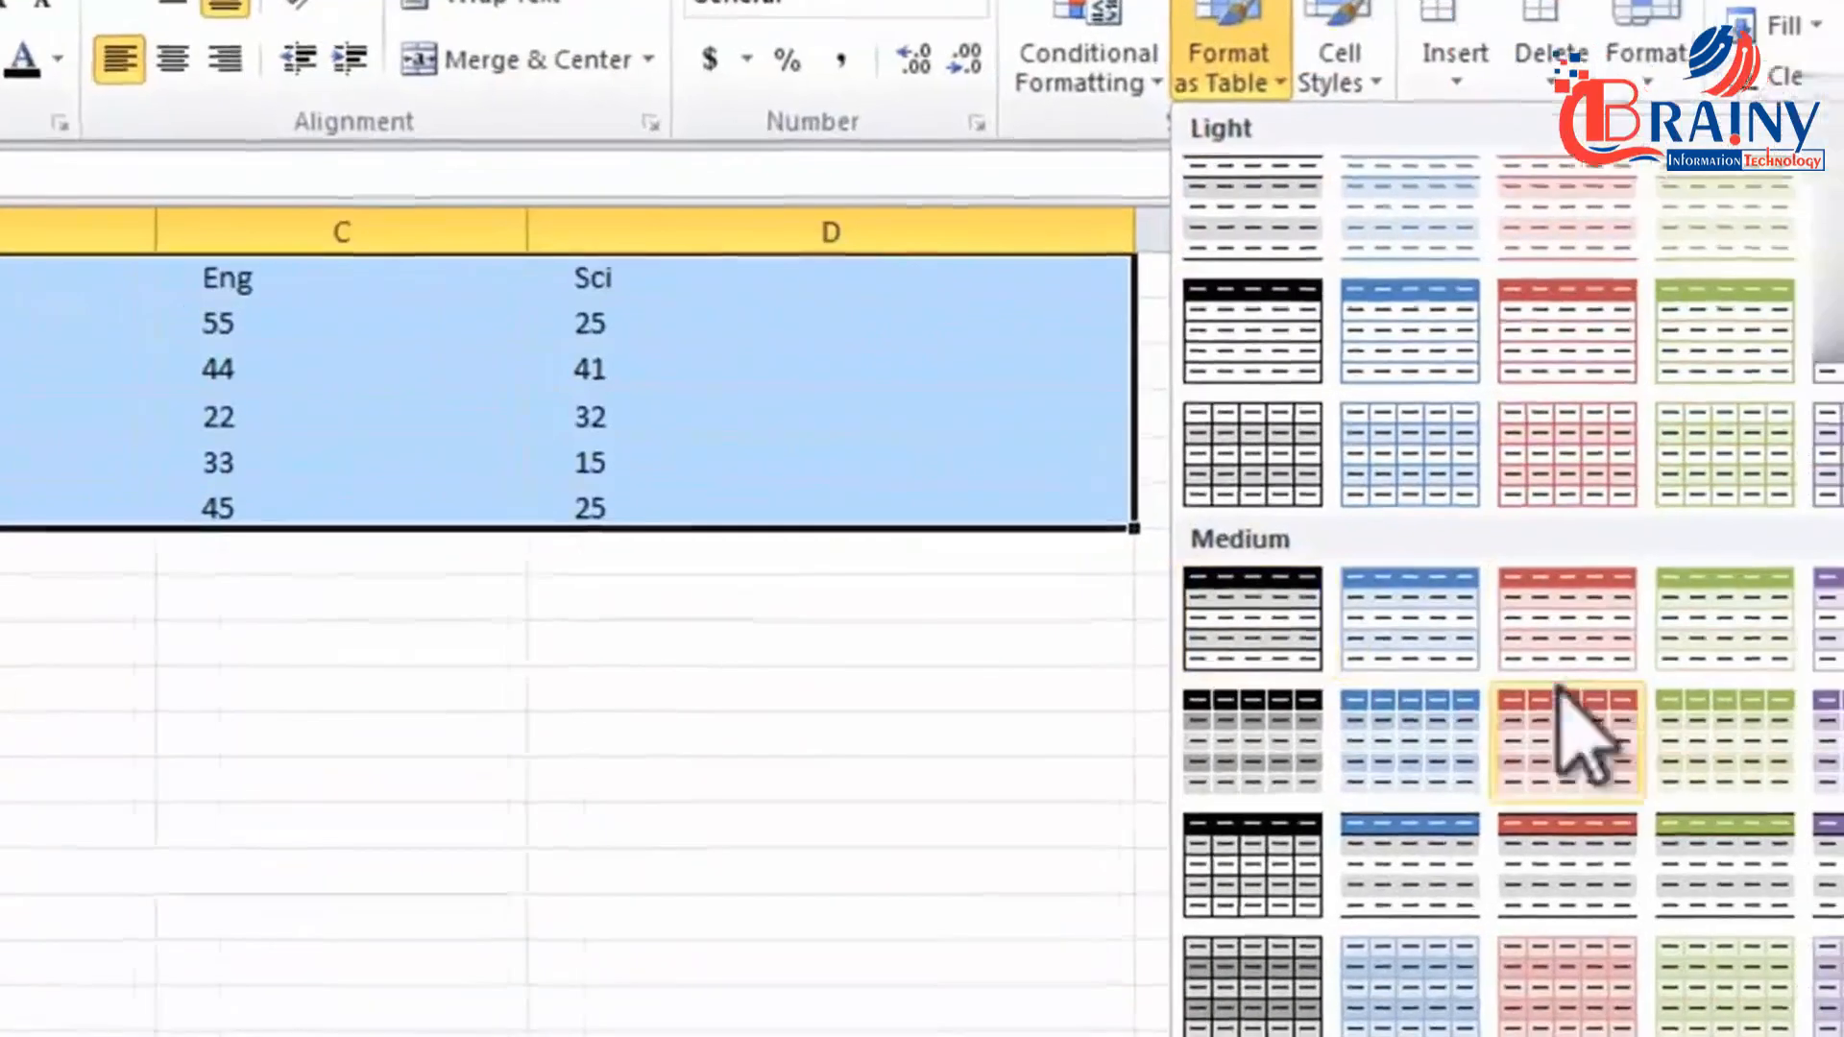
pyautogui.click(1716, 749)
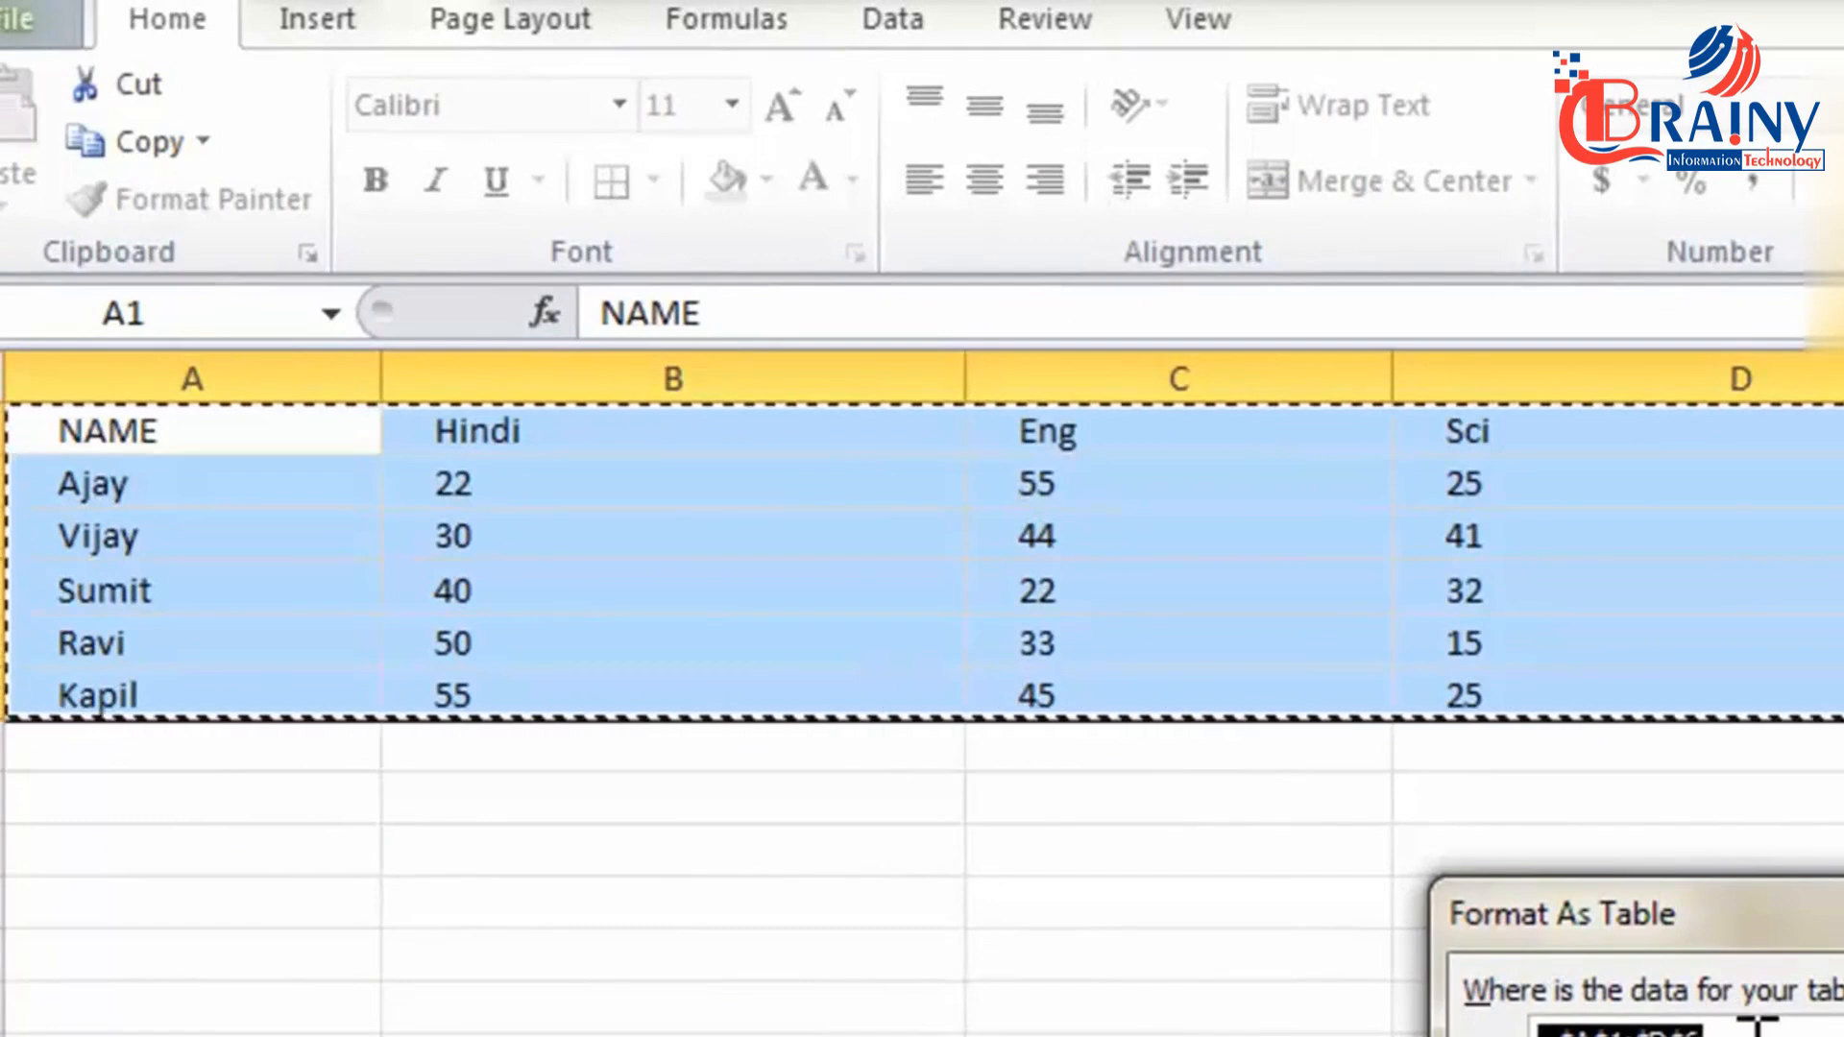
pyautogui.moveTo(1757, 1035); pyautogui.dragTo(1572, 1031)
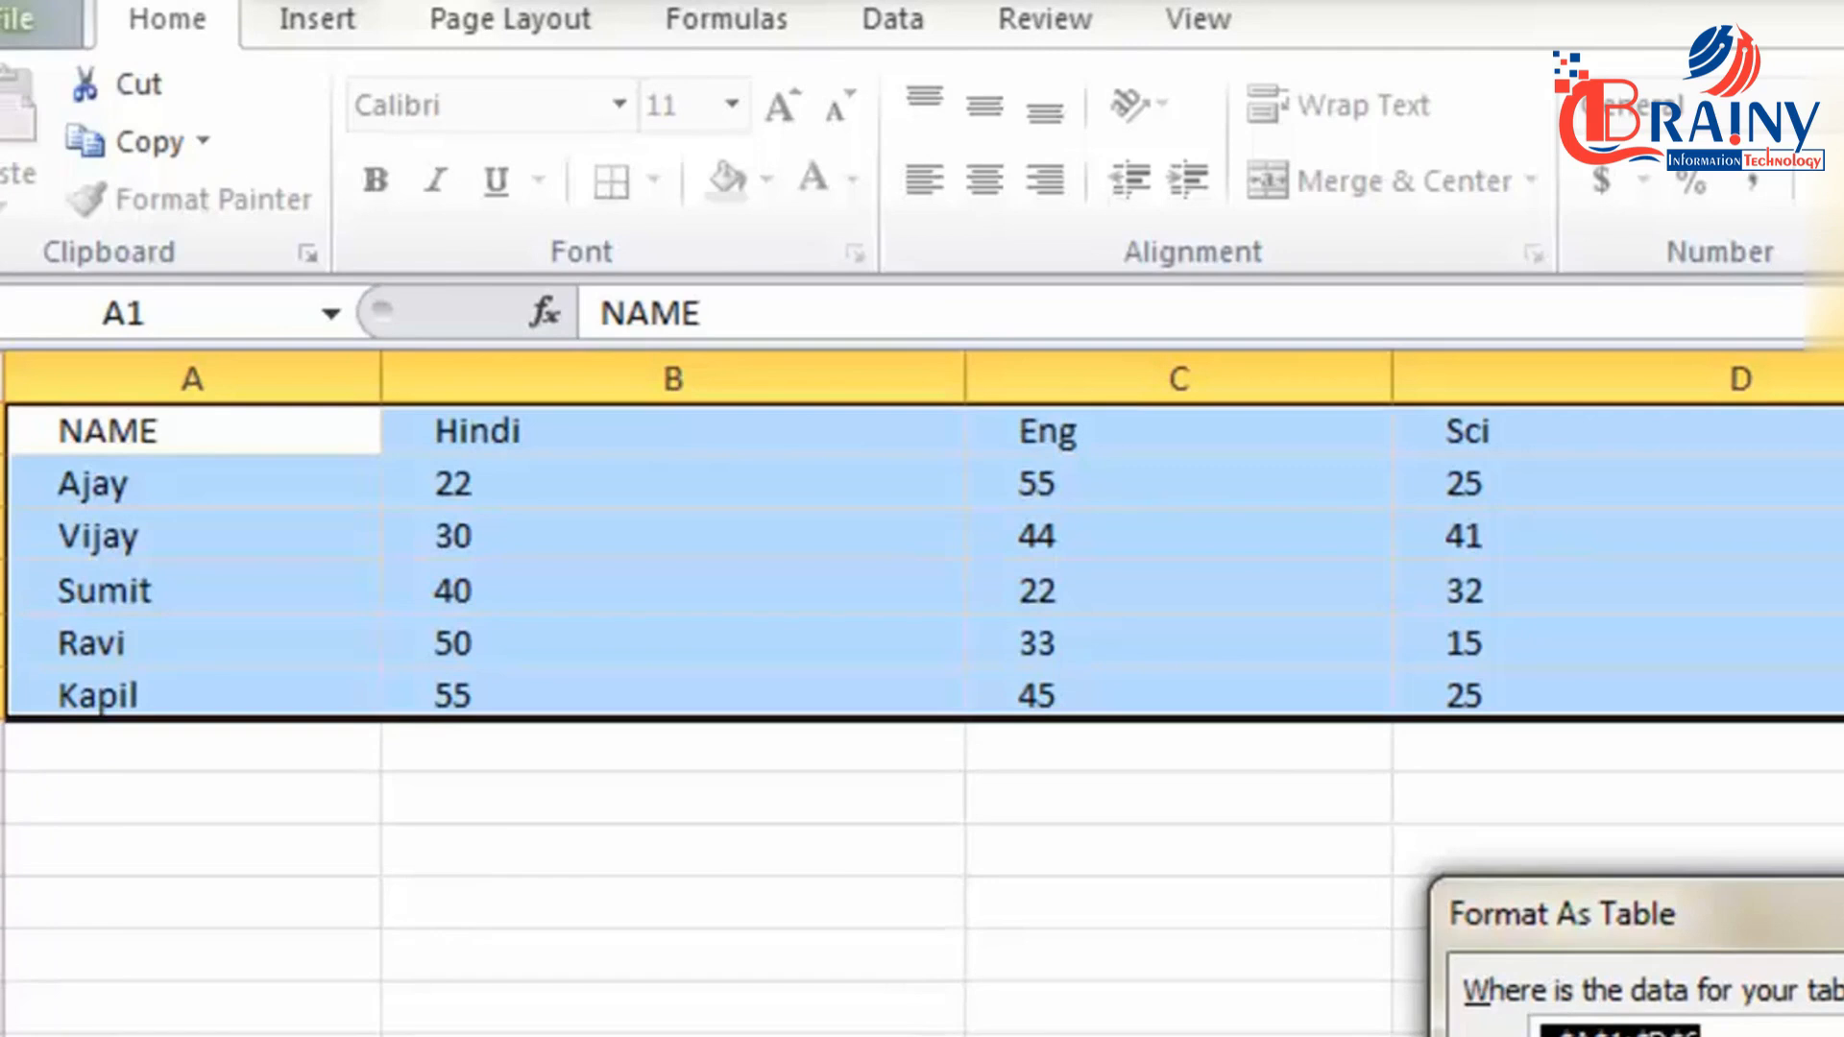
pyautogui.press('Return')
pyautogui.click(898, 1020)
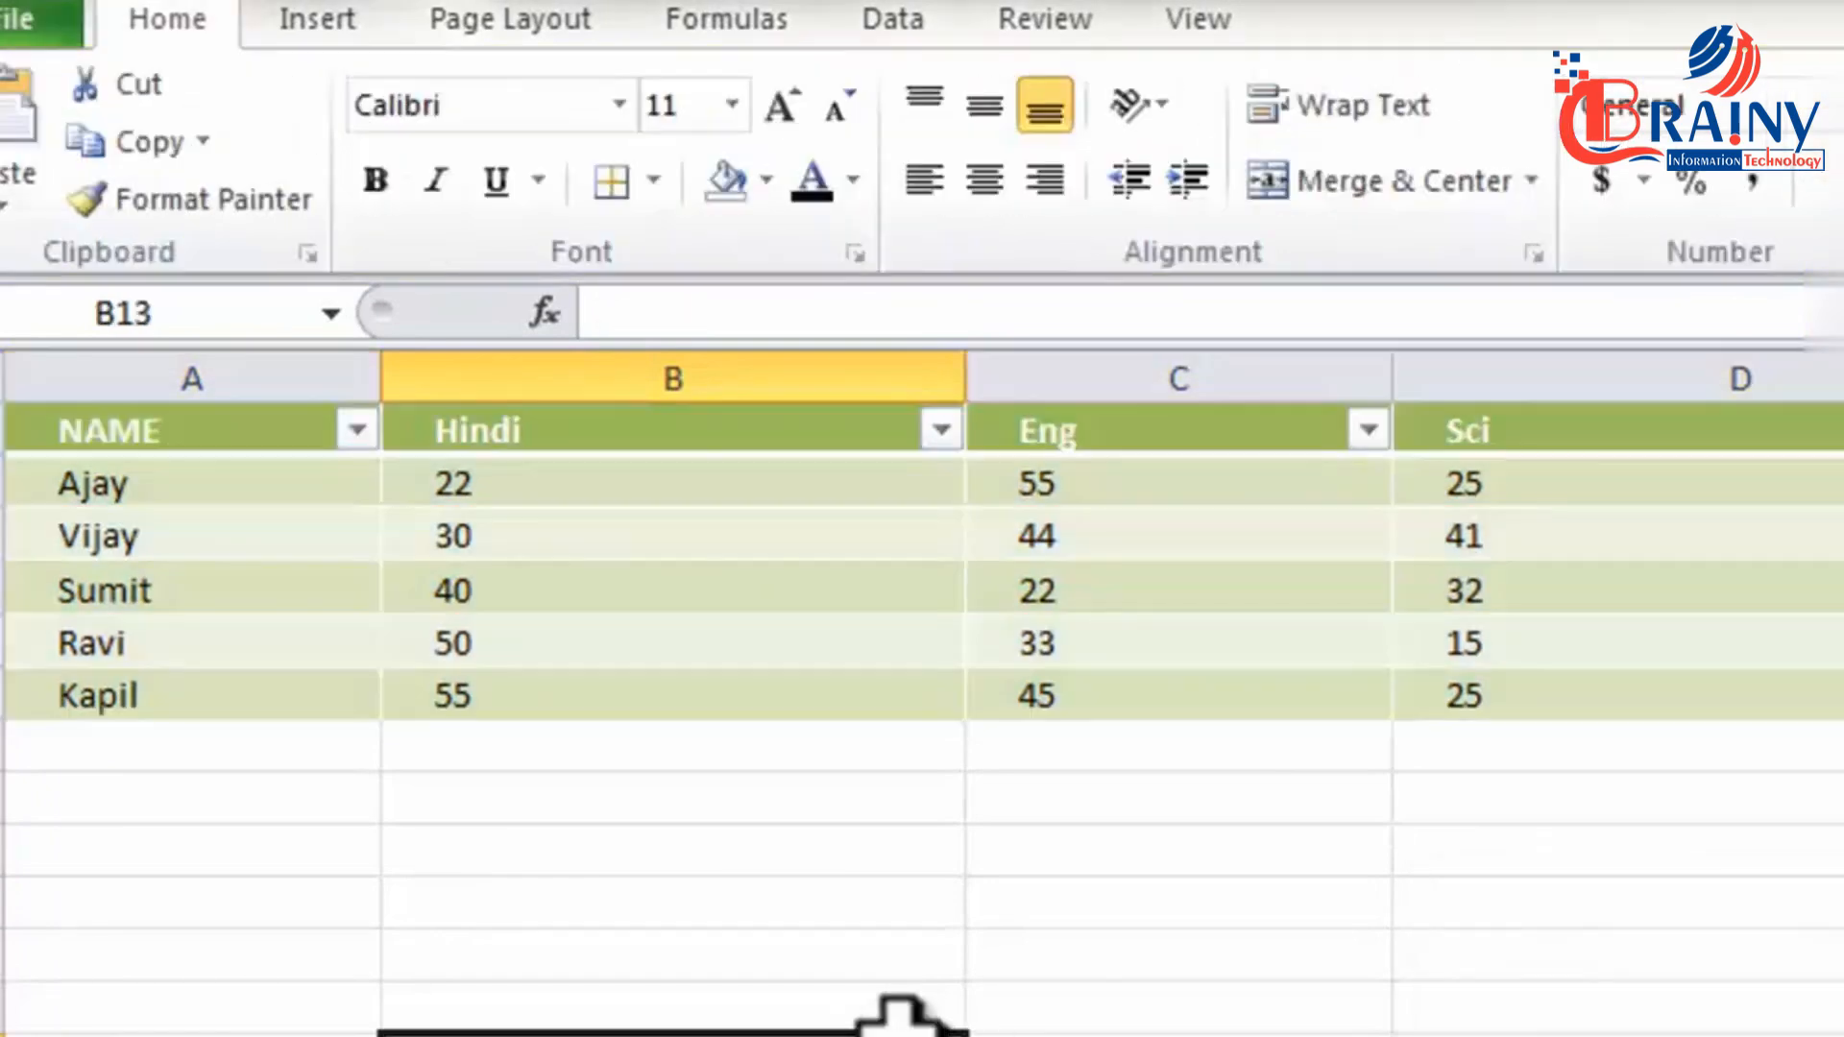
pyautogui.click(205, 490)
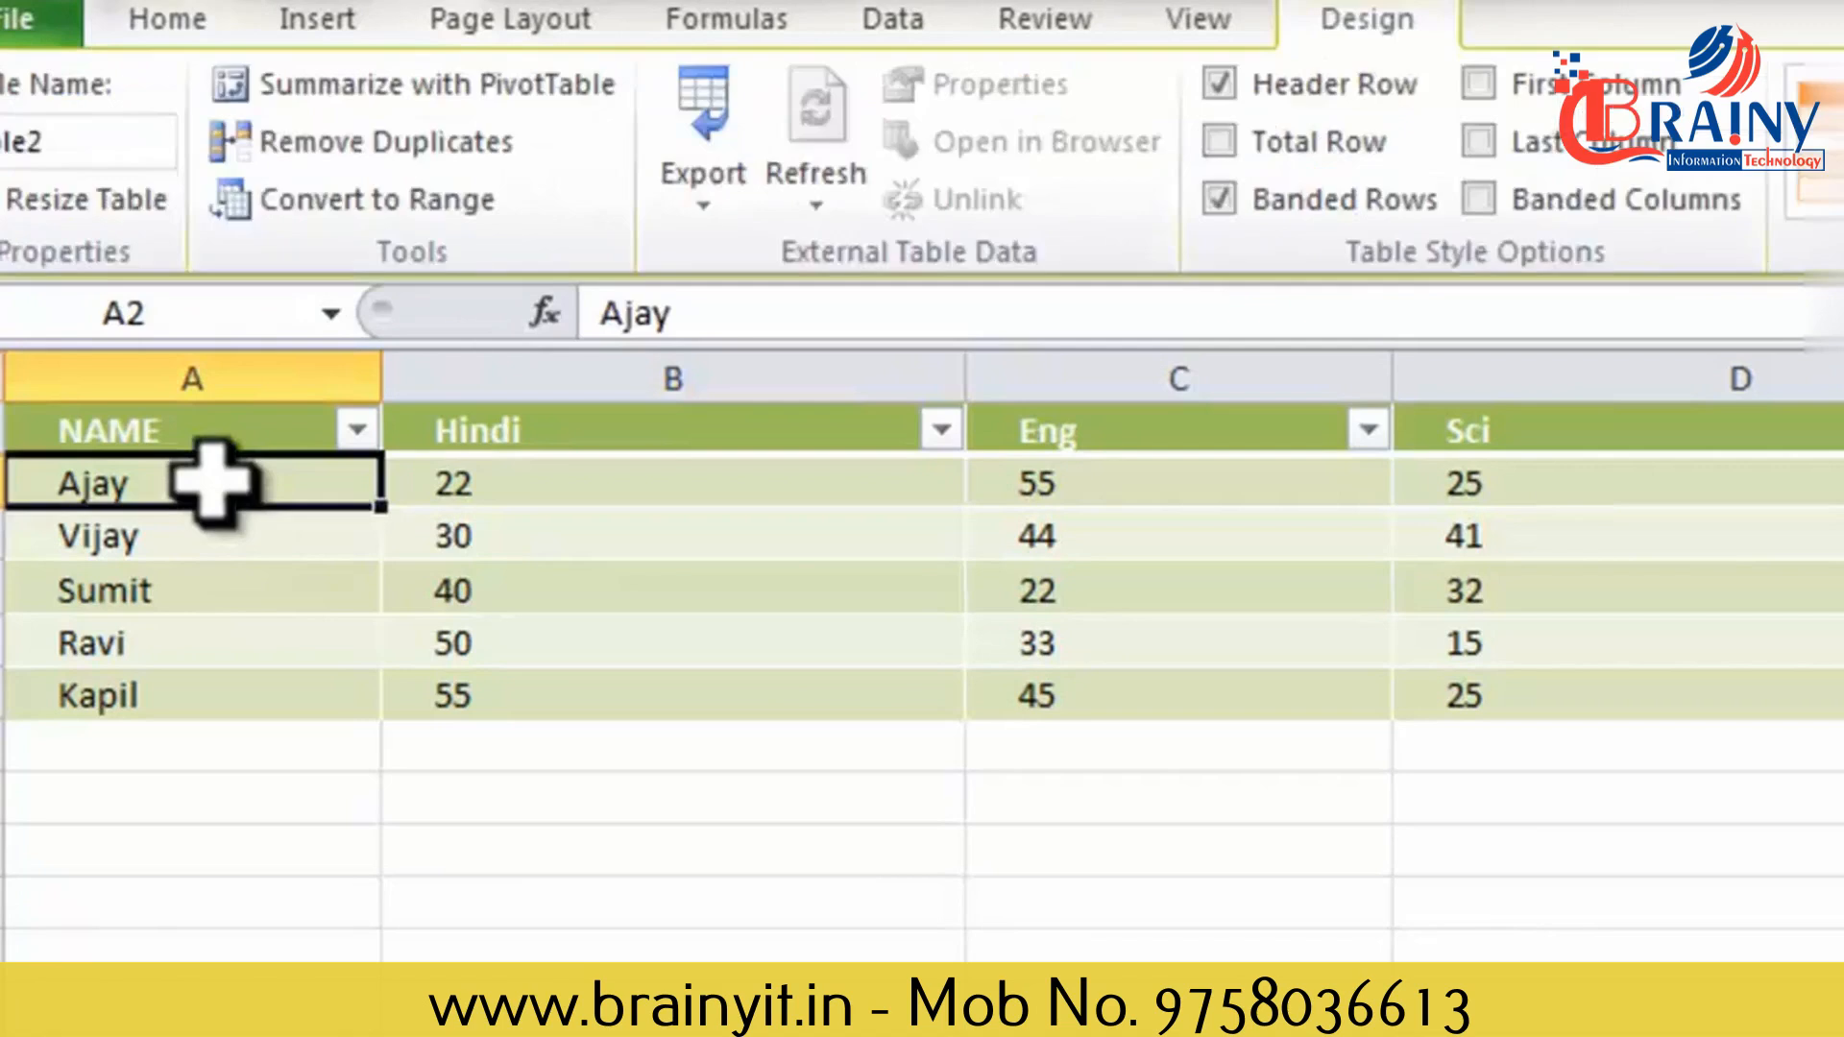
pyautogui.moveTo(205, 432); pyautogui.dragTo(1580, 691)
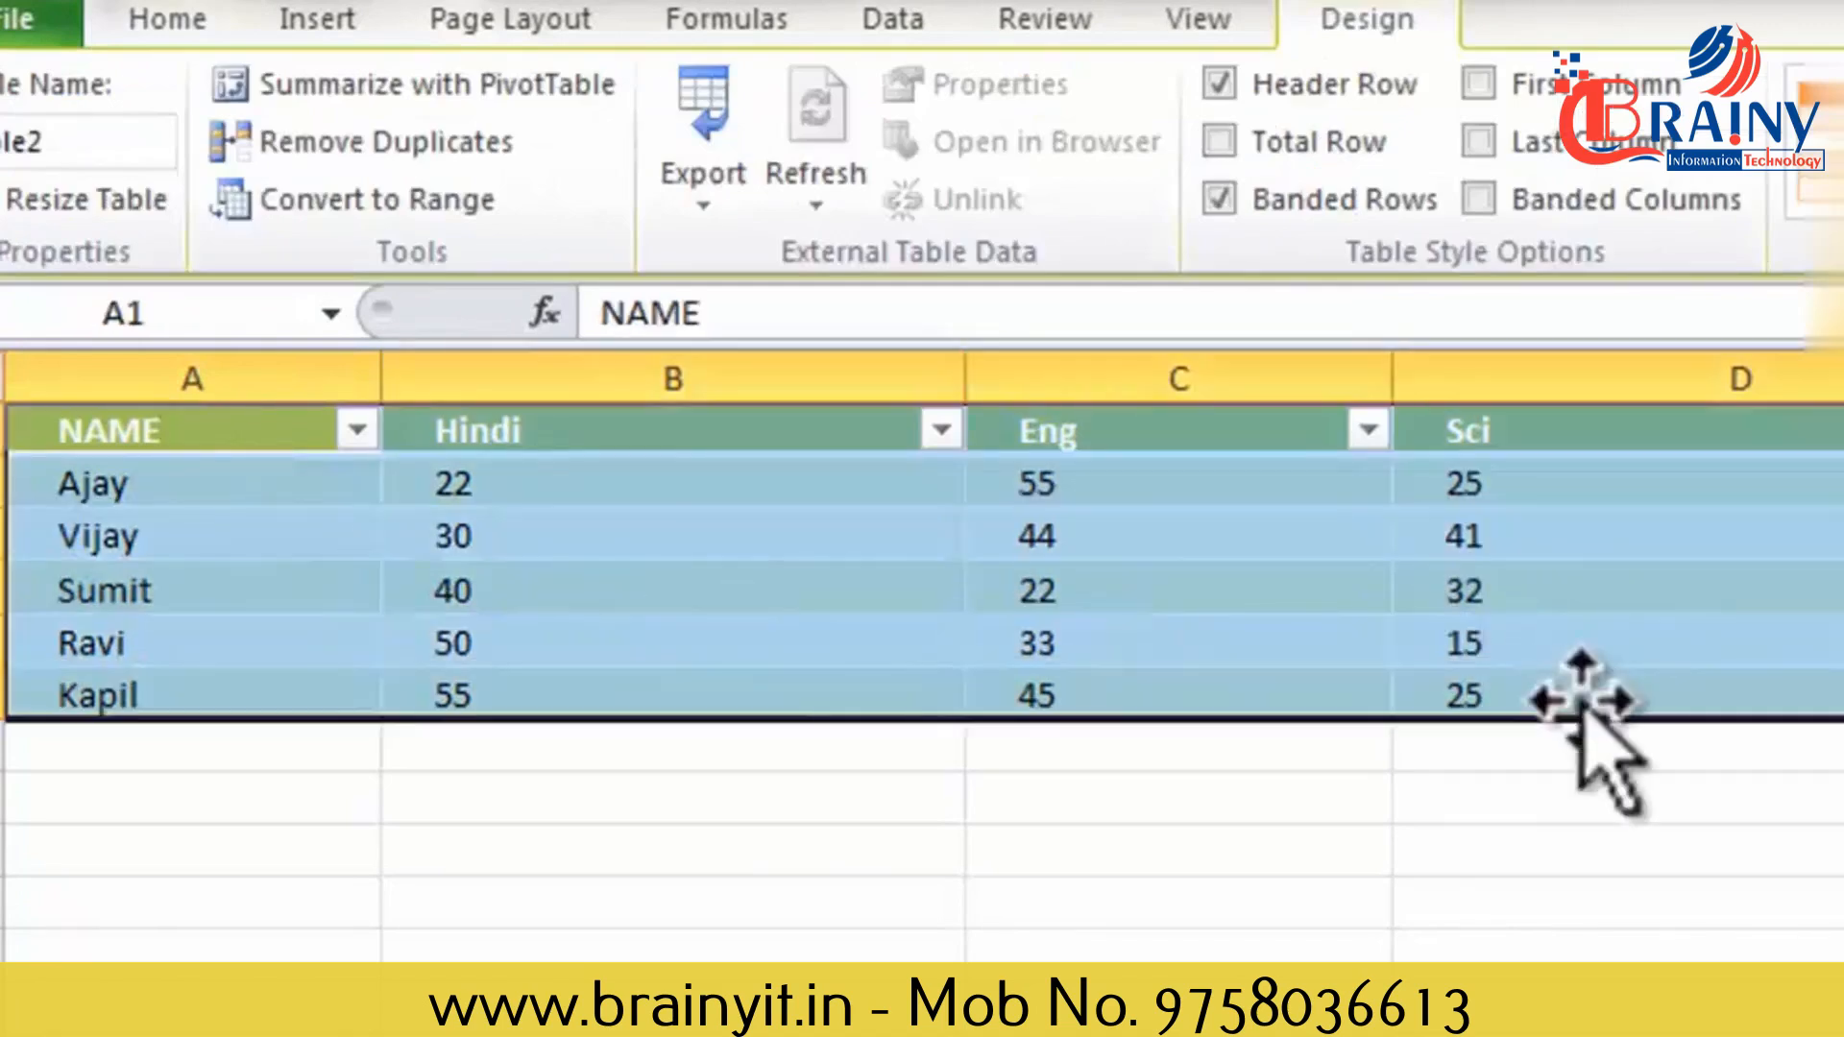
pyautogui.click(970, 639)
pyautogui.click(1424, 950)
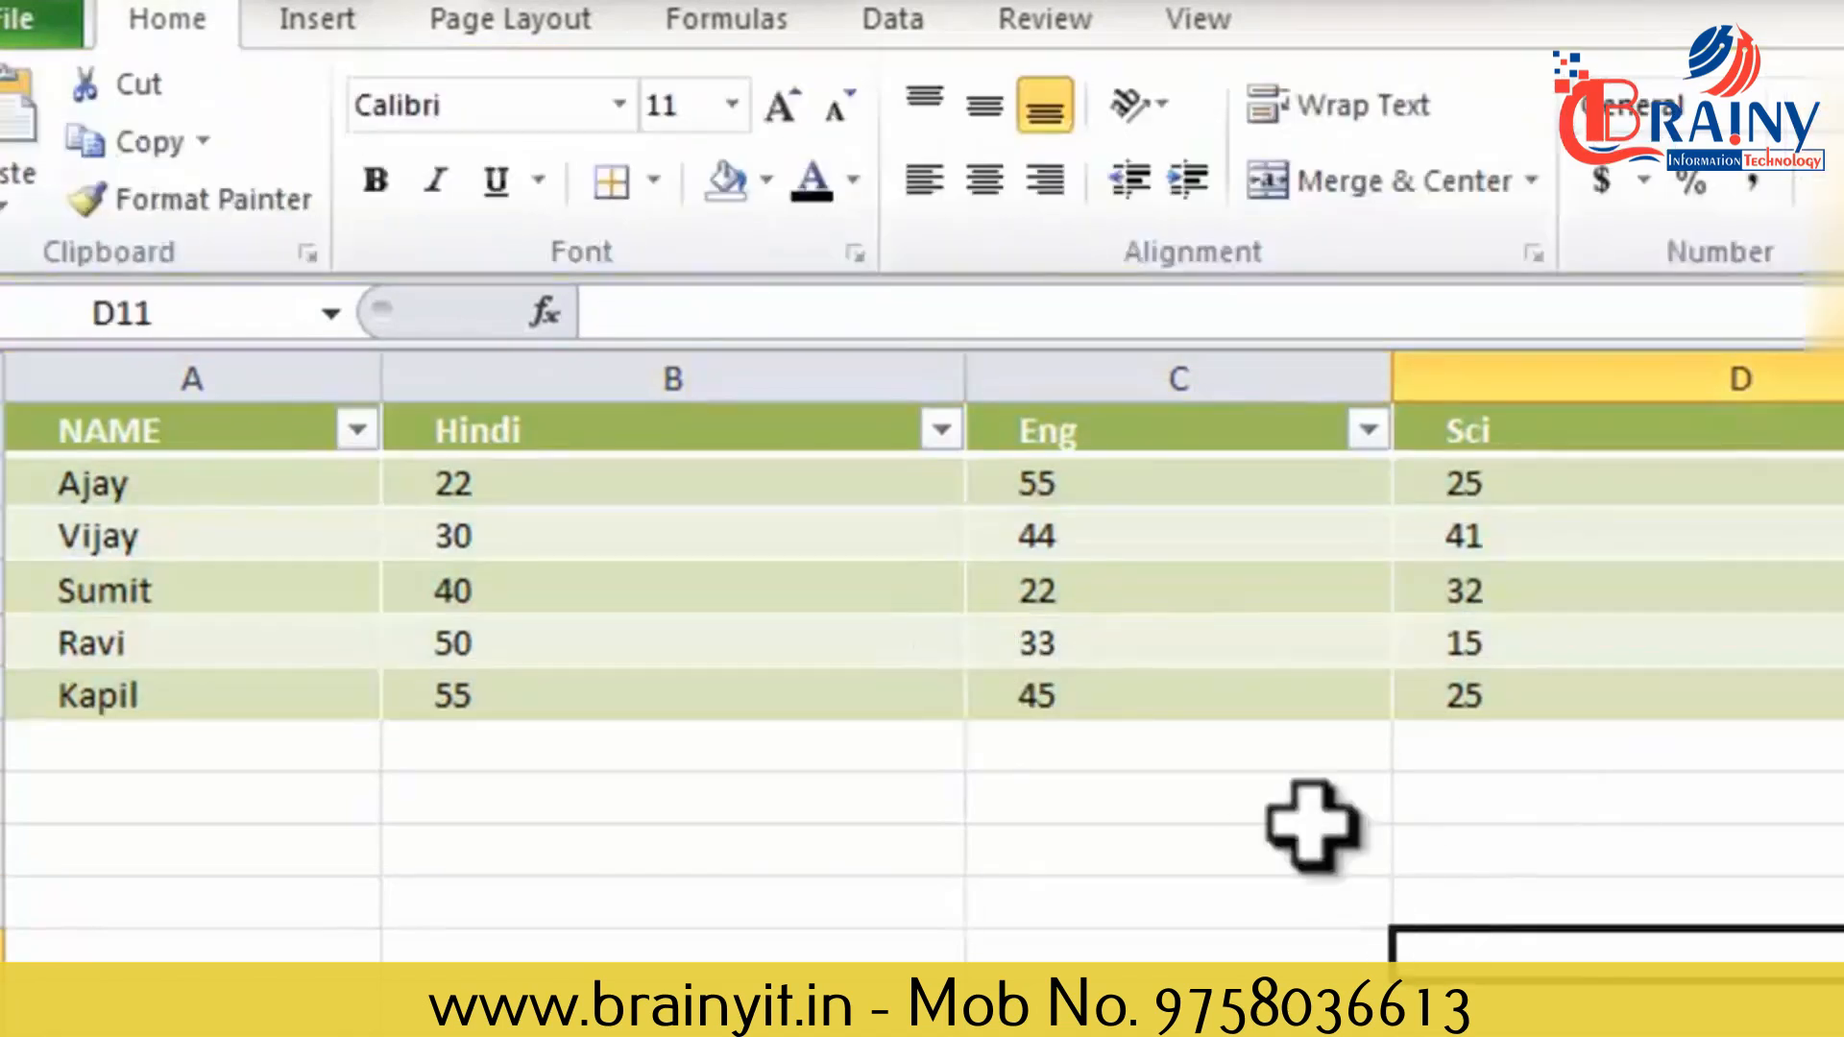
# Filter the NAME column to only the students in rows 3 and 4, and restore all names.
pyautogui.click(356, 430)
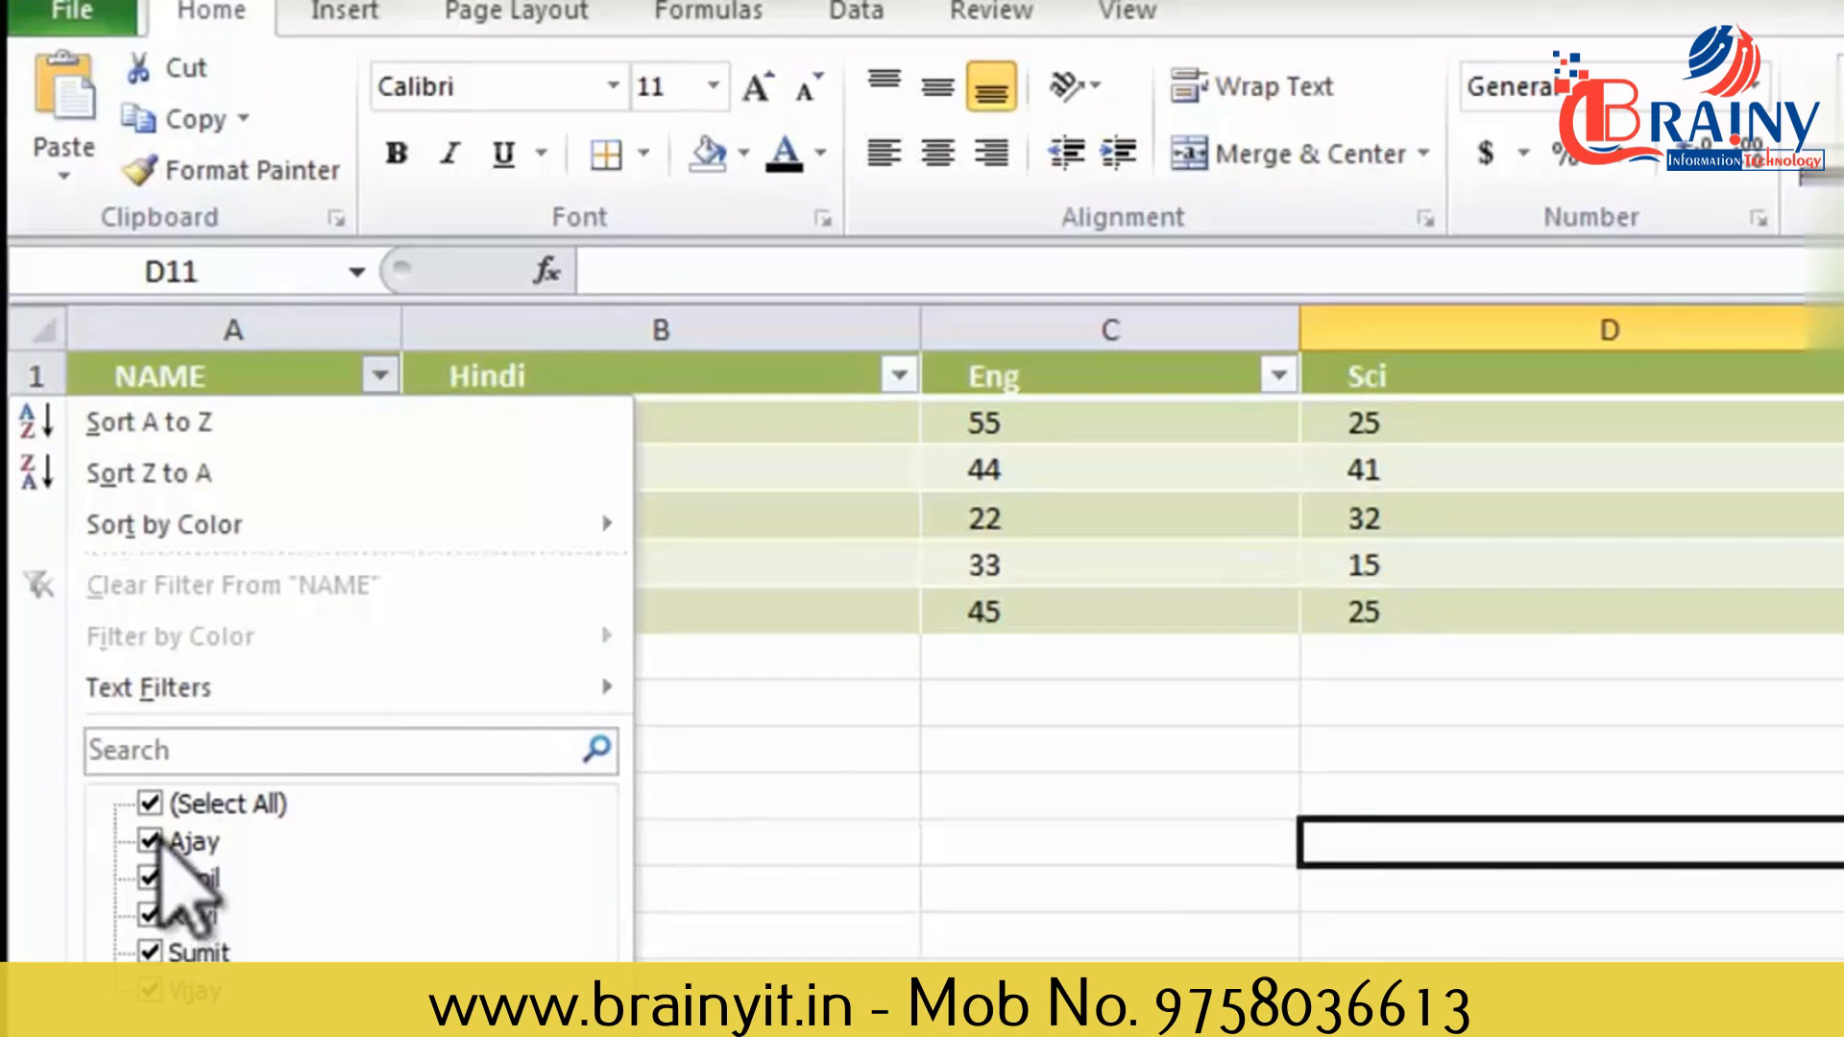
pyautogui.click(159, 882)
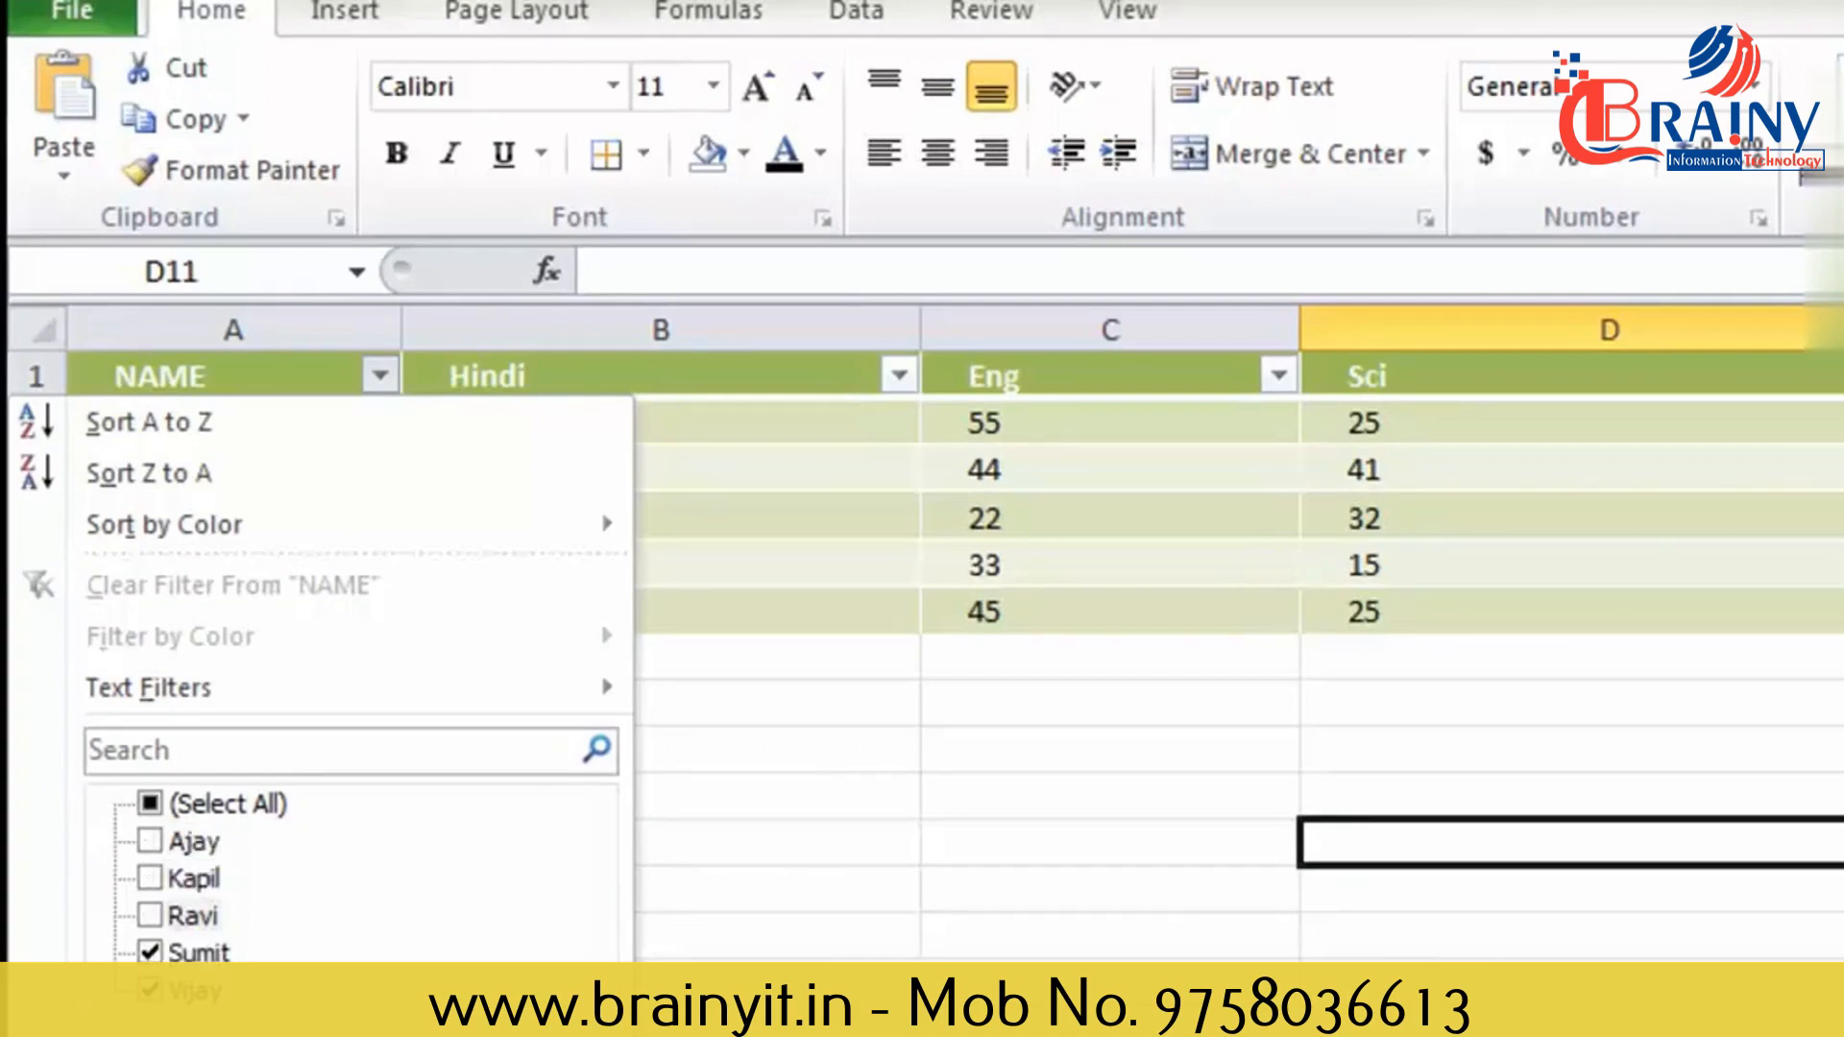
pyautogui.press('Return')
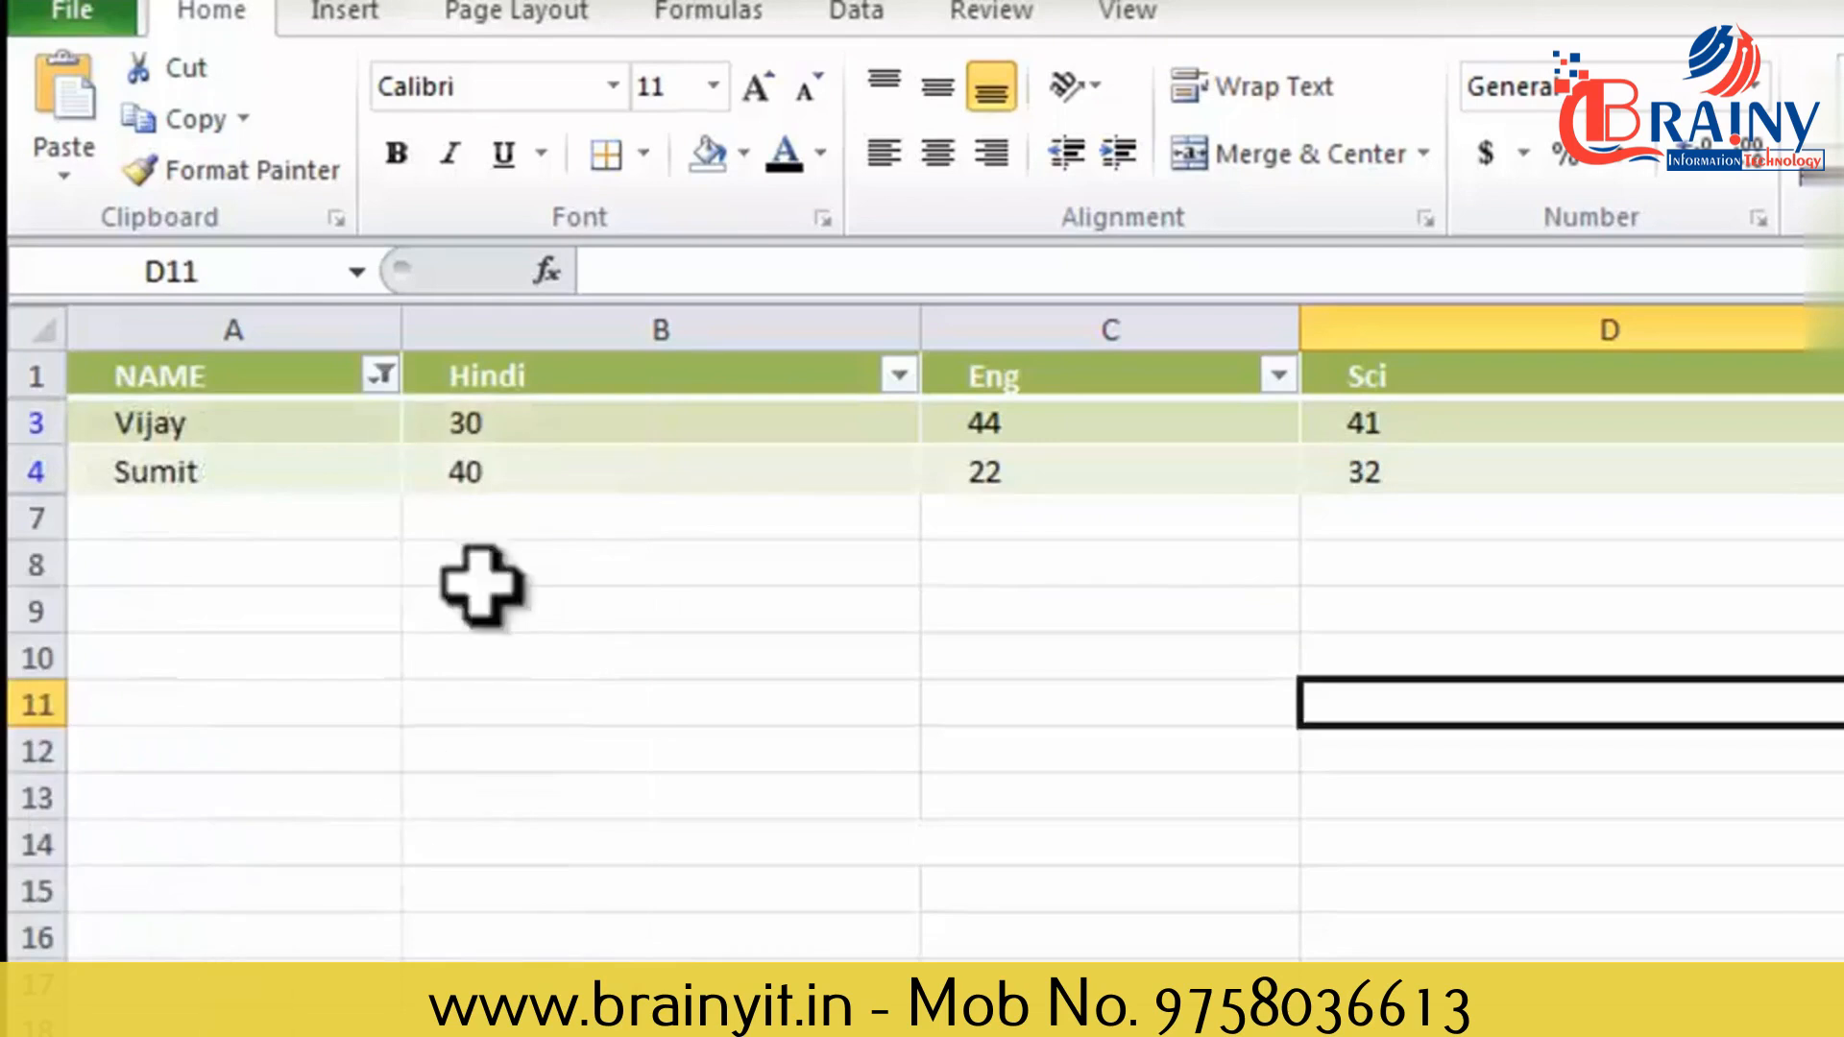
pyautogui.click(381, 375)
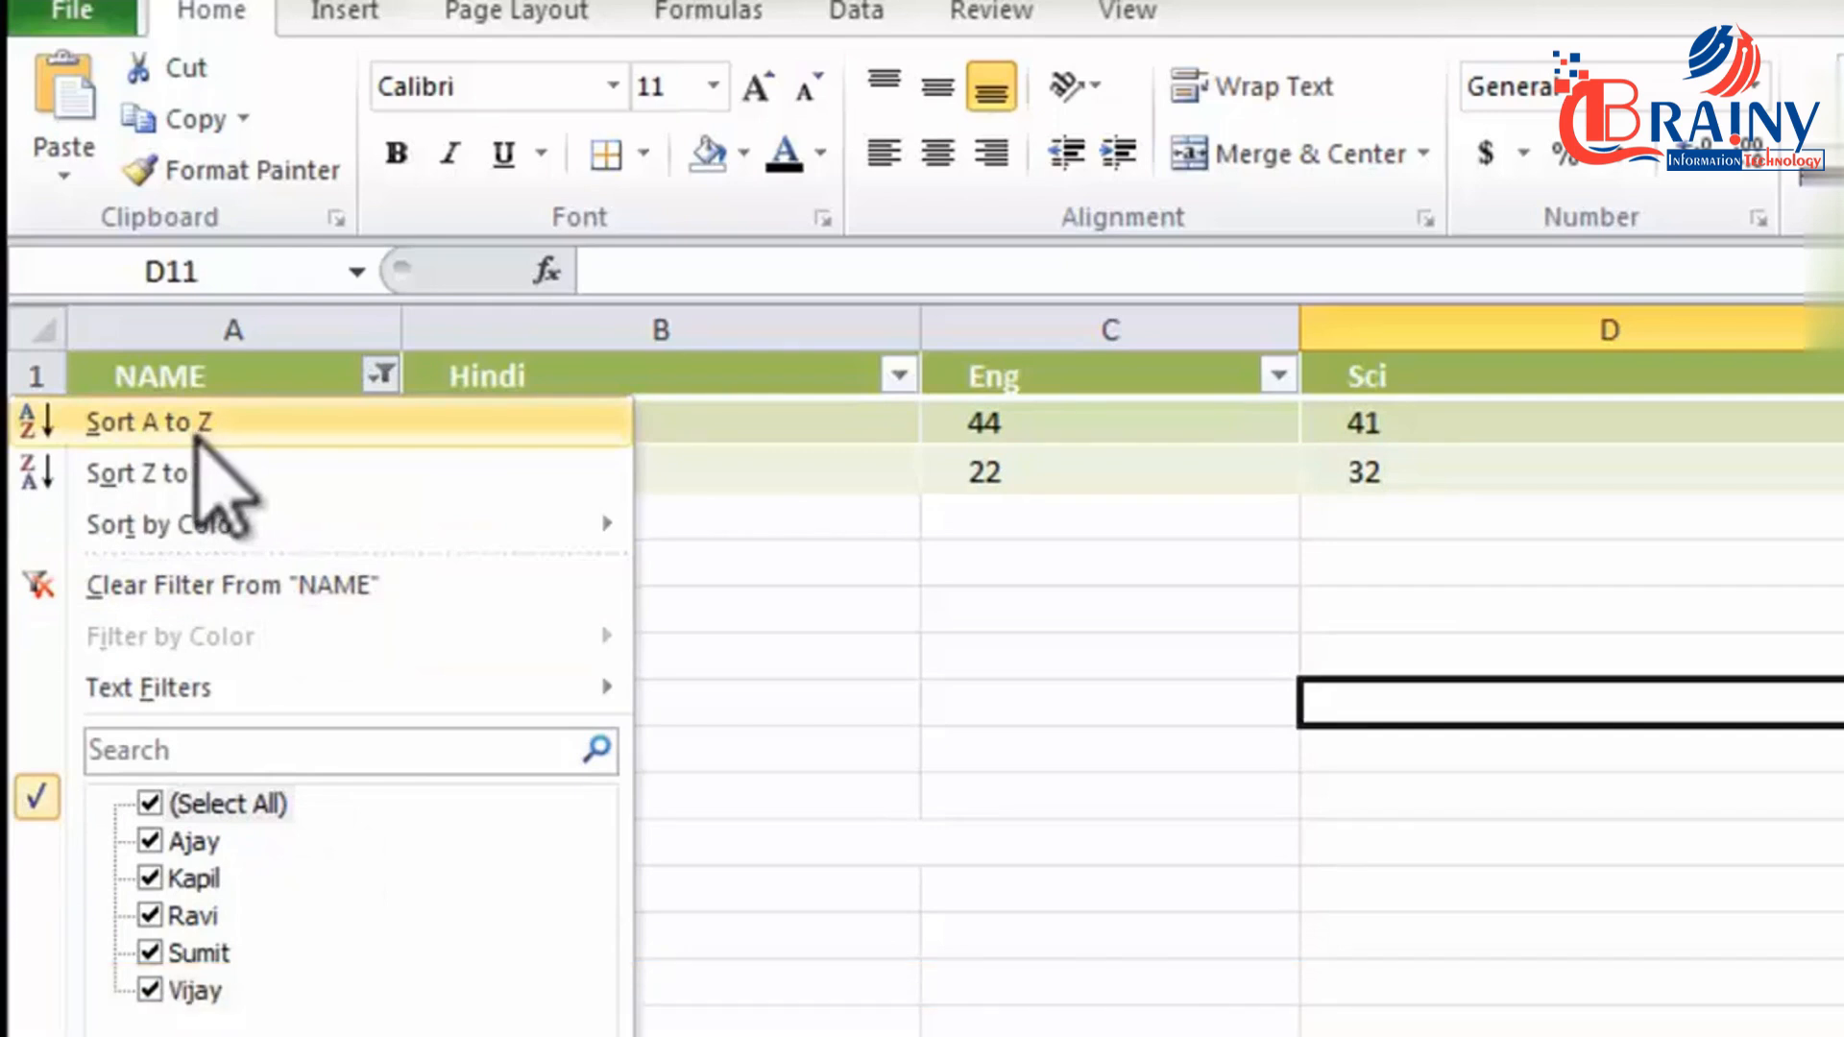
pyautogui.moveTo(192, 528)
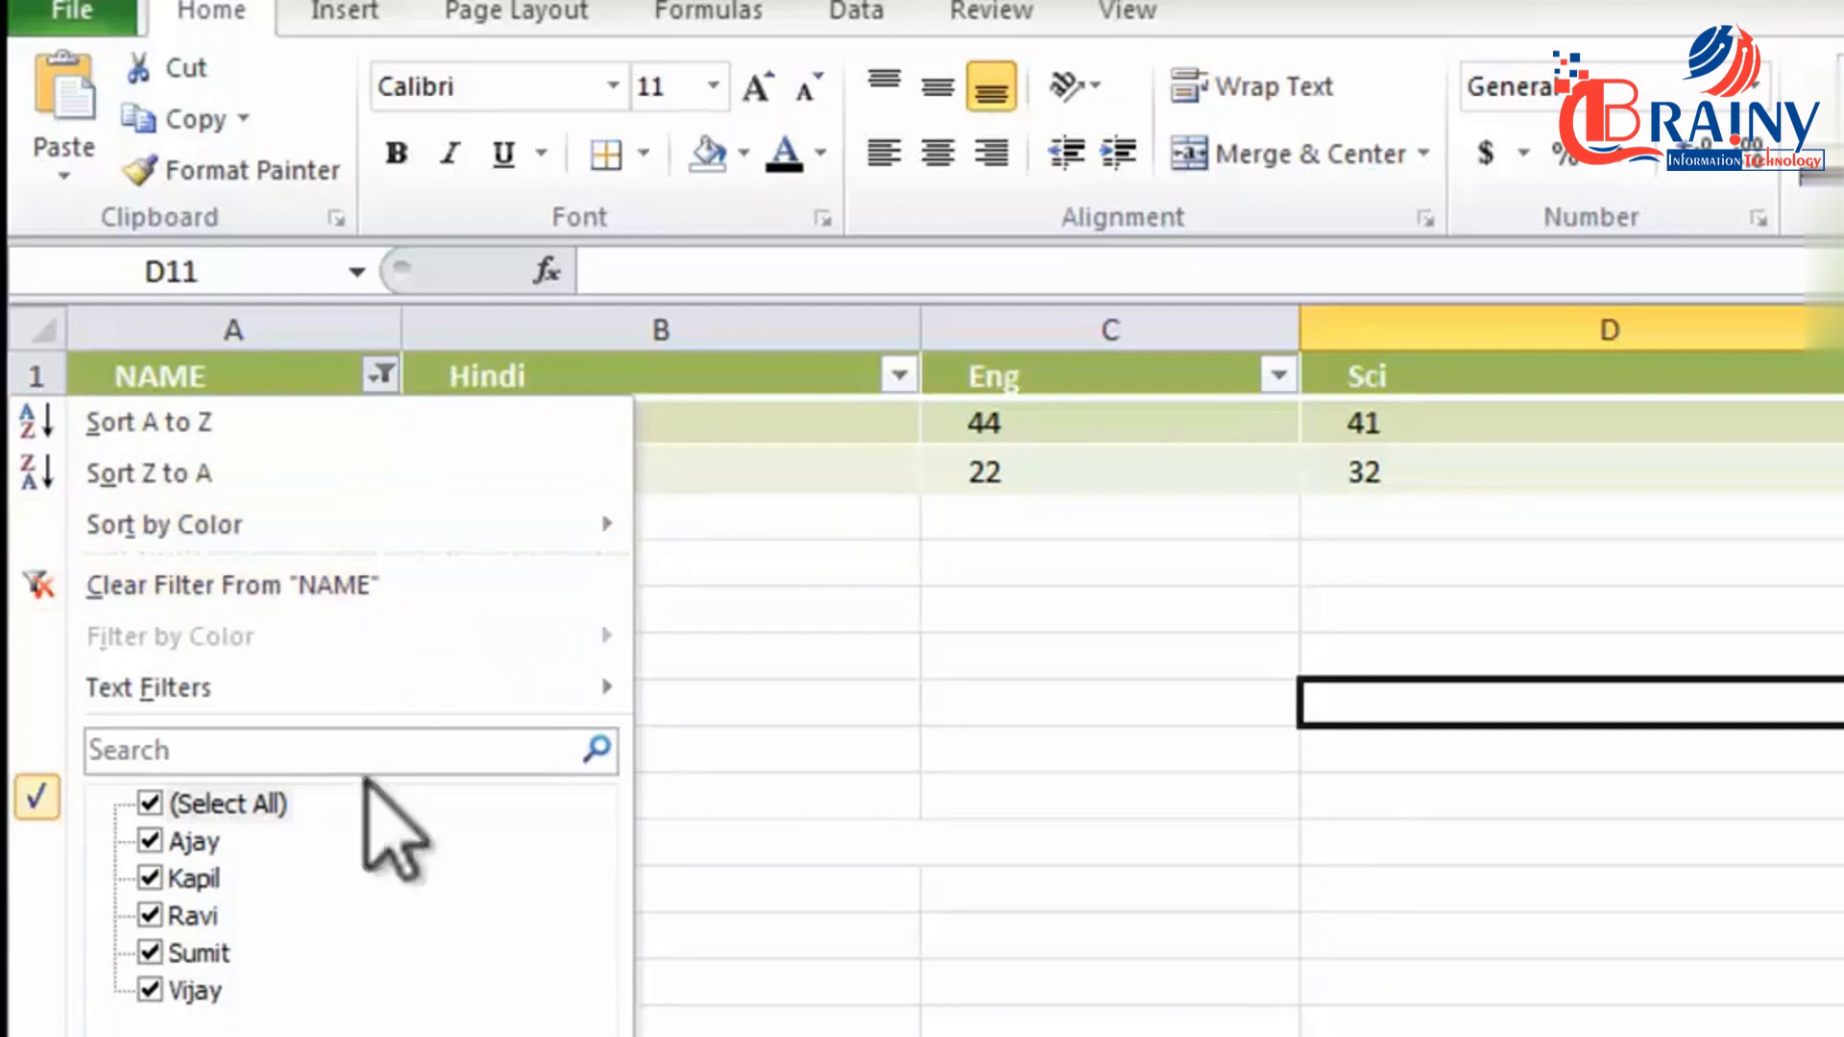
pyautogui.click(357, 1035)
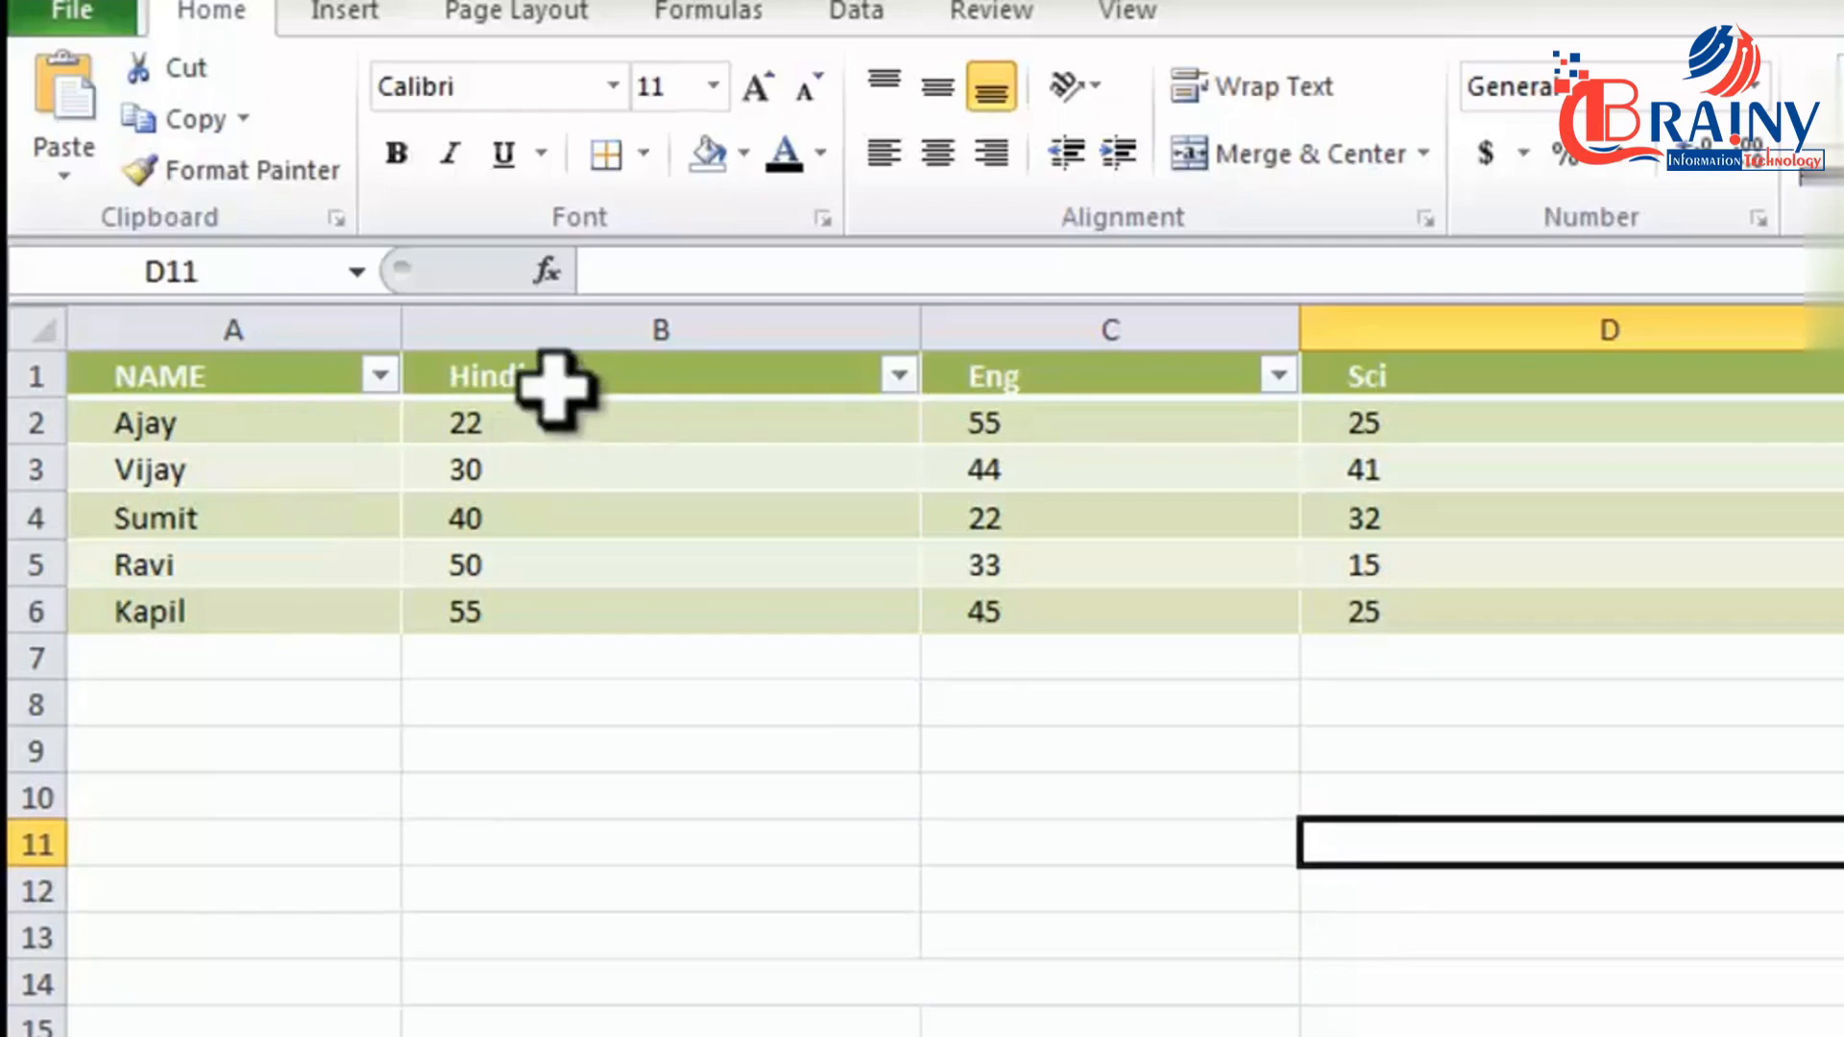
# Look at the sort and filter options of the Hindi and Eng columns.
pyautogui.click(900, 376)
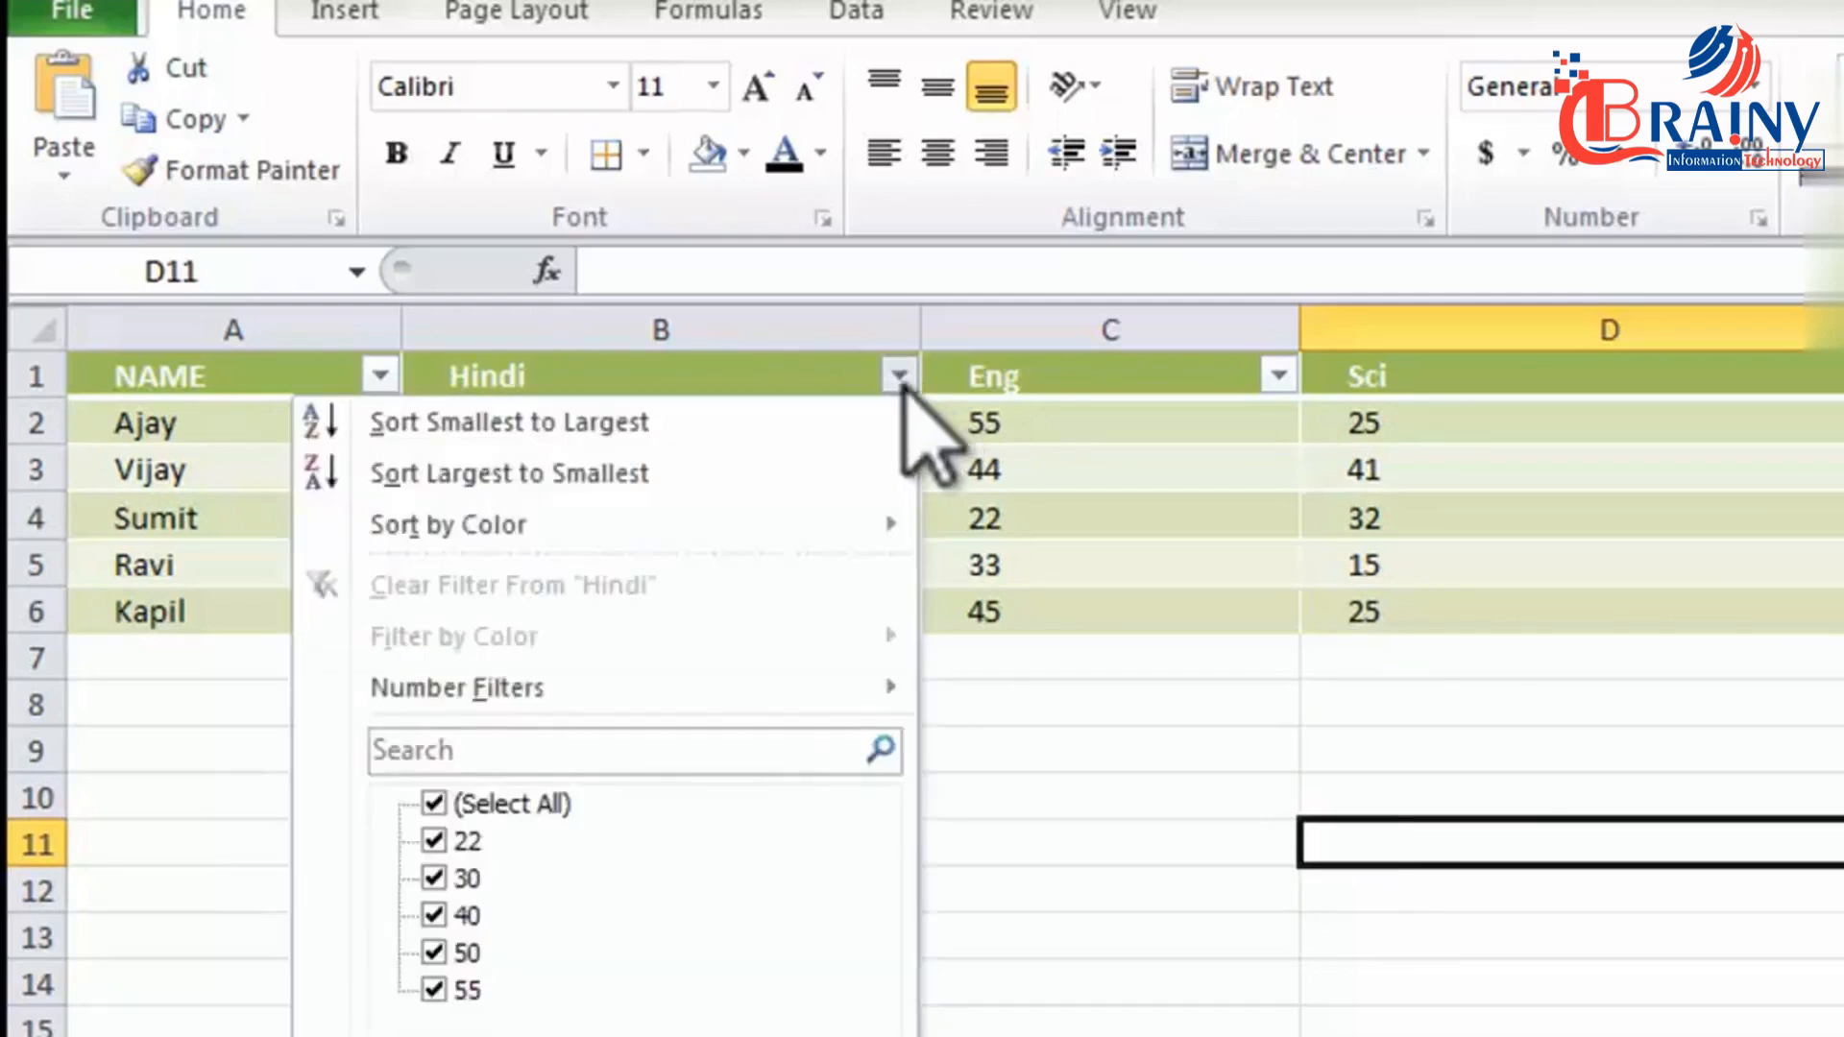
pyautogui.click(1302, 380)
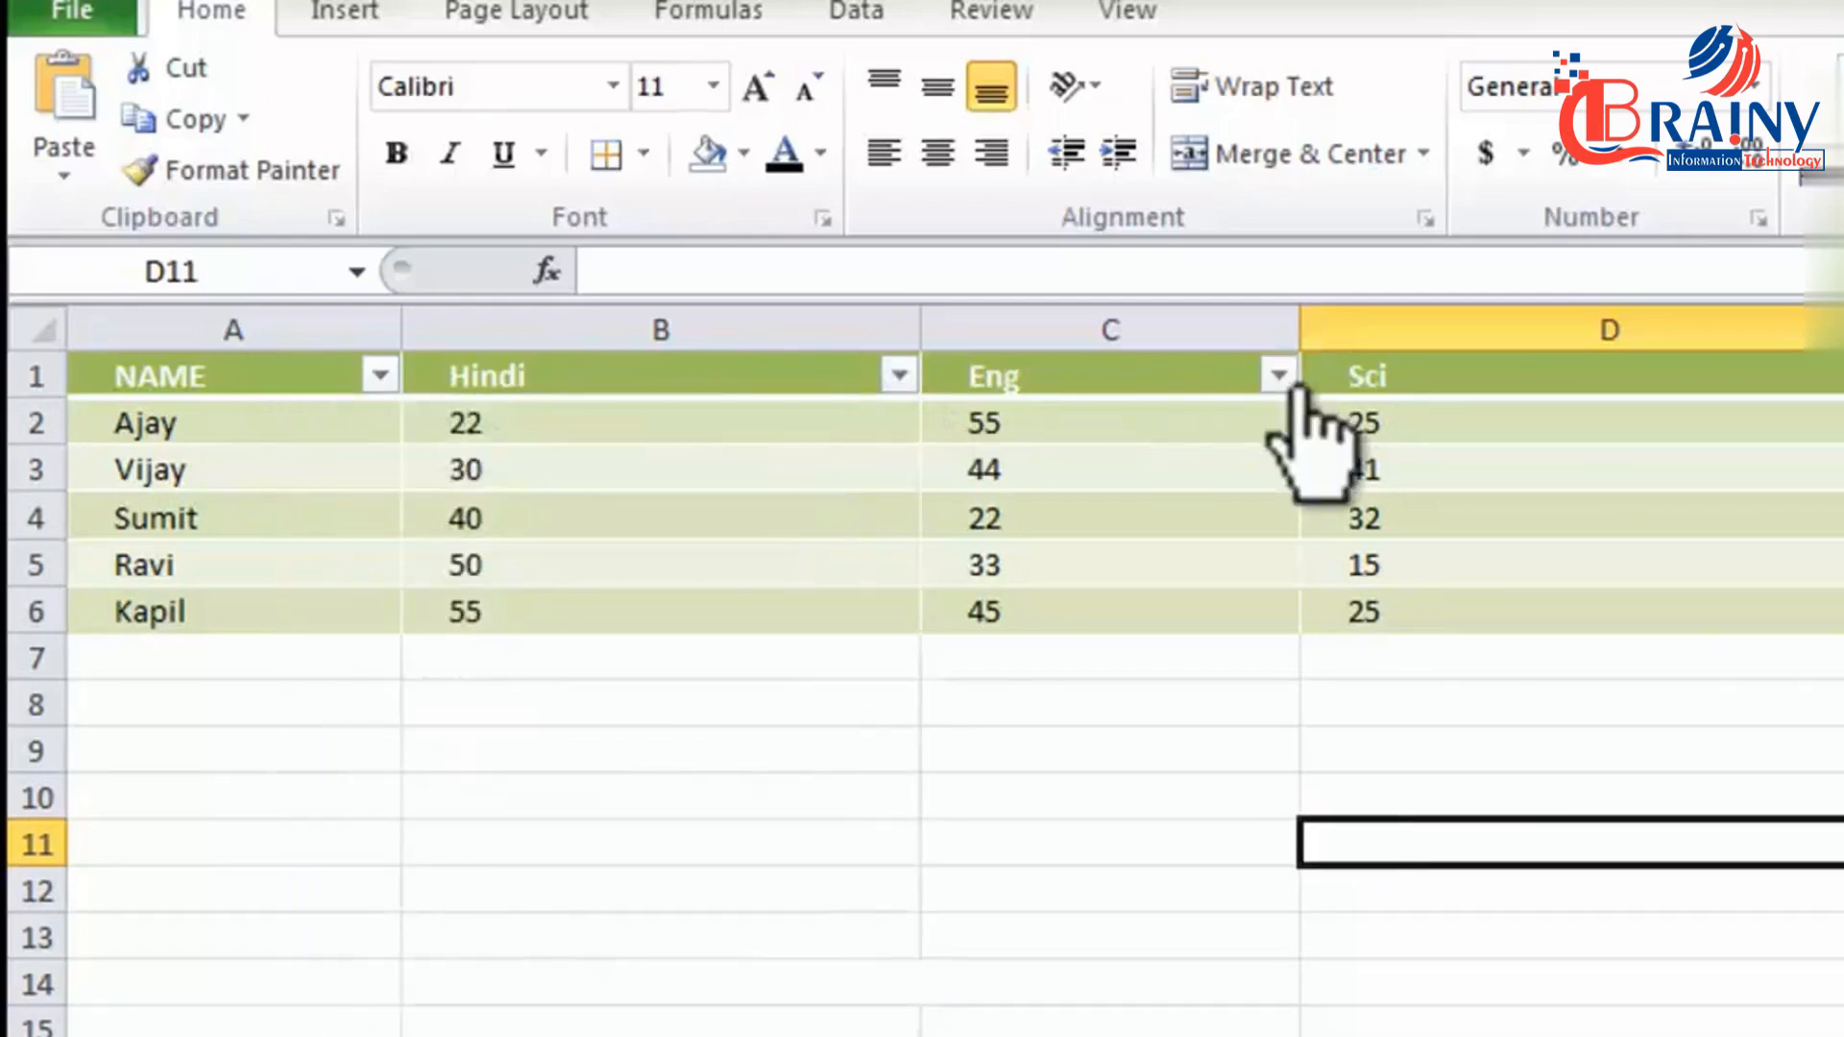
pyautogui.click(1285, 378)
pyautogui.press('Escape')
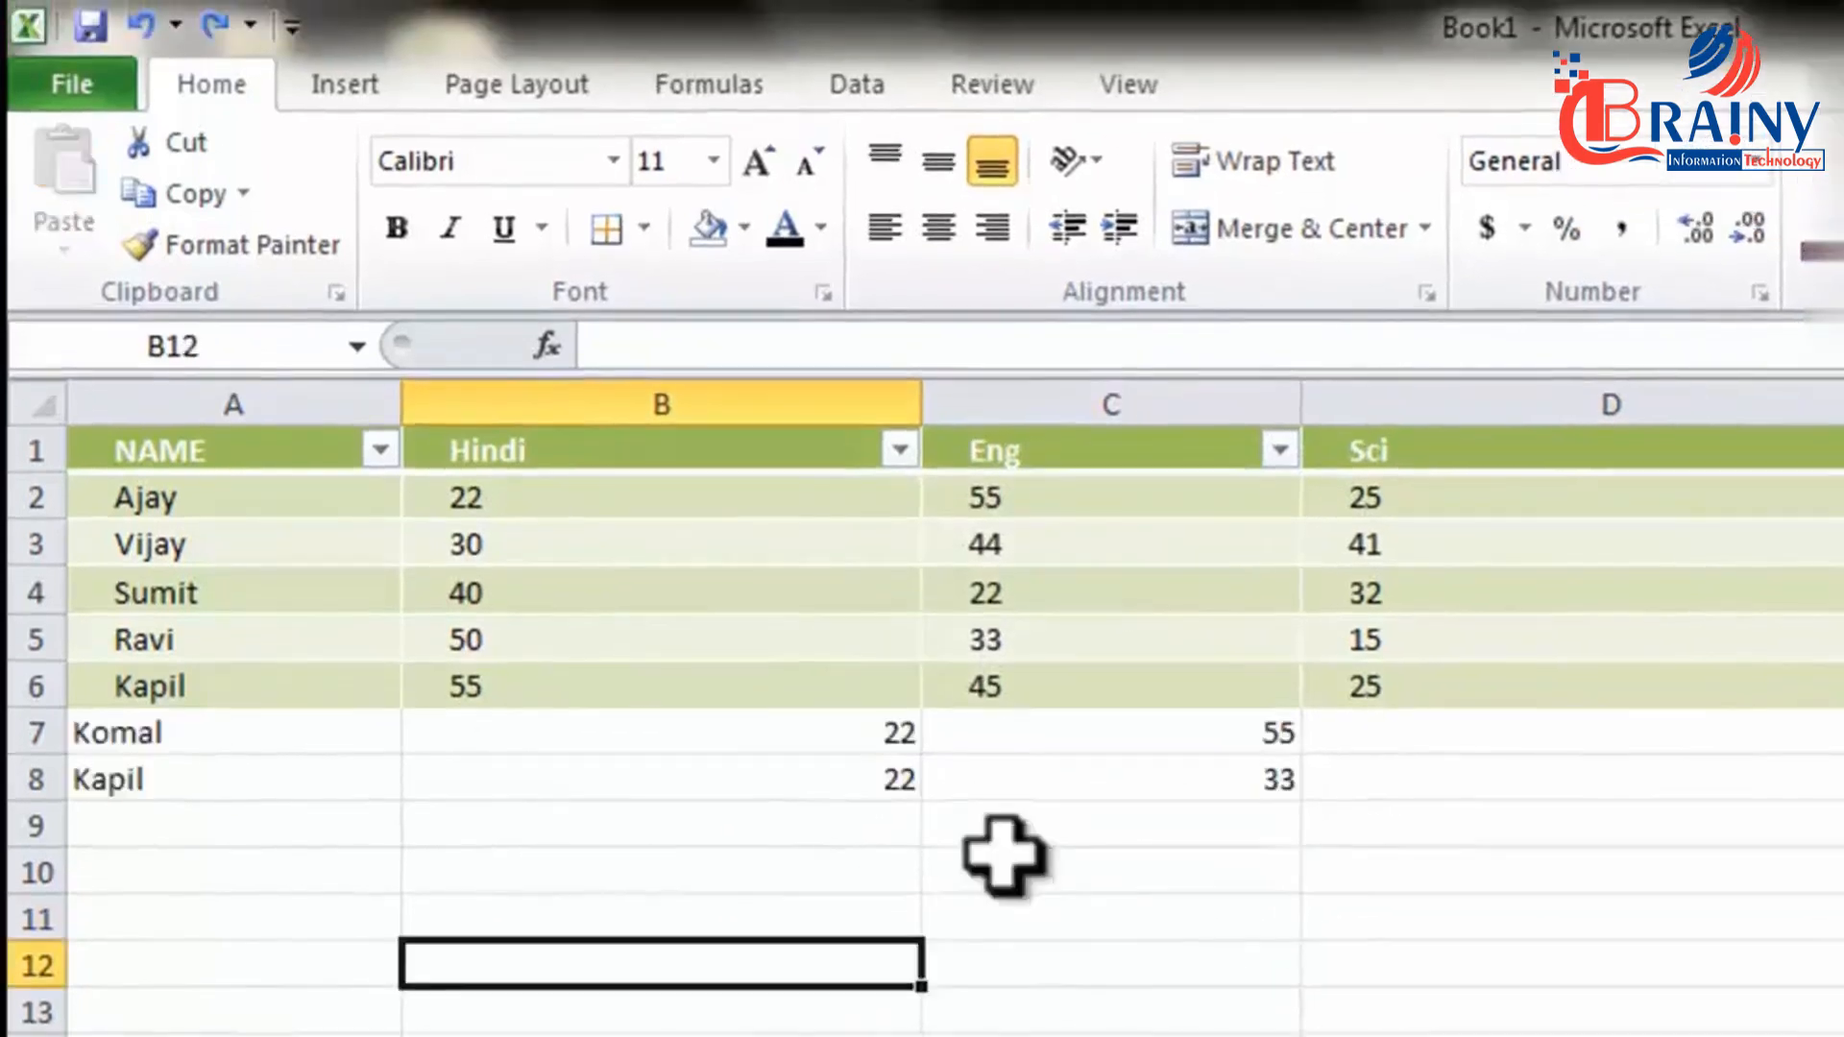
# Compare the commands offered for cells inside and outside the table, and read the description of the Resize Table command.
pyautogui.click(1013, 587)
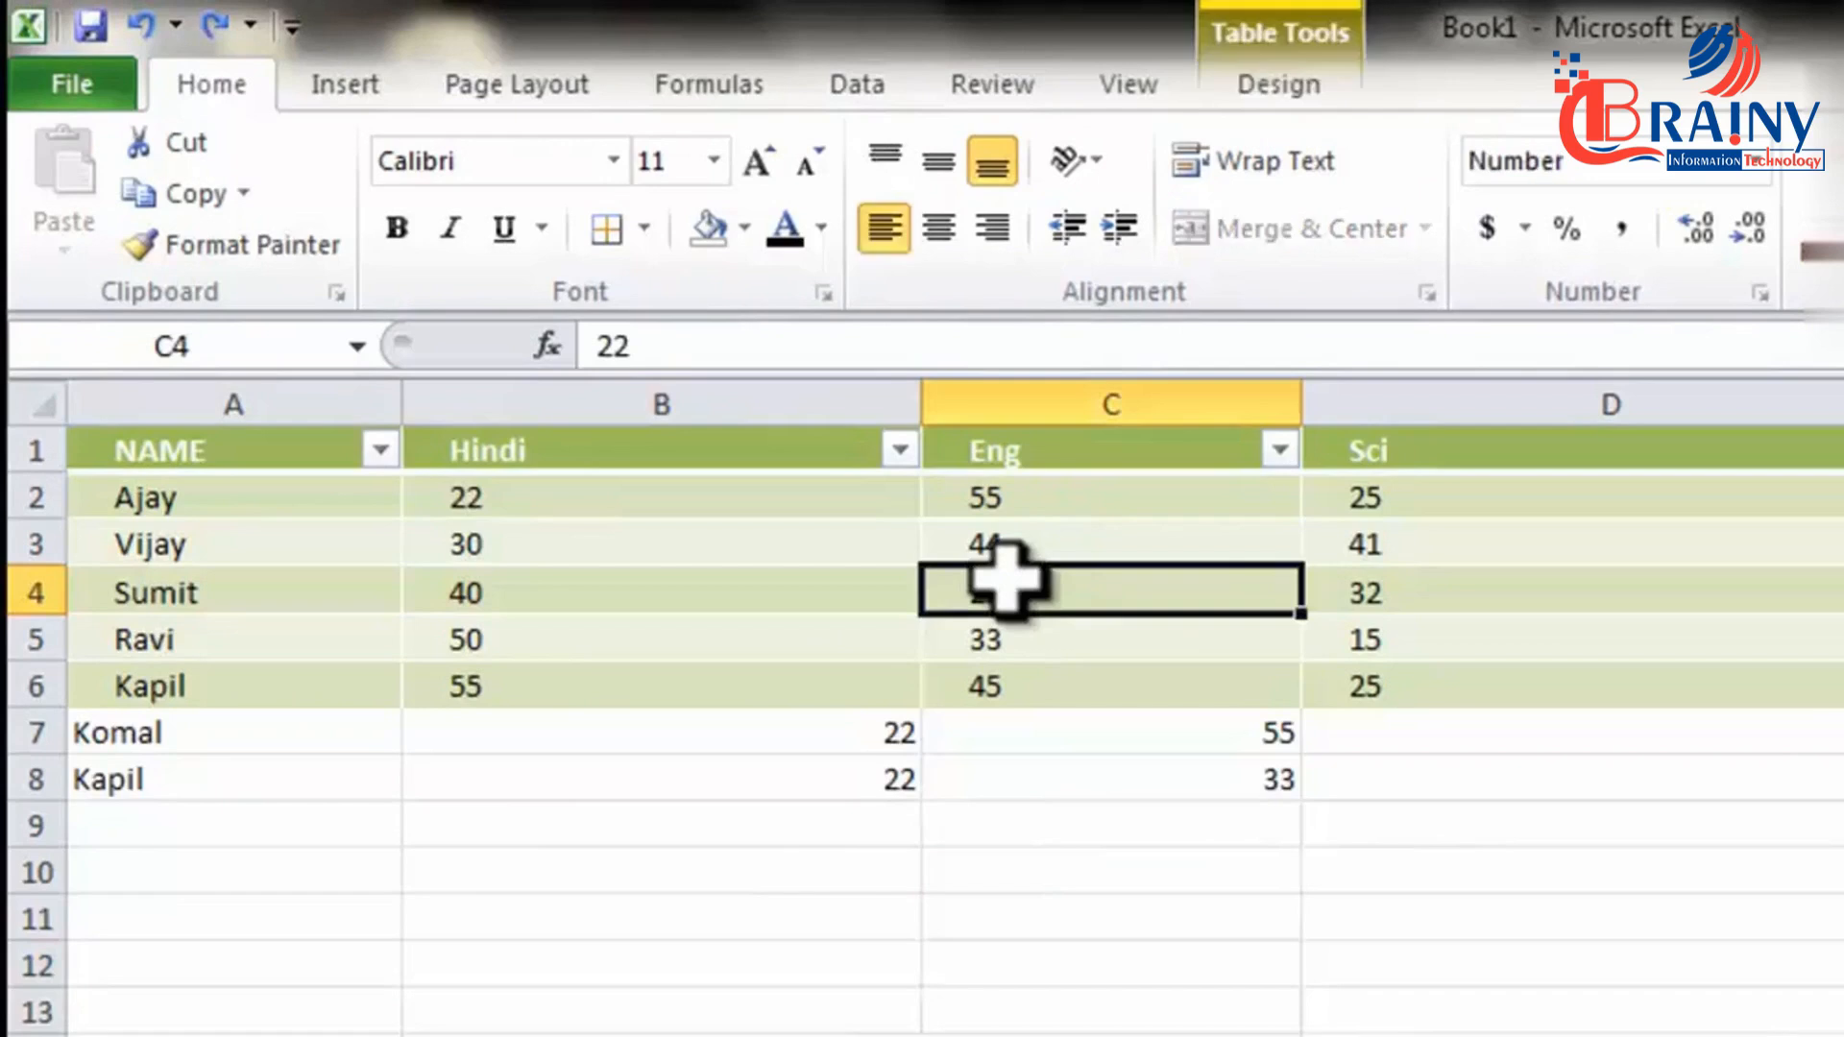
pyautogui.click(1051, 960)
pyautogui.click(907, 632)
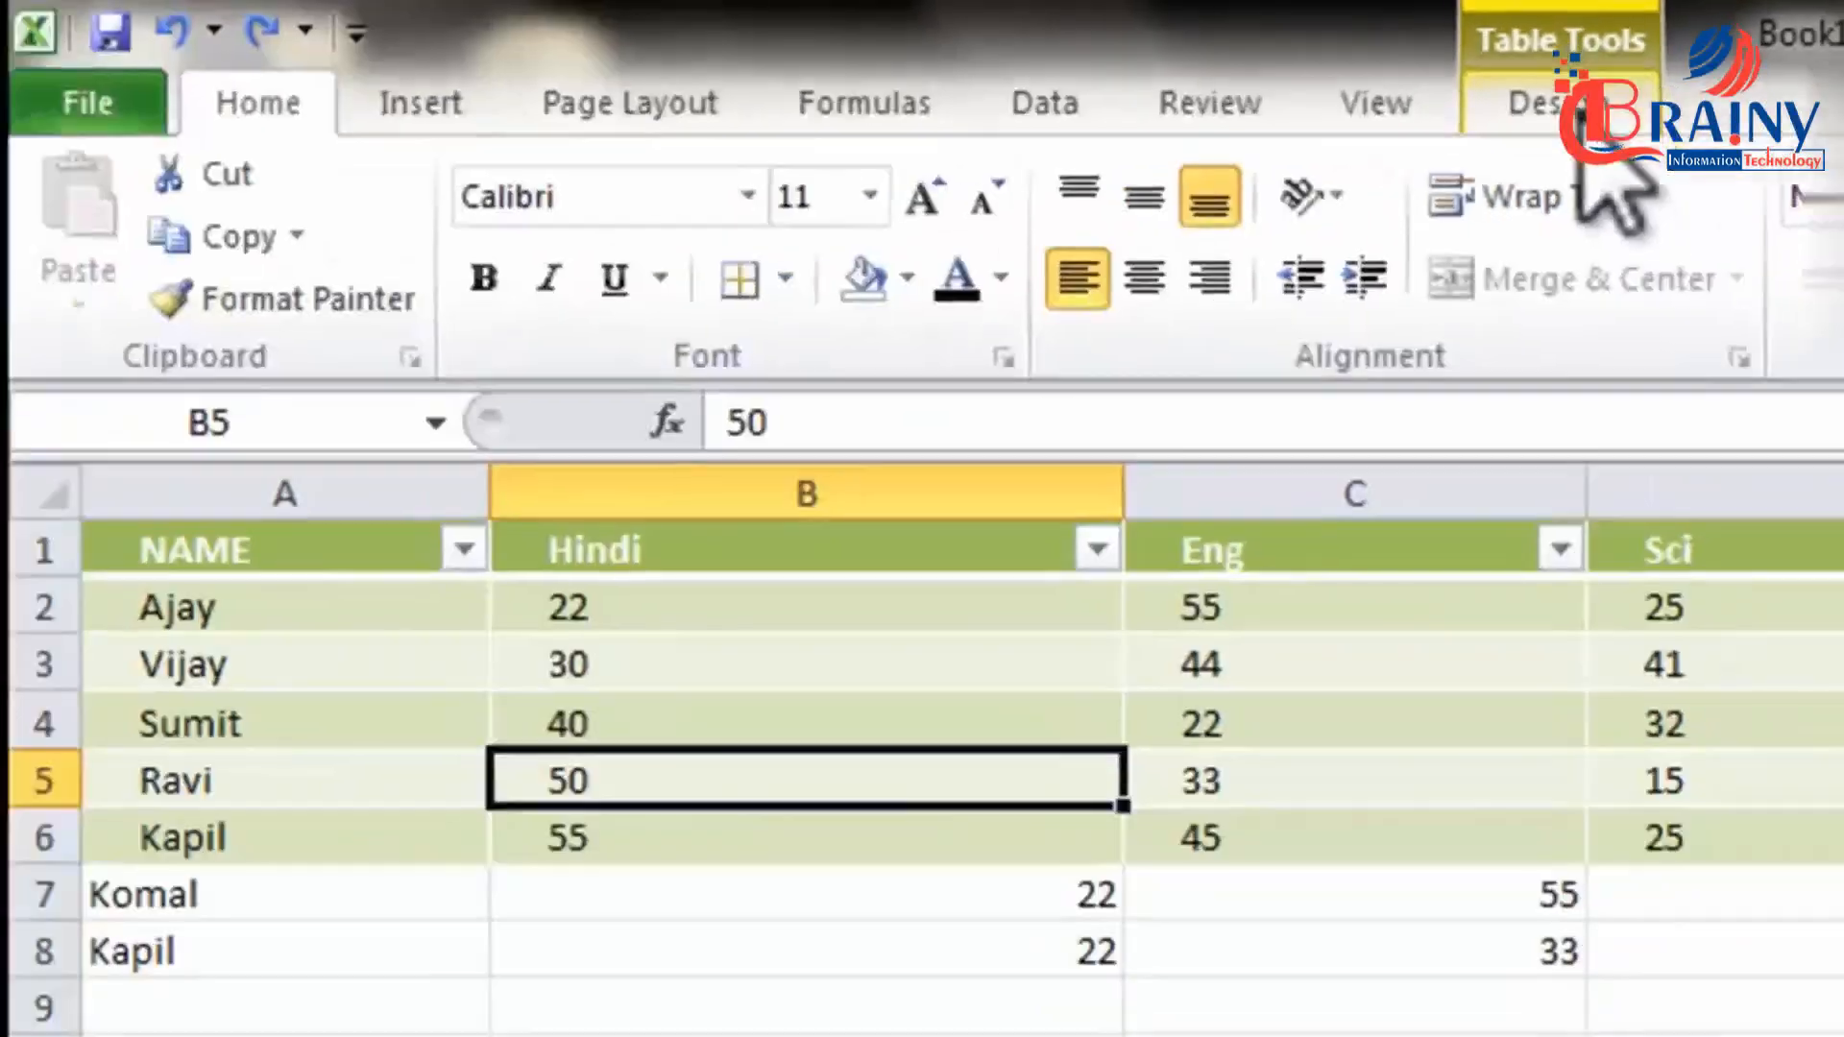
pyautogui.click(1355, 1036)
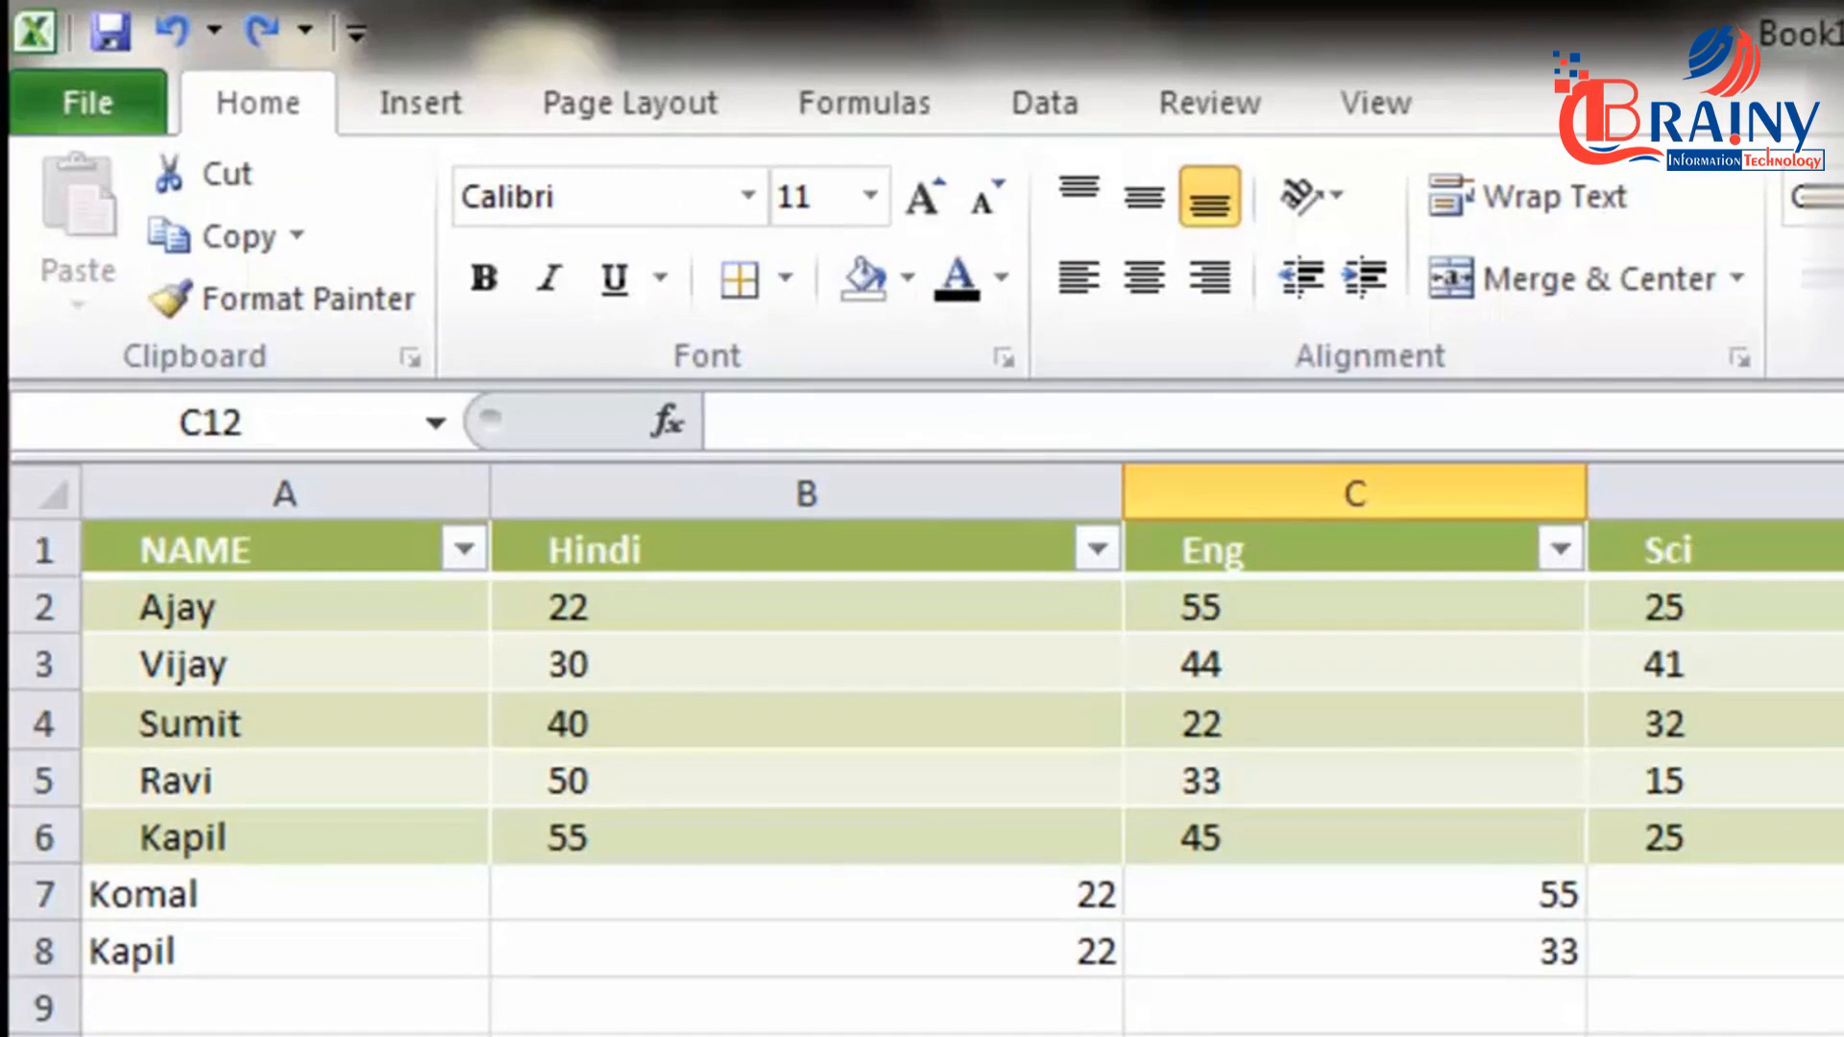
pyautogui.click(1220, 706)
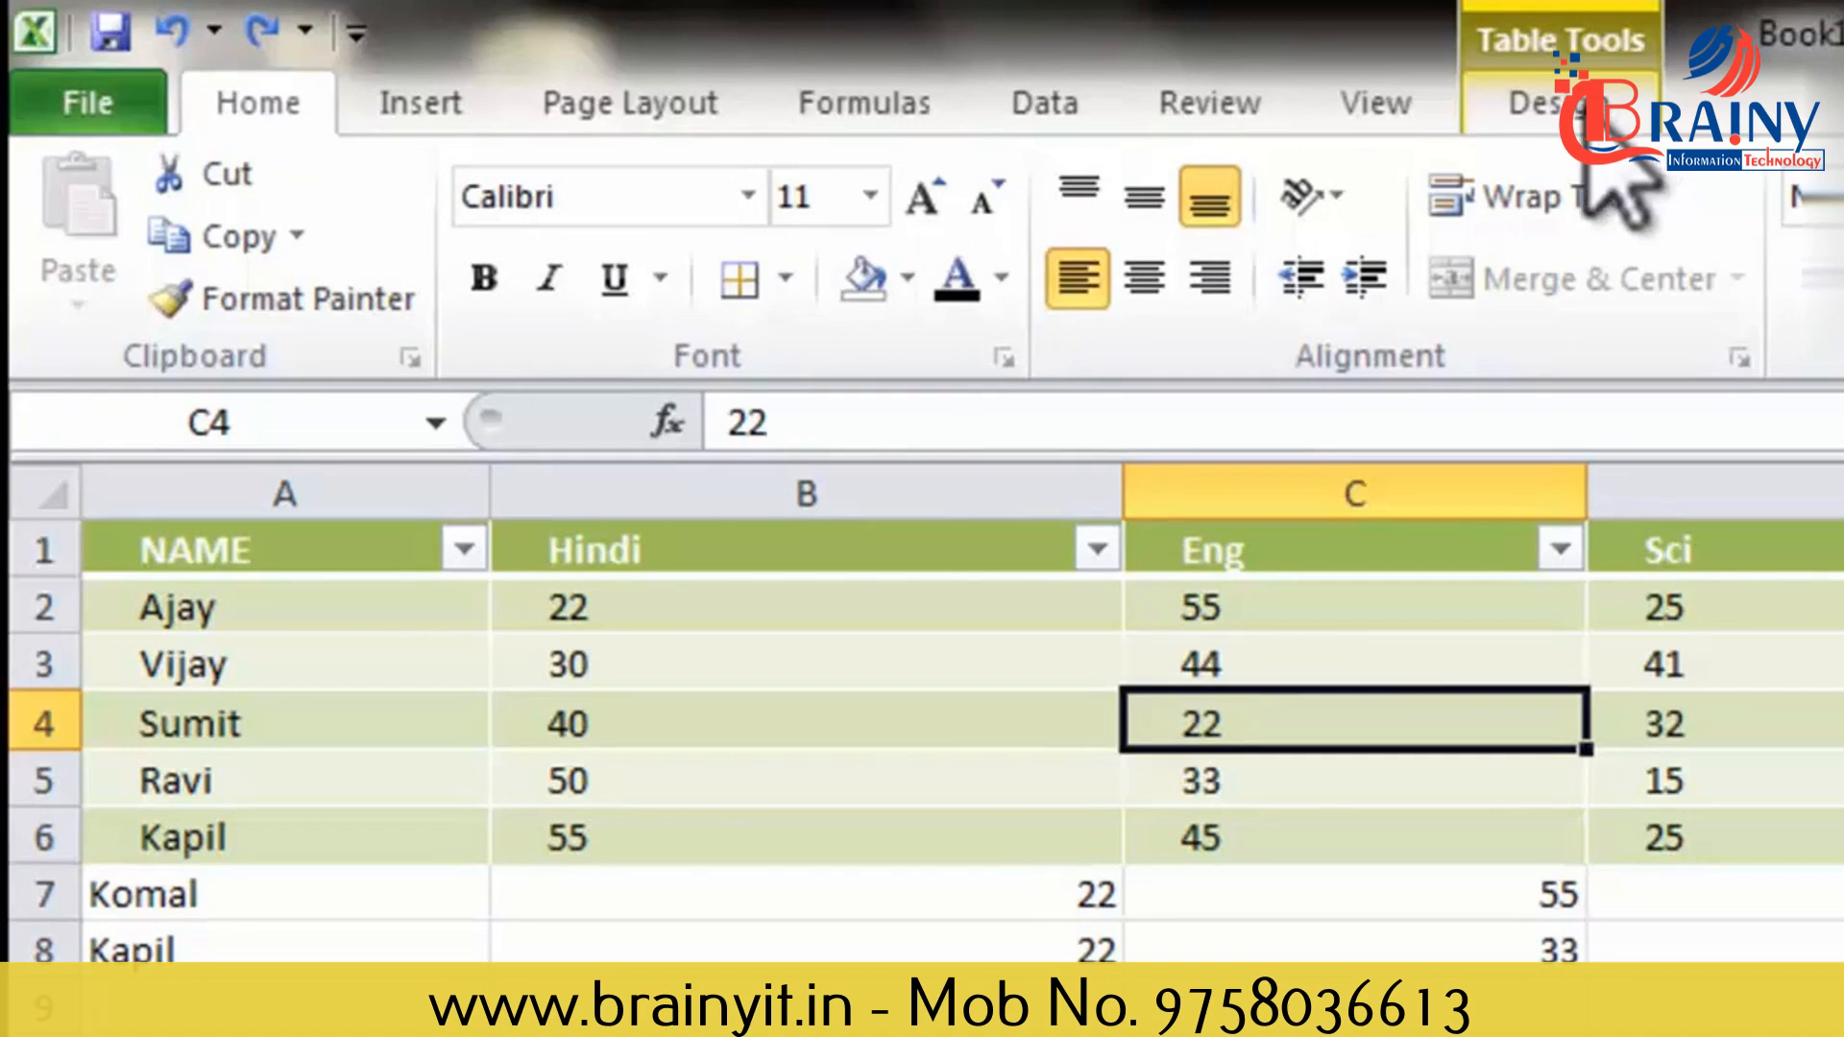
pyautogui.click(1537, 103)
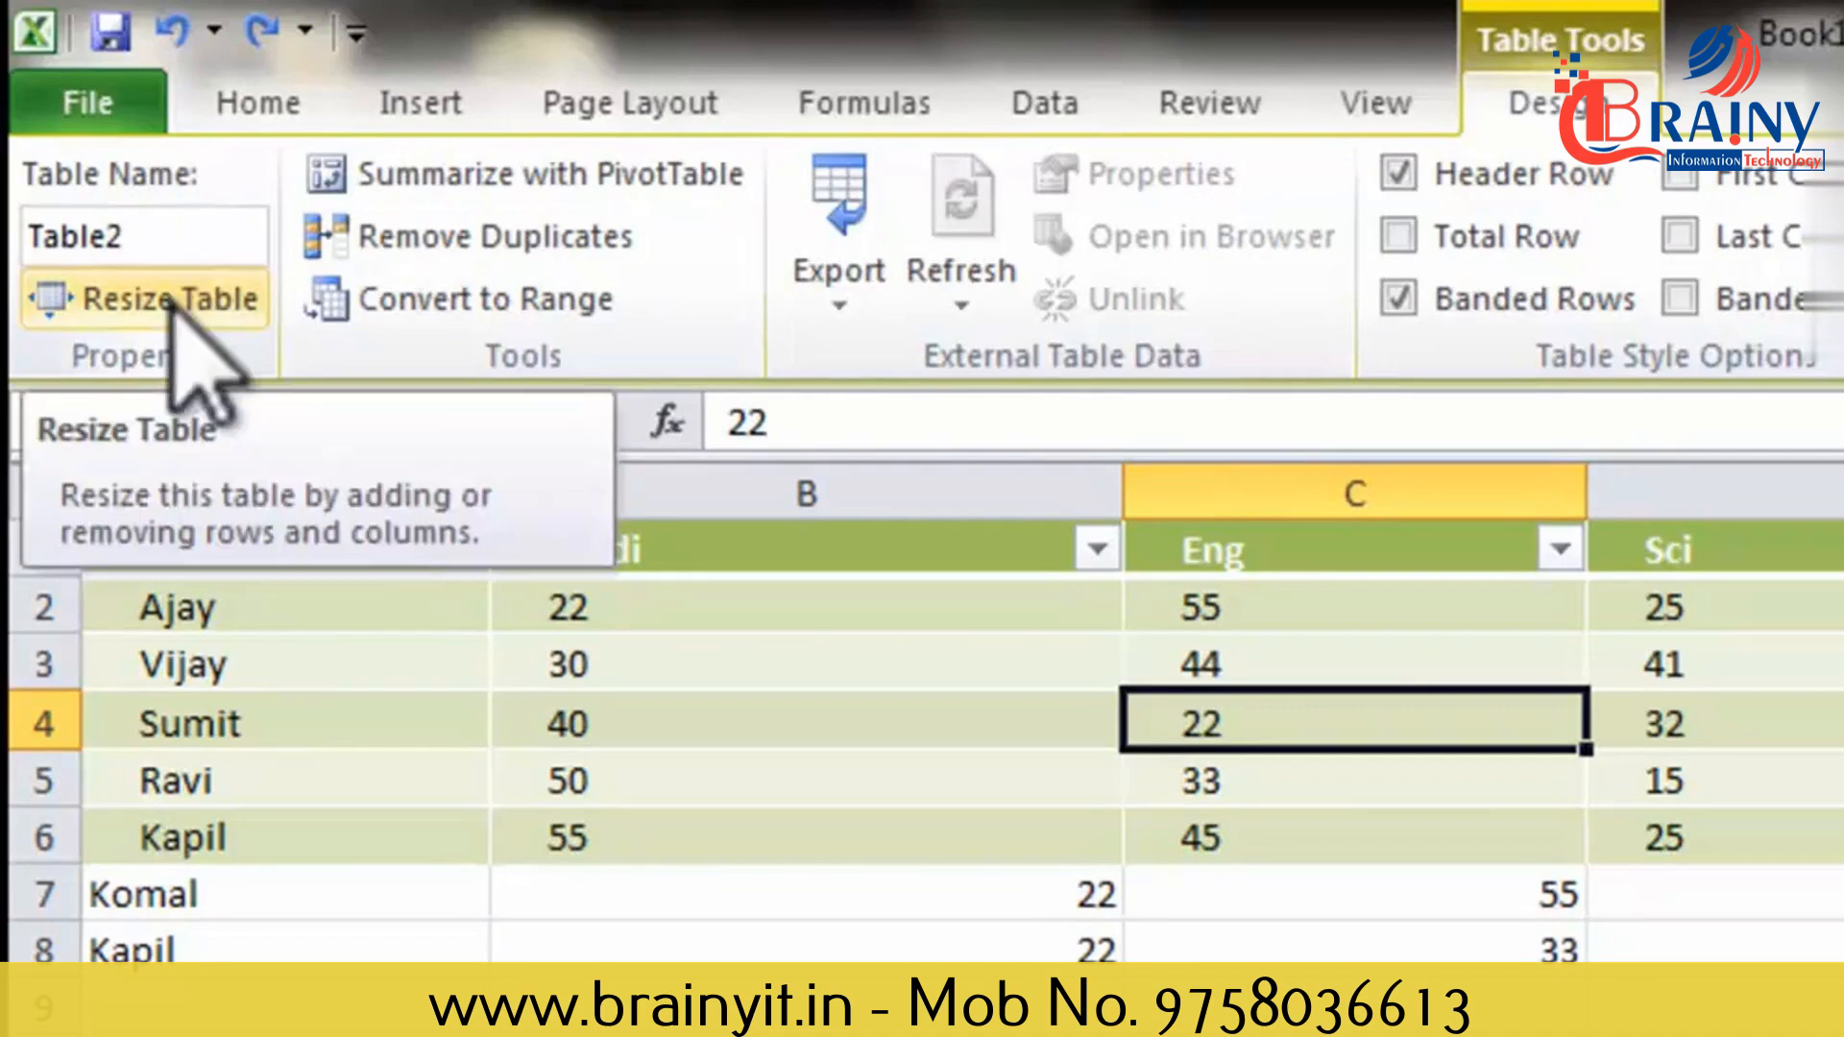
pyautogui.click(1700, 1033)
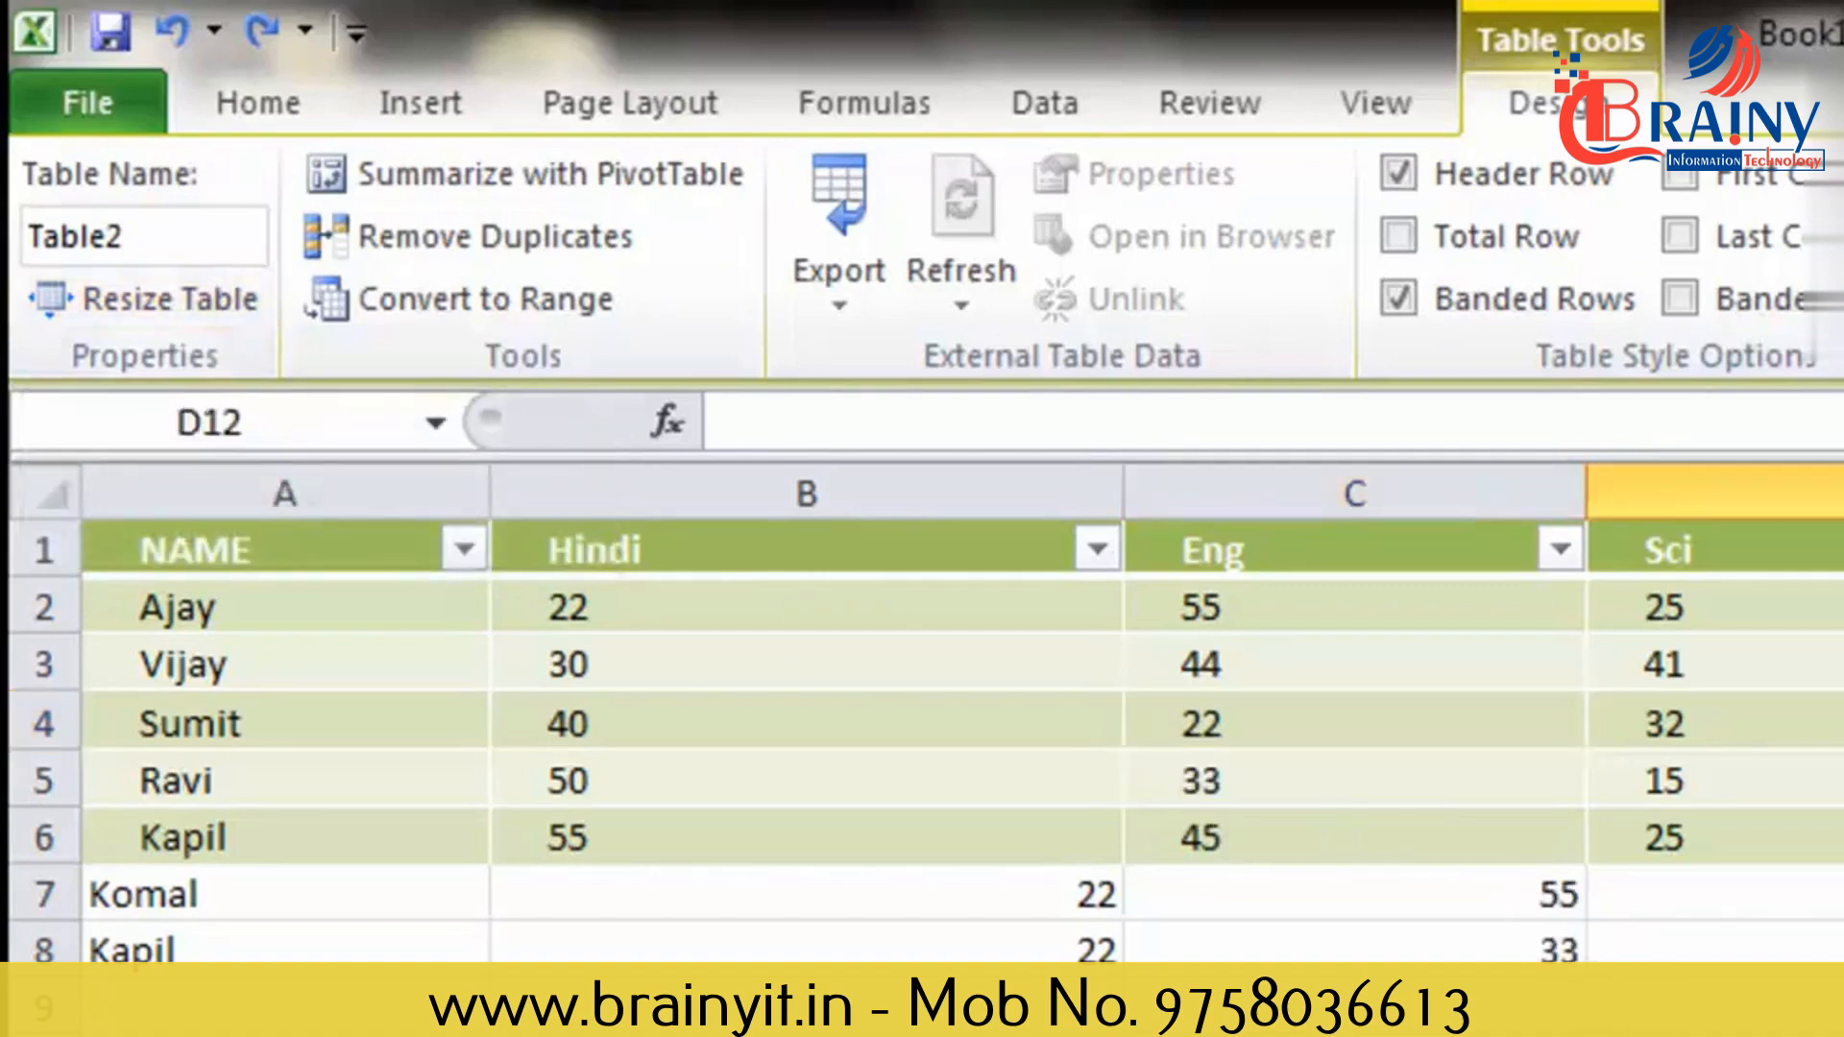
# Check whether the NAME column's filter list covers the added rows 7 and 8 below the table.
pyautogui.moveTo(331, 876); pyautogui.dragTo(1719, 936)
pyautogui.click(1037, 1033)
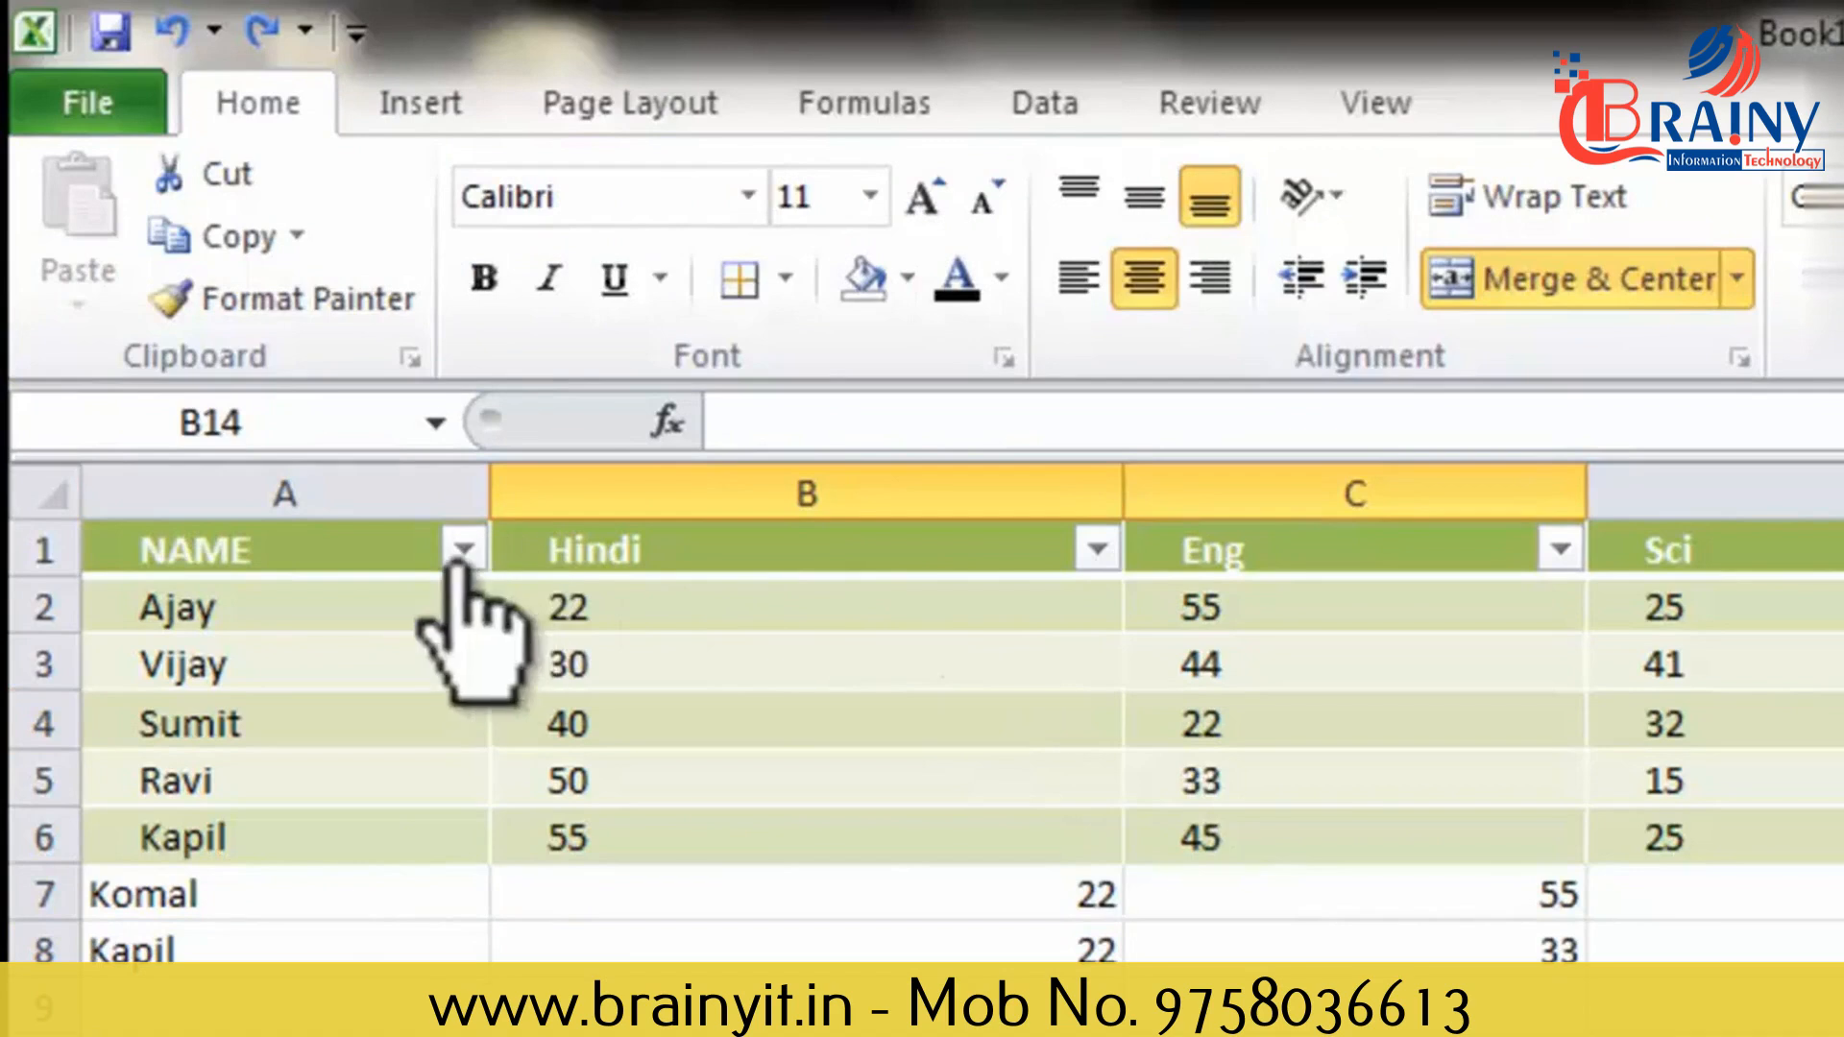
pyautogui.click(463, 557)
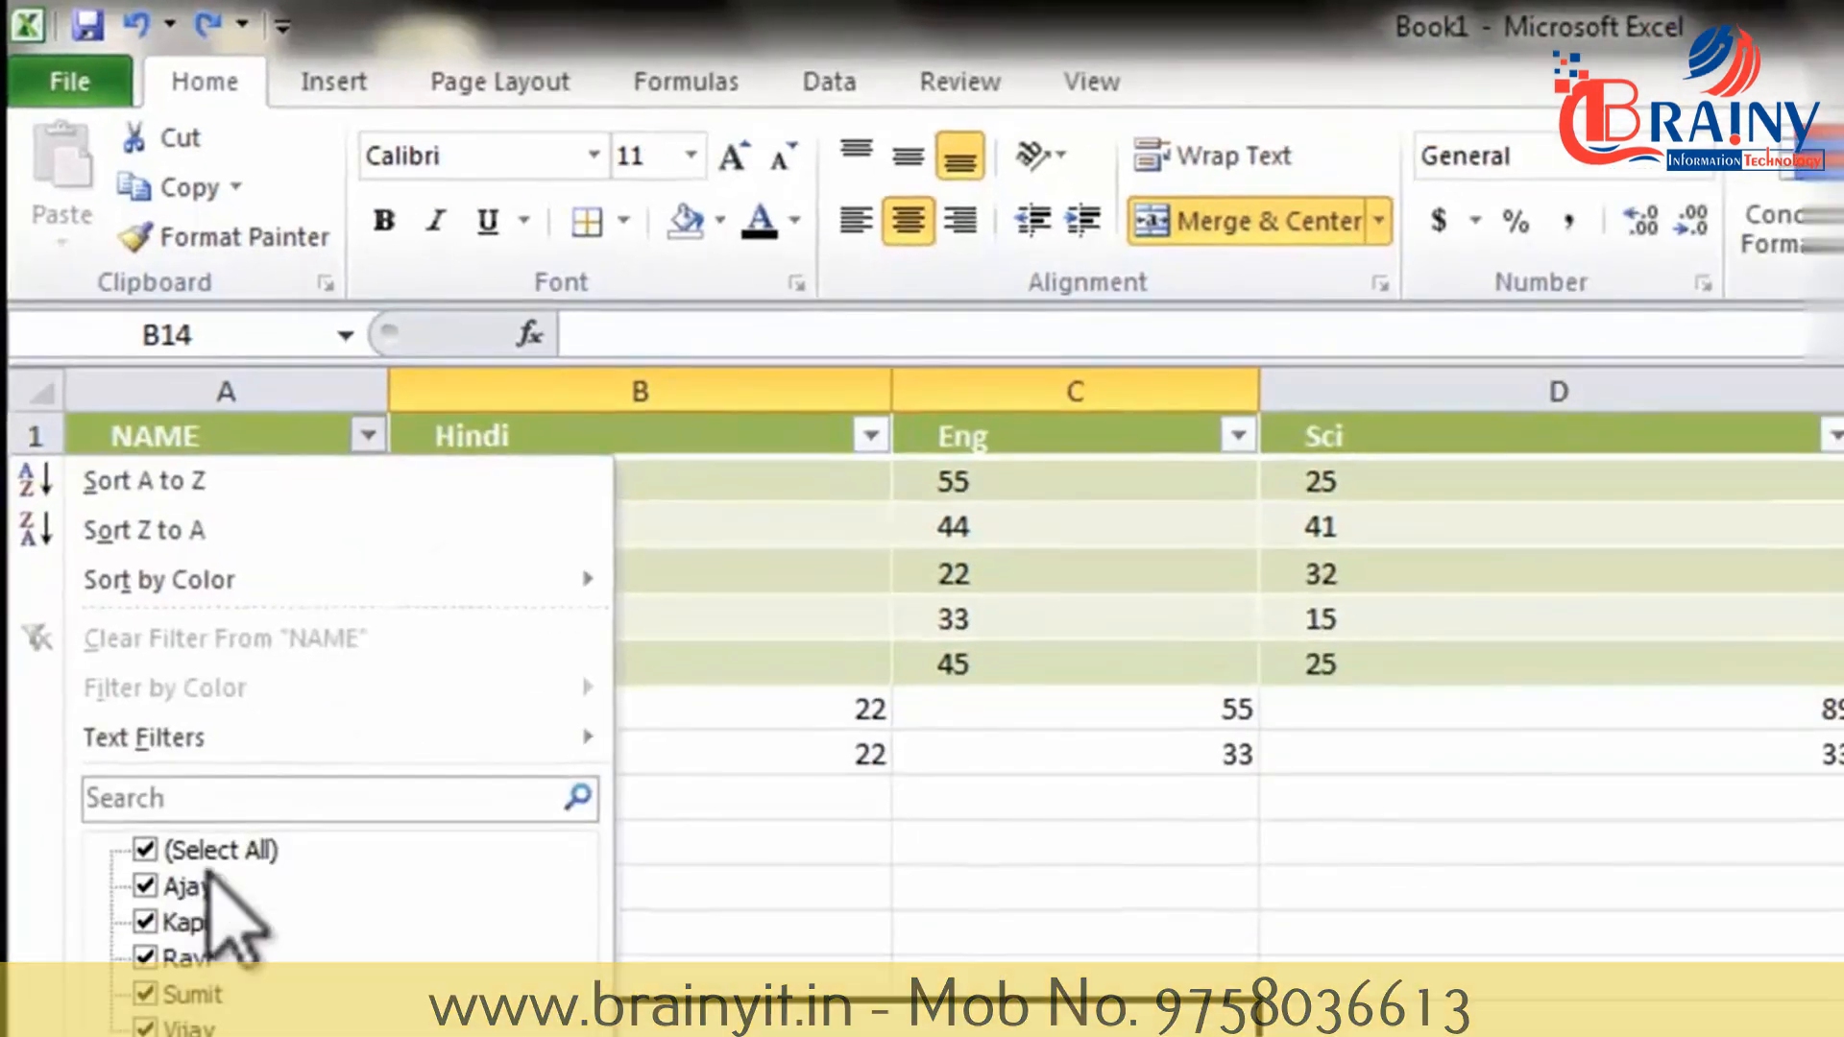
pyautogui.press('Escape')
pyautogui.moveTo(247, 481); pyautogui.dragTo(1364, 749)
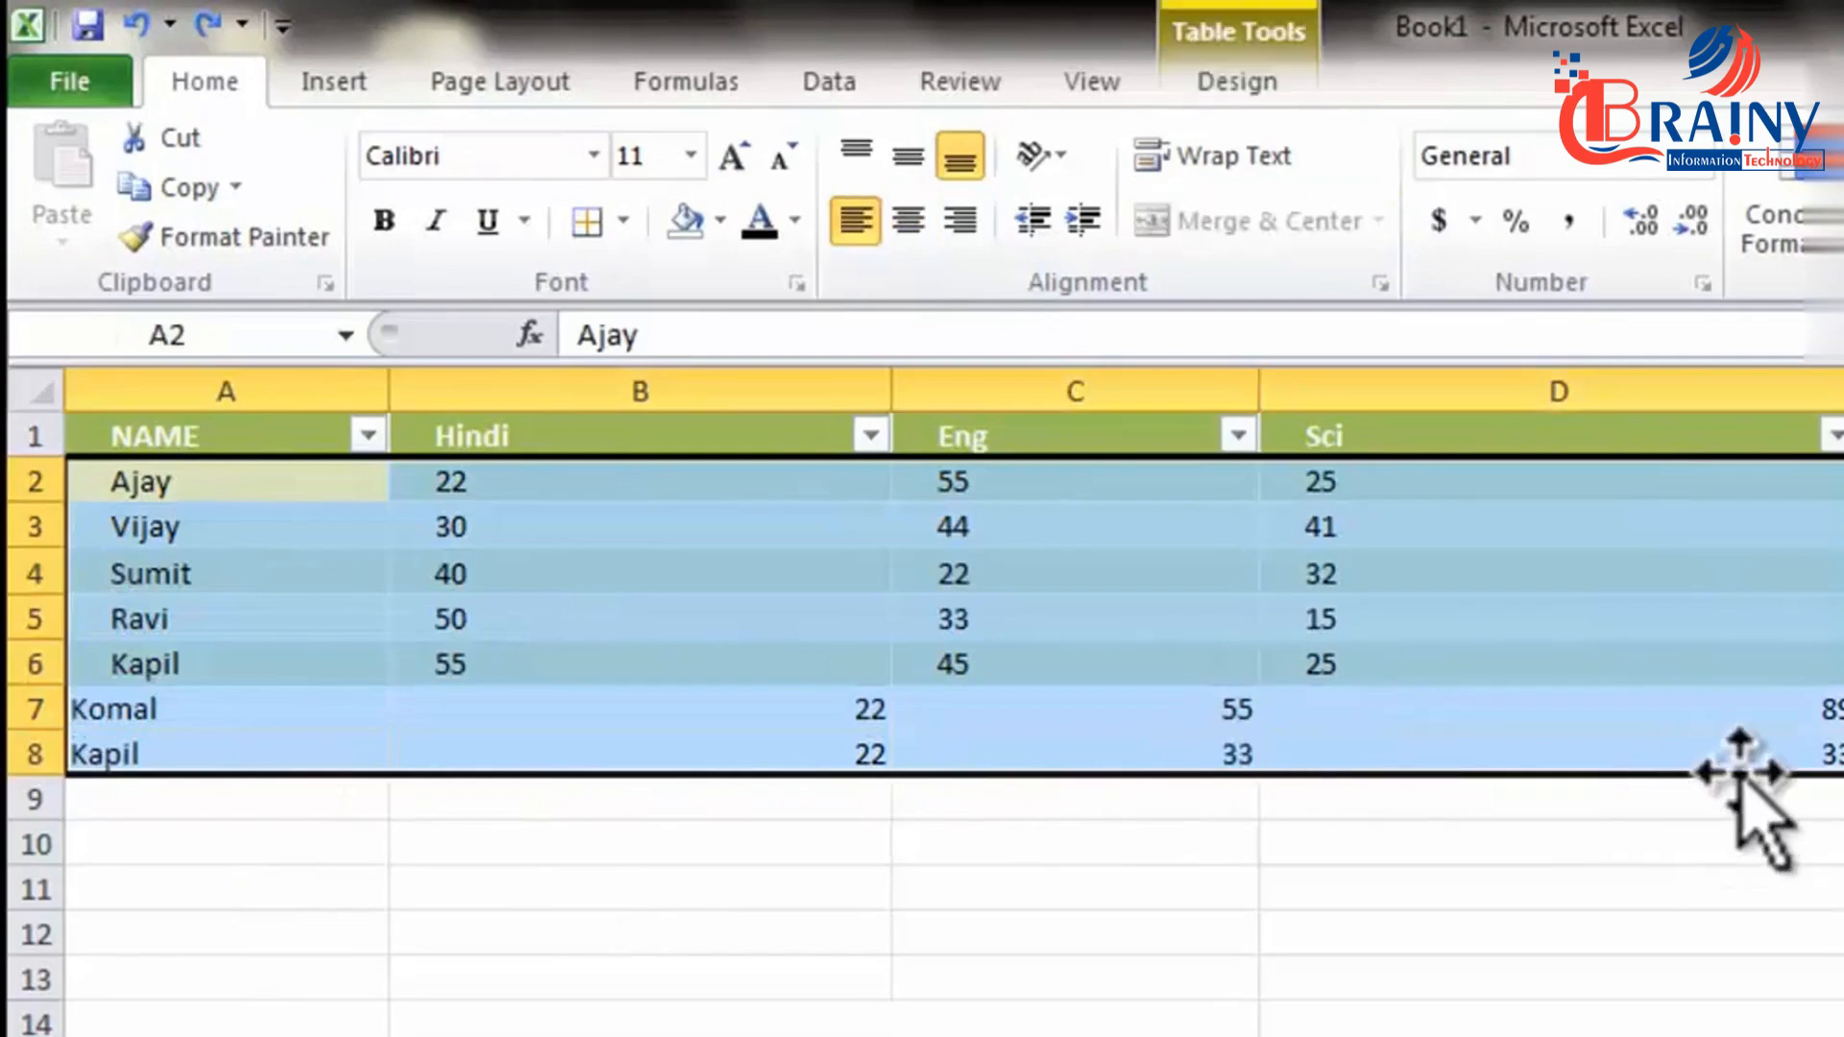
pyautogui.click(1639, 965)
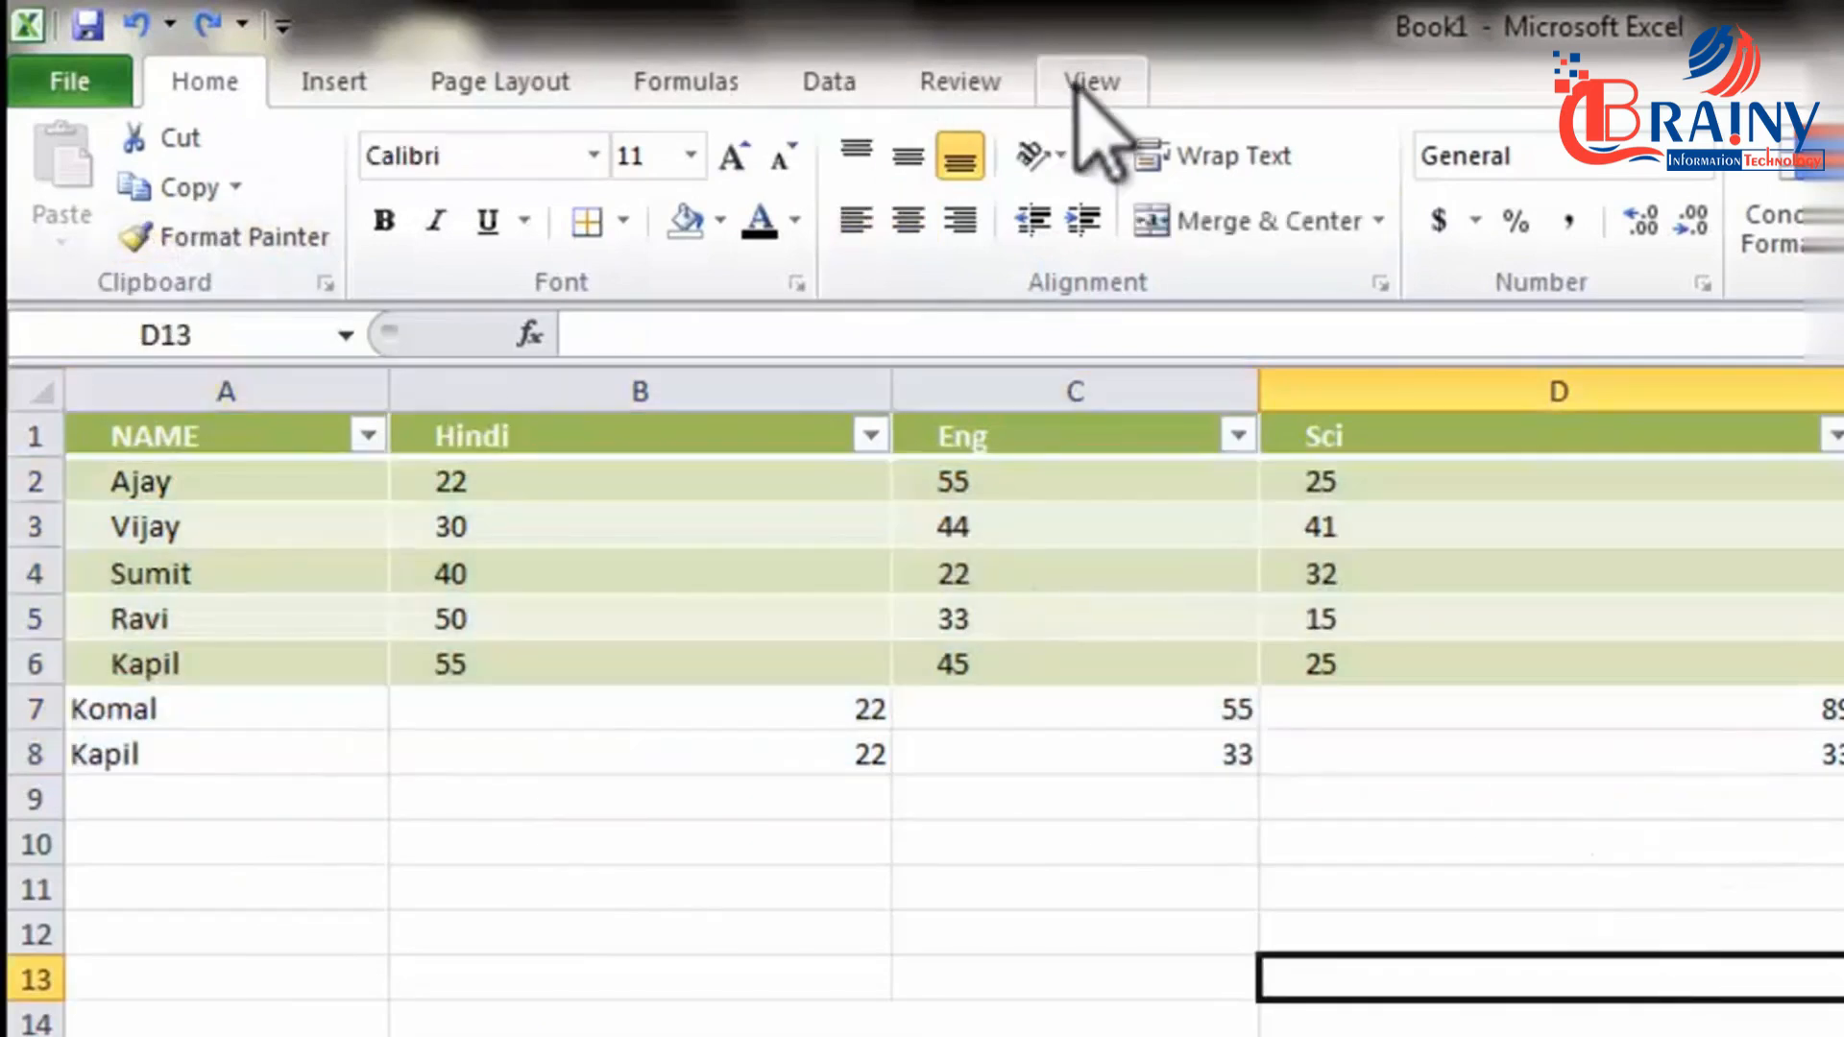
# Resize the table to the range A1:D8 to include the two added student rows.
pyautogui.click(1078, 474)
pyautogui.click(1237, 81)
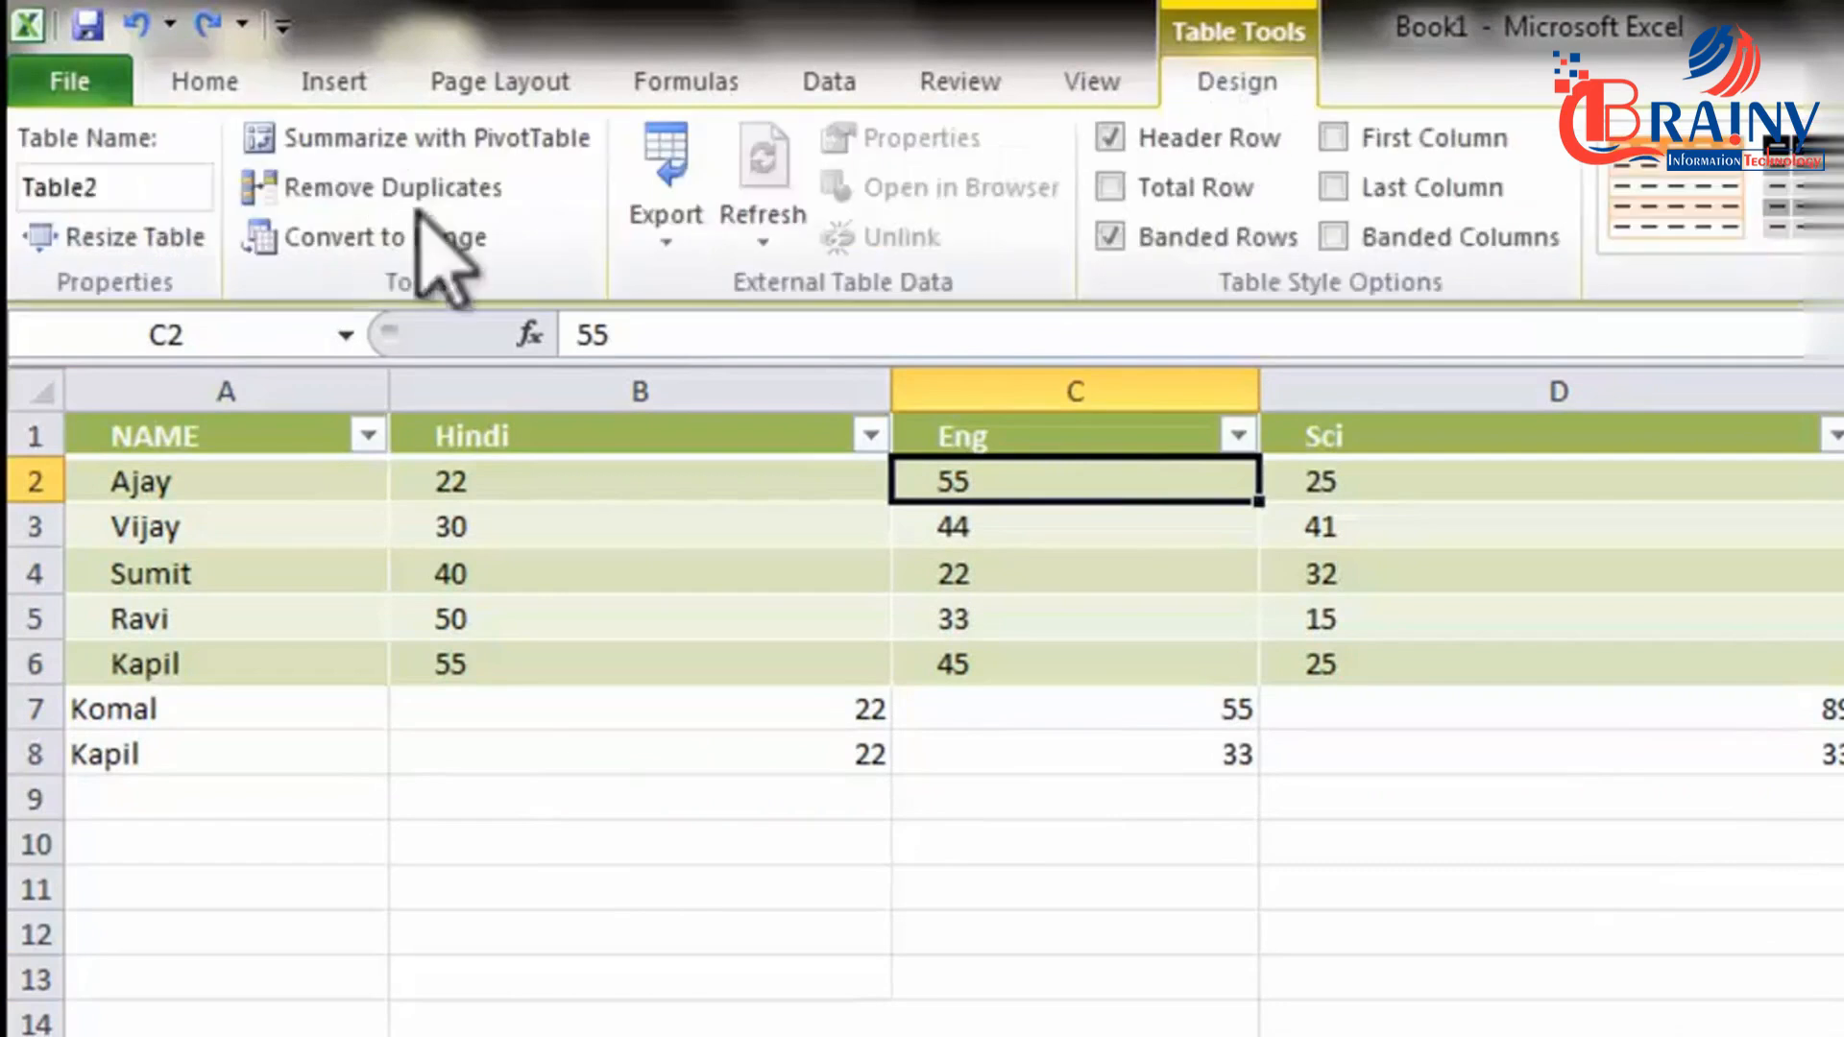
pyautogui.click(134, 236)
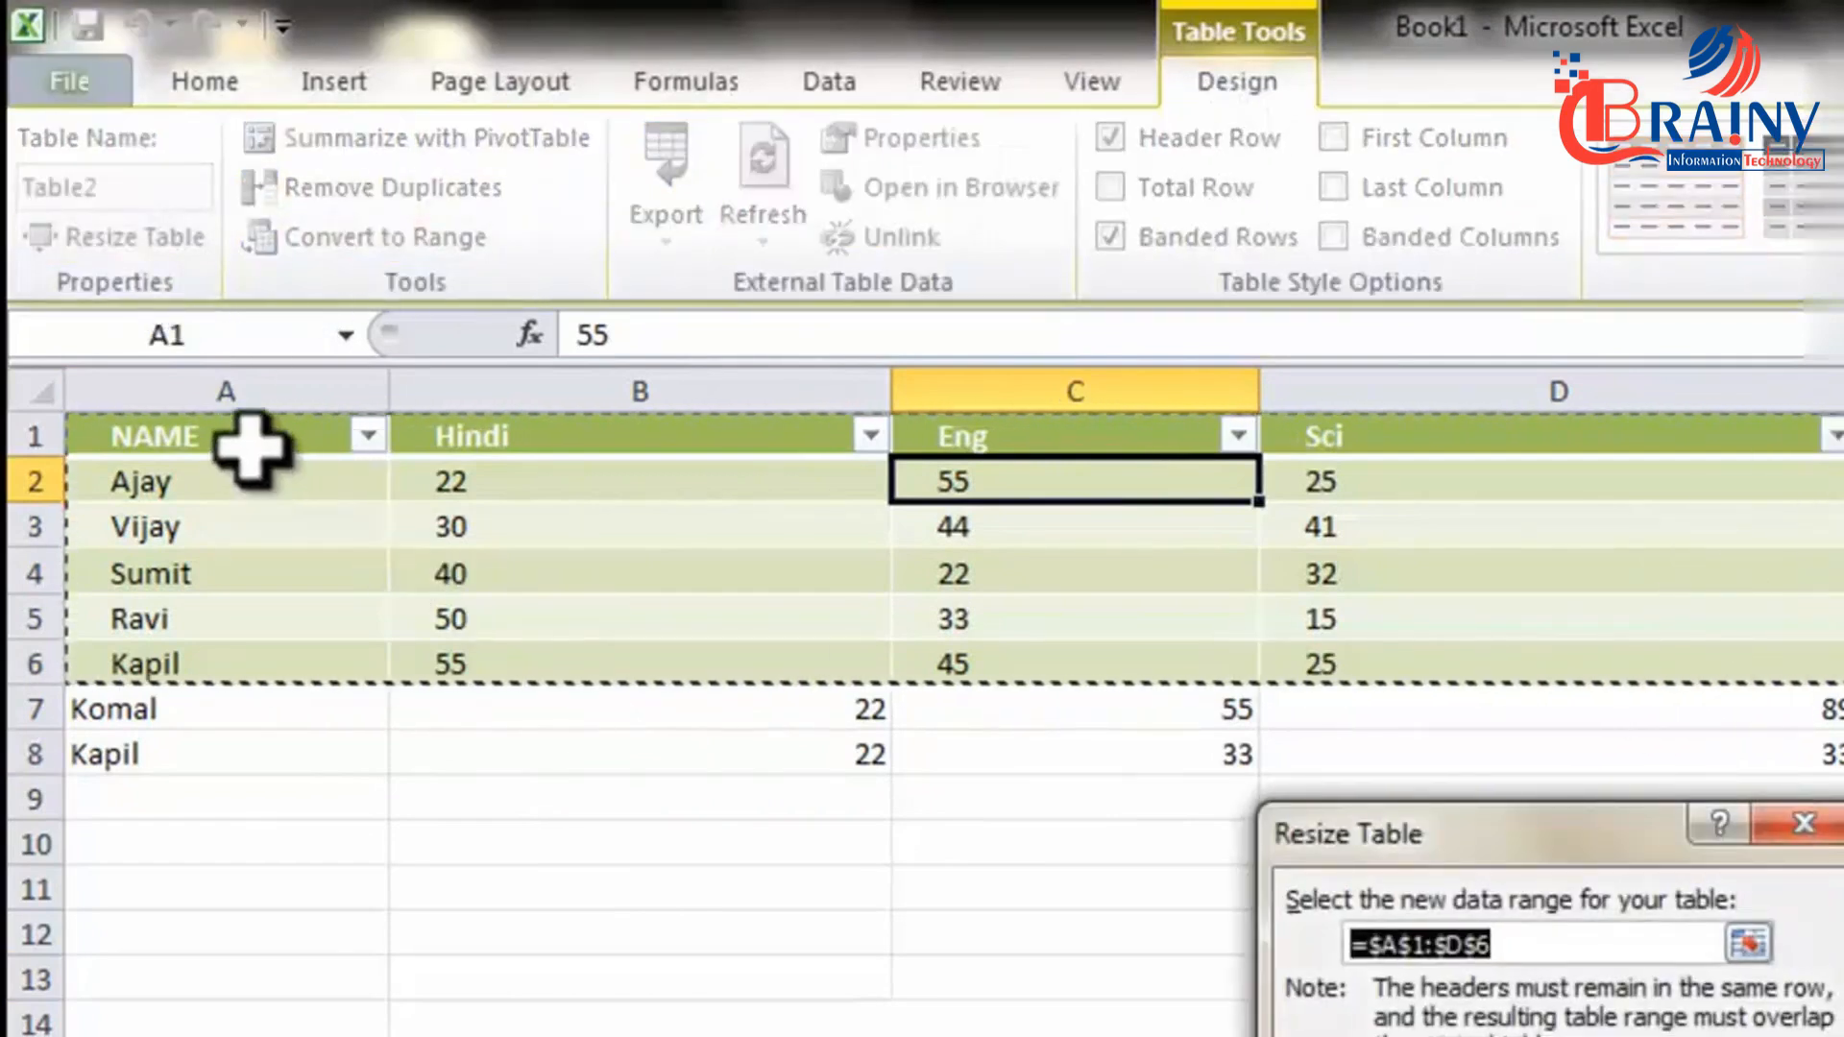
pyautogui.moveTo(1729, 745); pyautogui.dragTo(192, 422)
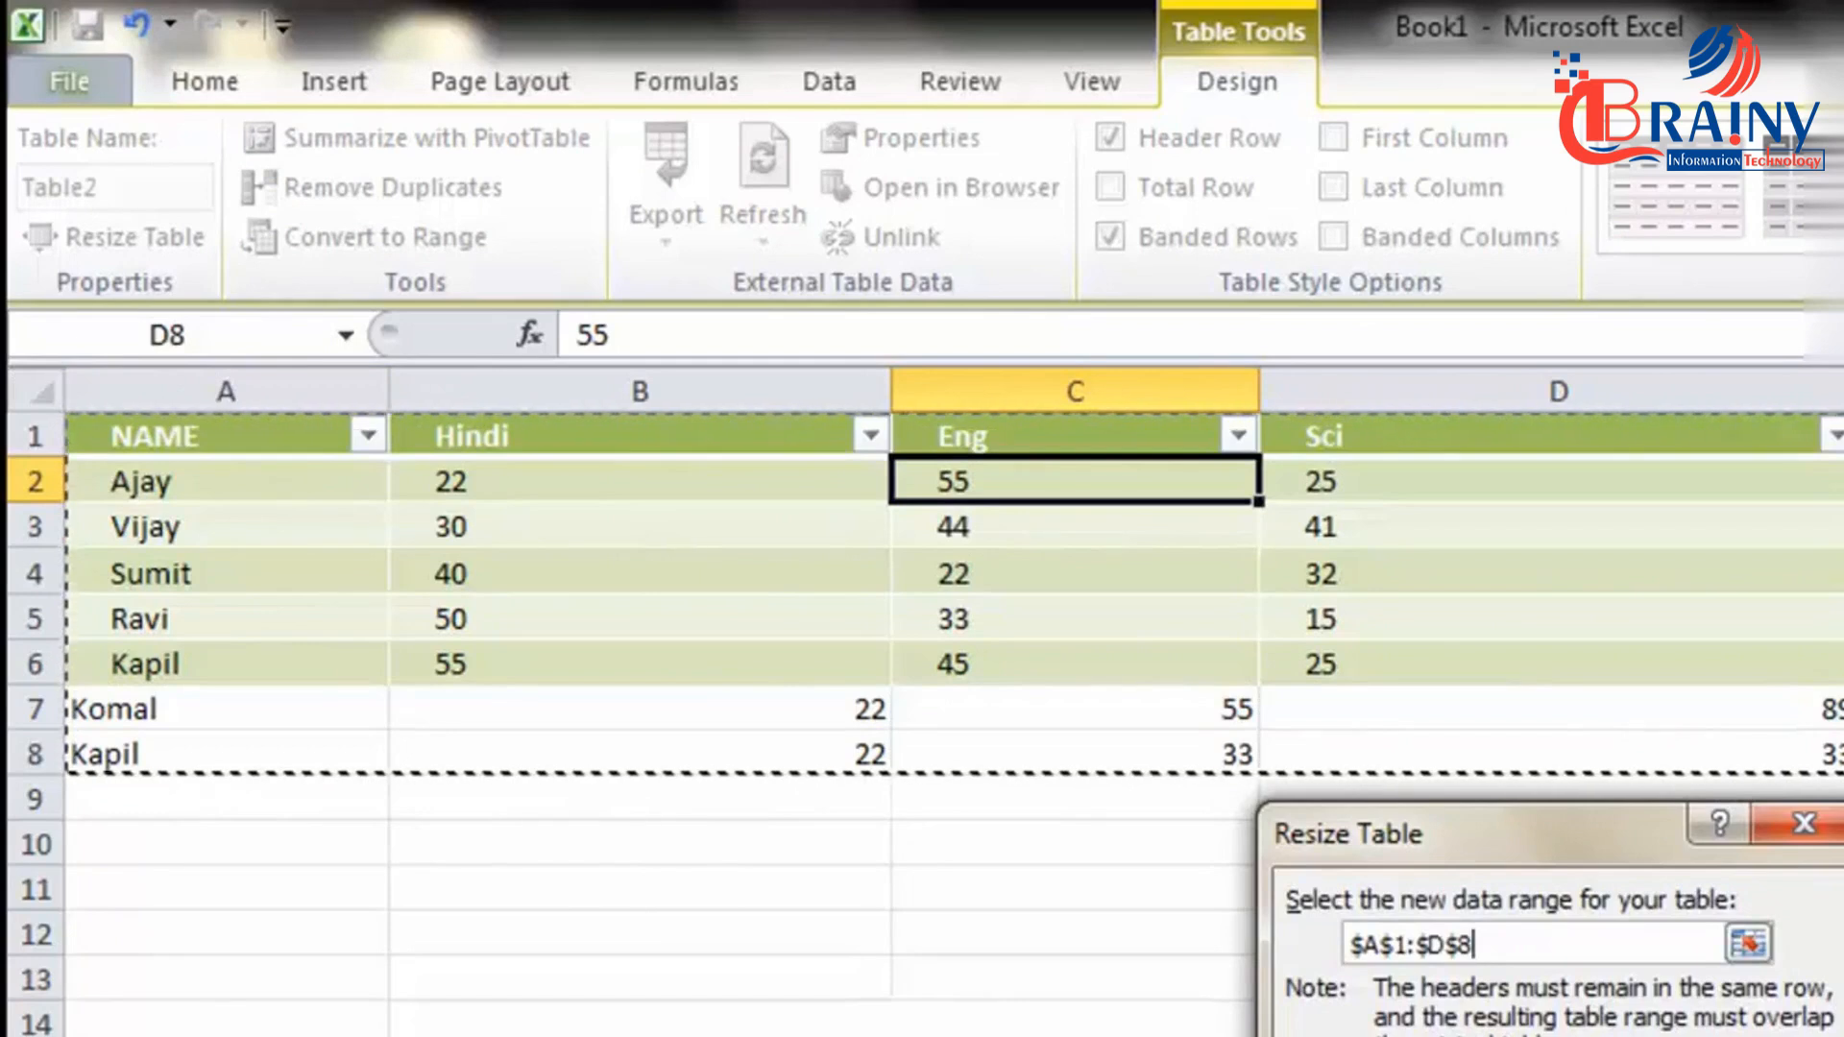
pyautogui.press('Return')
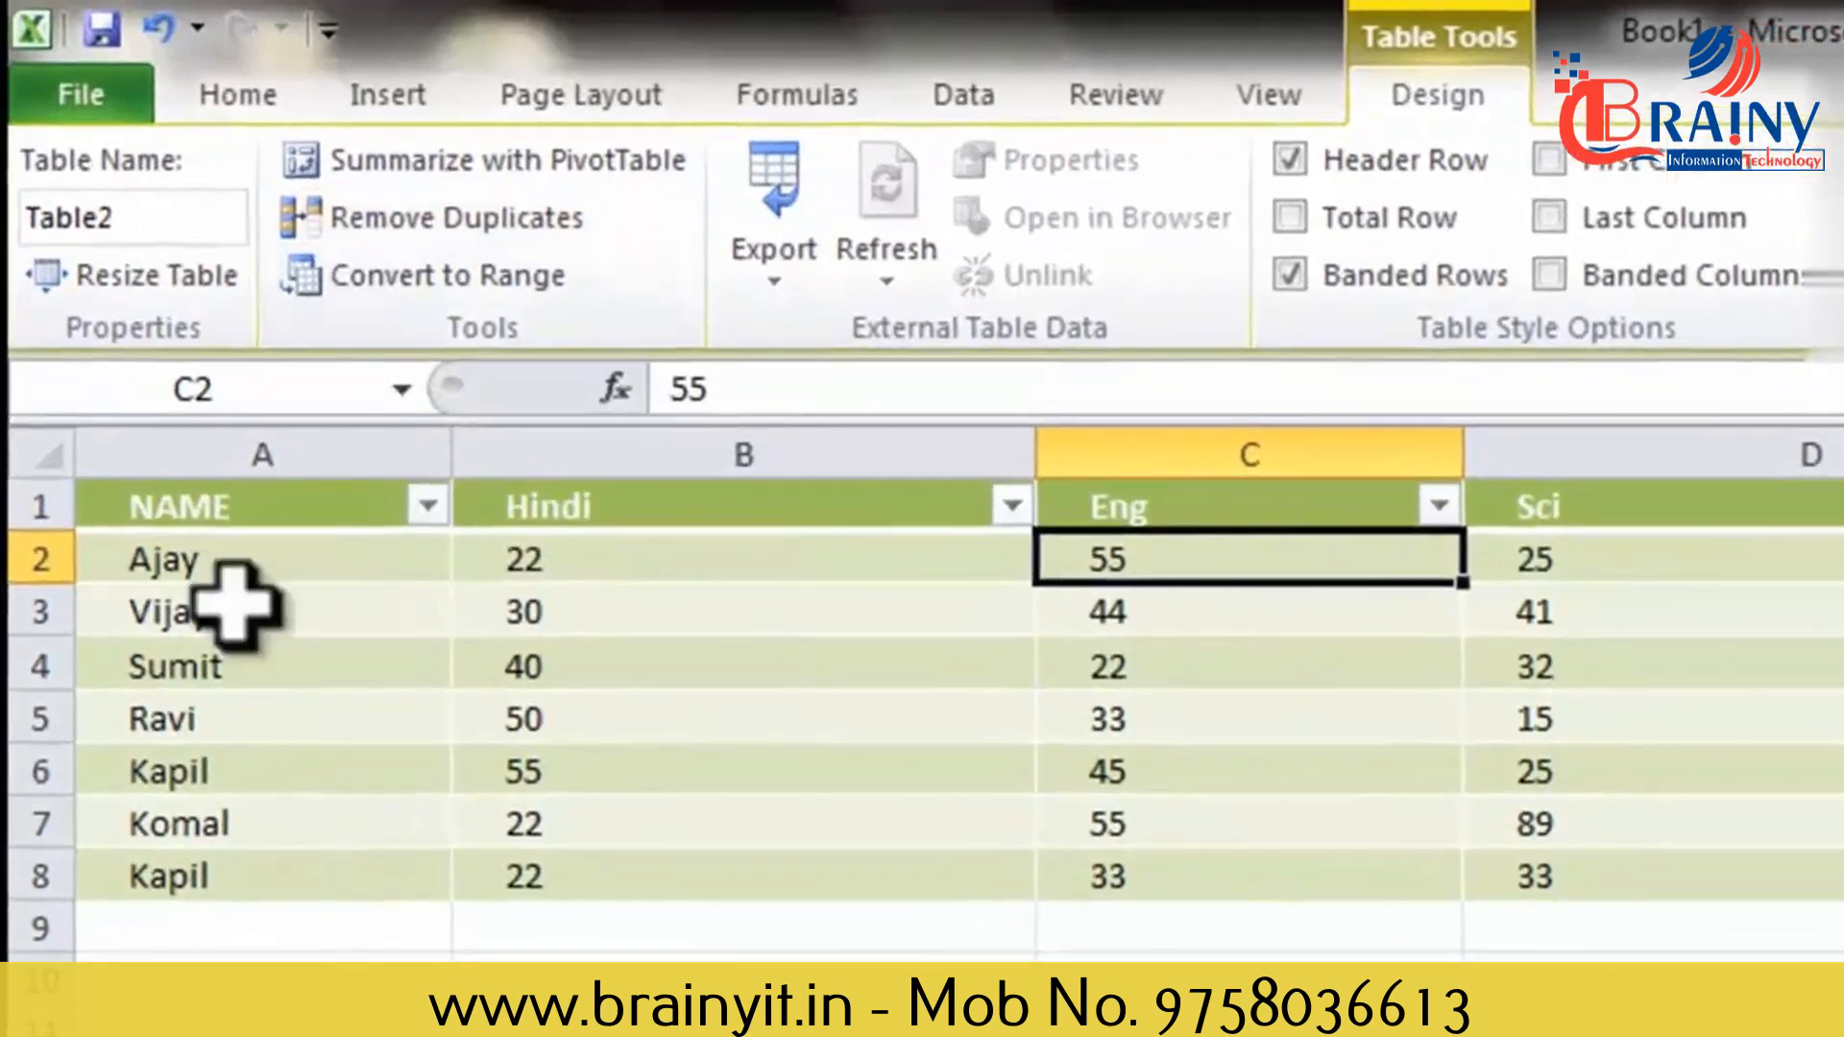
# Remove the duplicate Kapil row from the table, checking for duplicates in the NAME column only.
pyautogui.click(230, 769)
pyautogui.click(216, 869)
pyautogui.click(226, 779)
pyautogui.click(231, 874)
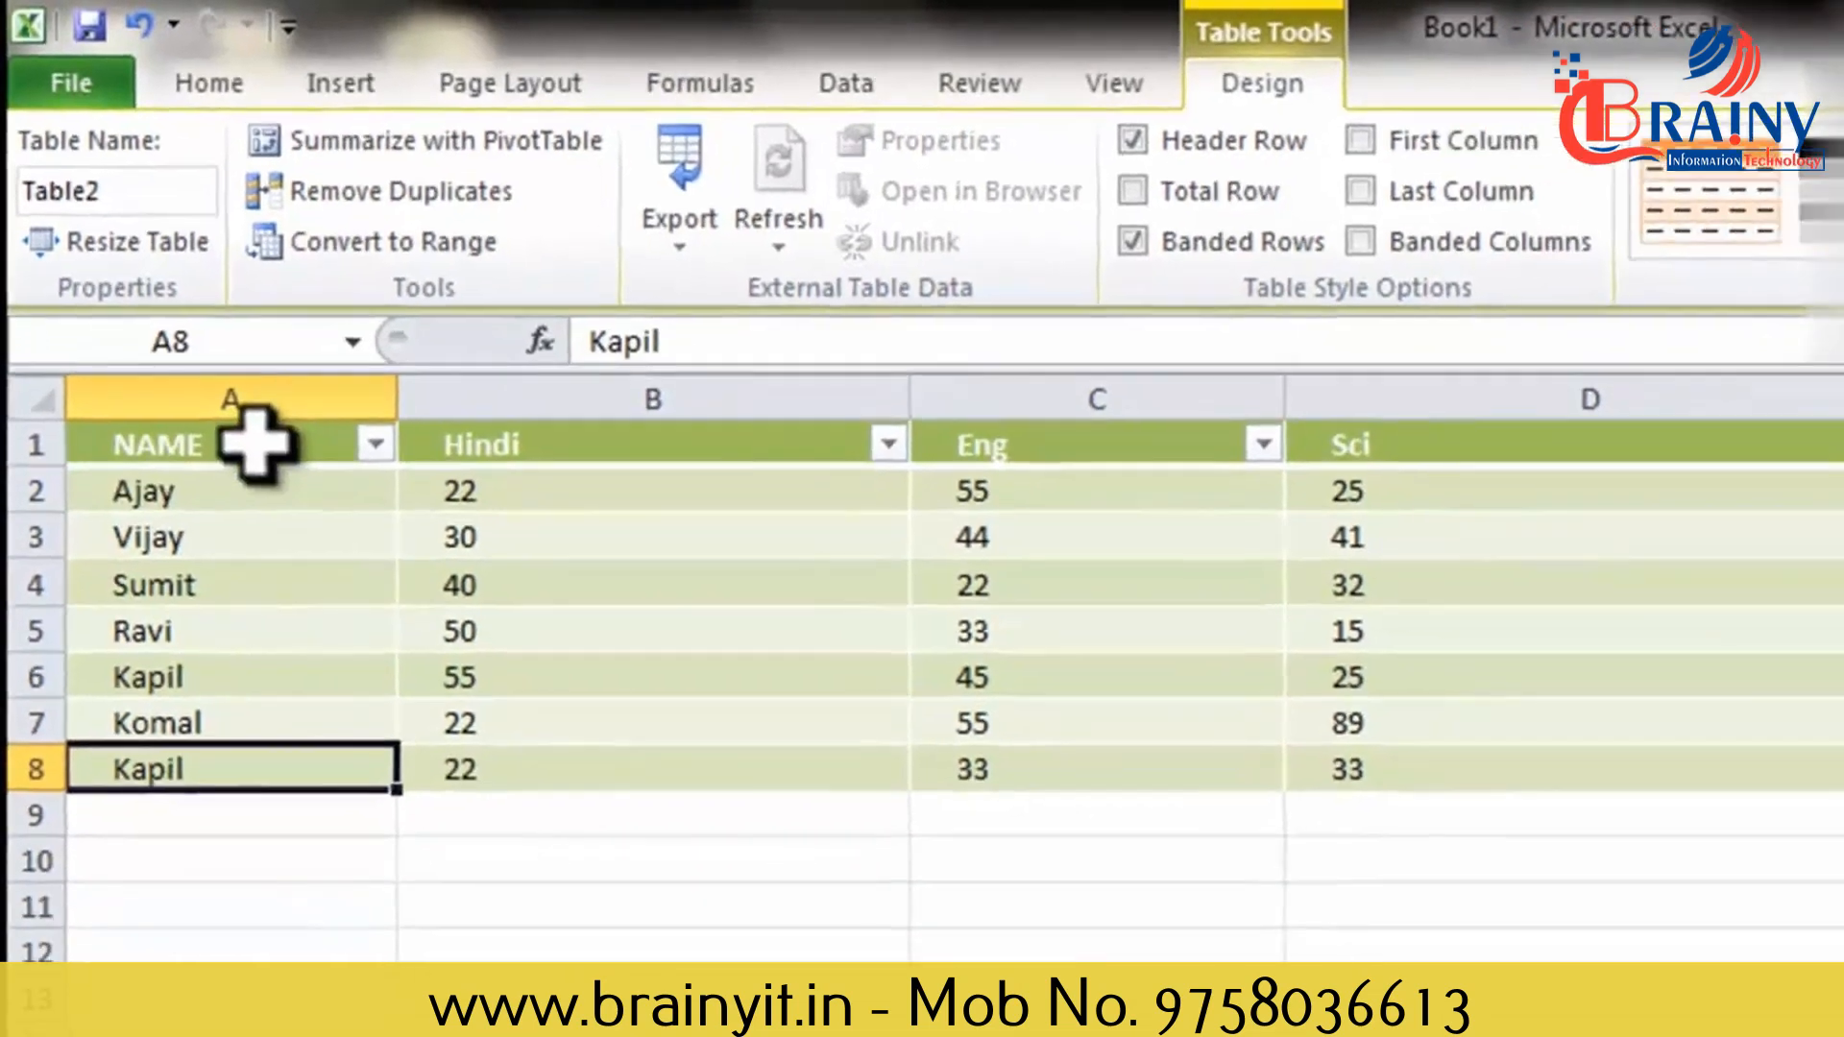
pyautogui.click(302, 506)
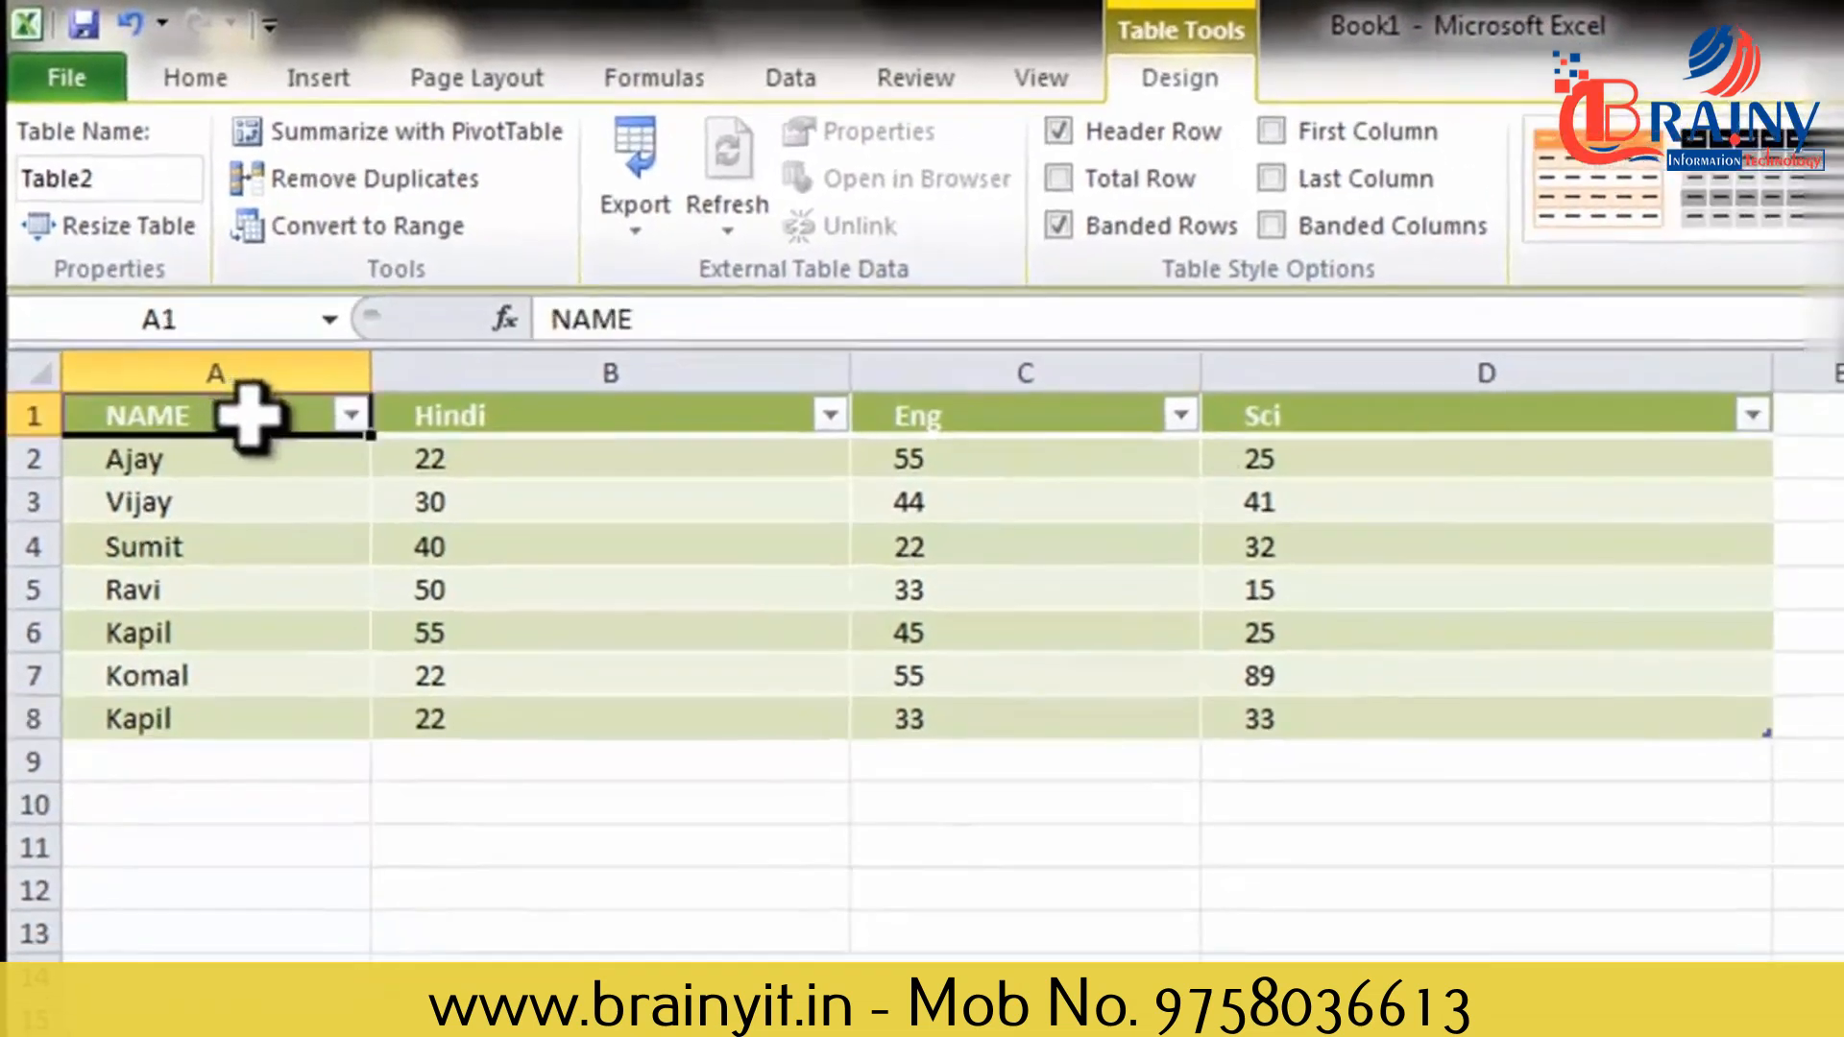
pyautogui.click(446, 177)
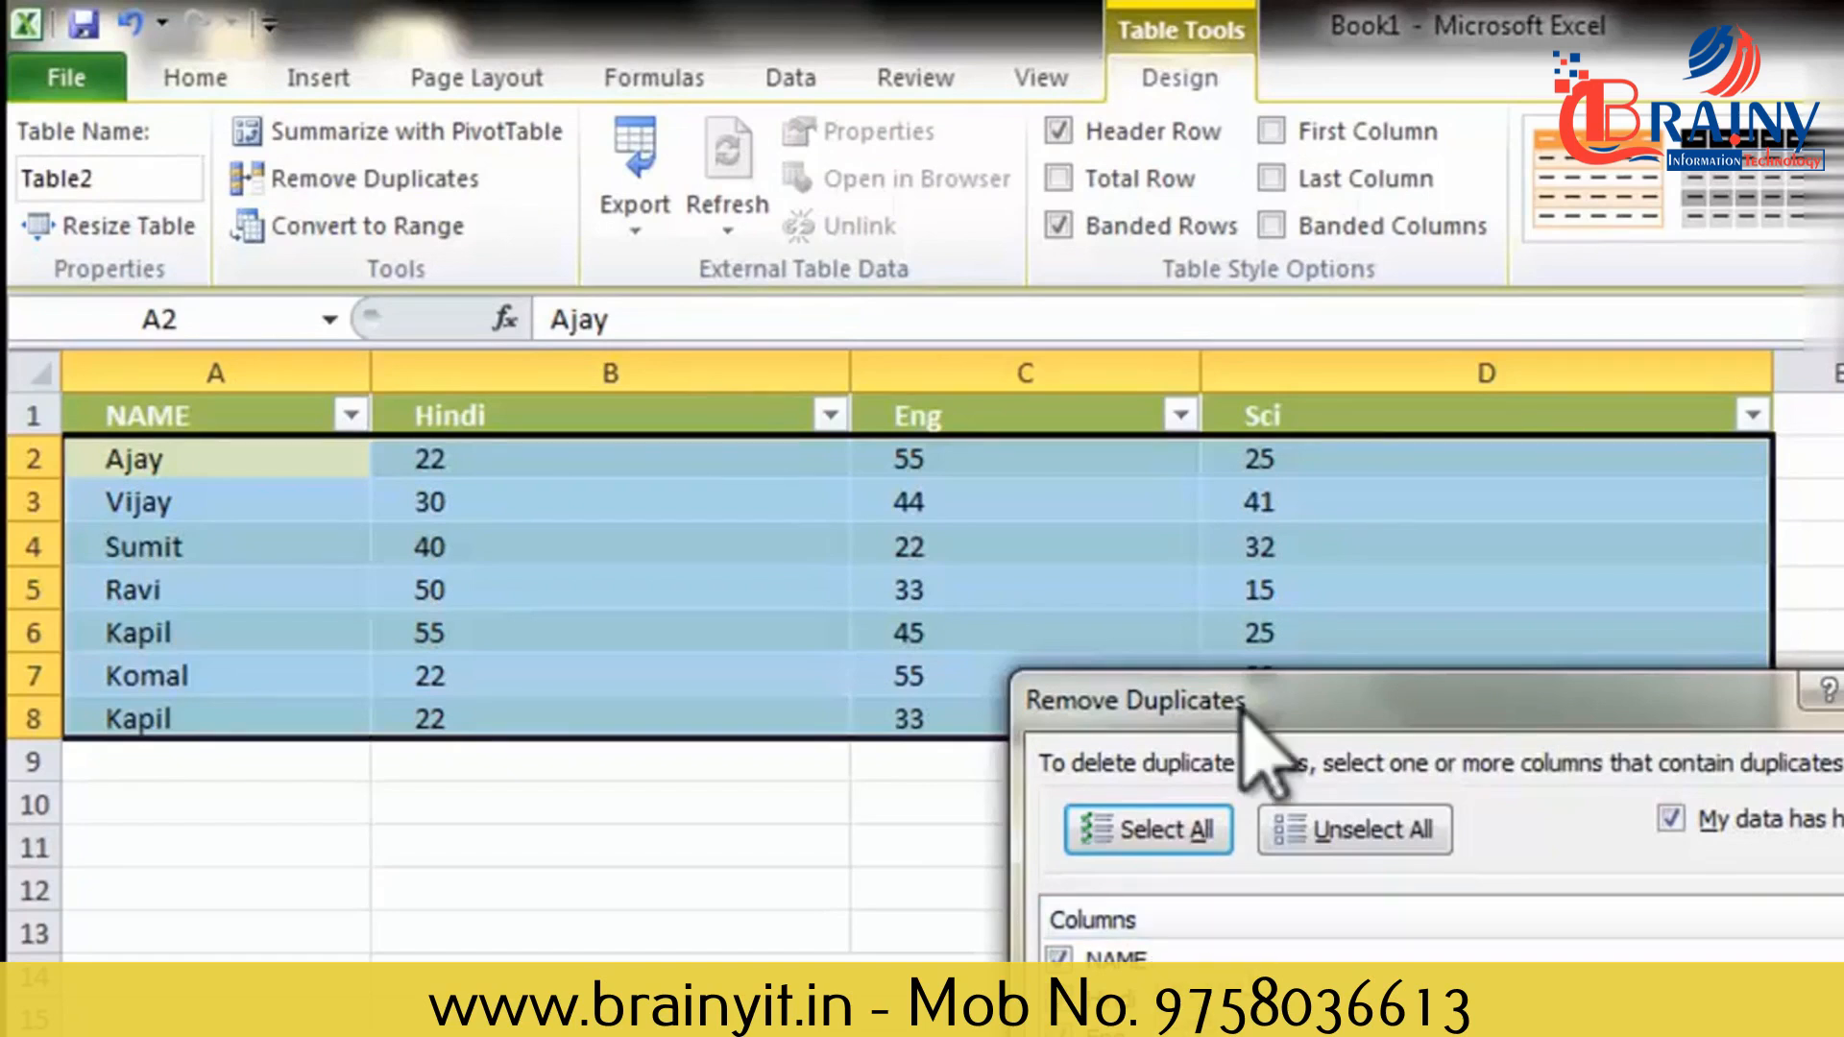
pyautogui.moveTo(1239, 705); pyautogui.dragTo(858, 701)
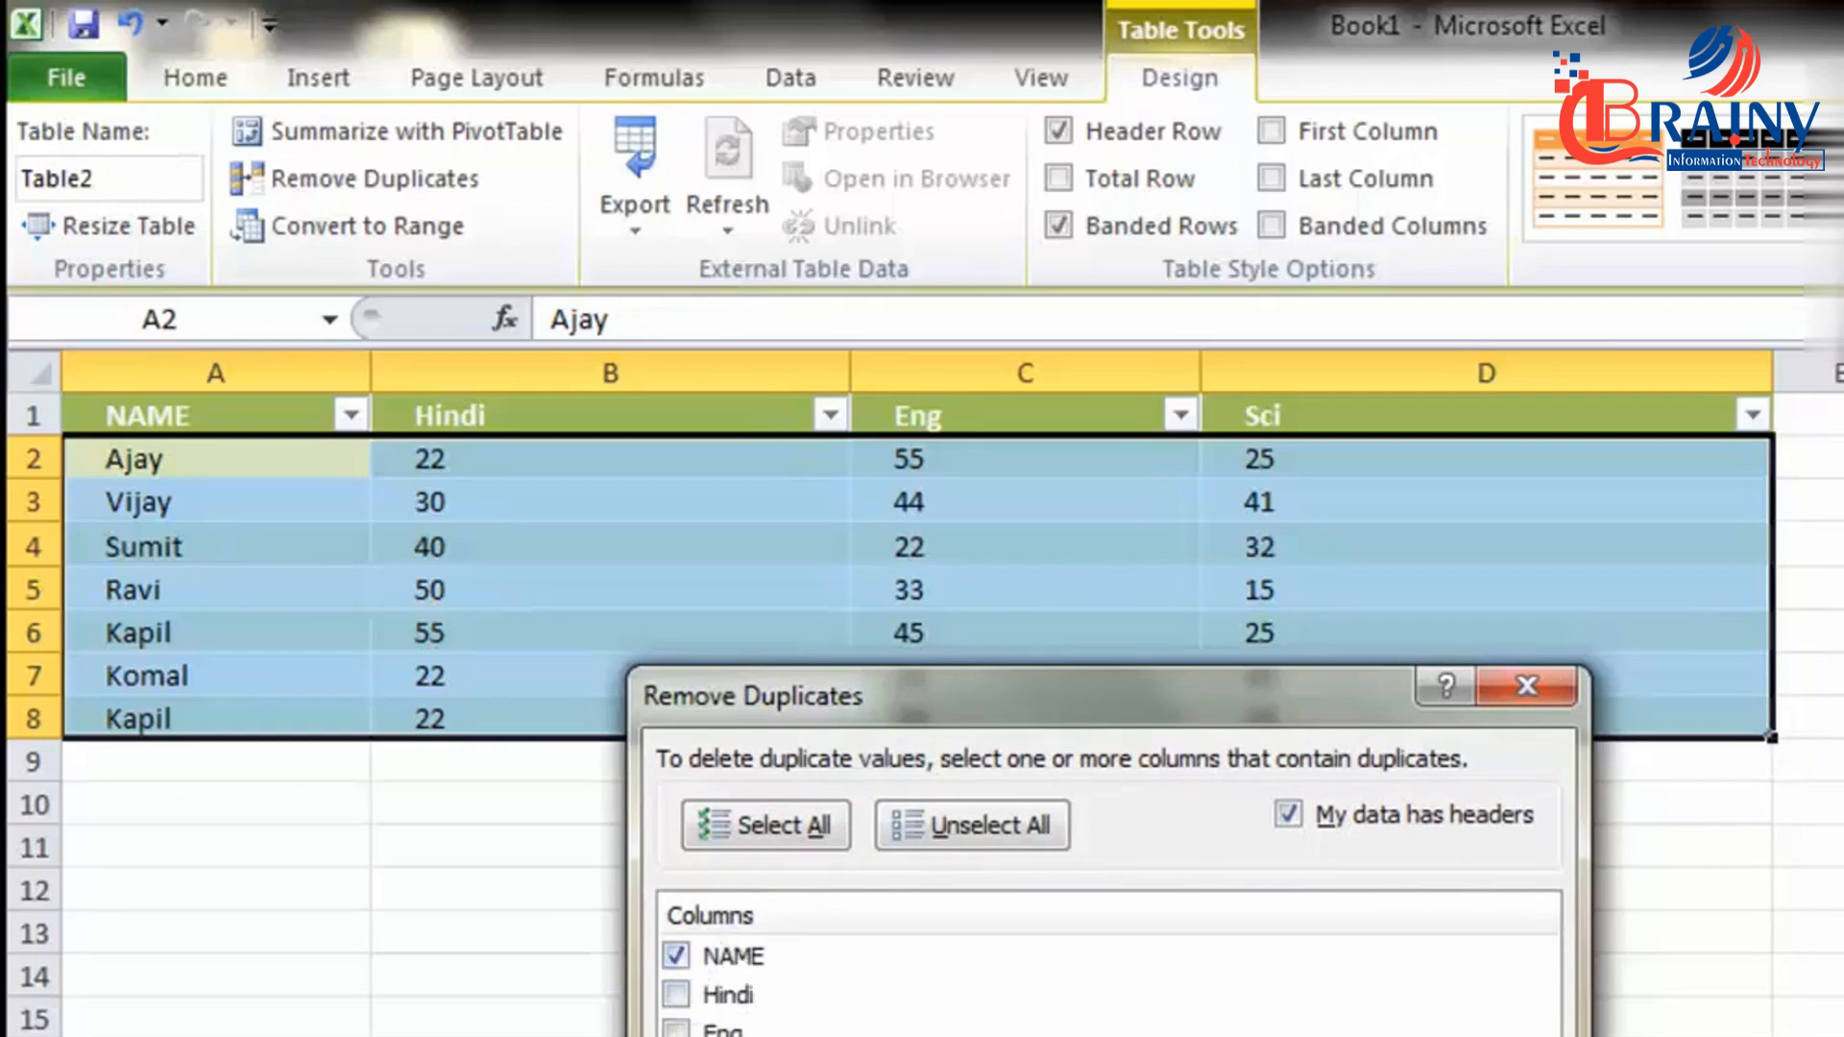
pyautogui.press('Return')
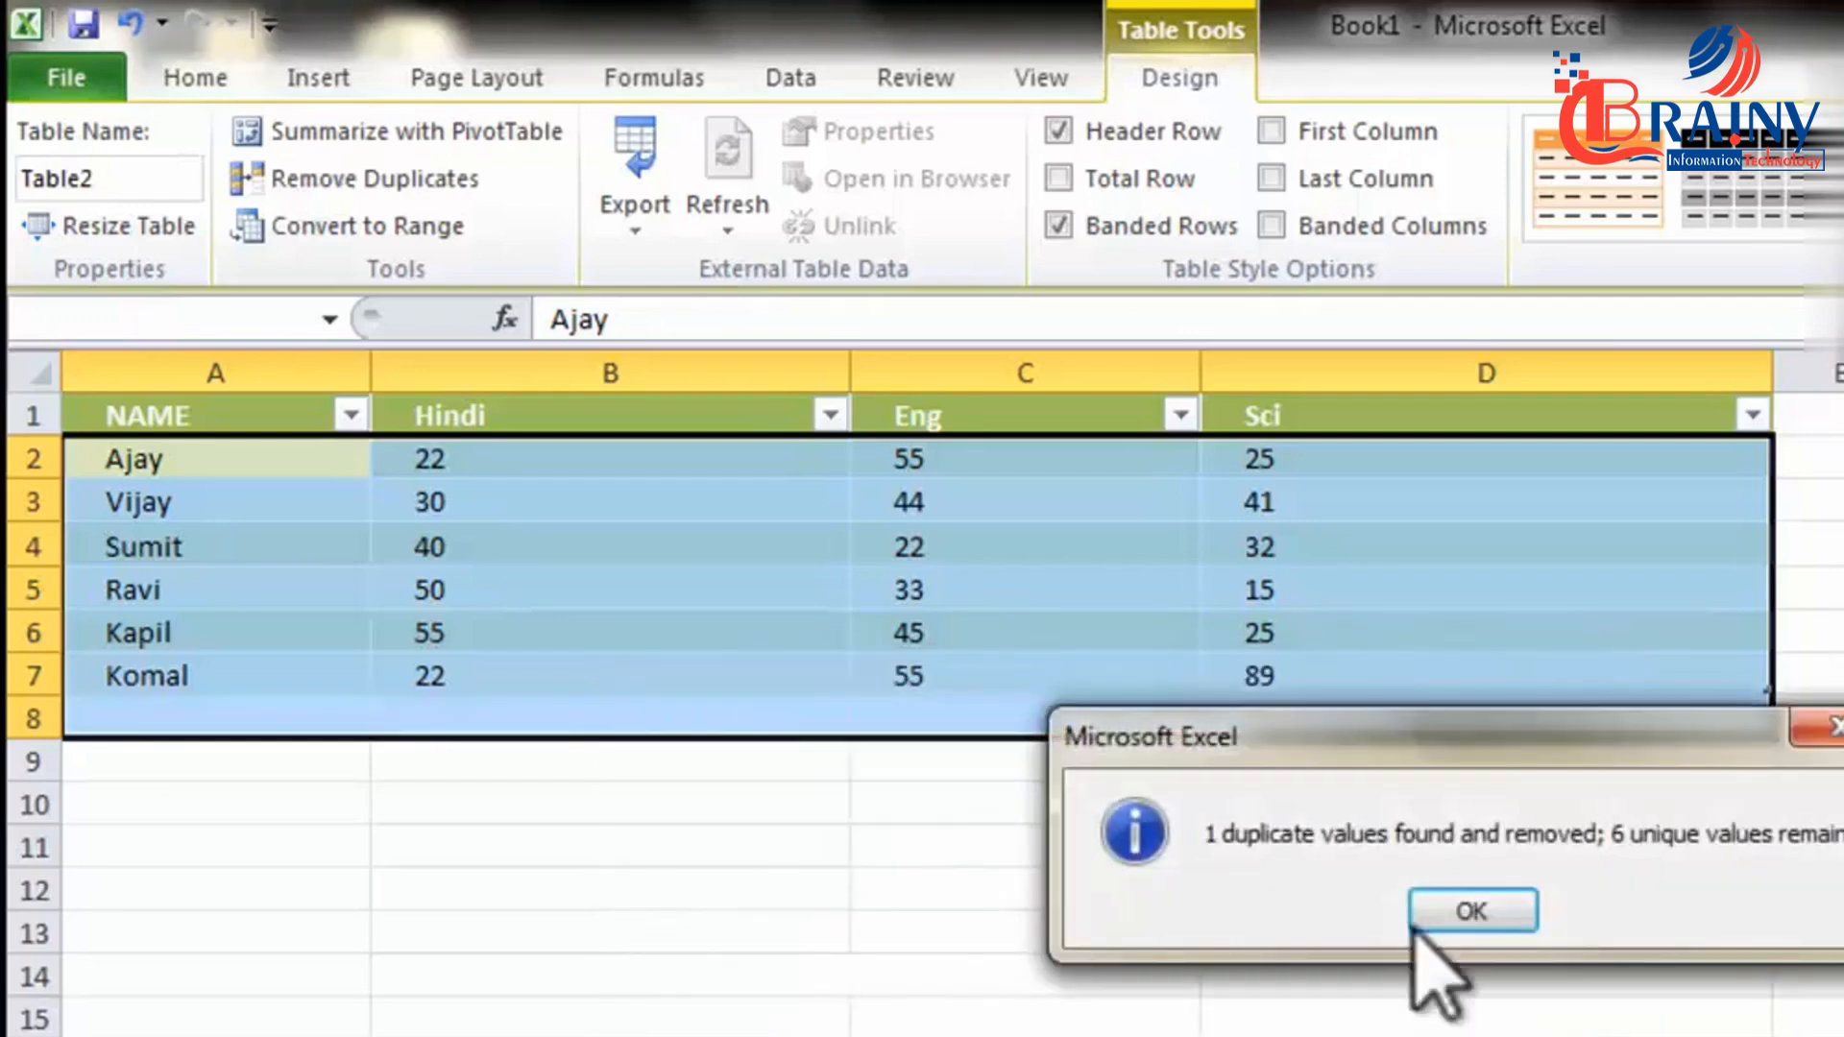
pyautogui.moveTo(1313, 745); pyautogui.dragTo(830, 832)
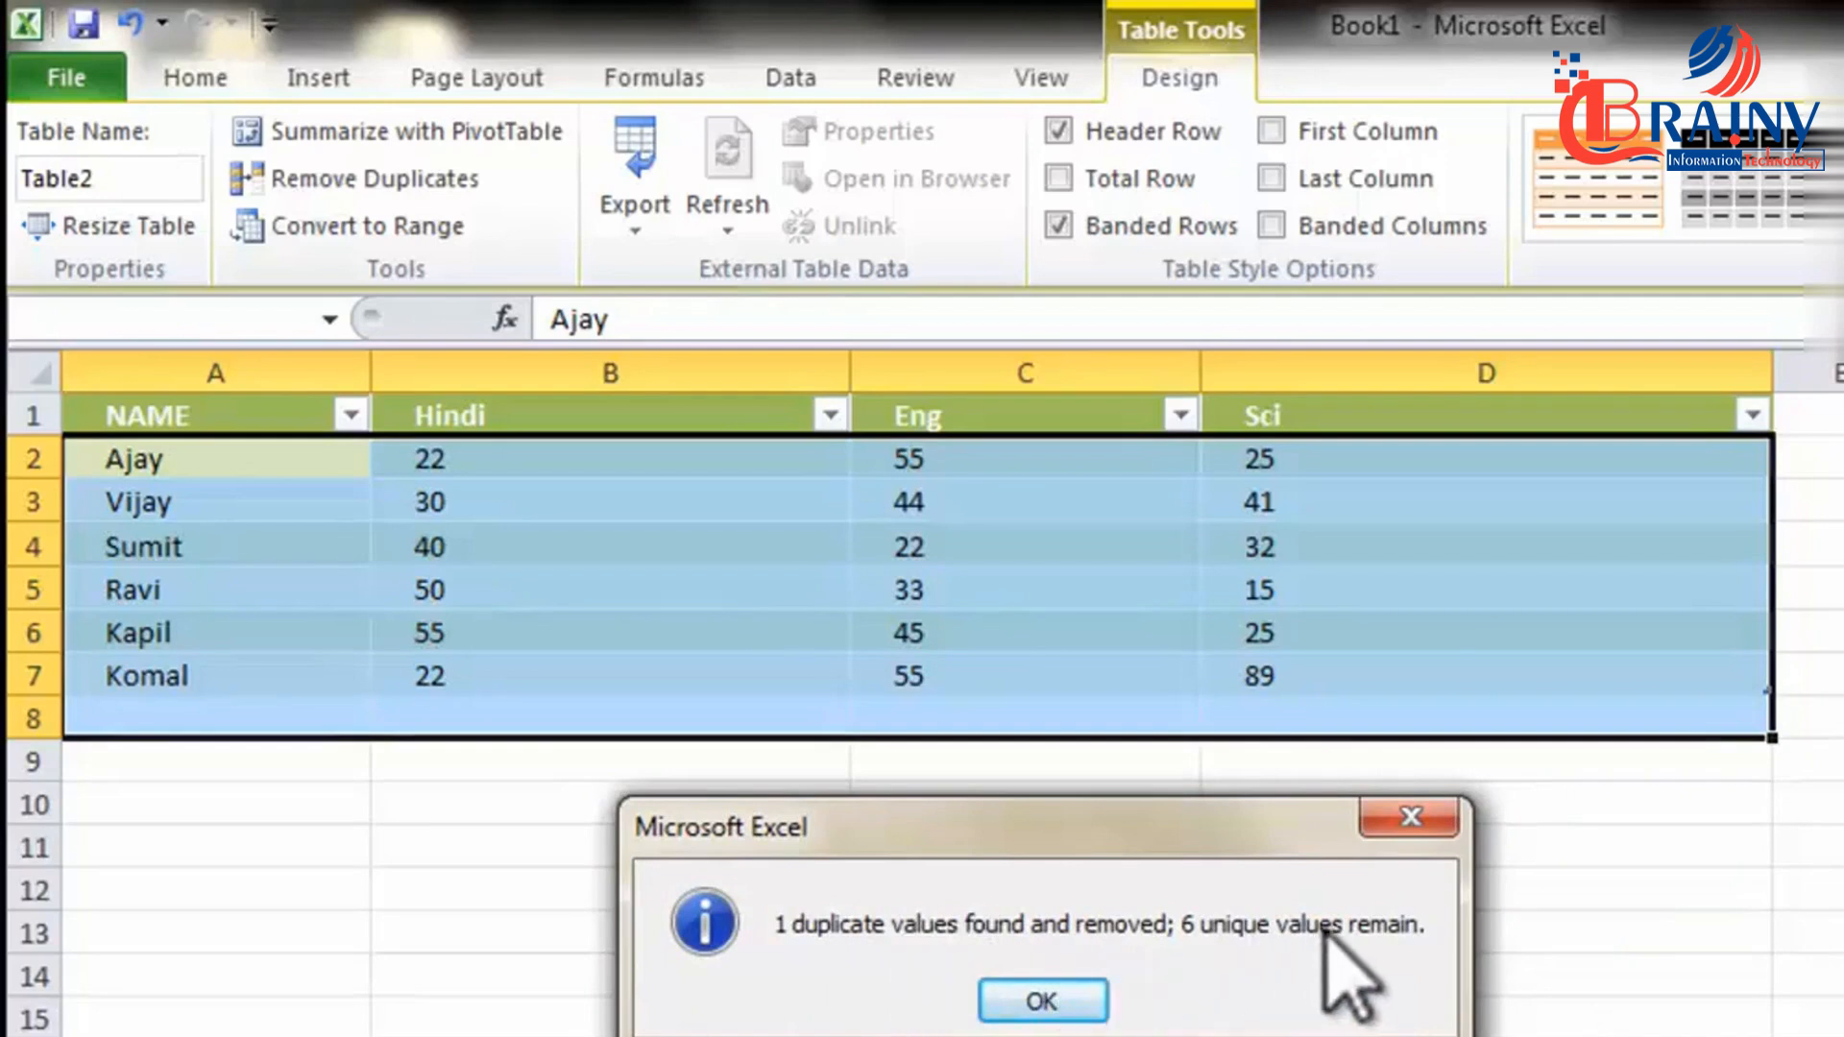
pyautogui.click(1033, 1002)
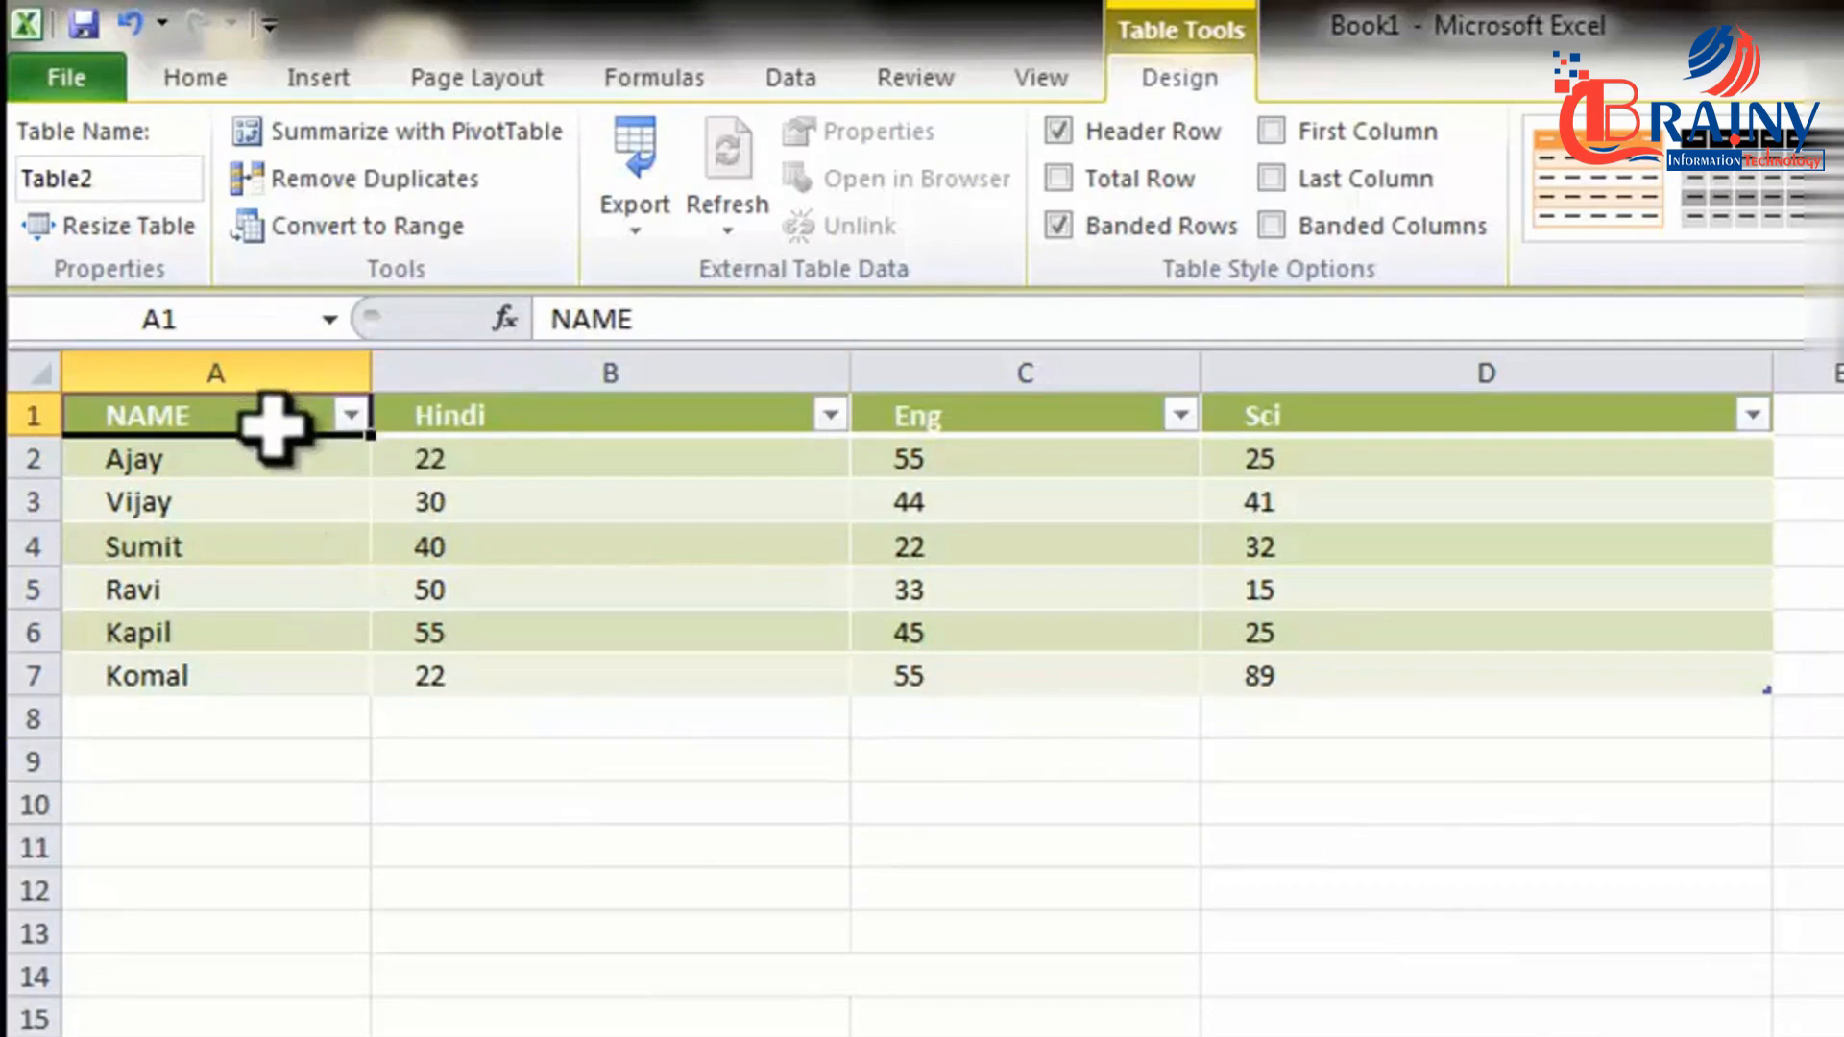
# Convert the table in A1:D7 to a normal range.
pyautogui.moveTo(273, 413); pyautogui.dragTo(1531, 669)
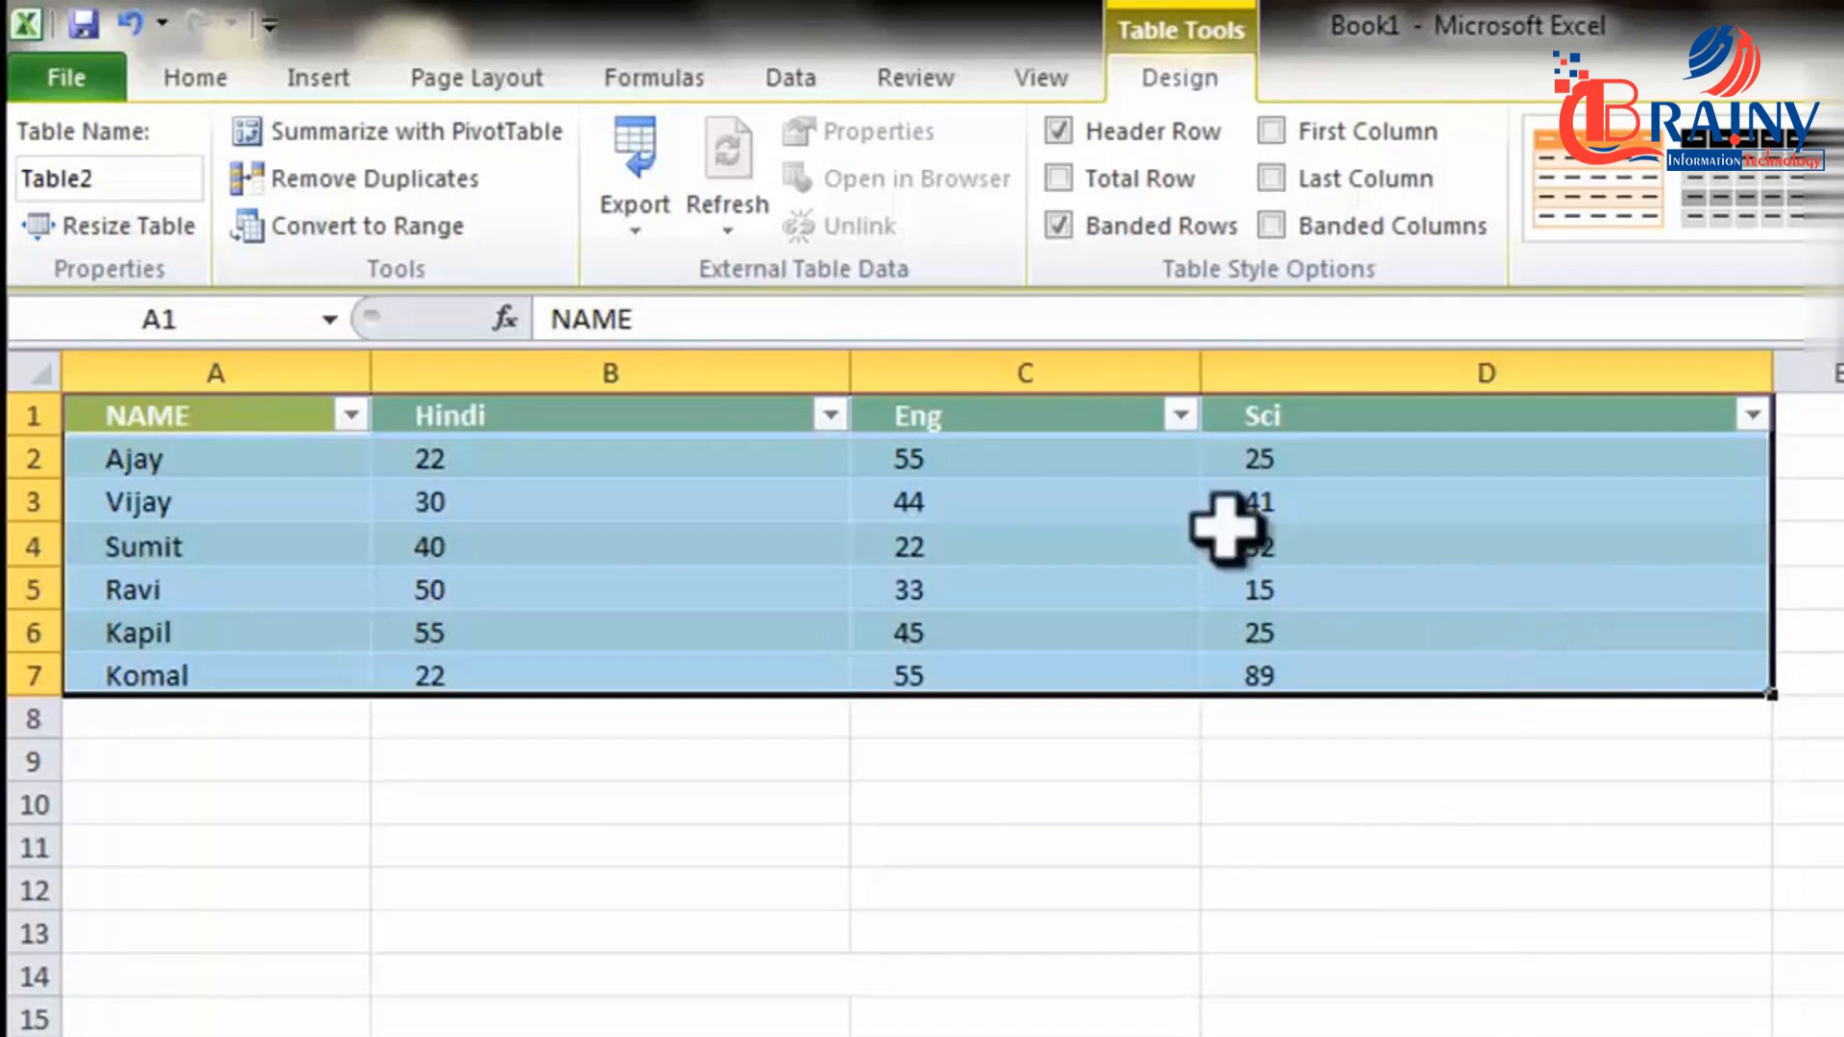
pyautogui.click(341, 228)
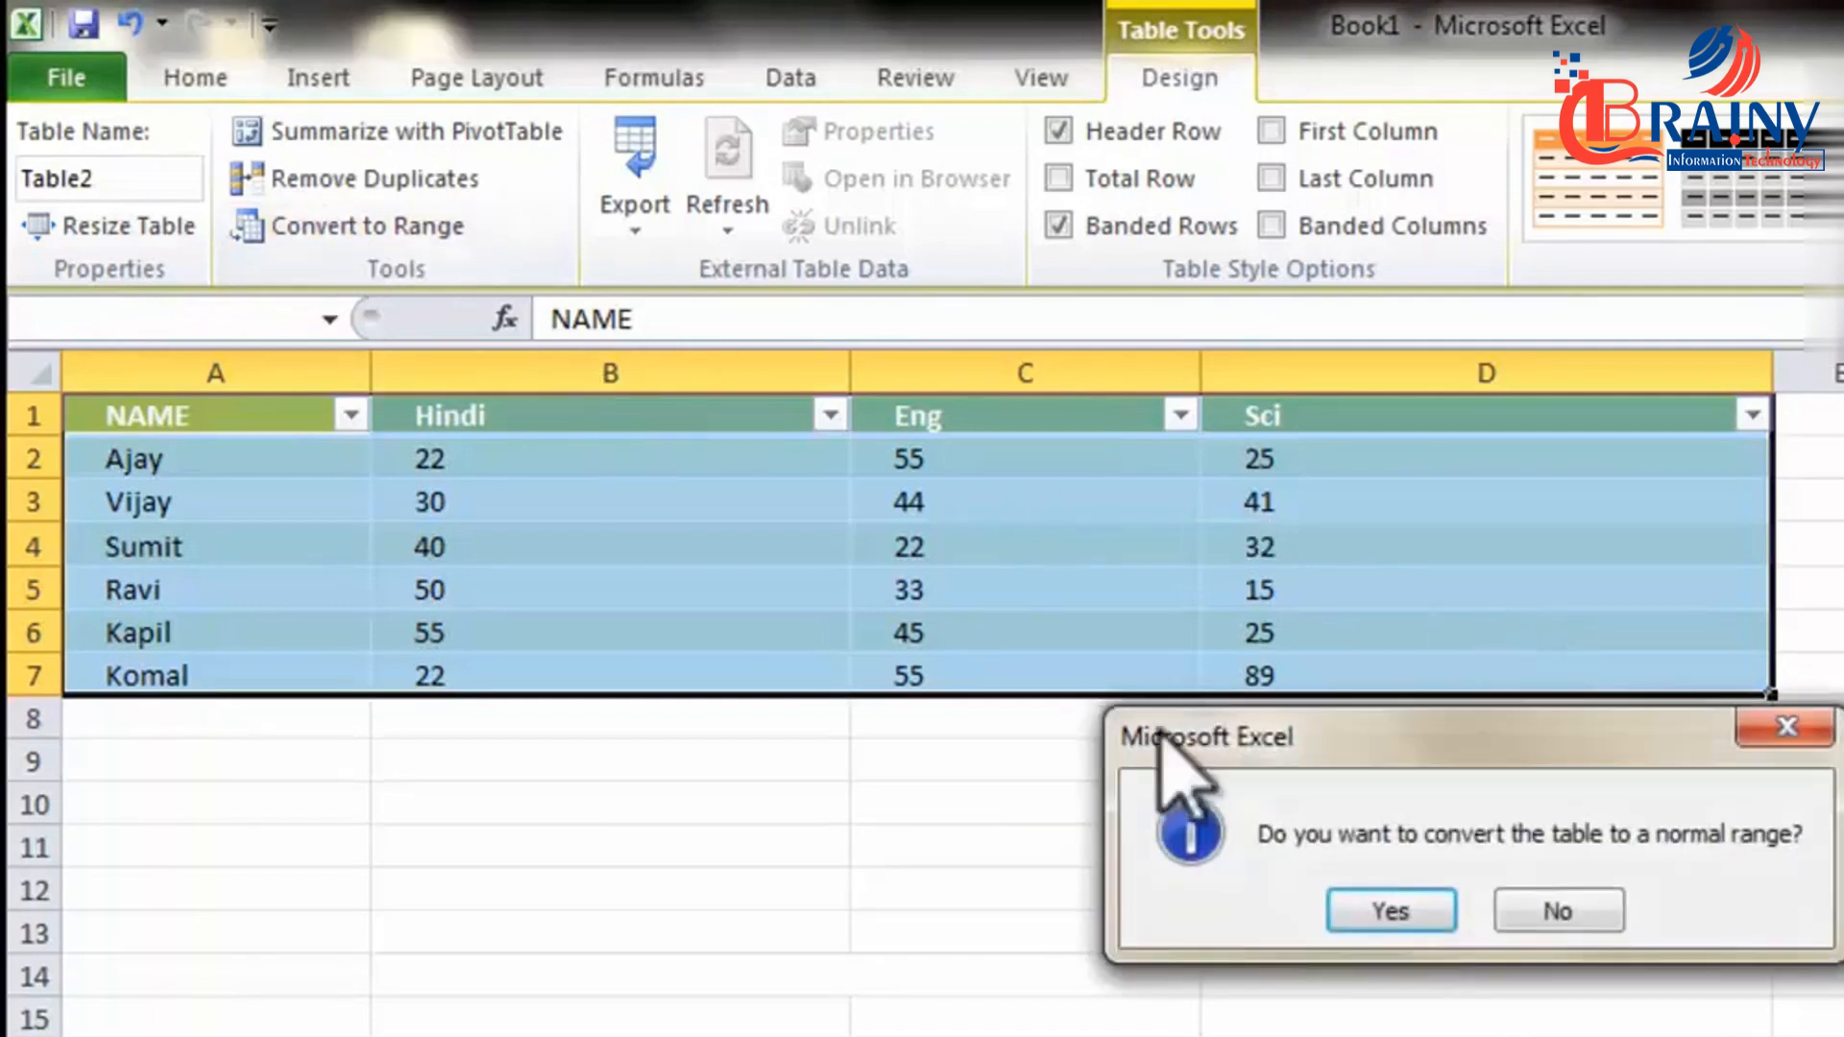
pyautogui.click(1390, 912)
pyautogui.click(597, 893)
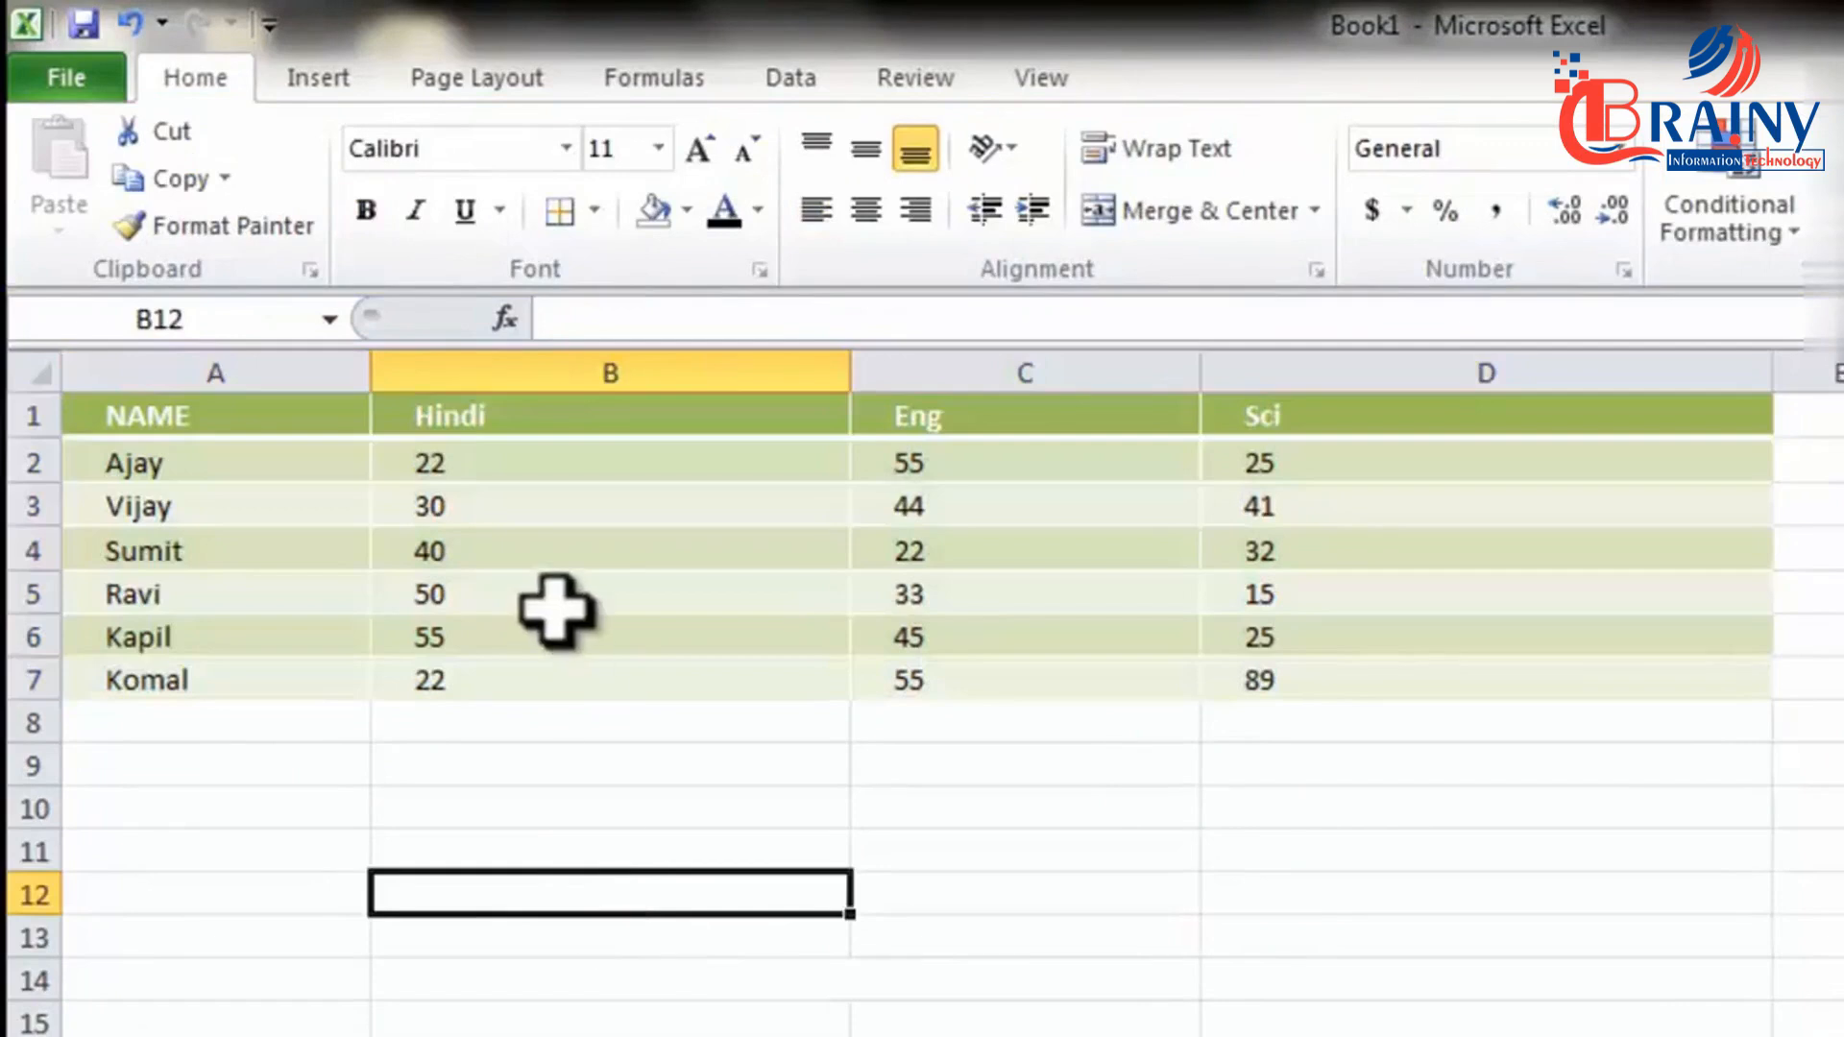
# Check the header and data cells of the converted range for table features, and undo the conversion.
pyautogui.click(554, 547)
pyautogui.click(502, 461)
pyautogui.click(258, 401)
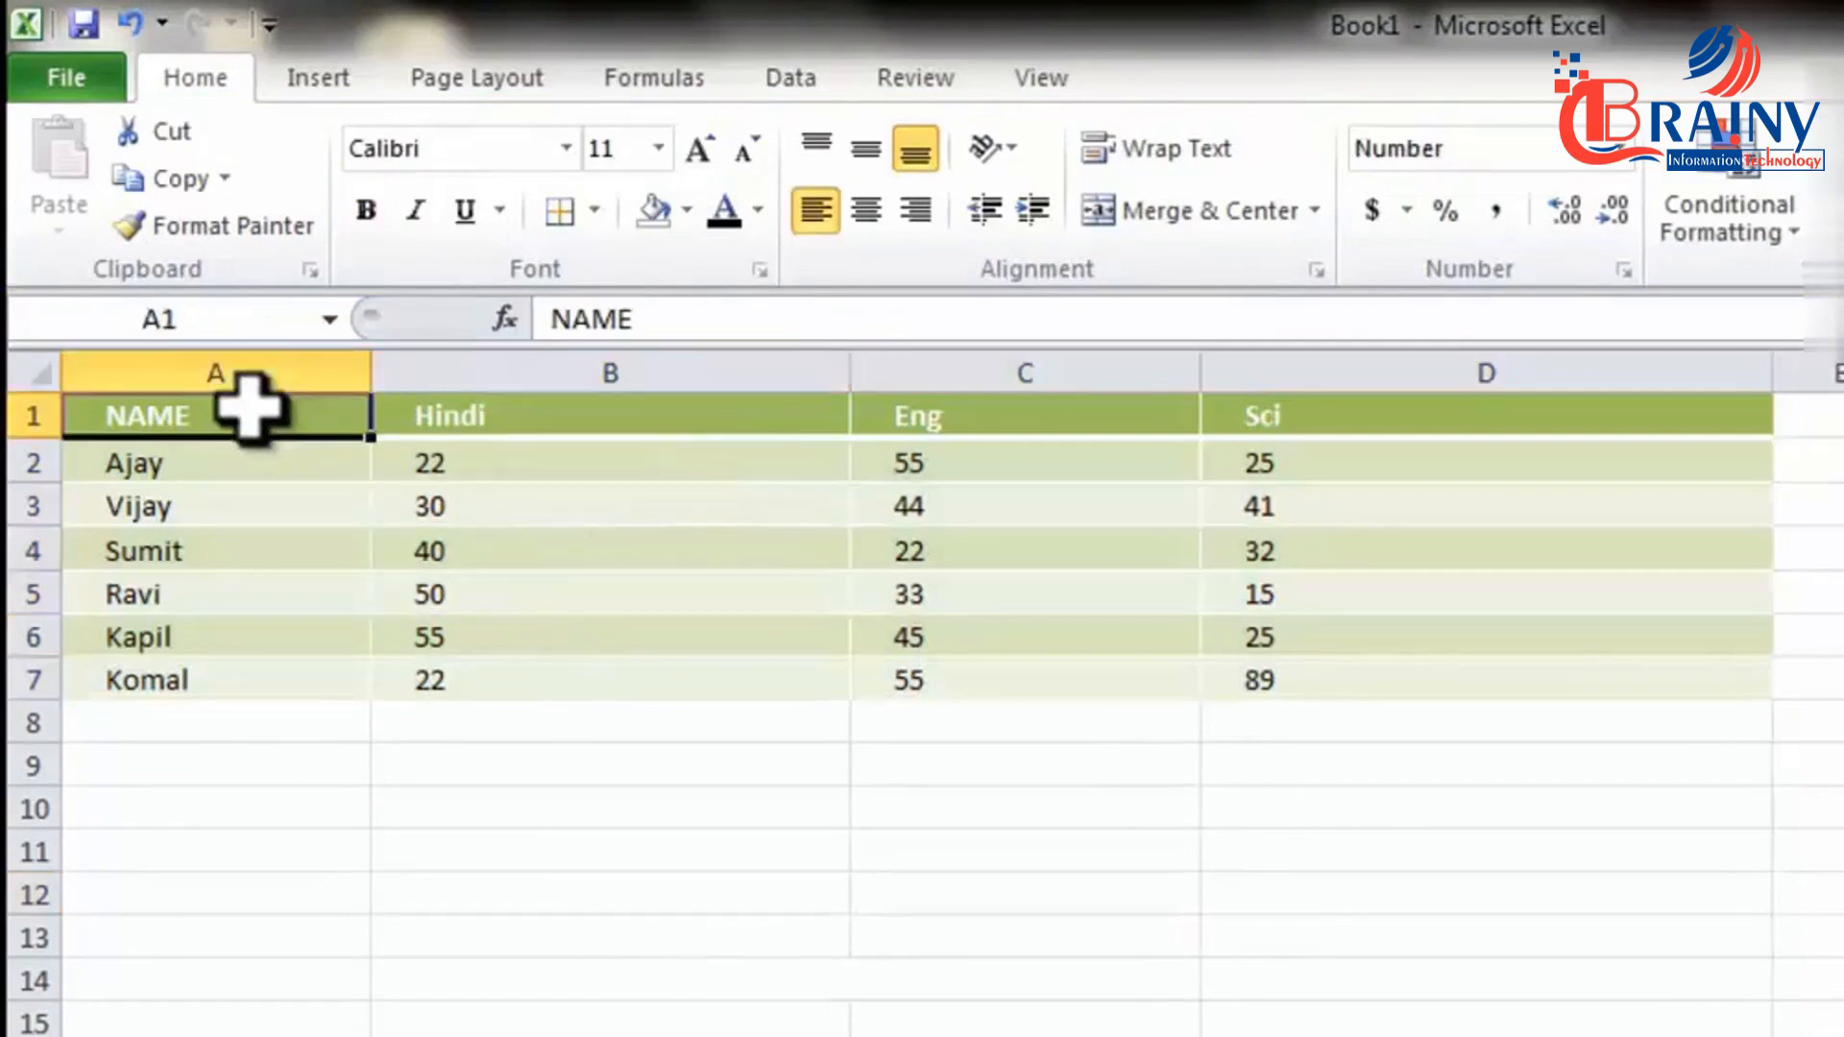
pyautogui.click(425, 423)
pyautogui.click(994, 423)
pyautogui.click(1248, 423)
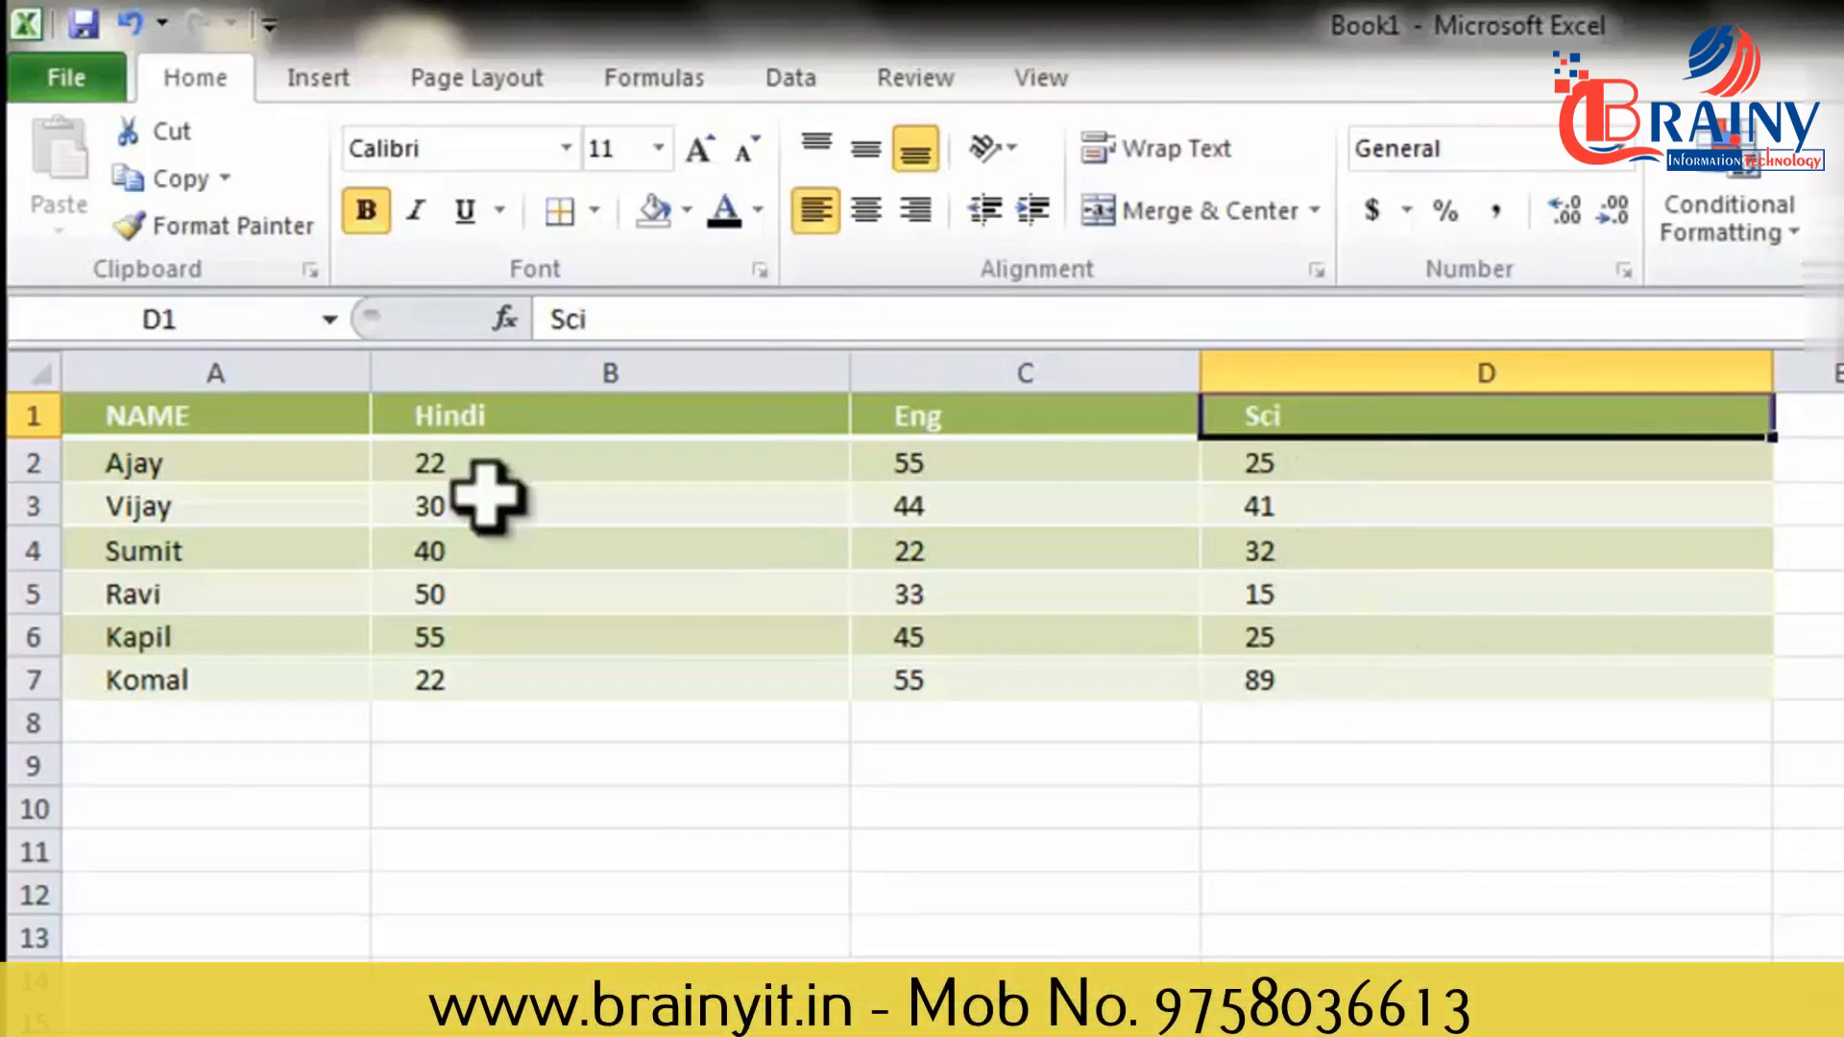
pyautogui.click(343, 501)
pyautogui.click(687, 624)
pyautogui.click(1153, 593)
pyautogui.click(1308, 639)
pyautogui.click(898, 722)
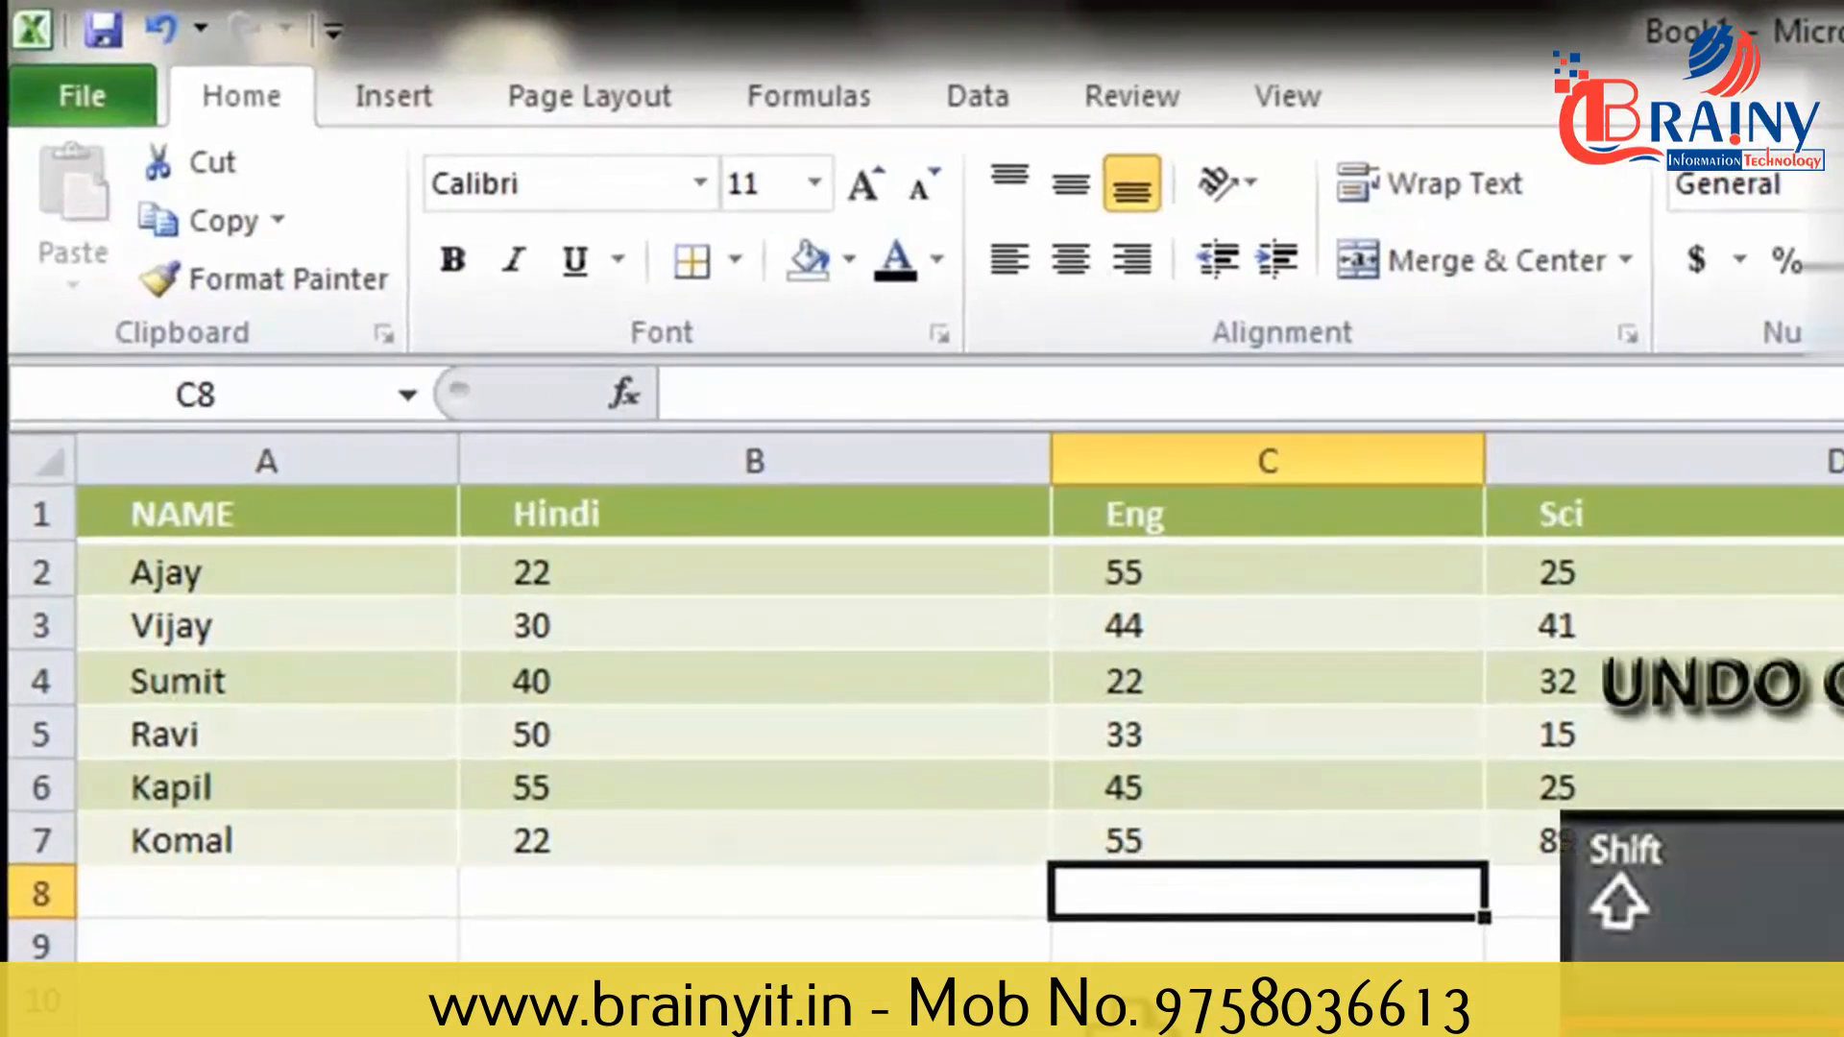
pyautogui.hotkey('ctrl', 'z')
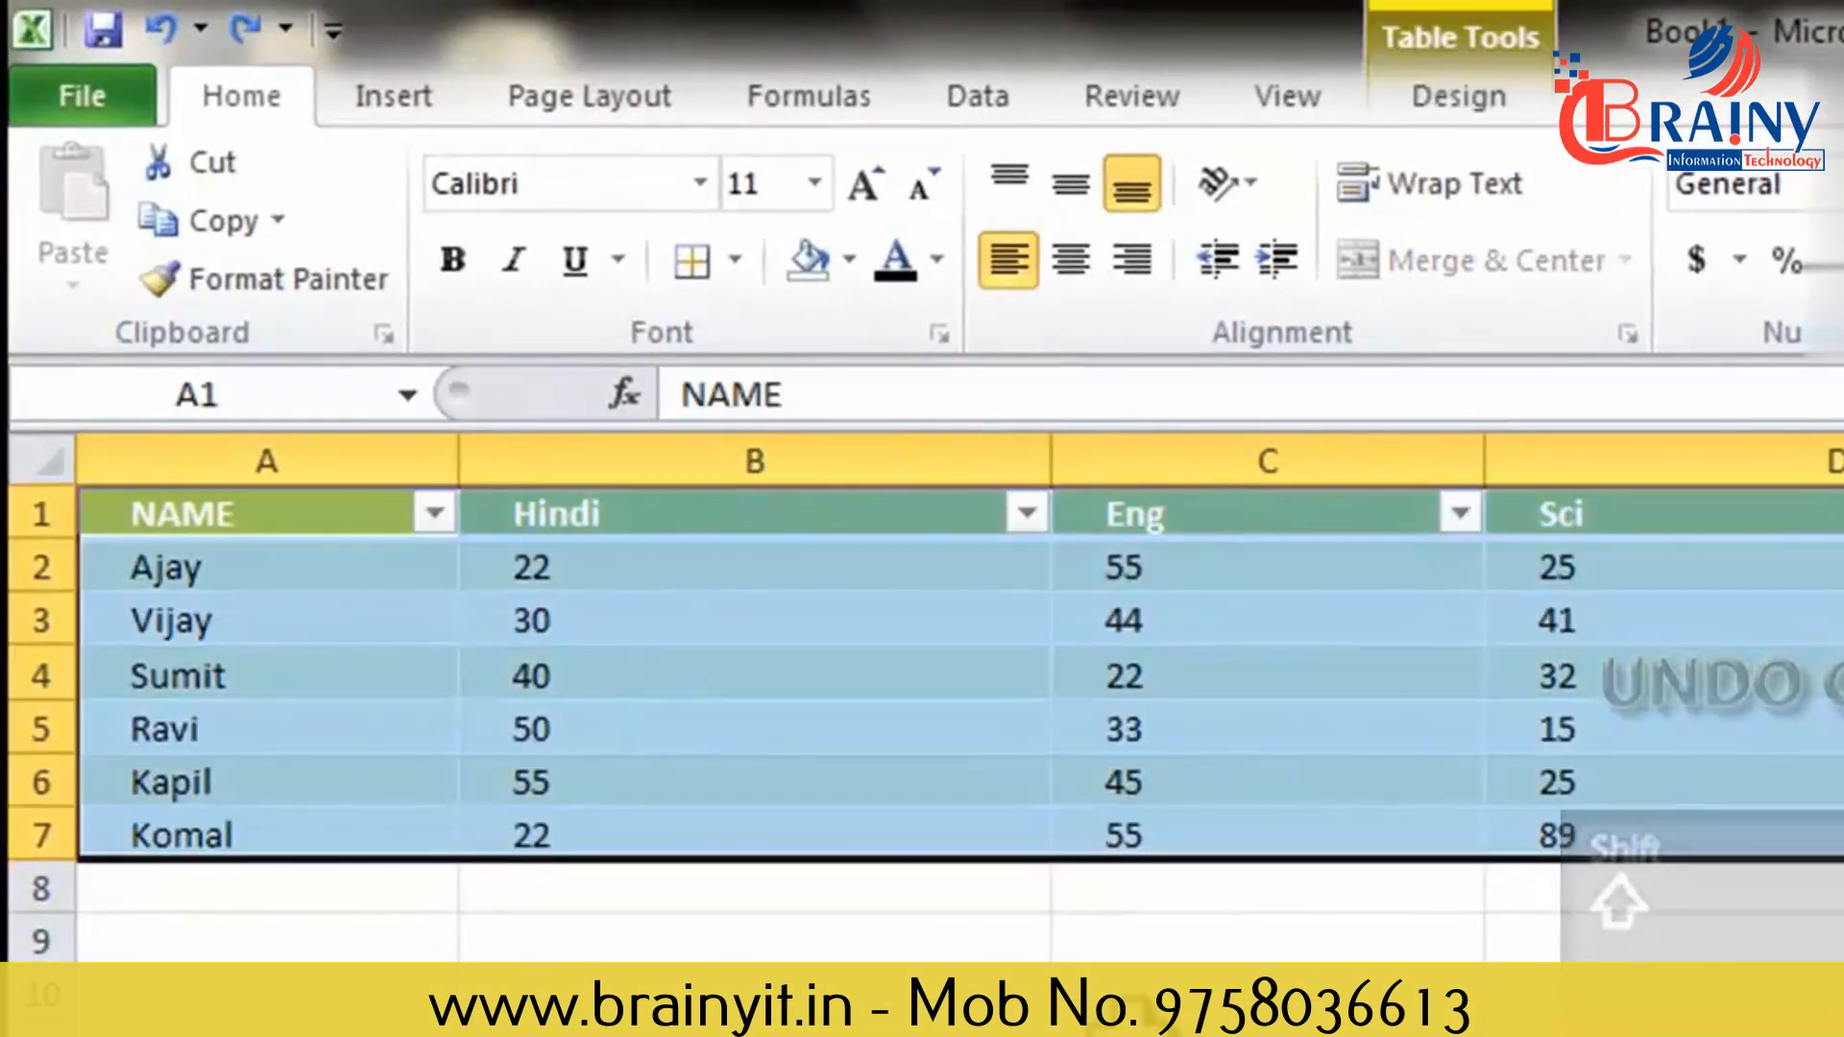
# Look at the settings for exporting the table to a SharePoint list, without exporting it.
pyautogui.click(1505, 54)
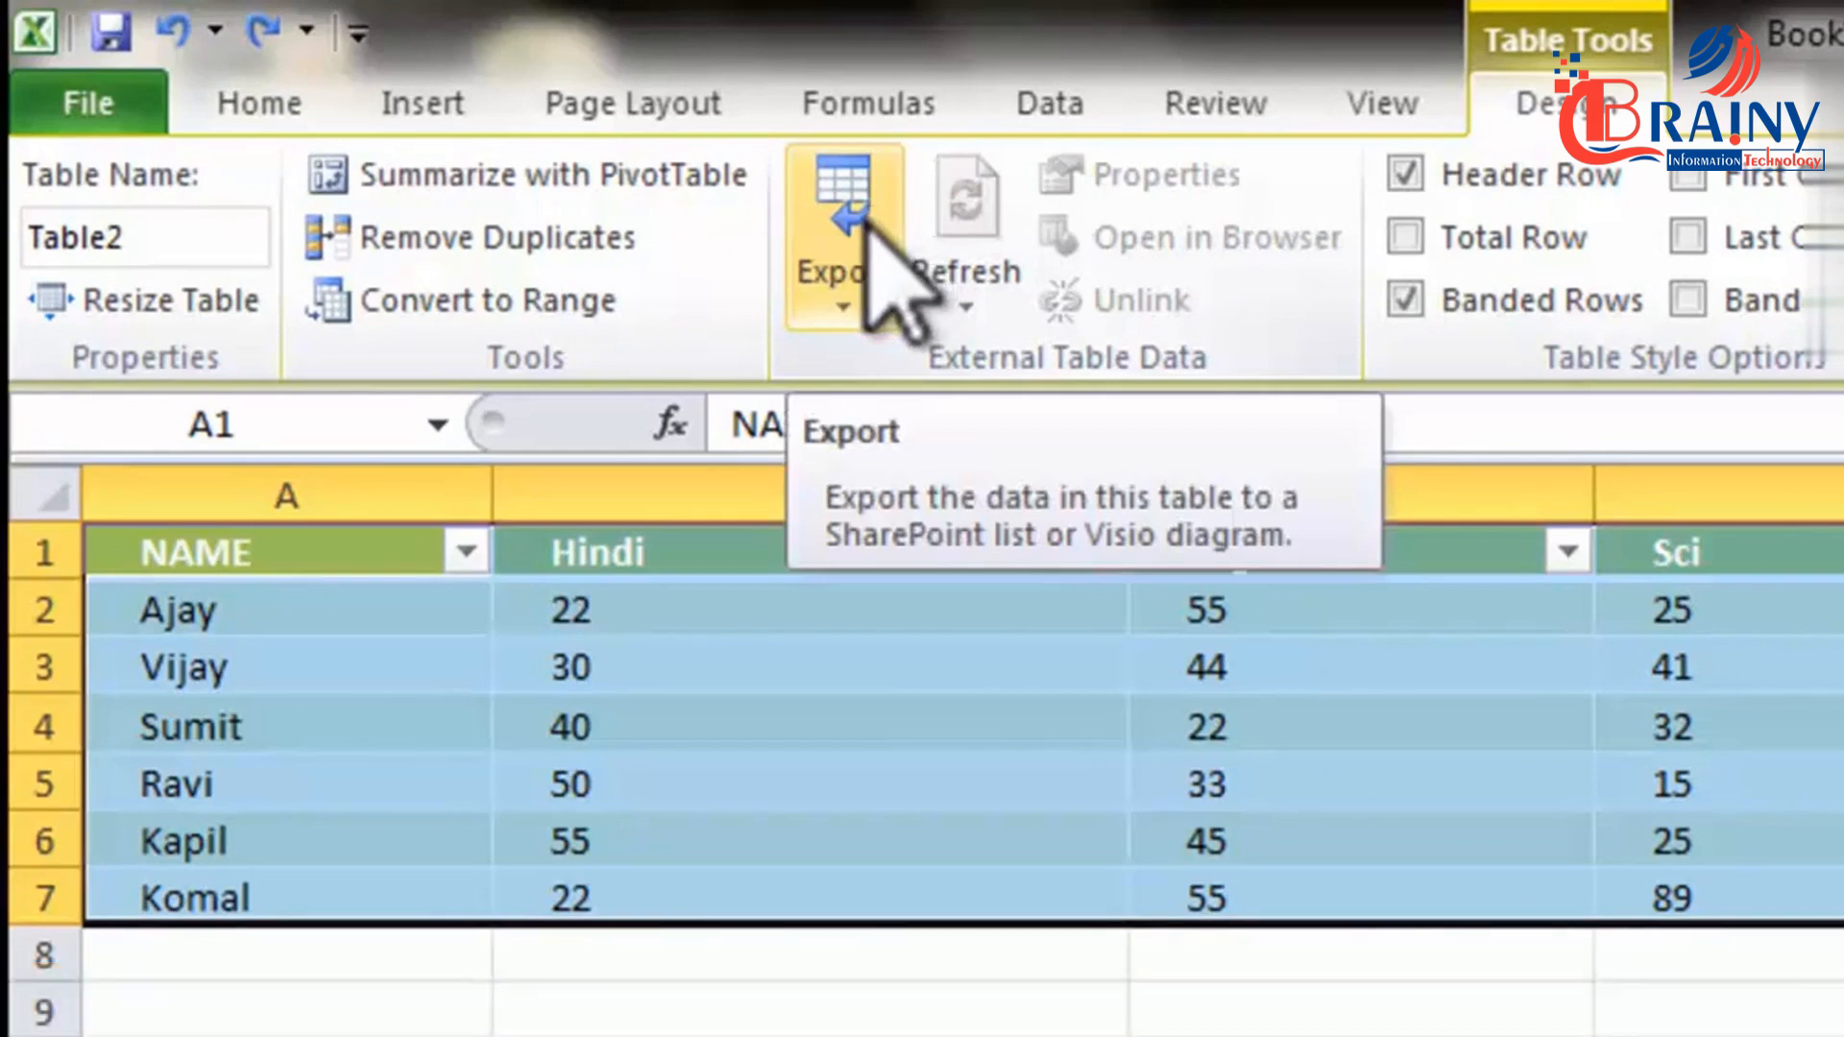
pyautogui.click(859, 230)
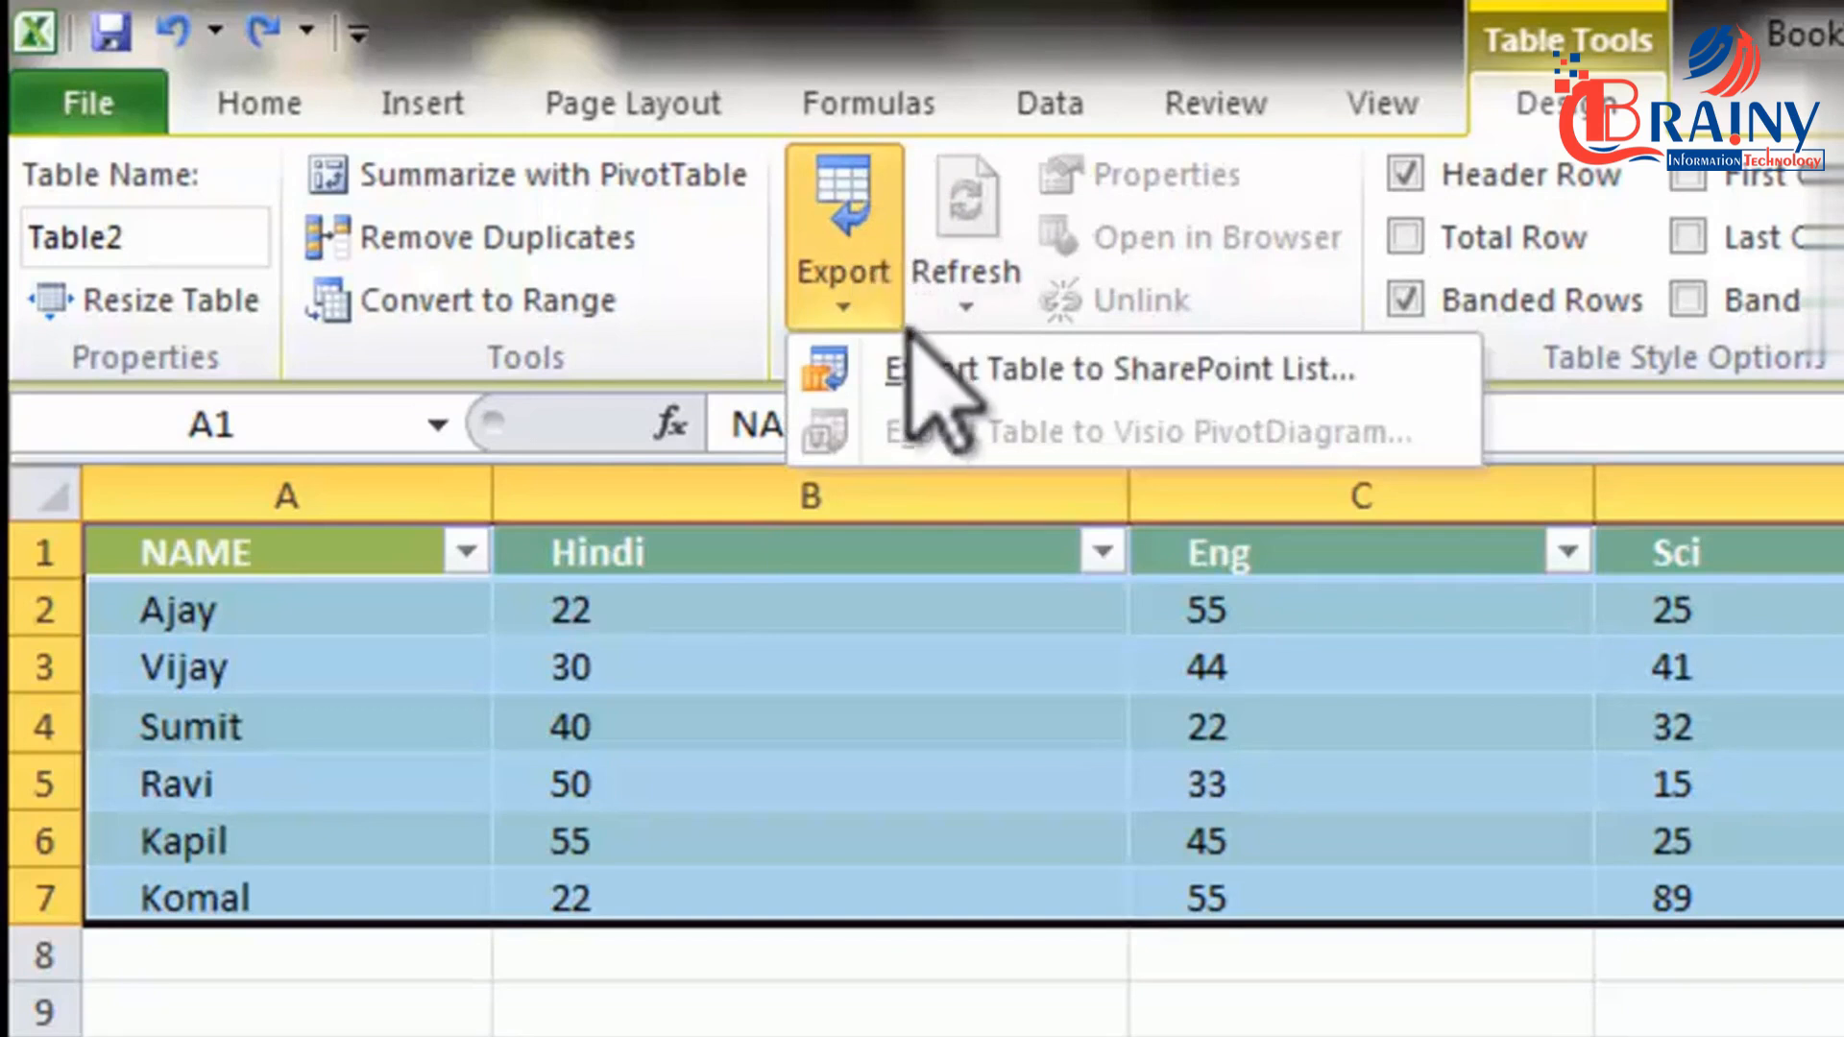
pyautogui.click(923, 370)
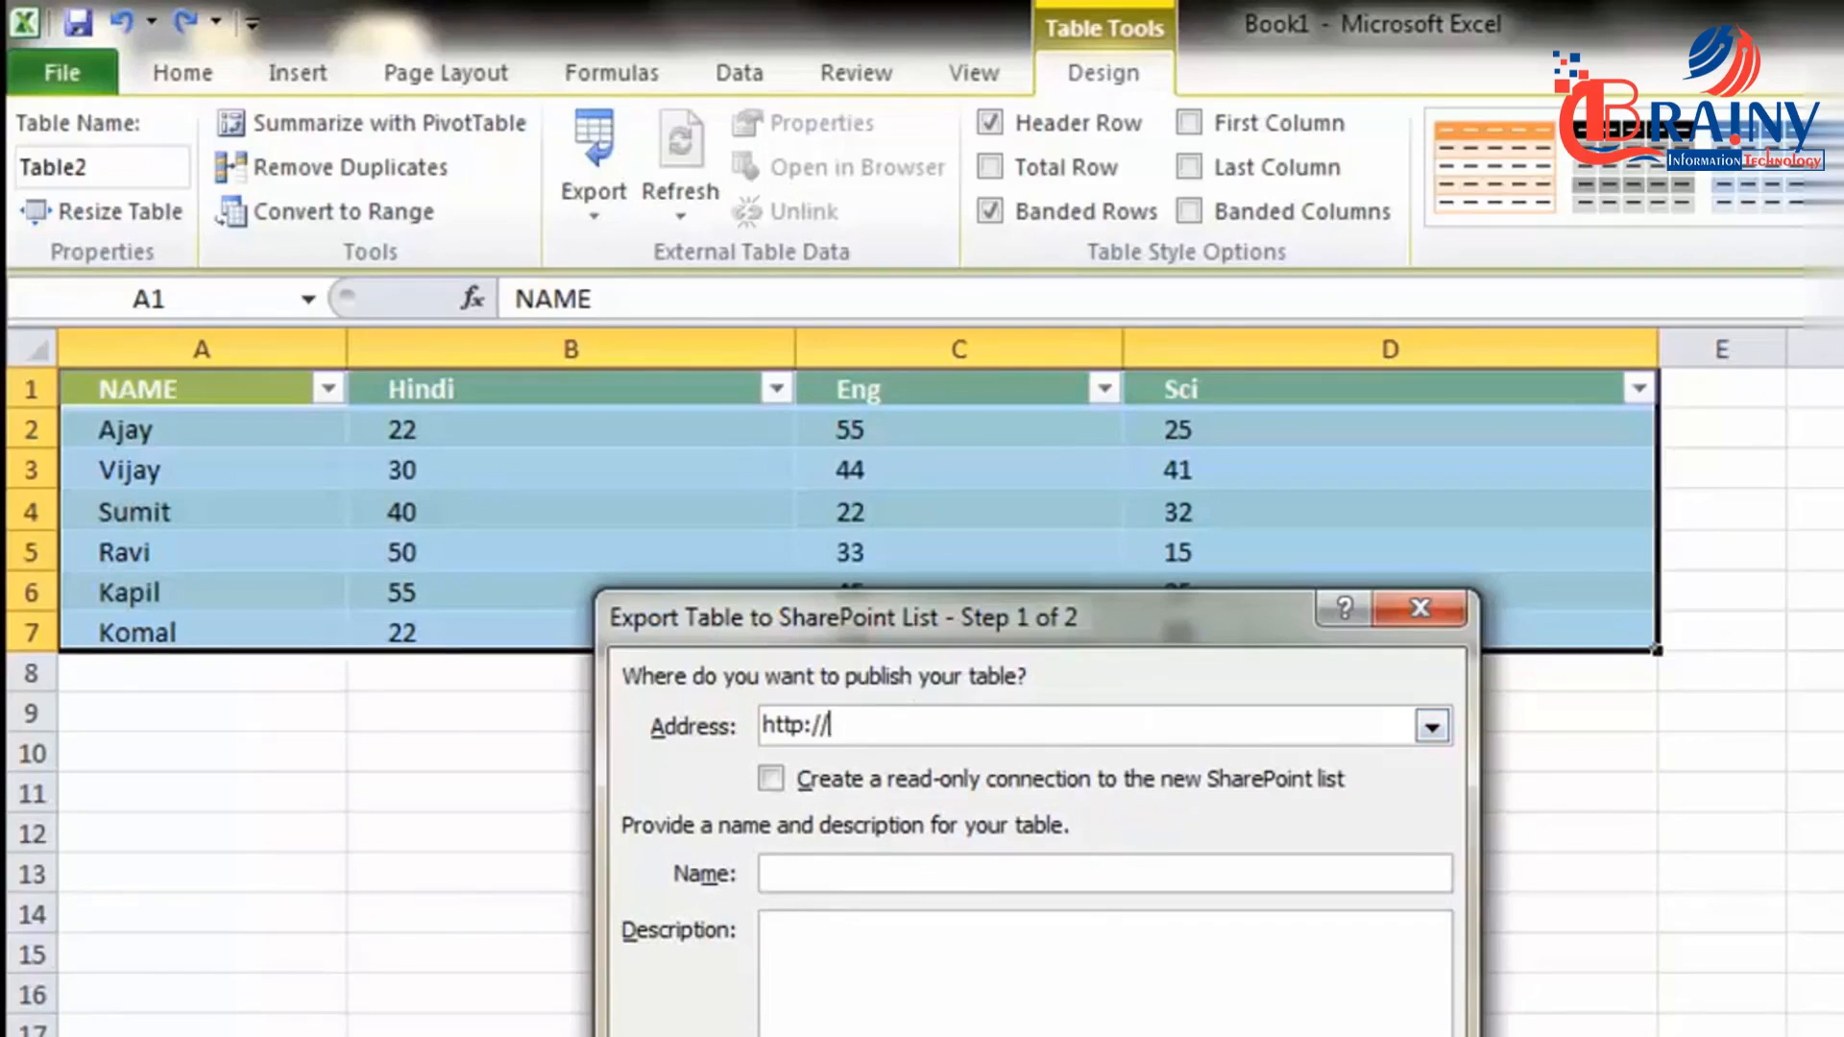
pyautogui.press('Escape')
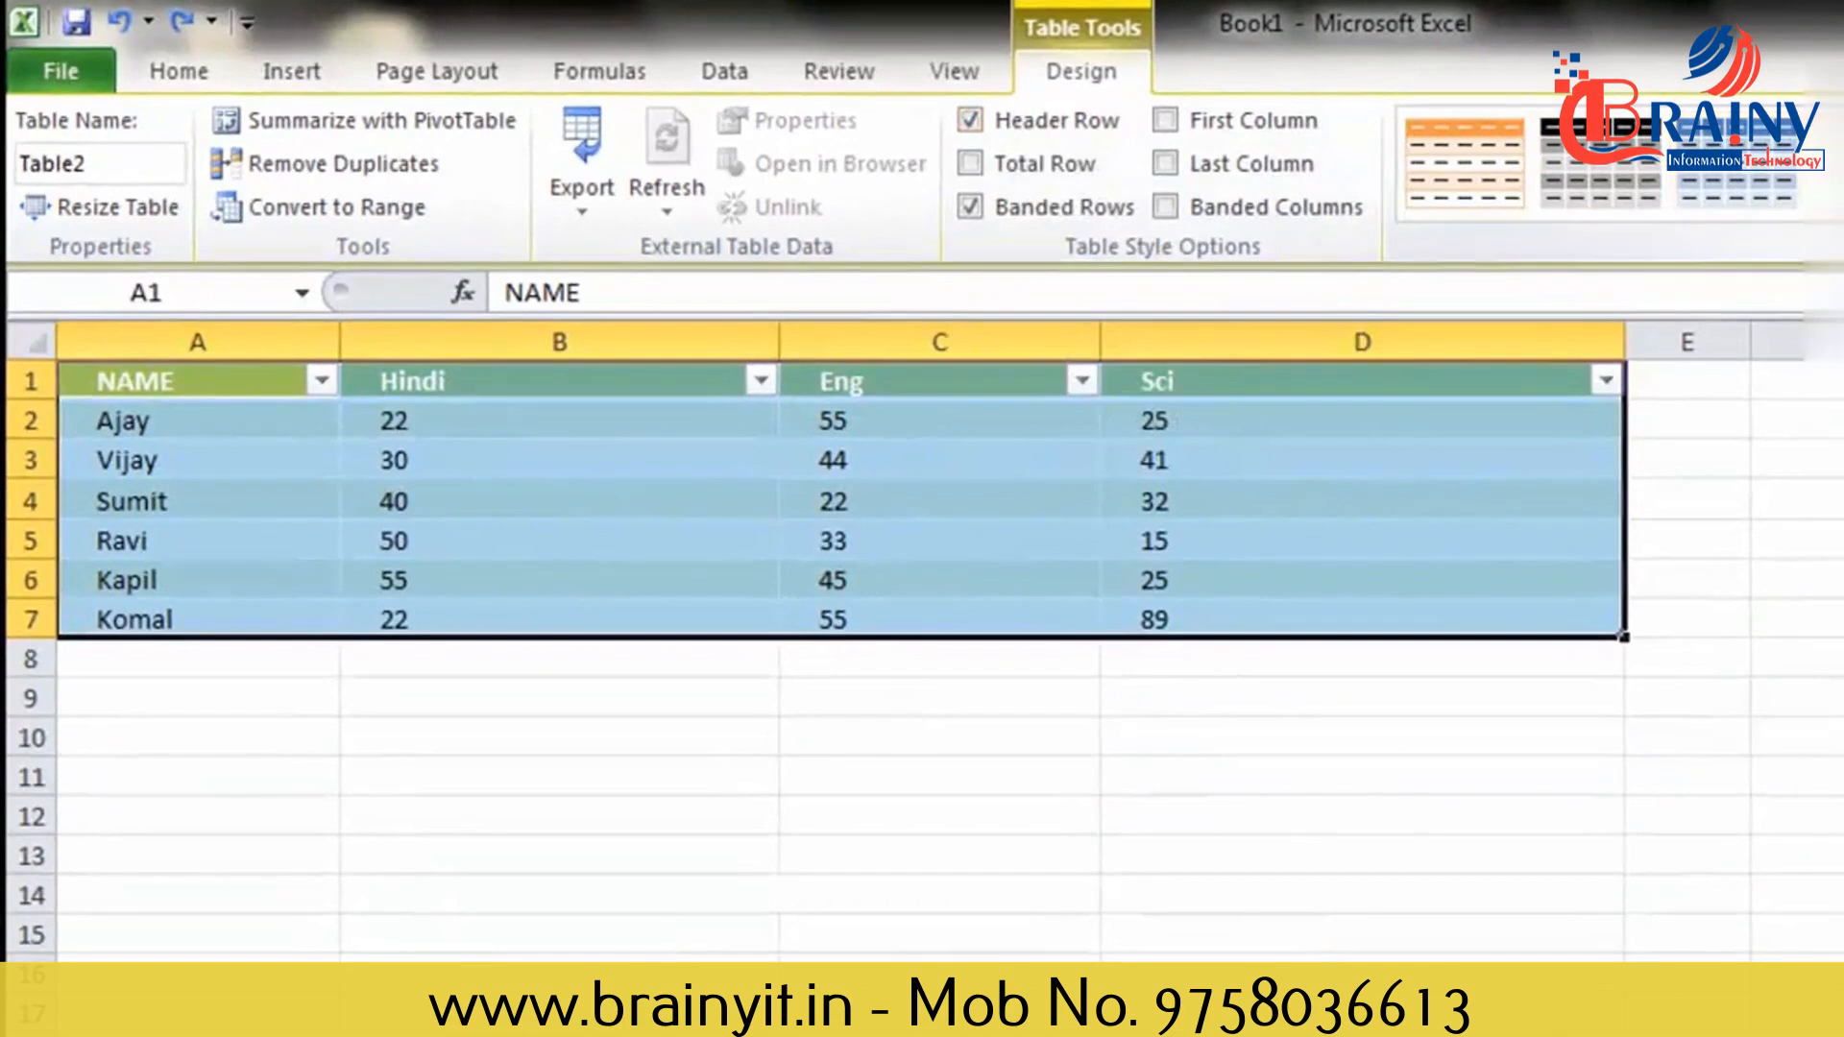
# Apply the red medium table style with a solid header and banded rows to the table.
pyautogui.click(1690, 193)
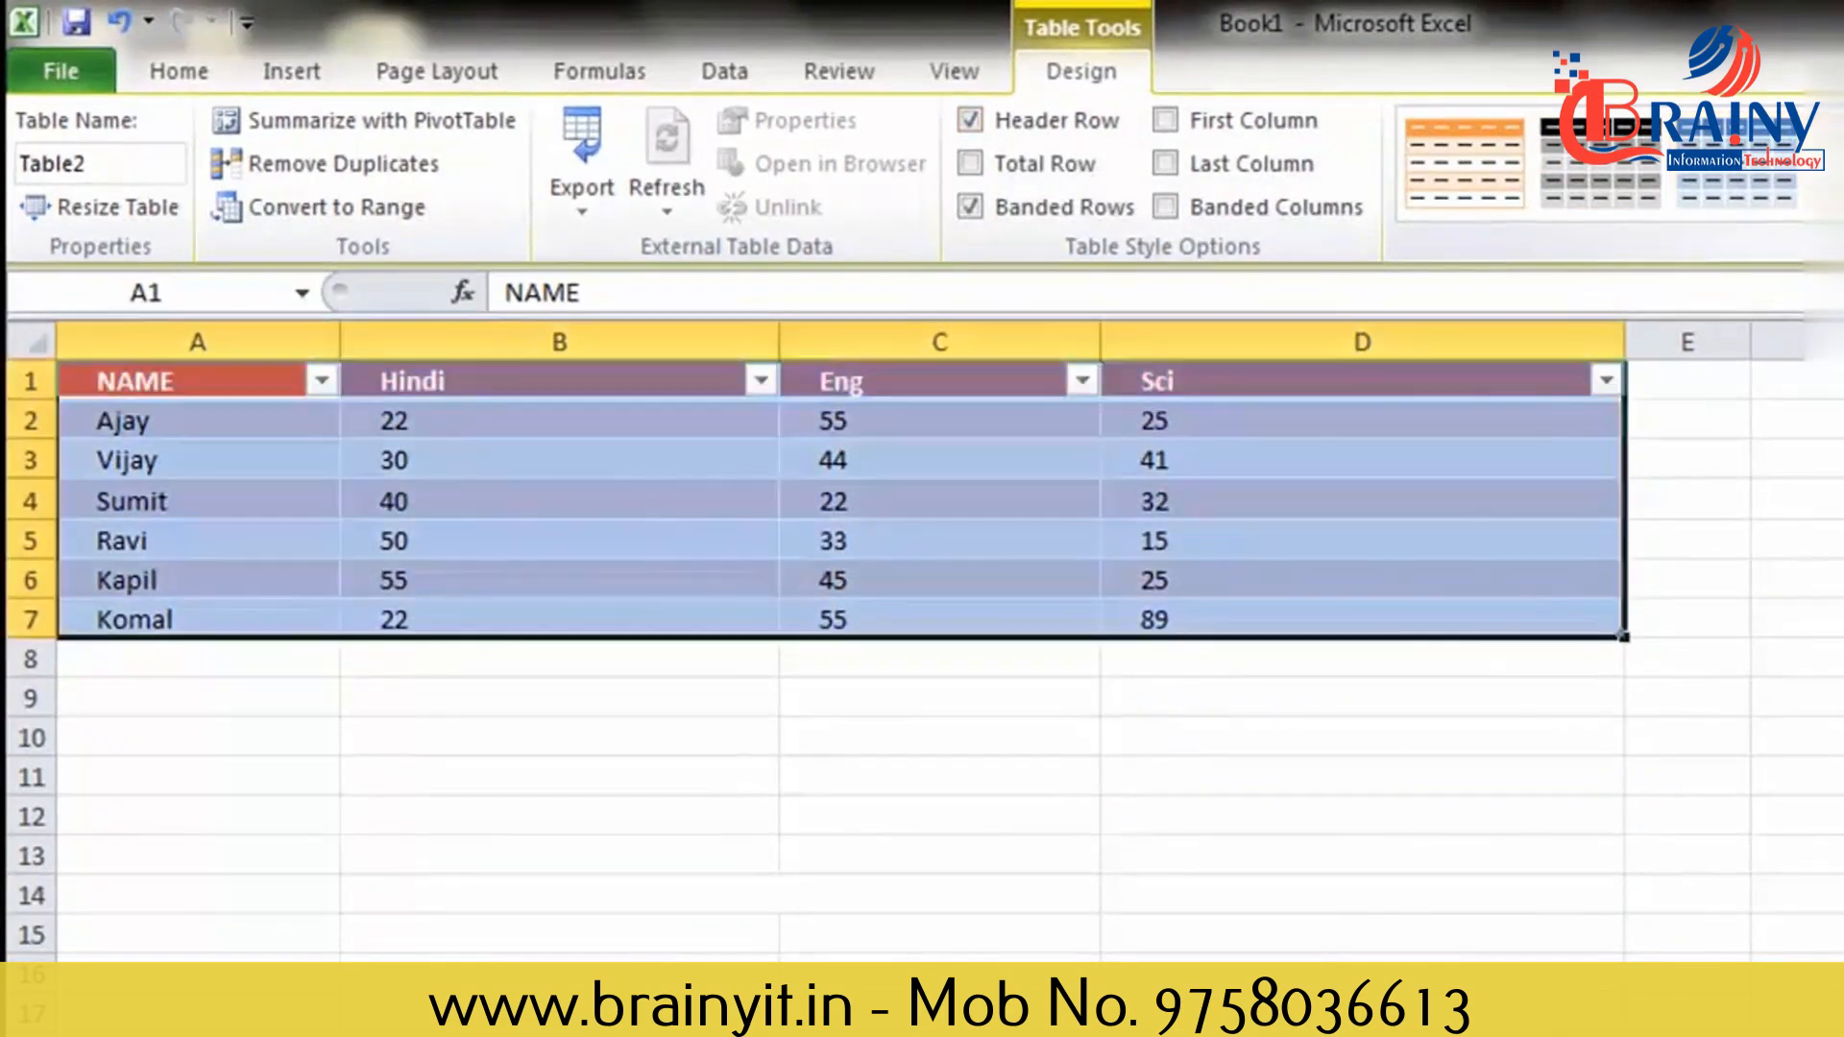
pyautogui.click(1833, 216)
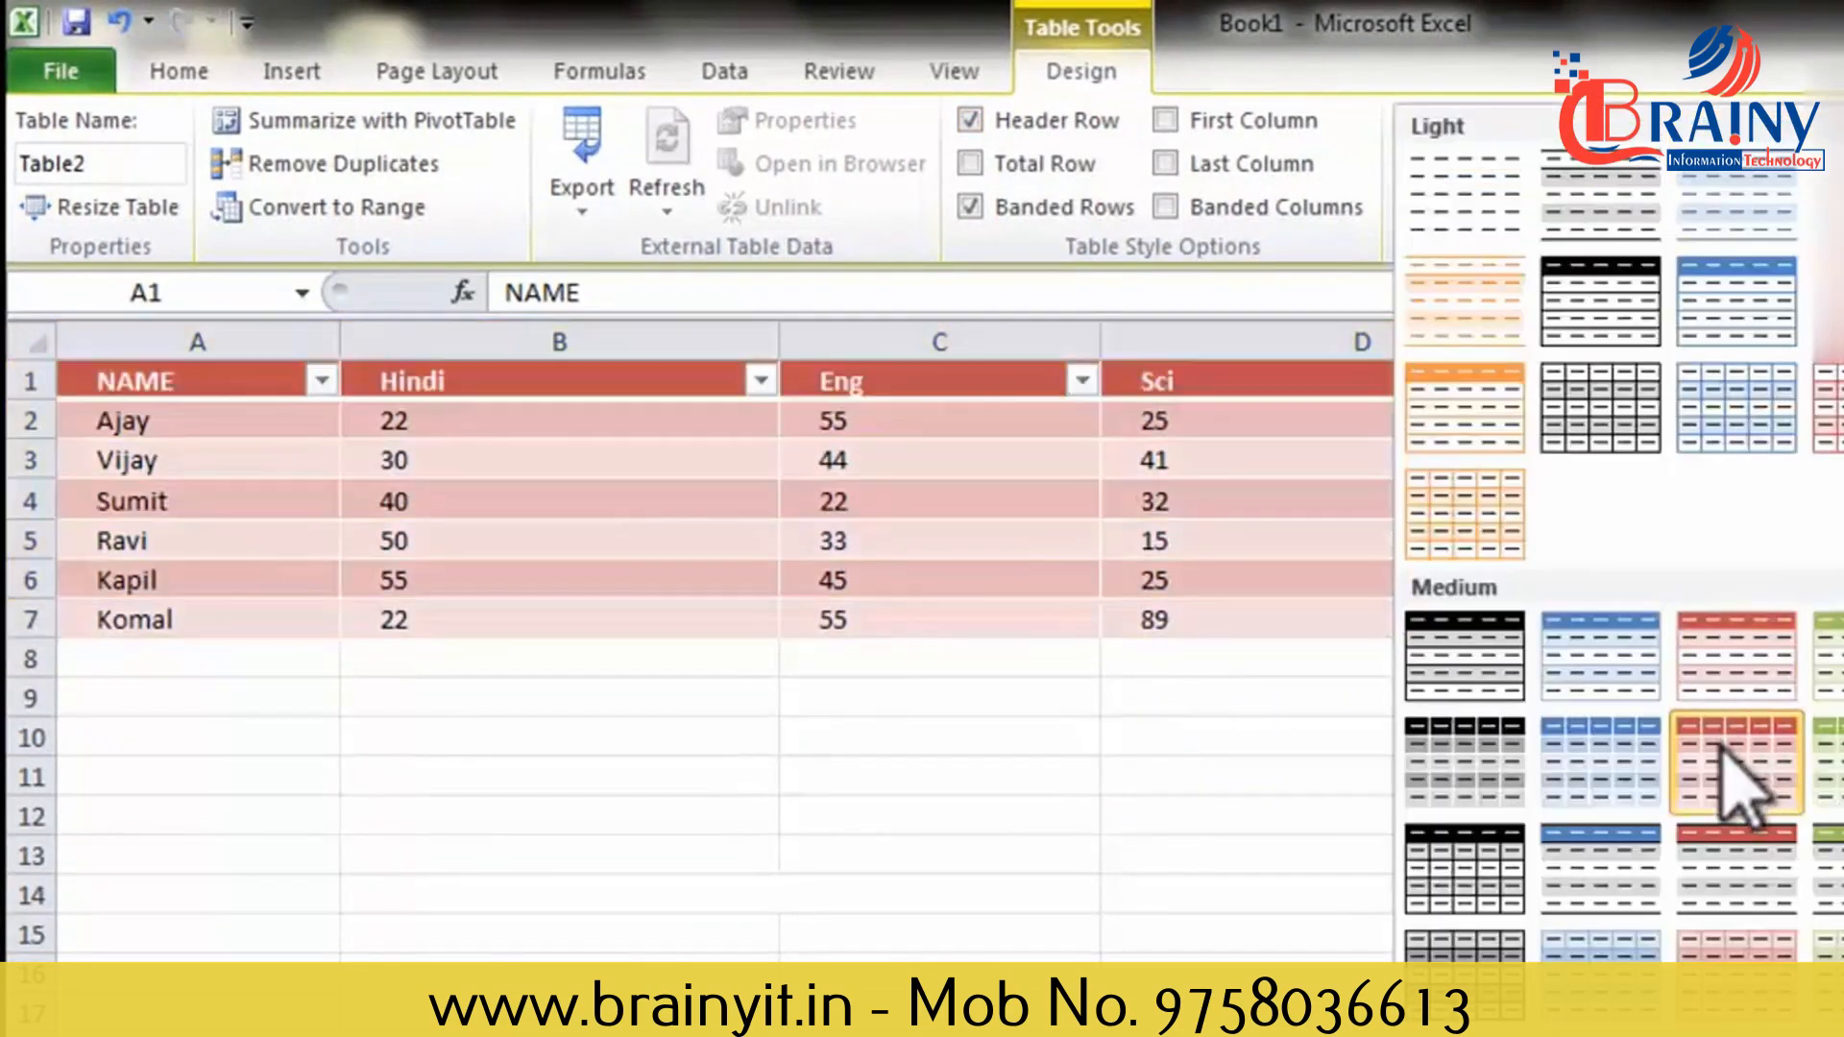
pyautogui.click(1732, 756)
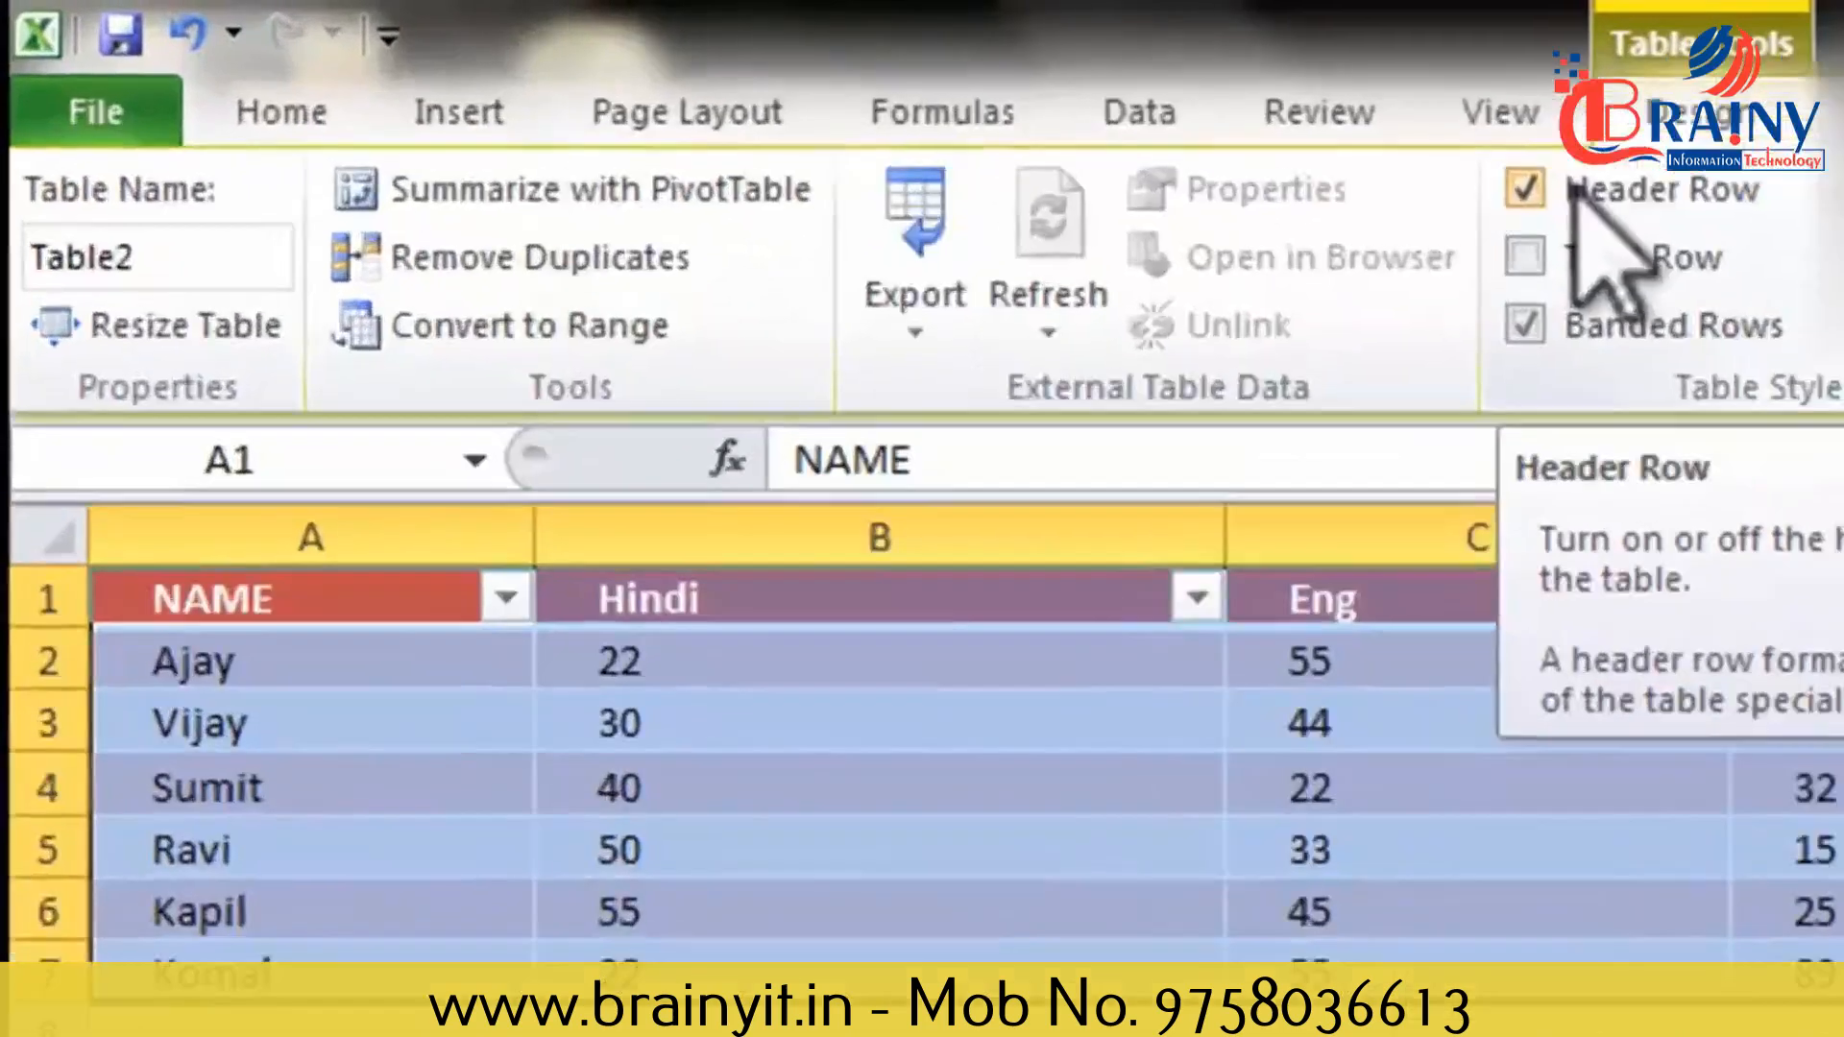
# Try the table's Header Row and Banded Rows options by turning each off and back on.
pyautogui.click(1003, 120)
pyautogui.click(1569, 188)
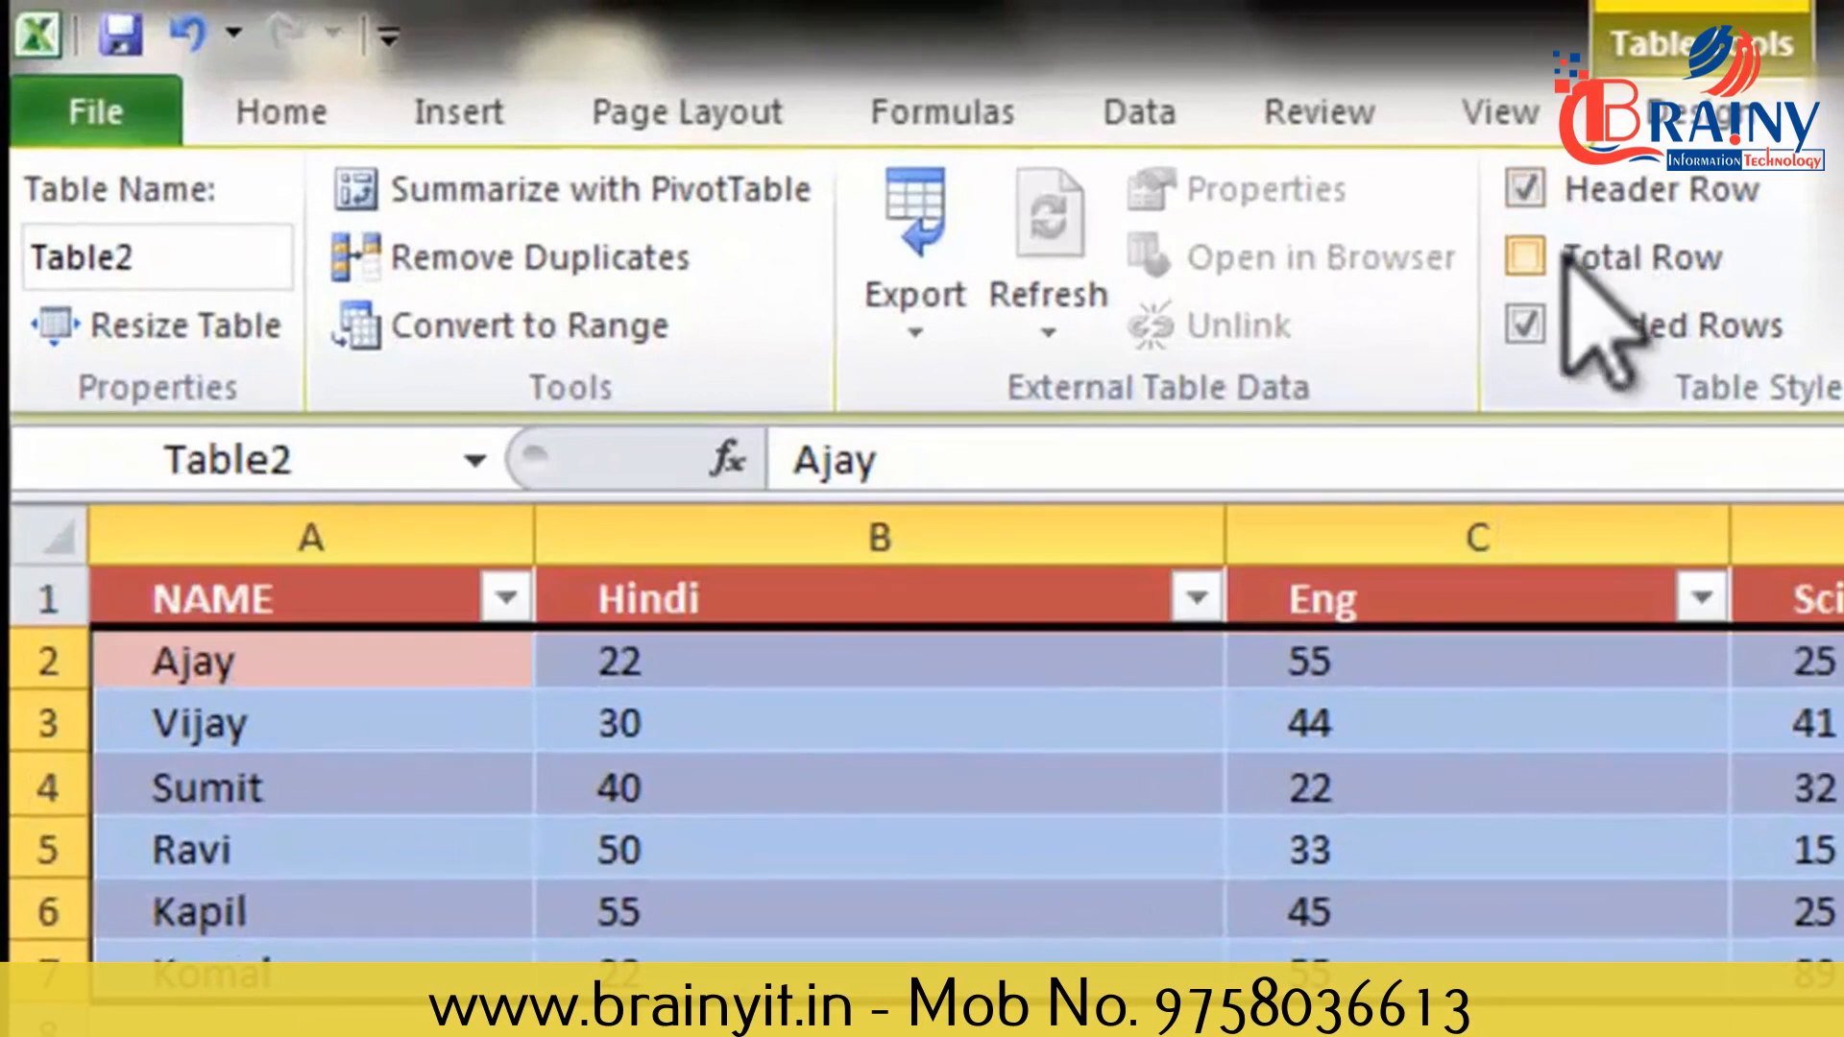
pyautogui.click(1567, 324)
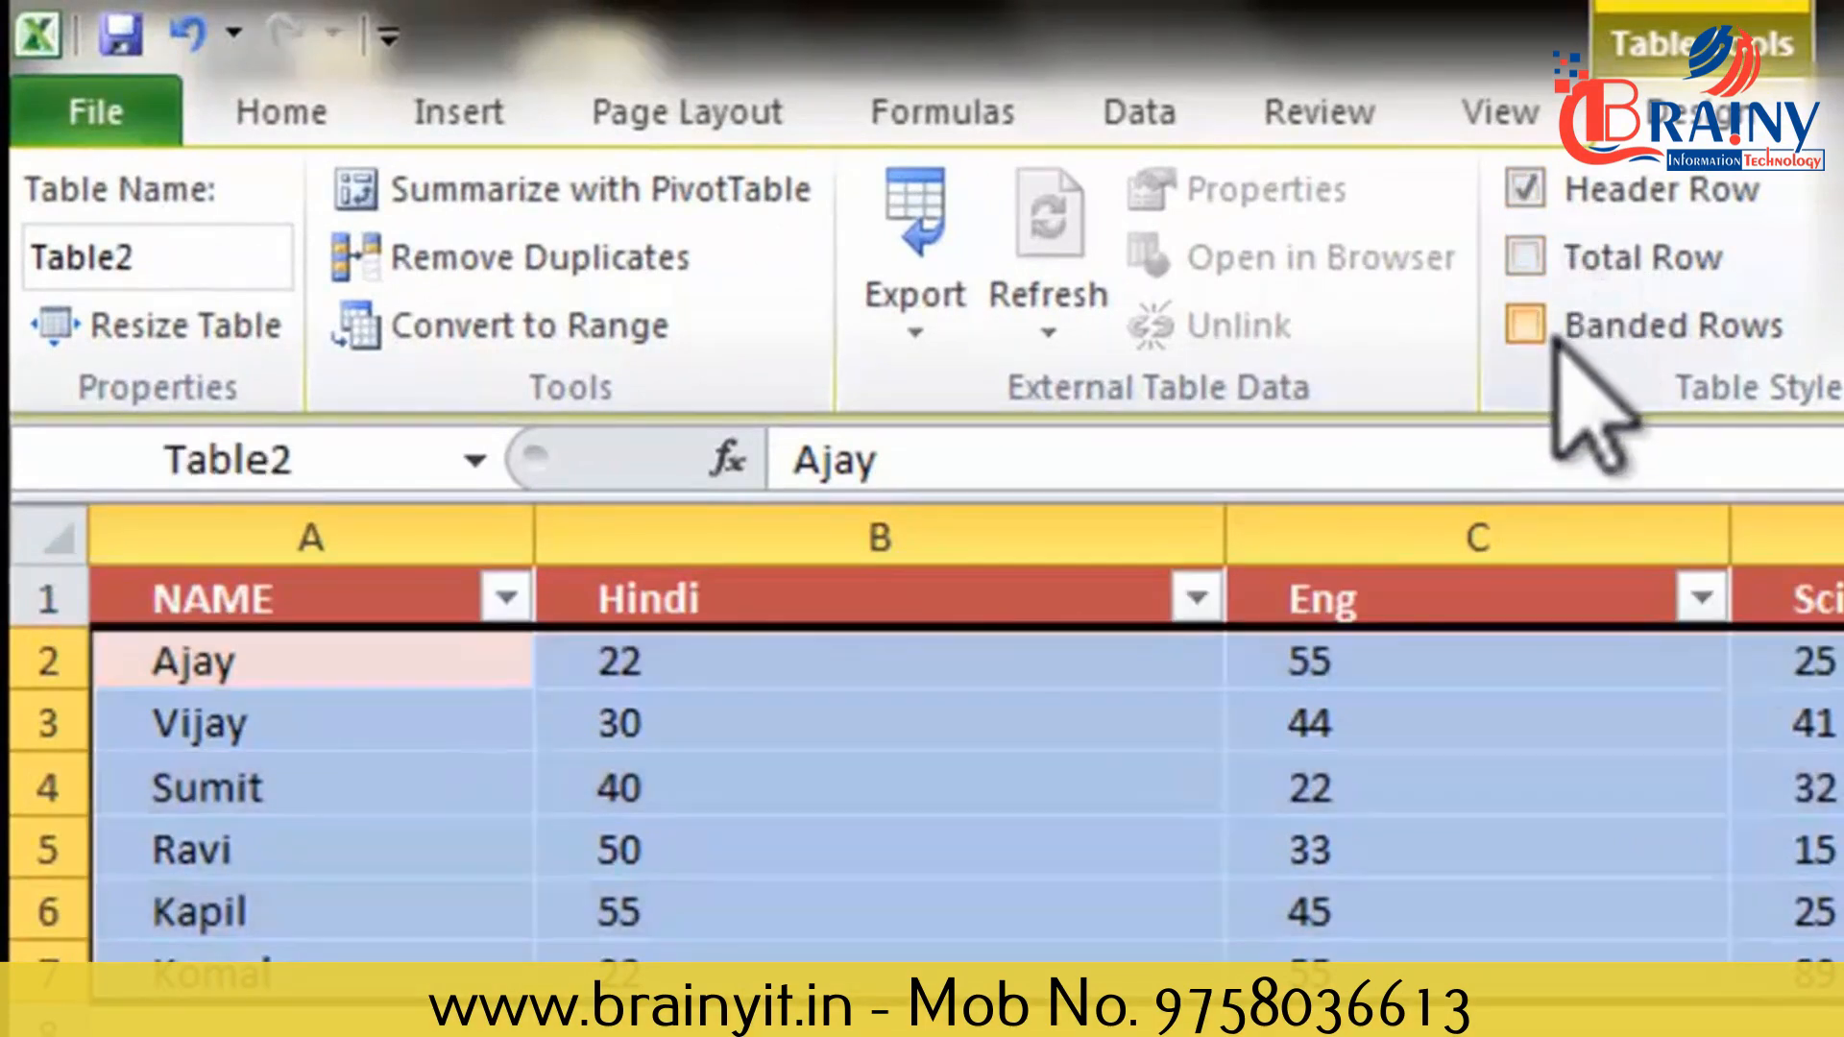
pyautogui.click(1536, 331)
# Try the First Column, Last Column, Total Row and Banded Columns options on the table.
pyautogui.click(1836, 189)
pyautogui.click(1836, 258)
pyautogui.click(1836, 258)
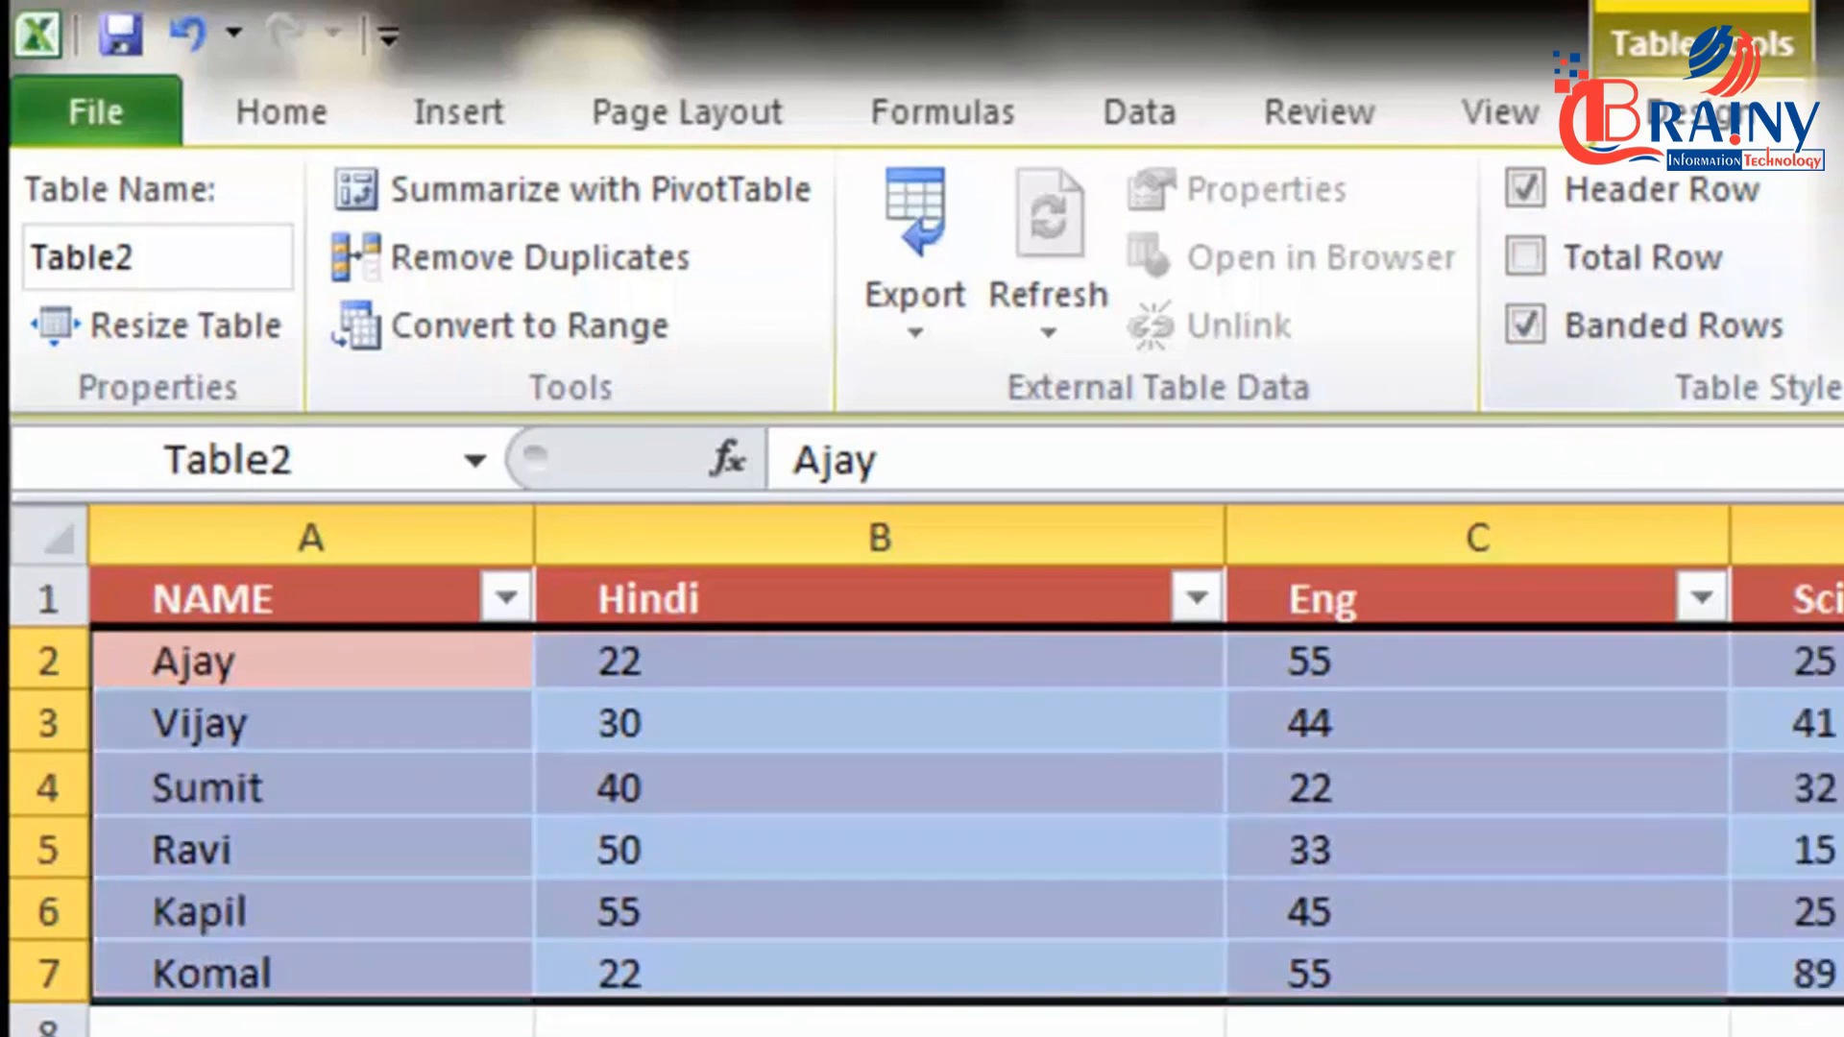
pyautogui.click(1628, 261)
pyautogui.click(1627, 261)
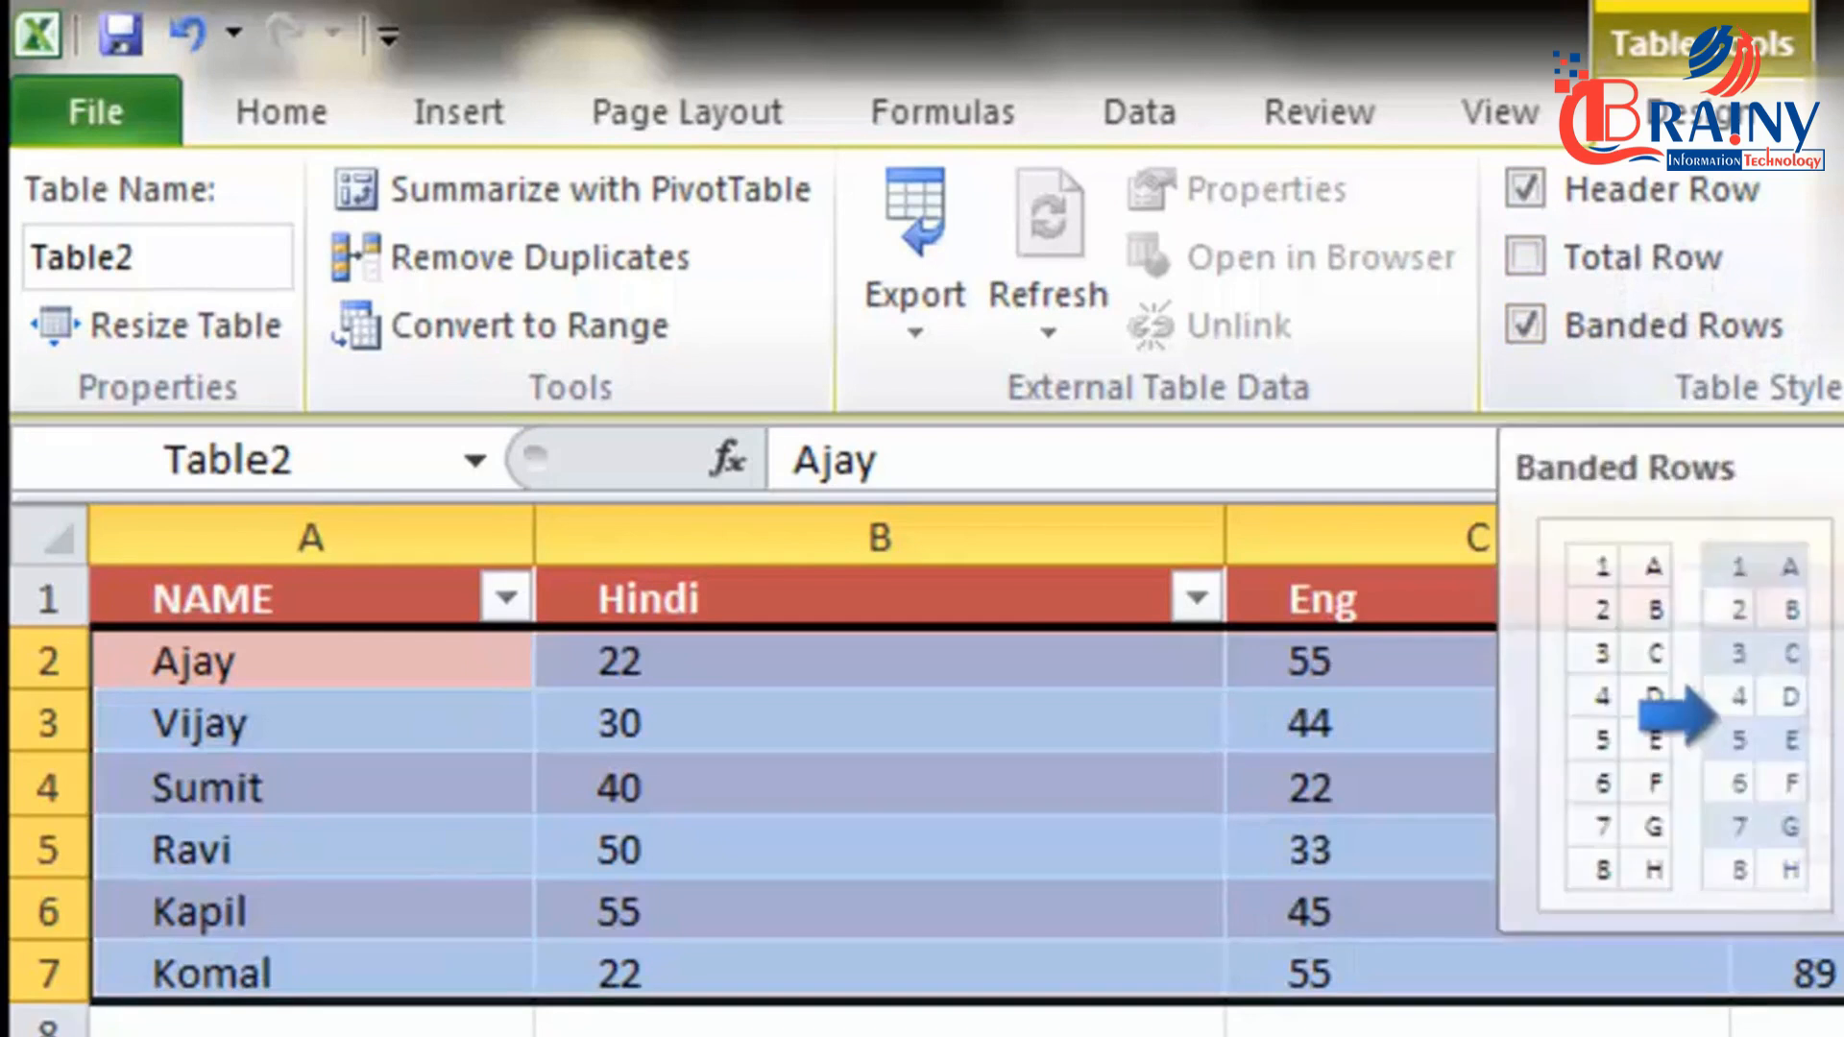
pyautogui.click(1839, 190)
pyautogui.click(1839, 191)
pyautogui.click(1839, 258)
pyautogui.click(1839, 257)
pyautogui.click(1838, 326)
pyautogui.click(1839, 325)
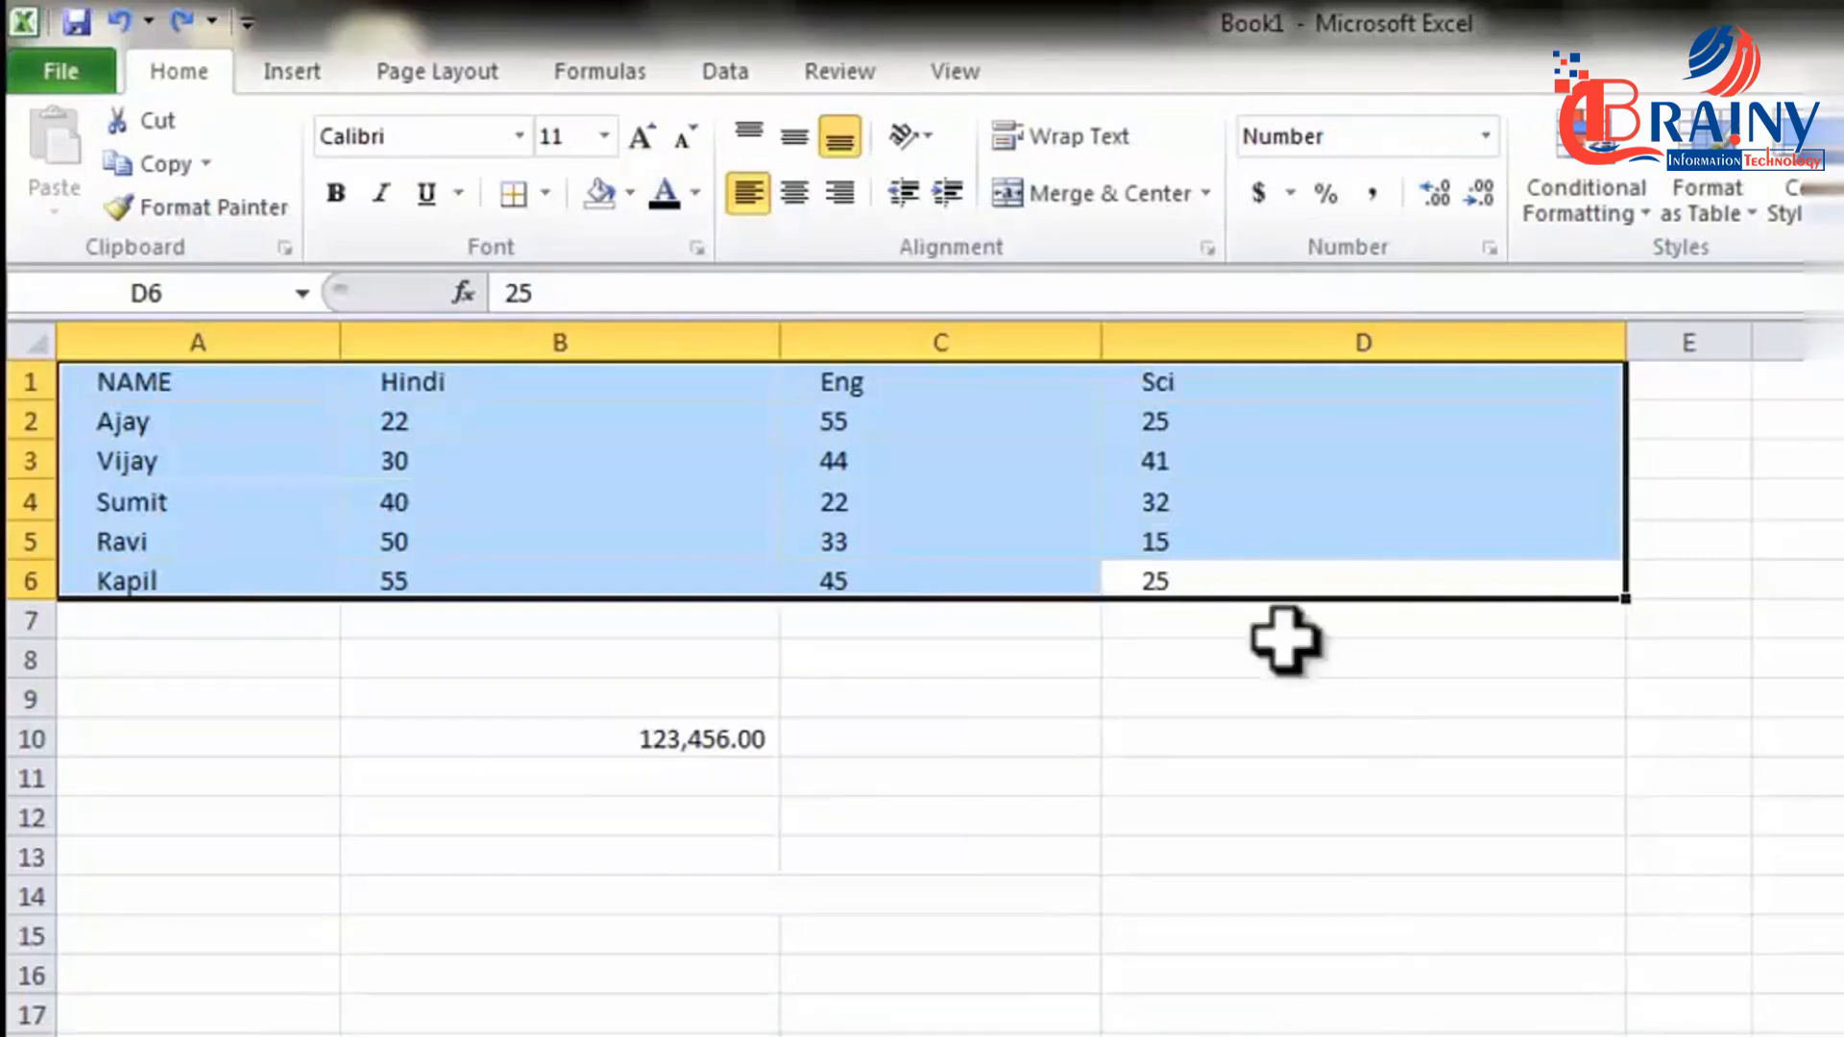
# Try the 20% - Accent1 cell style on the range A1:D6 and undo it.
pyautogui.click(1287, 696)
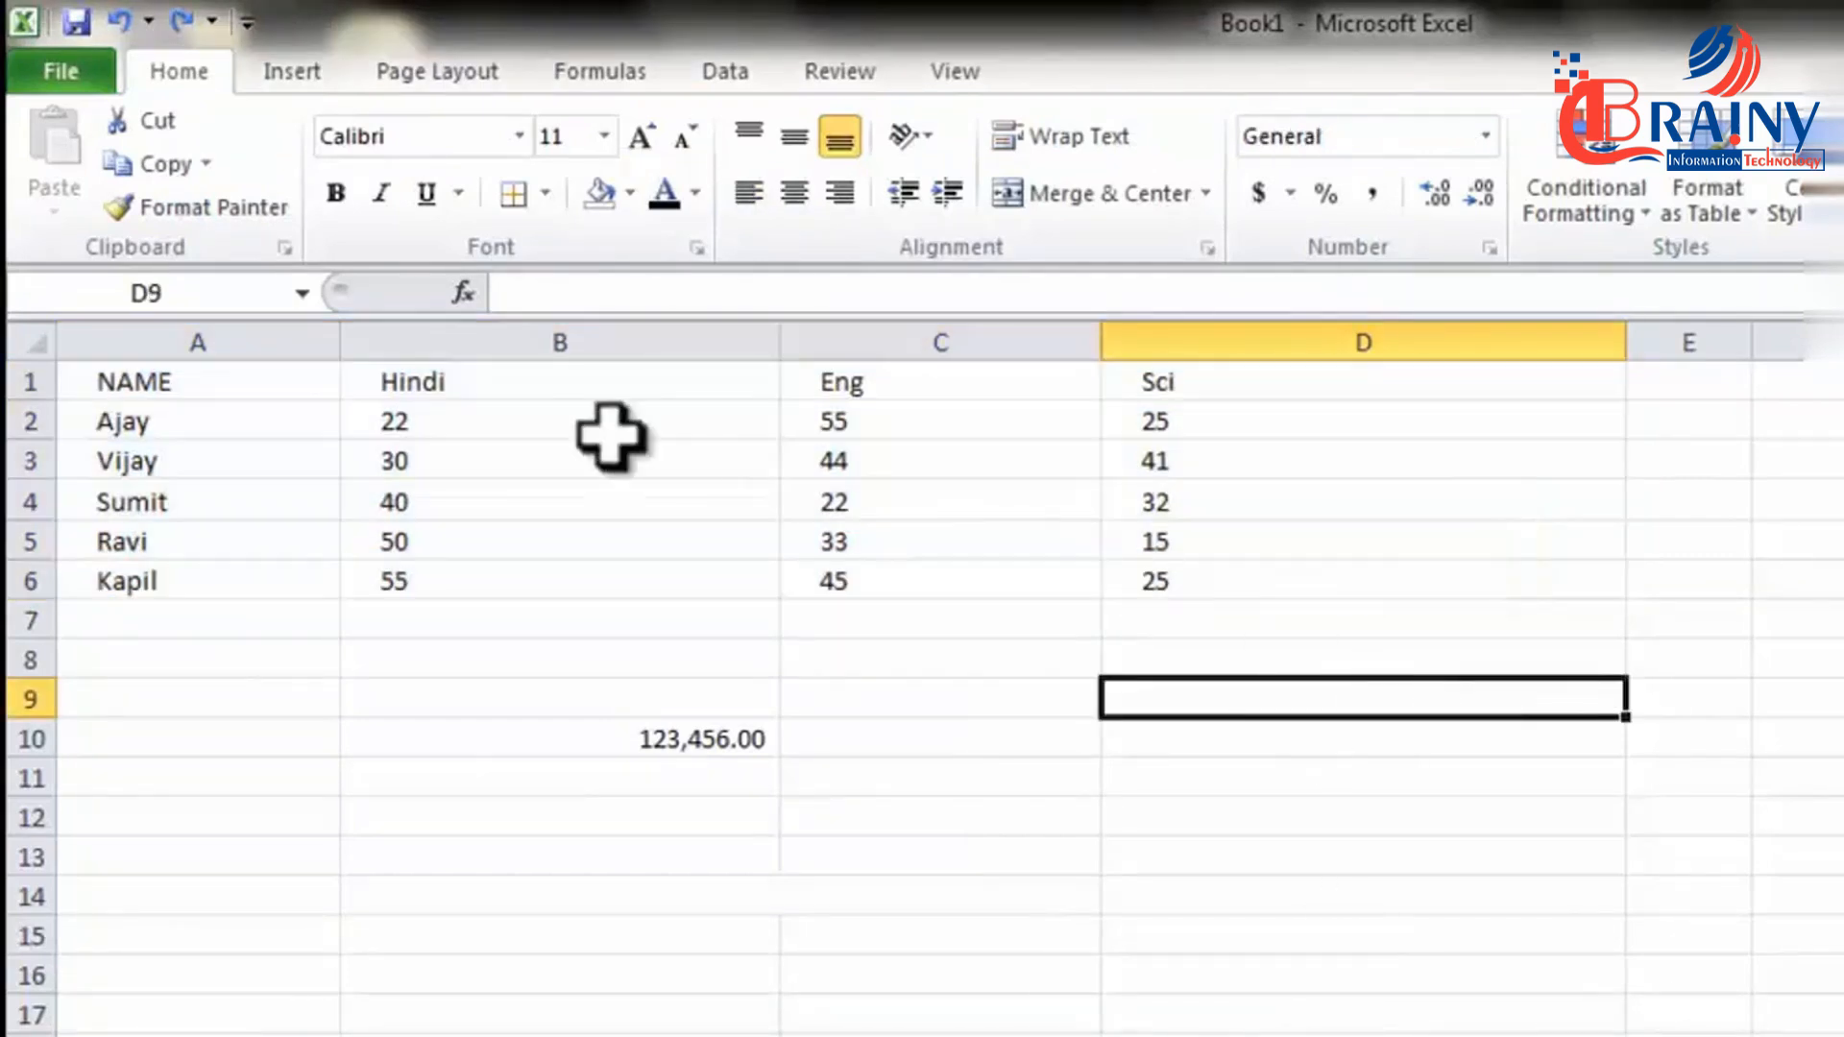
pyautogui.moveTo(237, 389); pyautogui.dragTo(1195, 573)
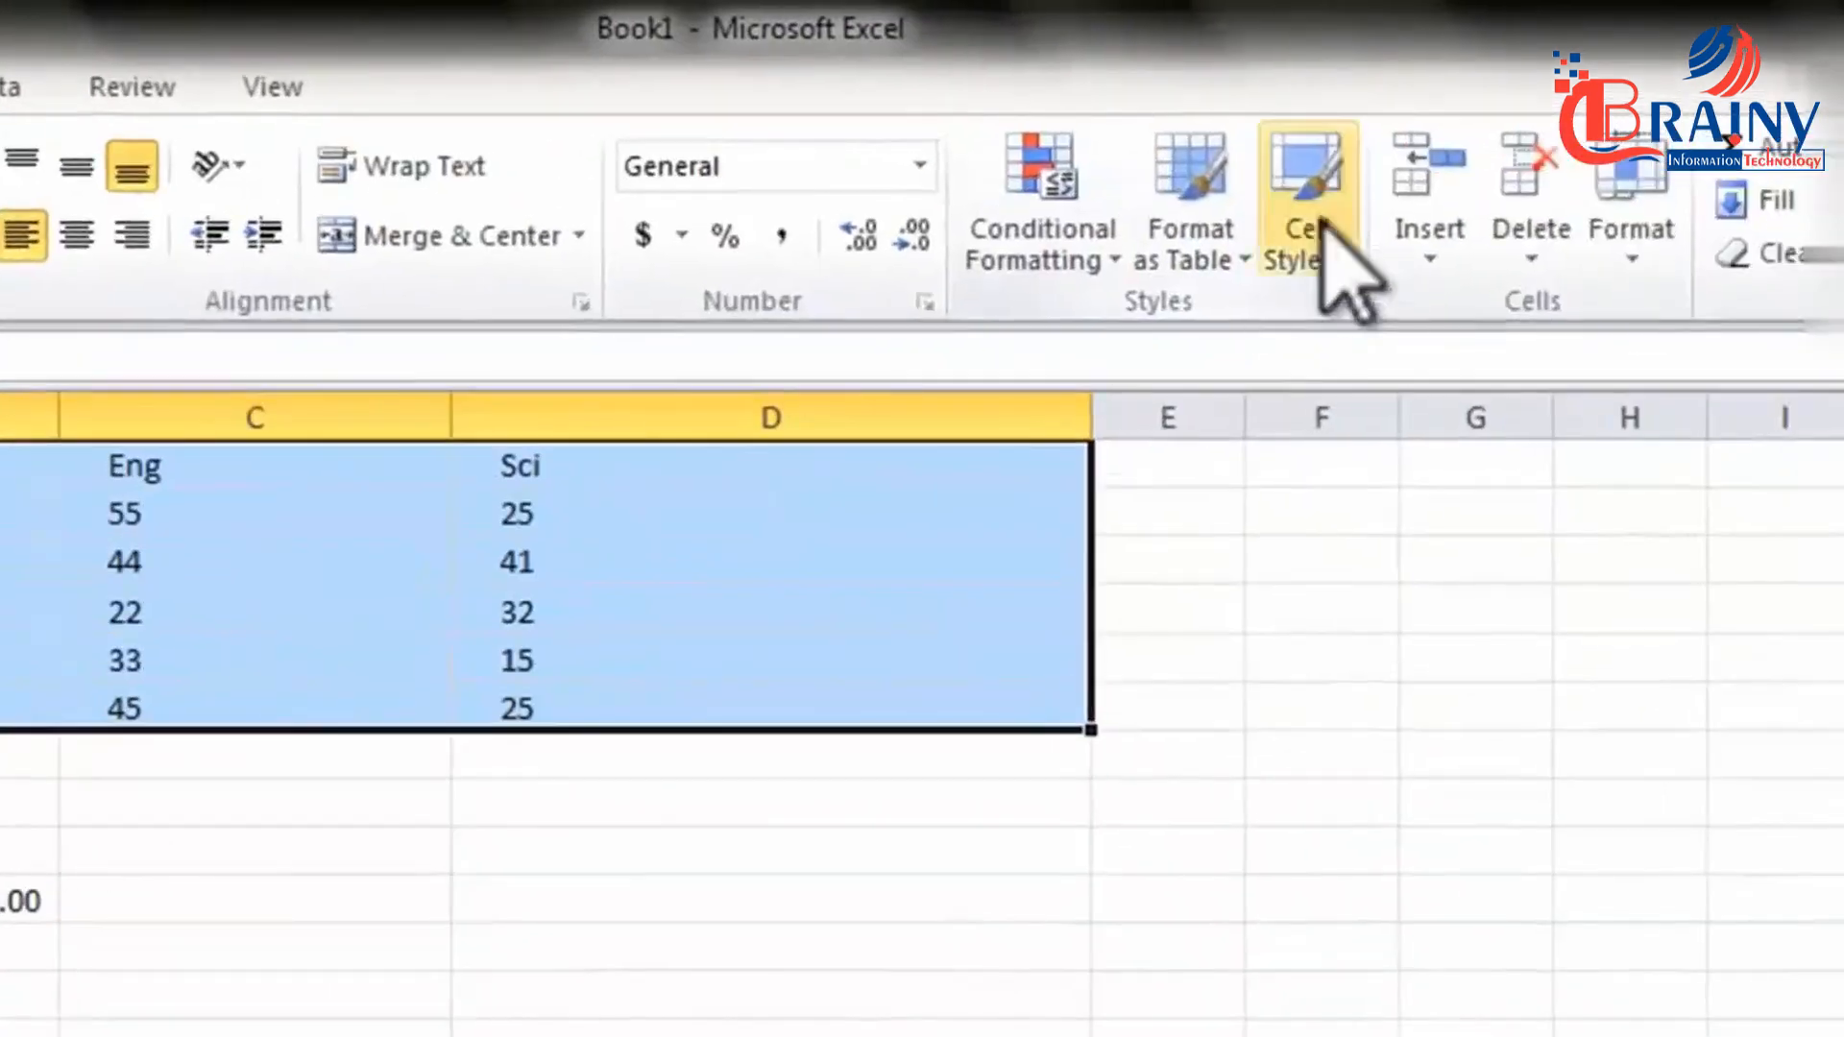
pyautogui.click(1798, 197)
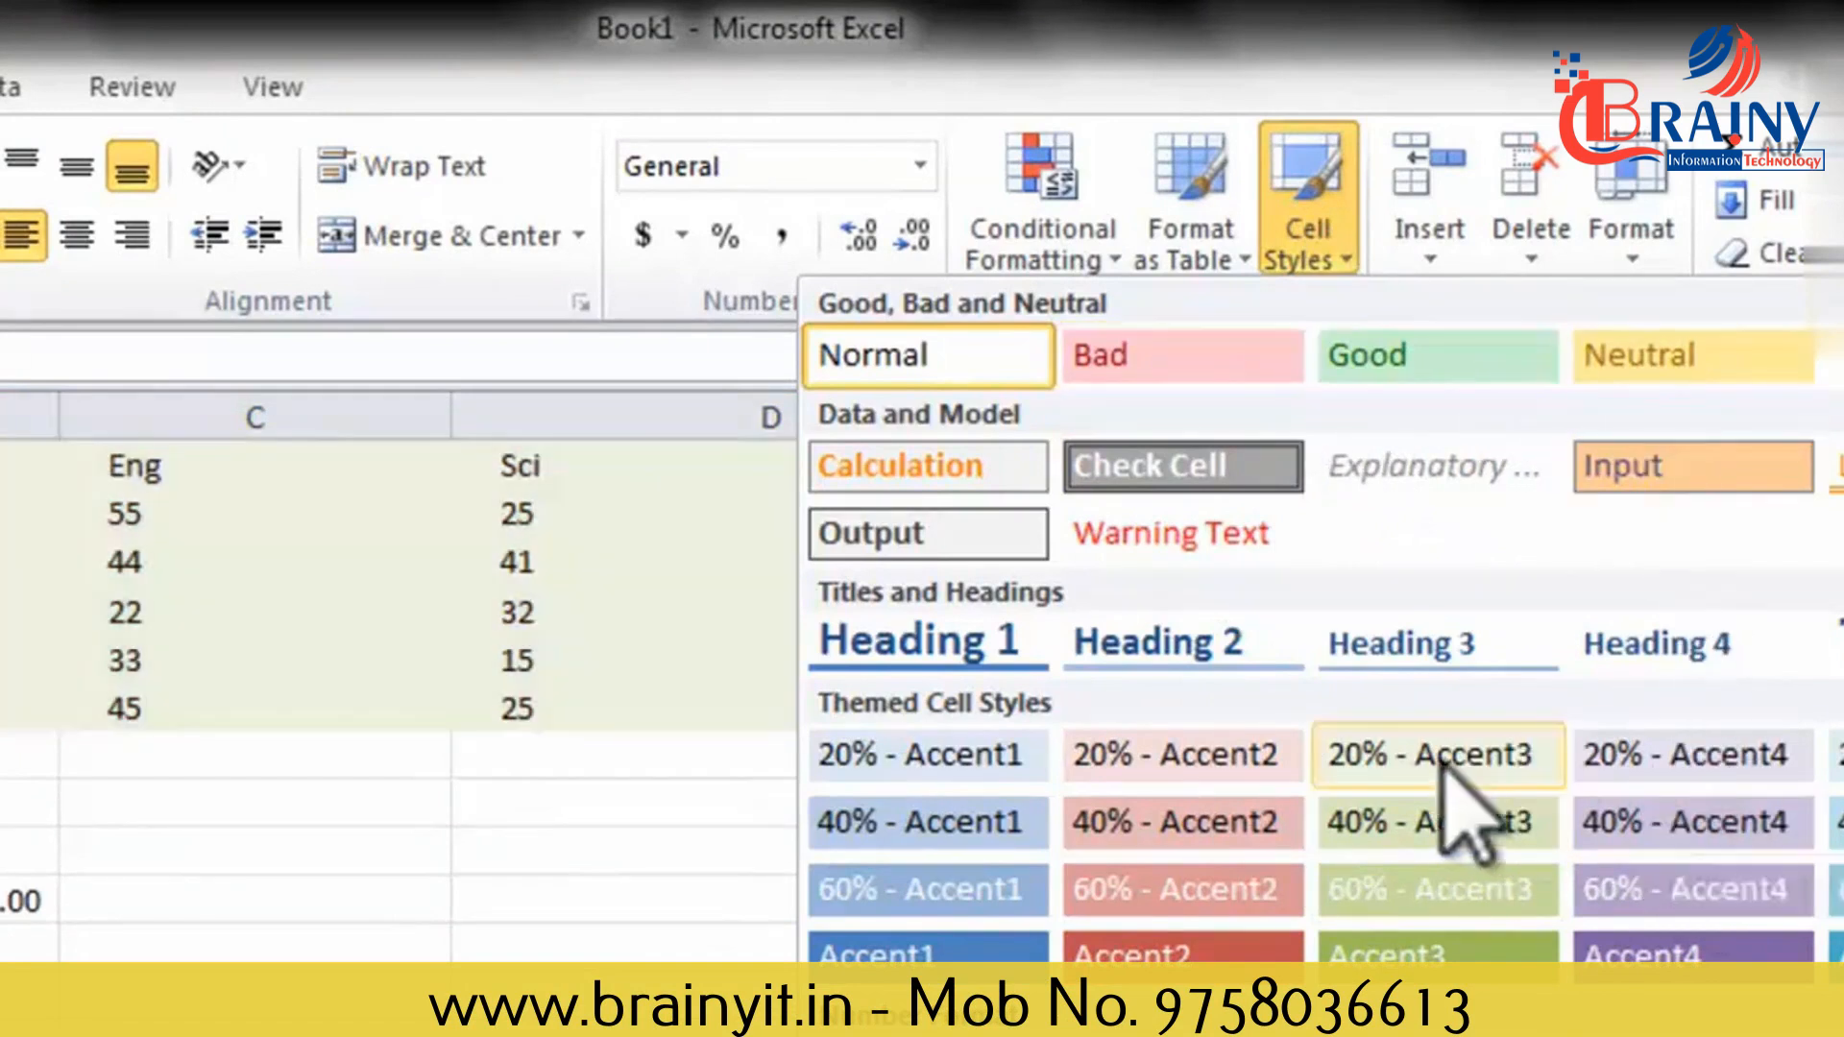
pyautogui.click(999, 757)
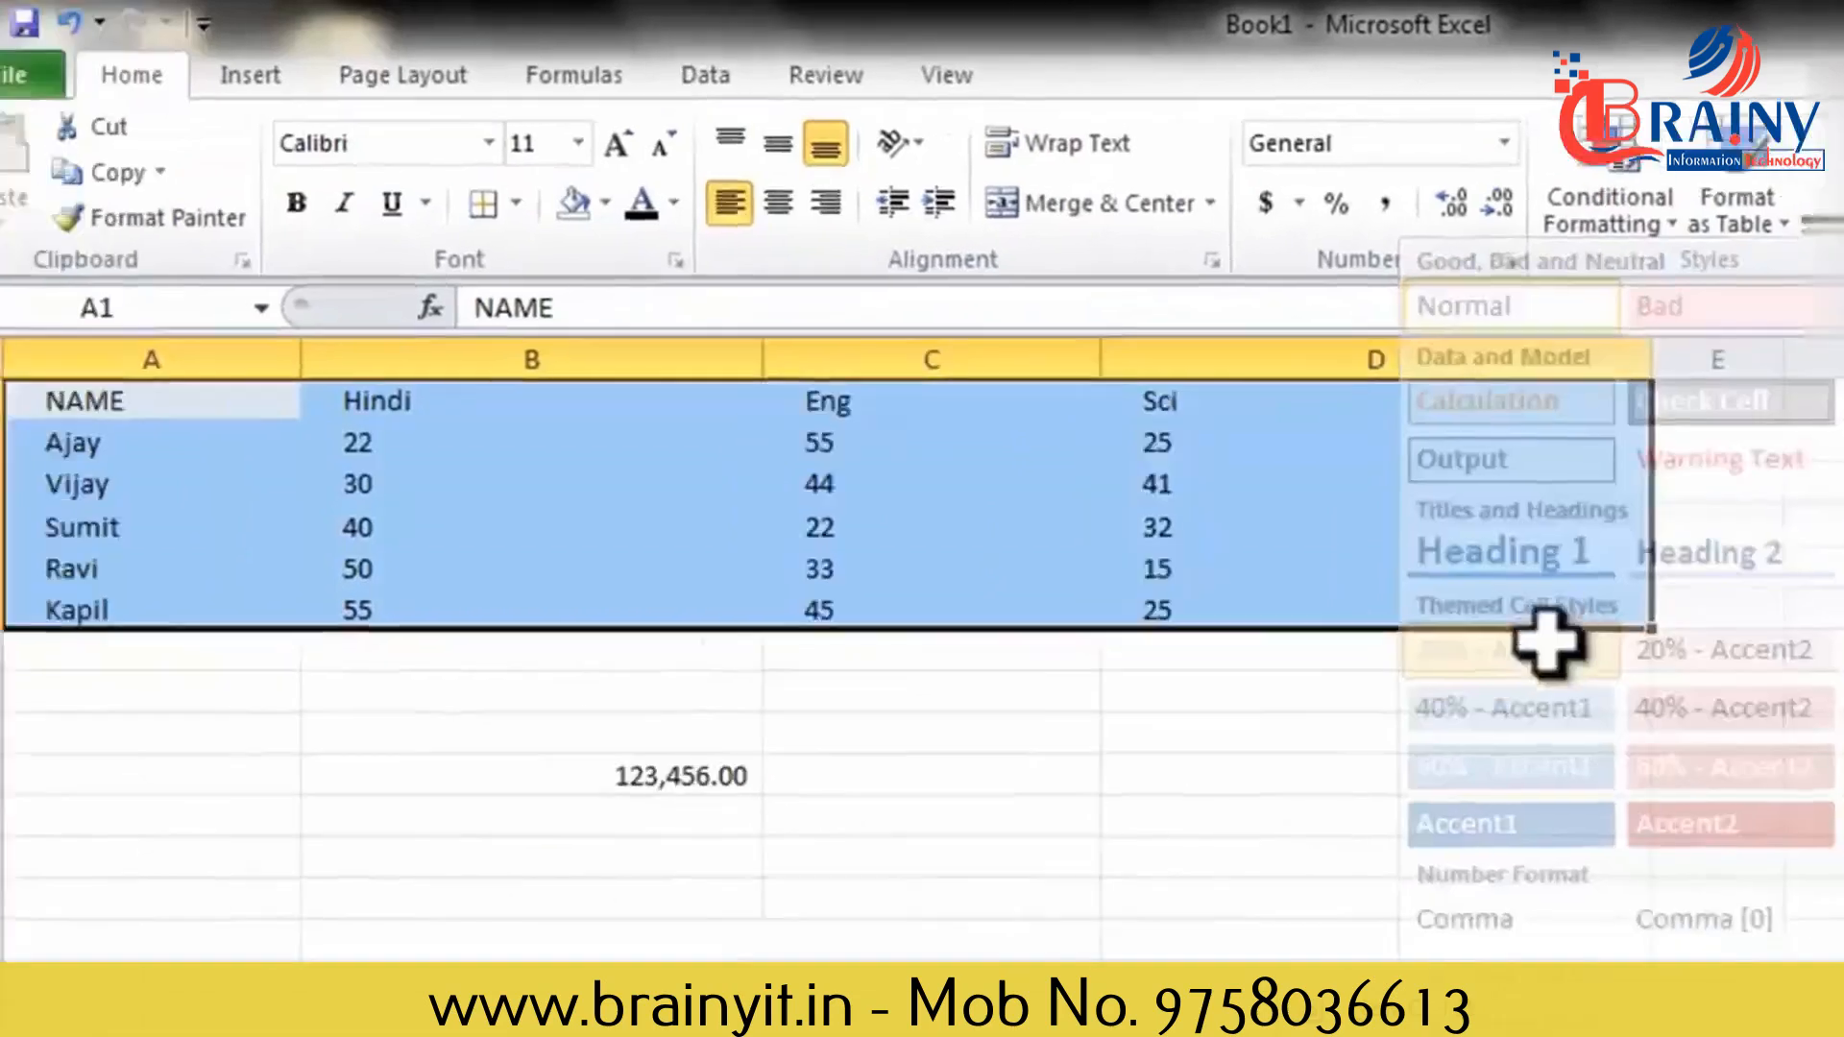
pyautogui.click(1382, 815)
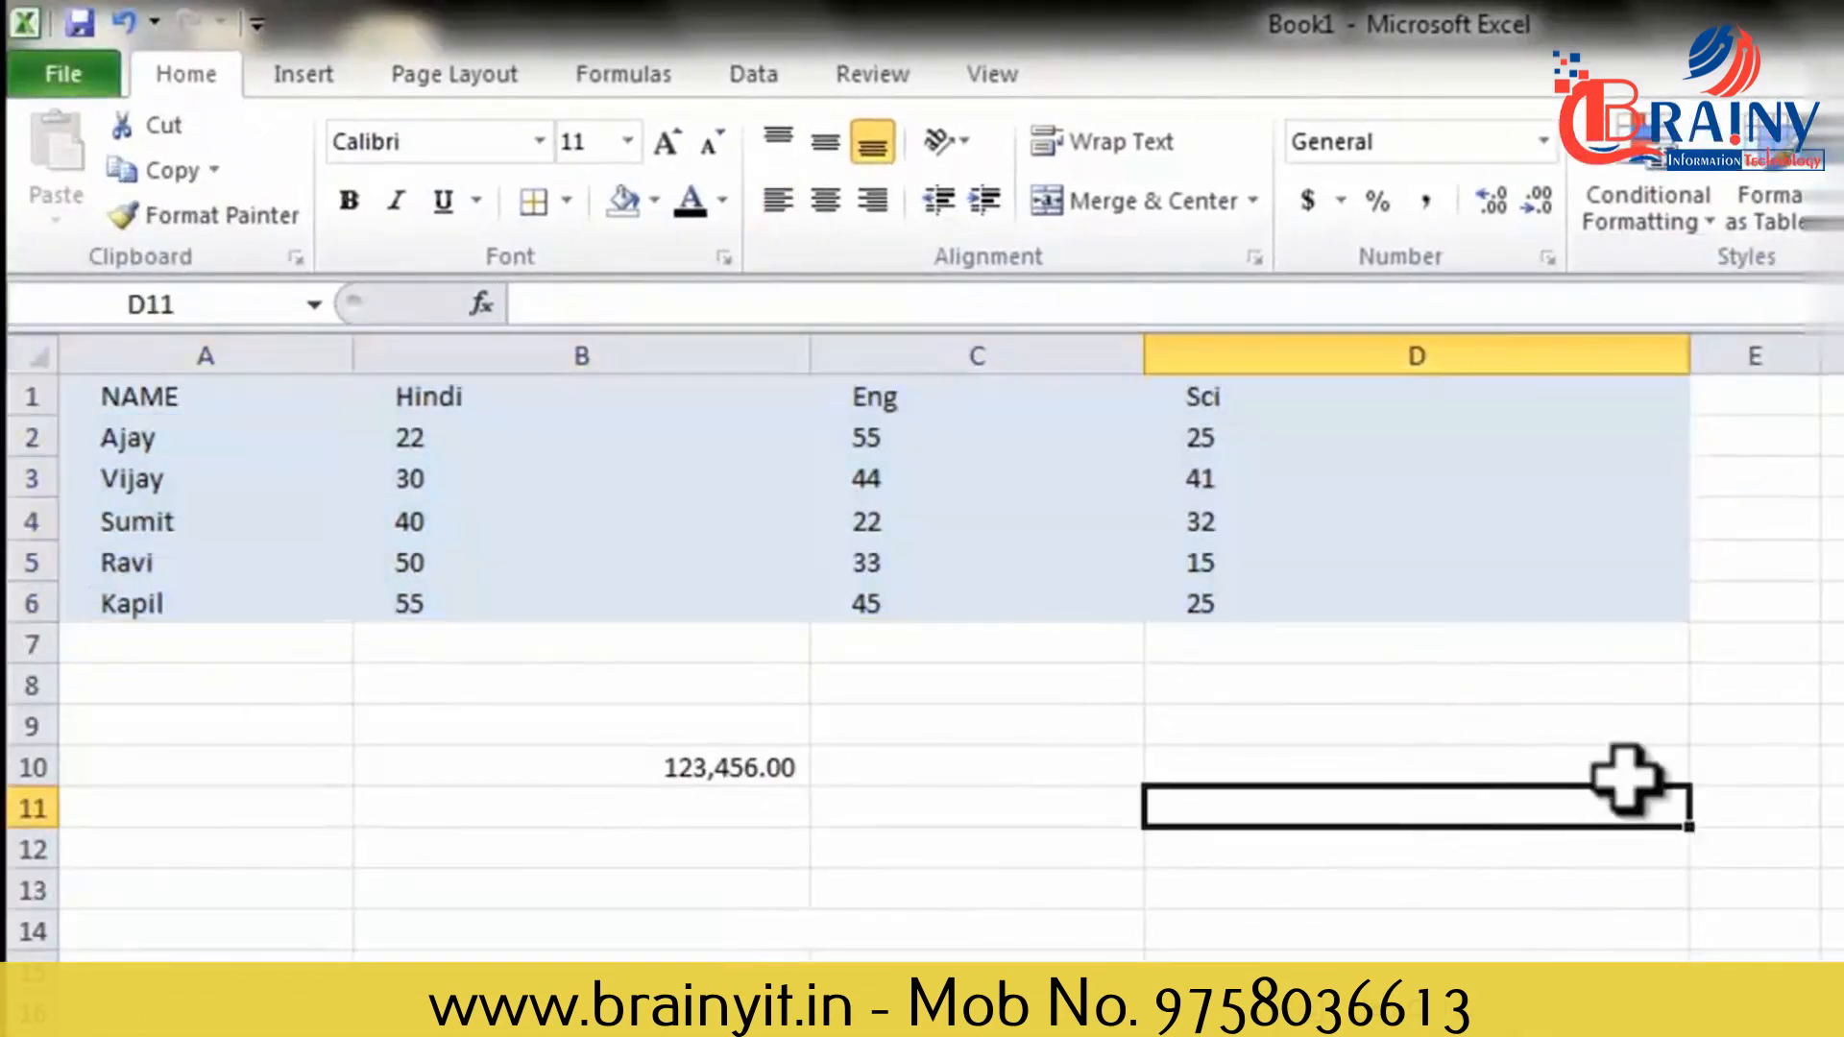
pyautogui.hotkey('ctrl', 'z')
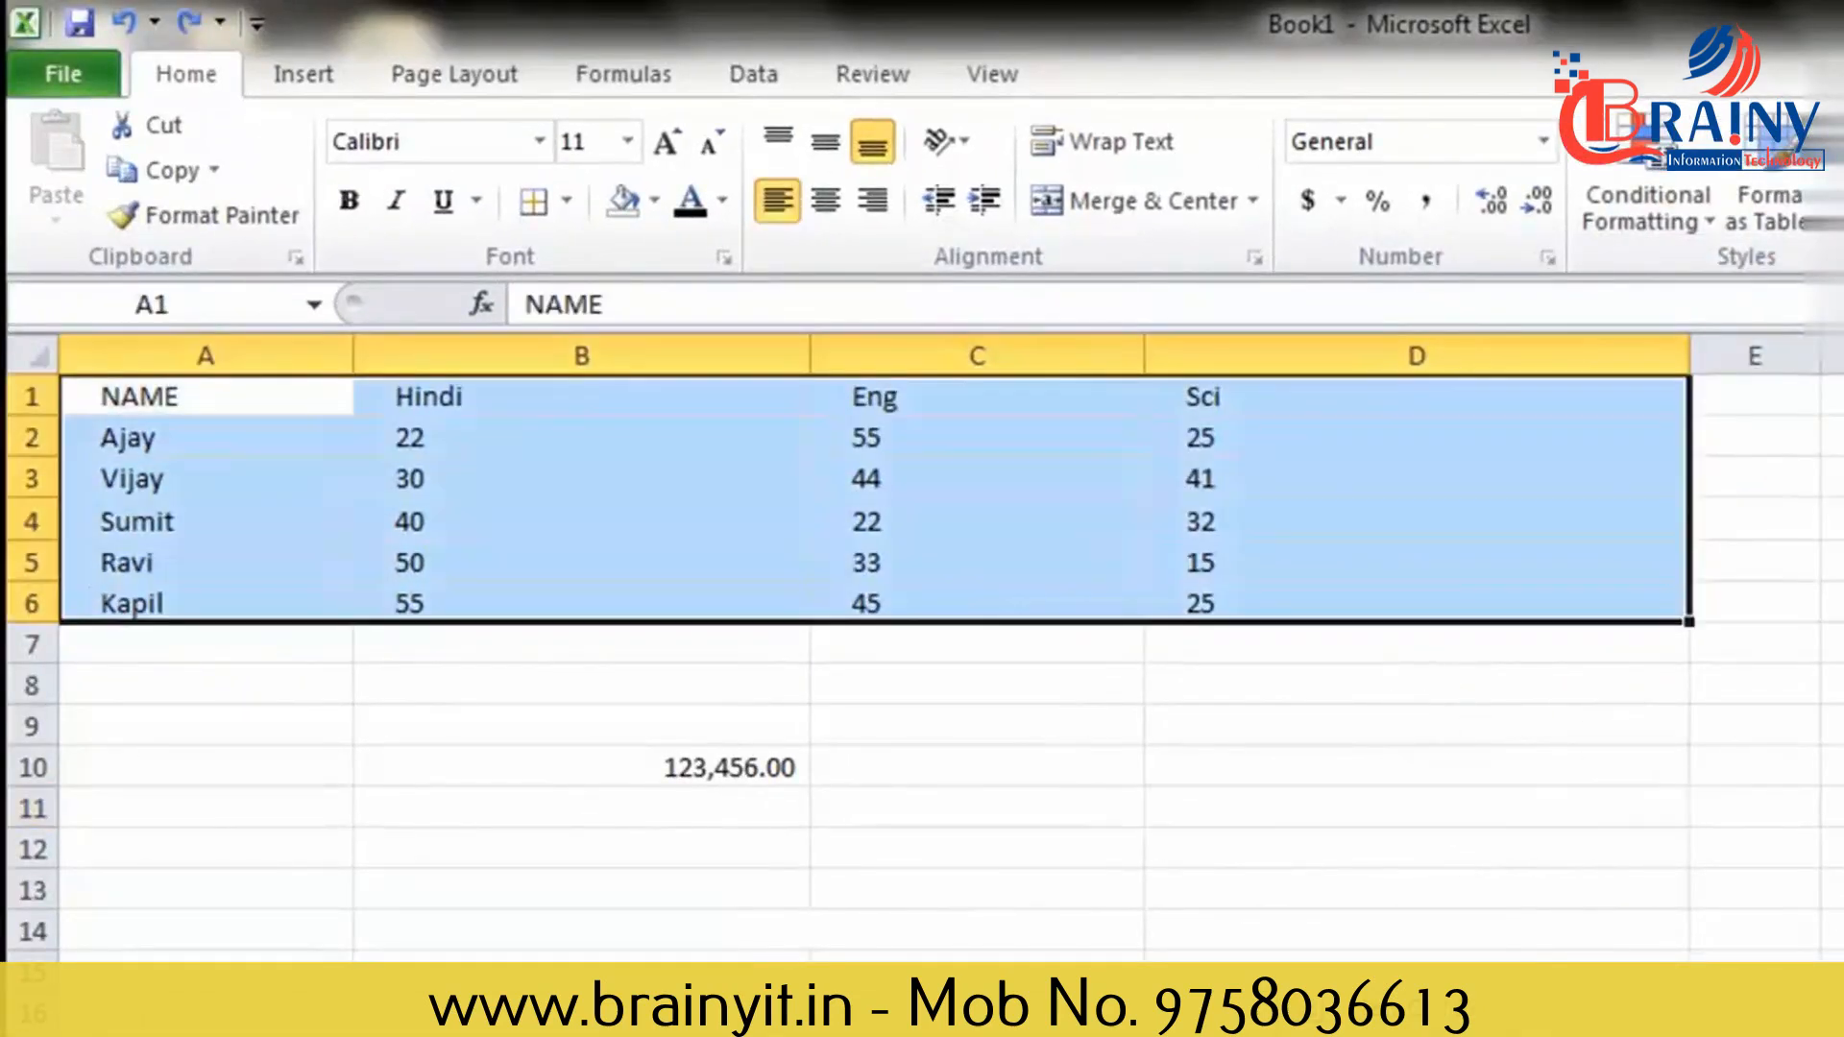
# Start a new cell style and look through the number categories in its format settings.
pyautogui.click(1836, 192)
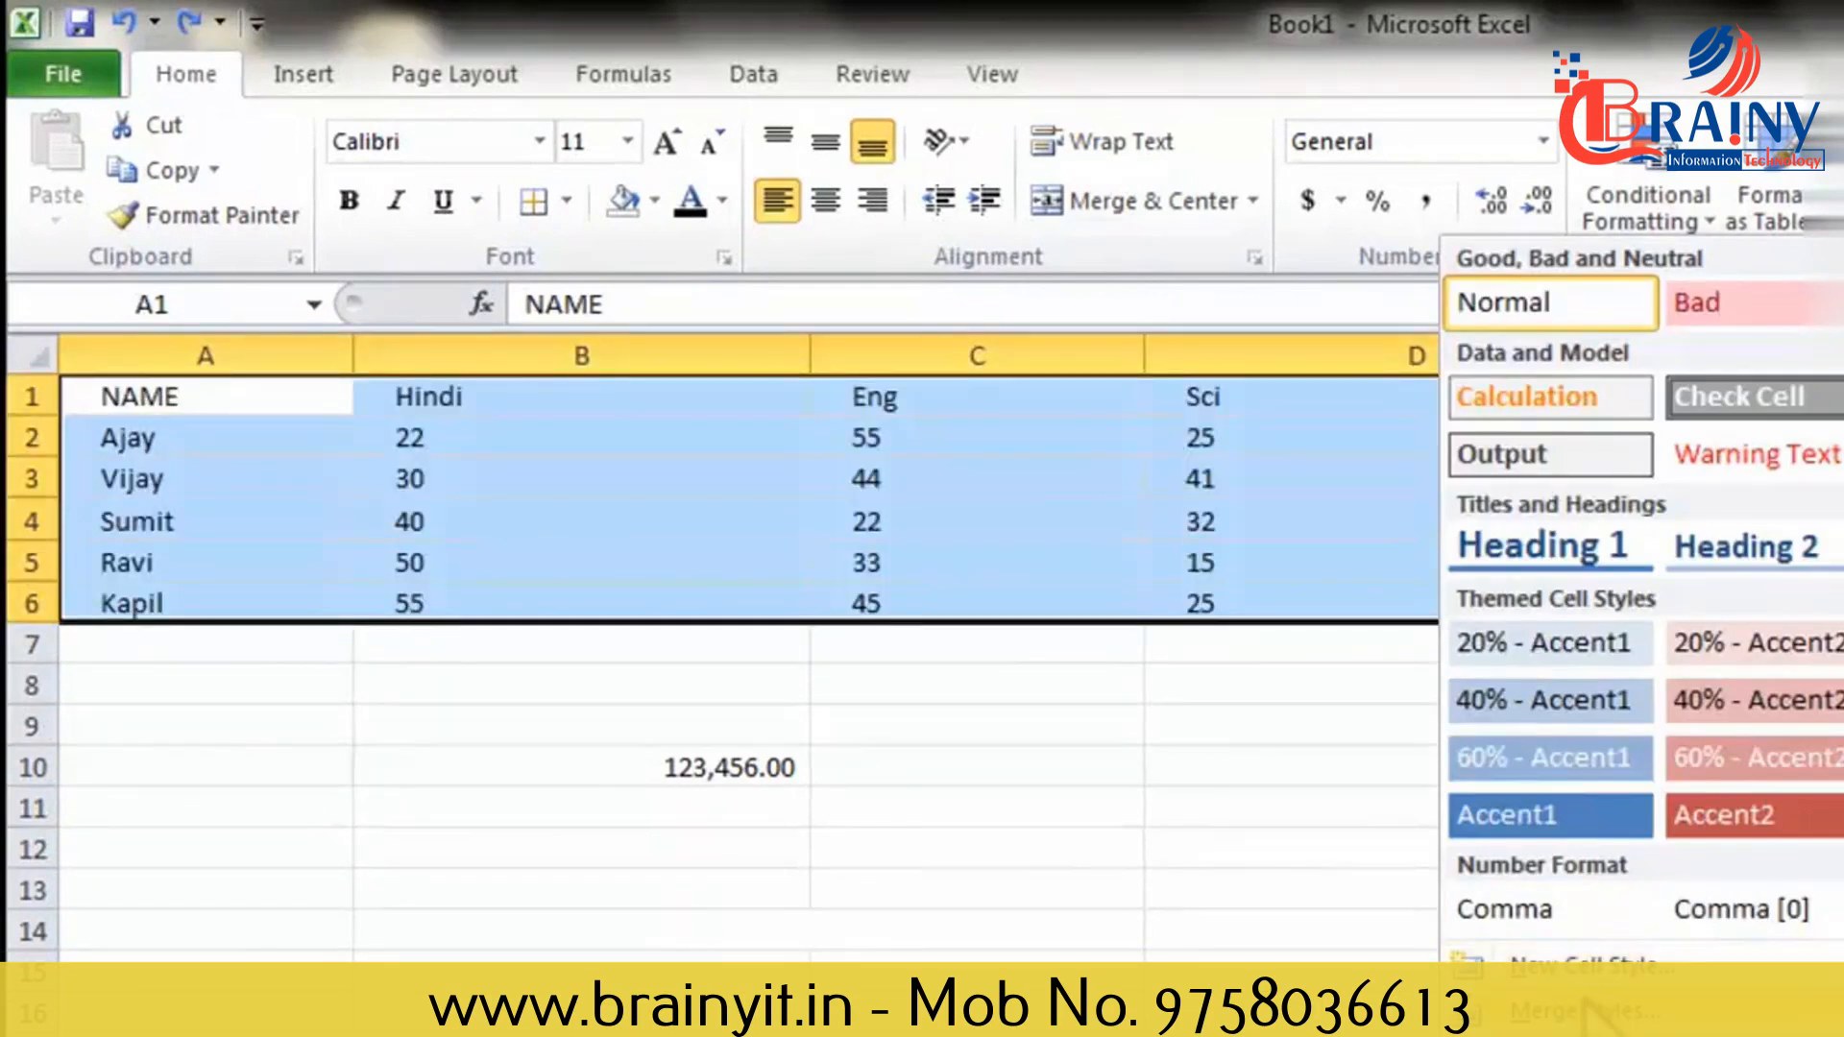
pyautogui.click(1587, 965)
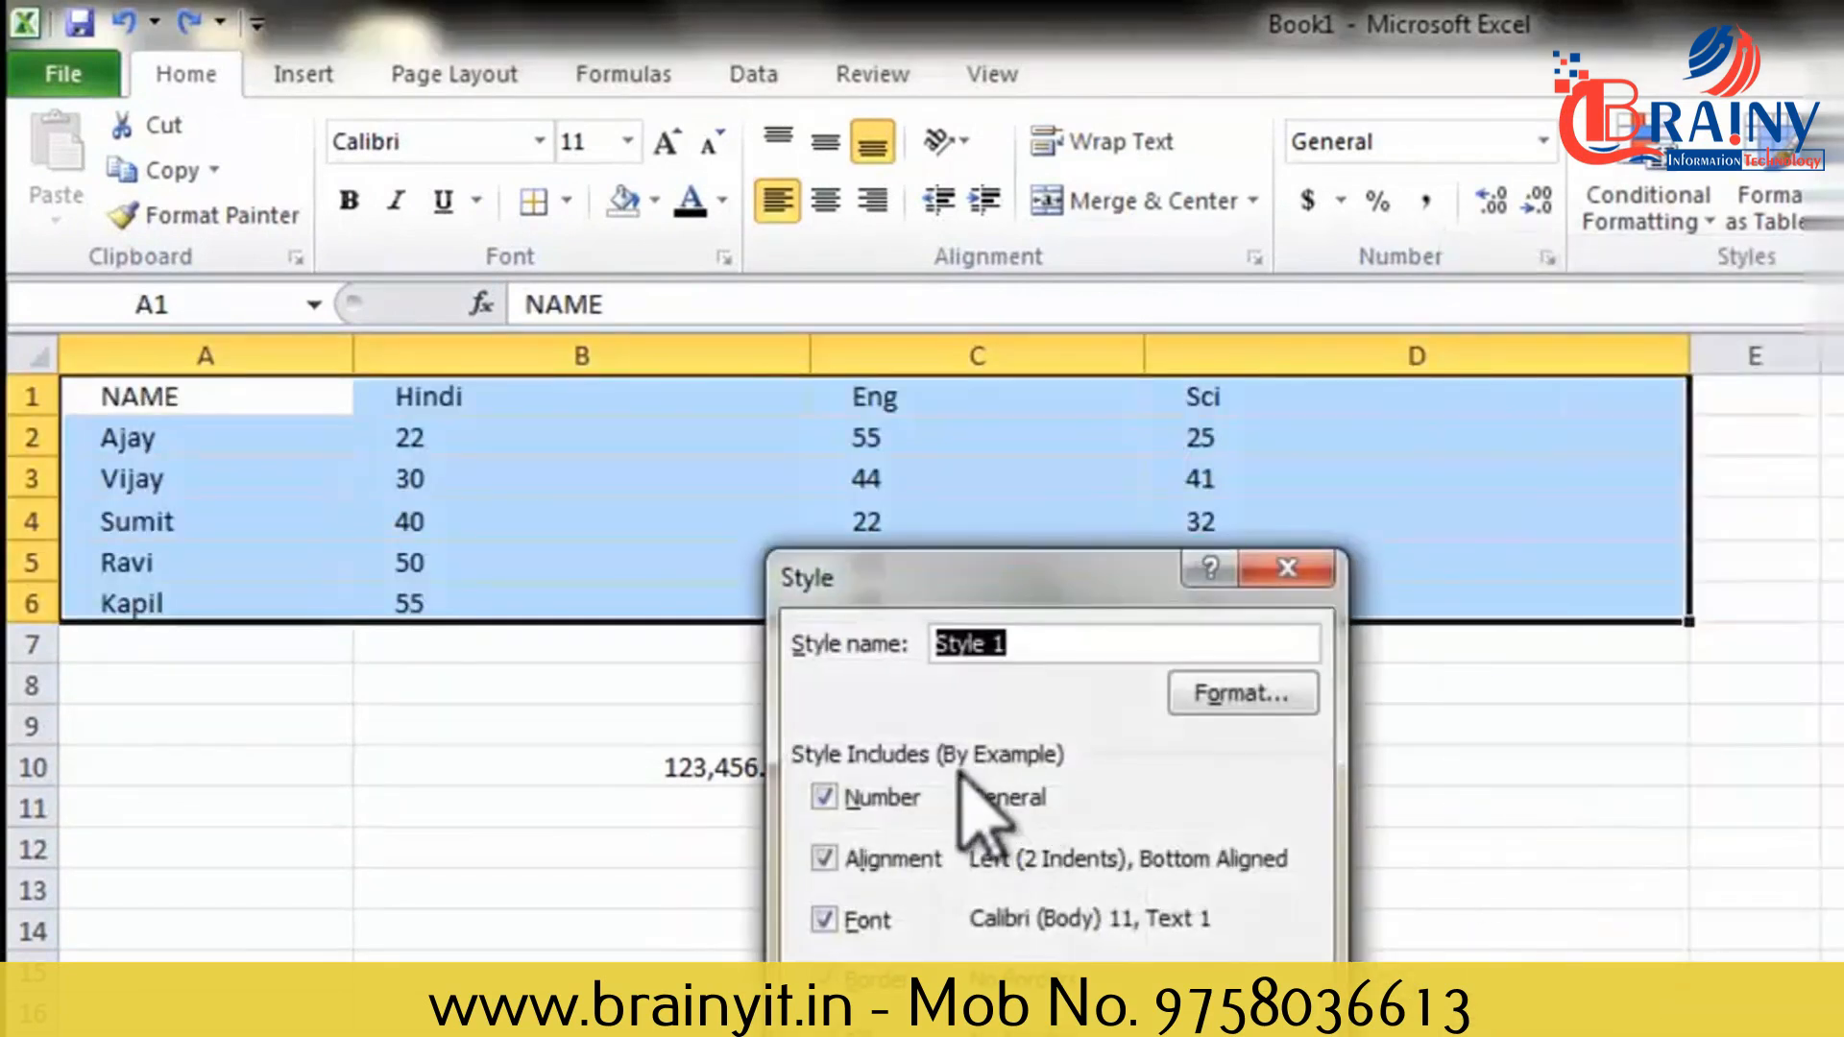
pyautogui.click(1221, 695)
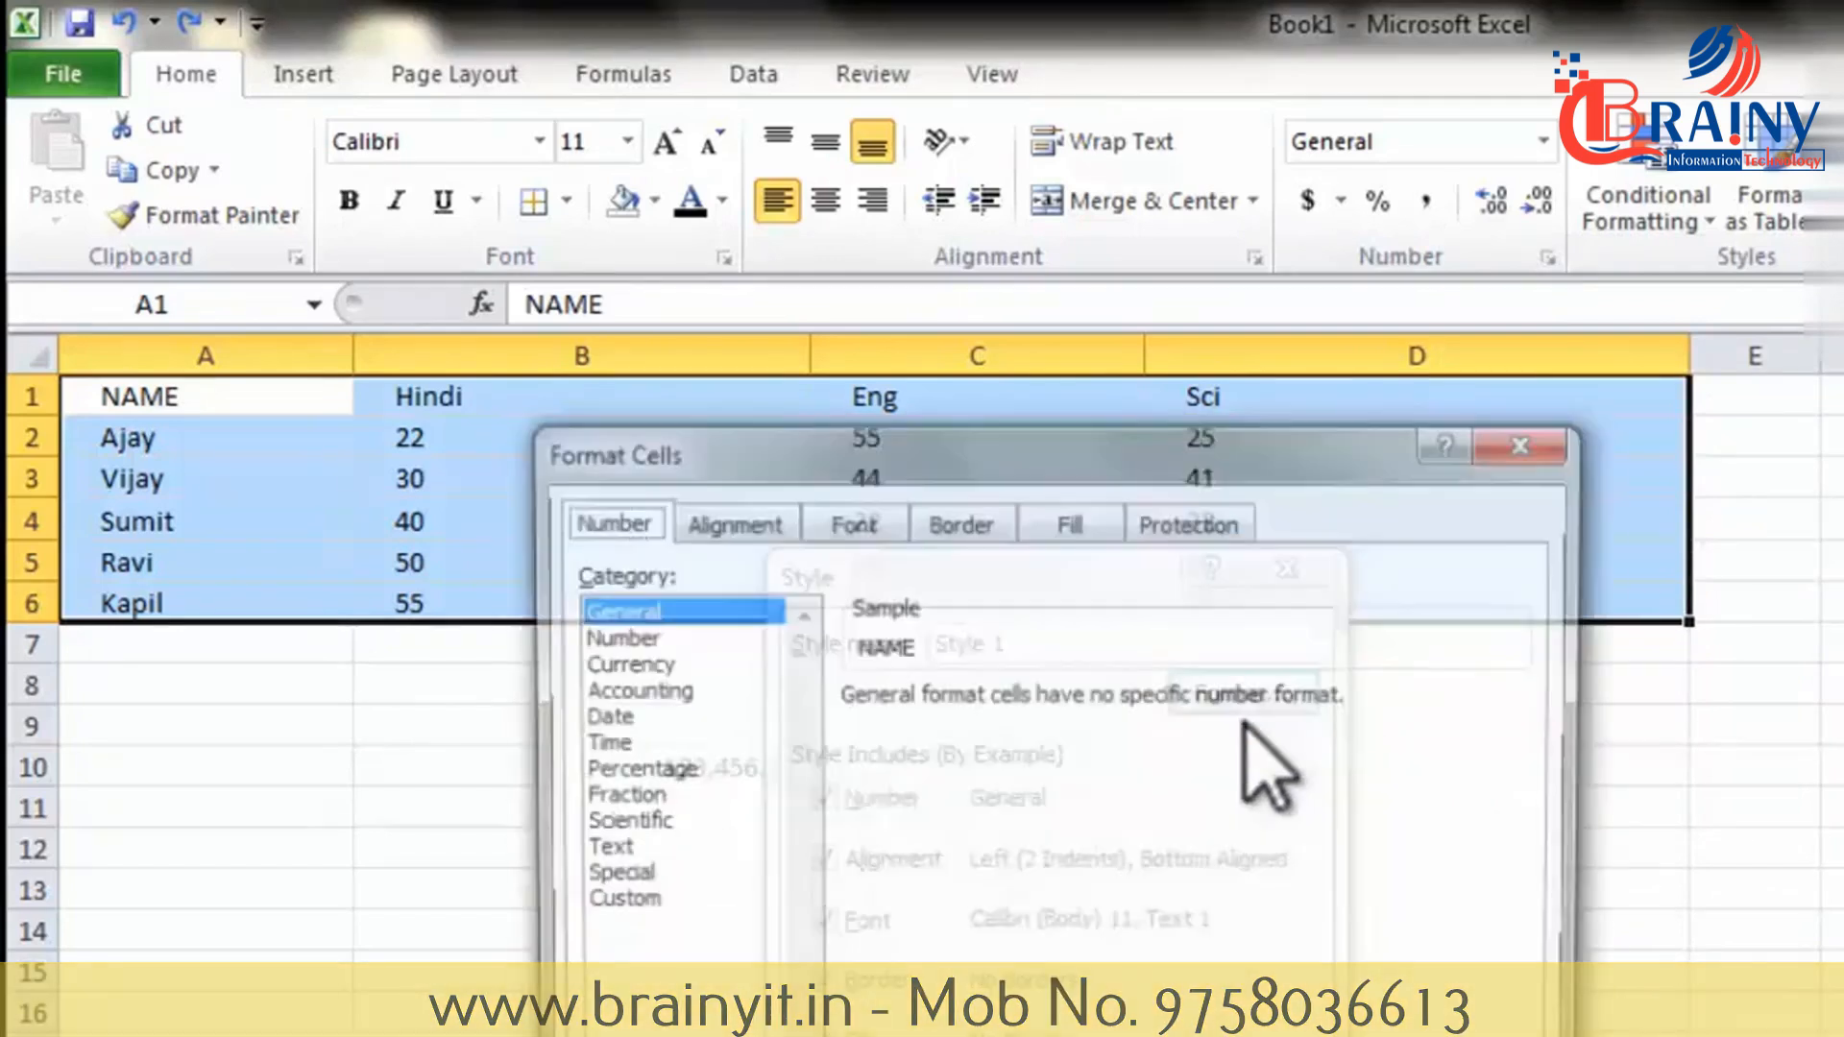
pyautogui.moveTo(638, 635); pyautogui.dragTo(614, 815)
pyautogui.click(615, 819)
pyautogui.press('Escape')
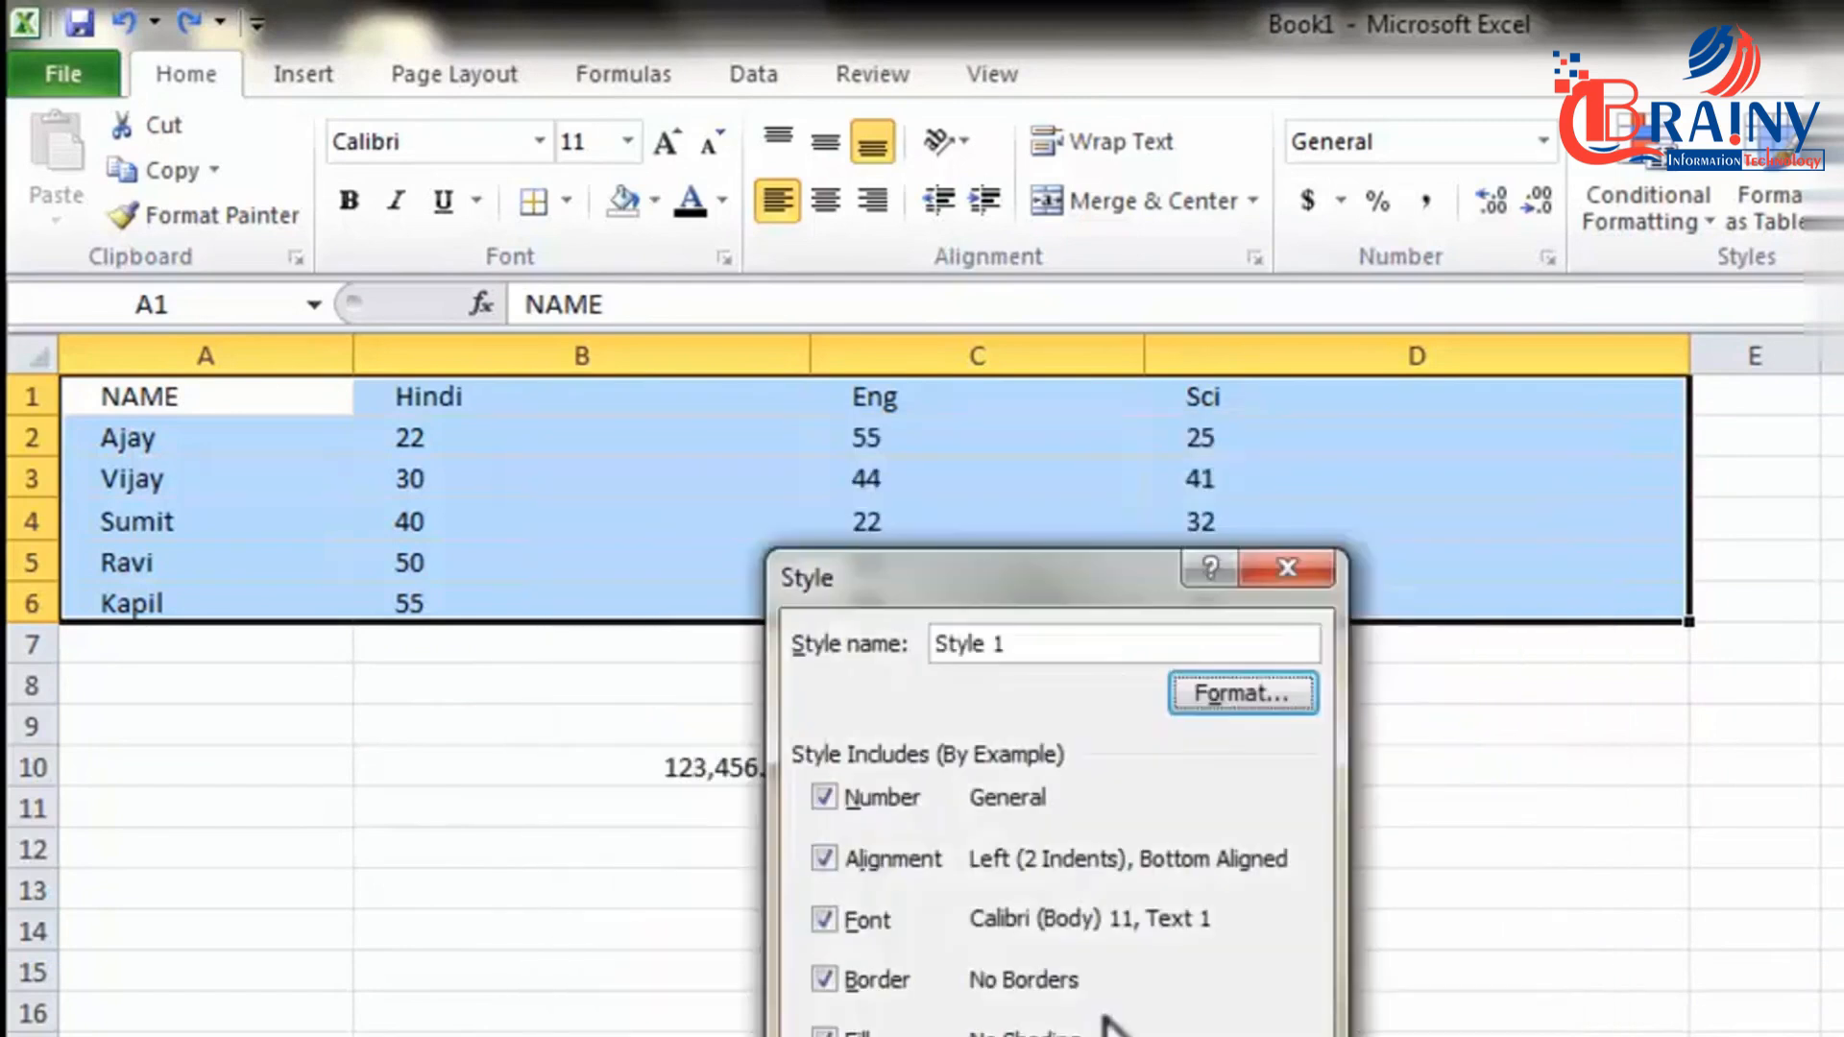